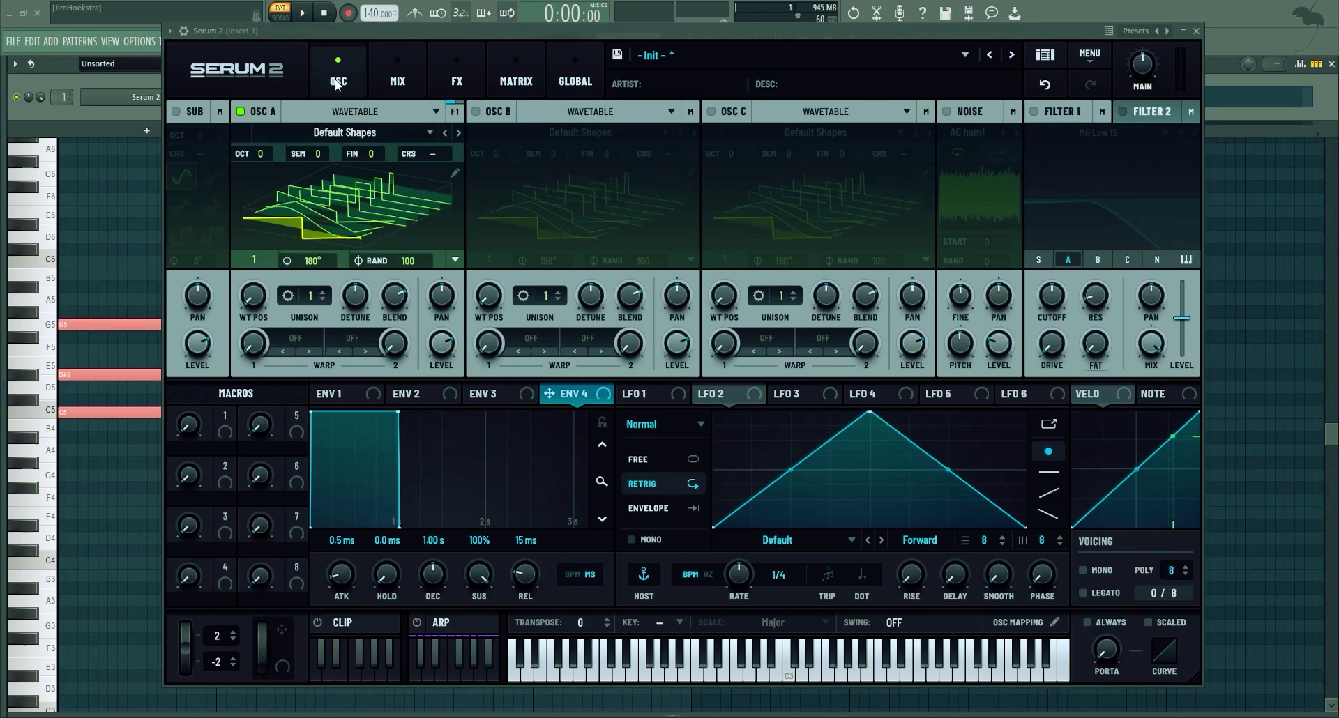
- Look through the Mix, FX, Matrix and Global pages of the synth, ending on the oscillator page
{"action": "left_click", "coordinate": [397, 58]}
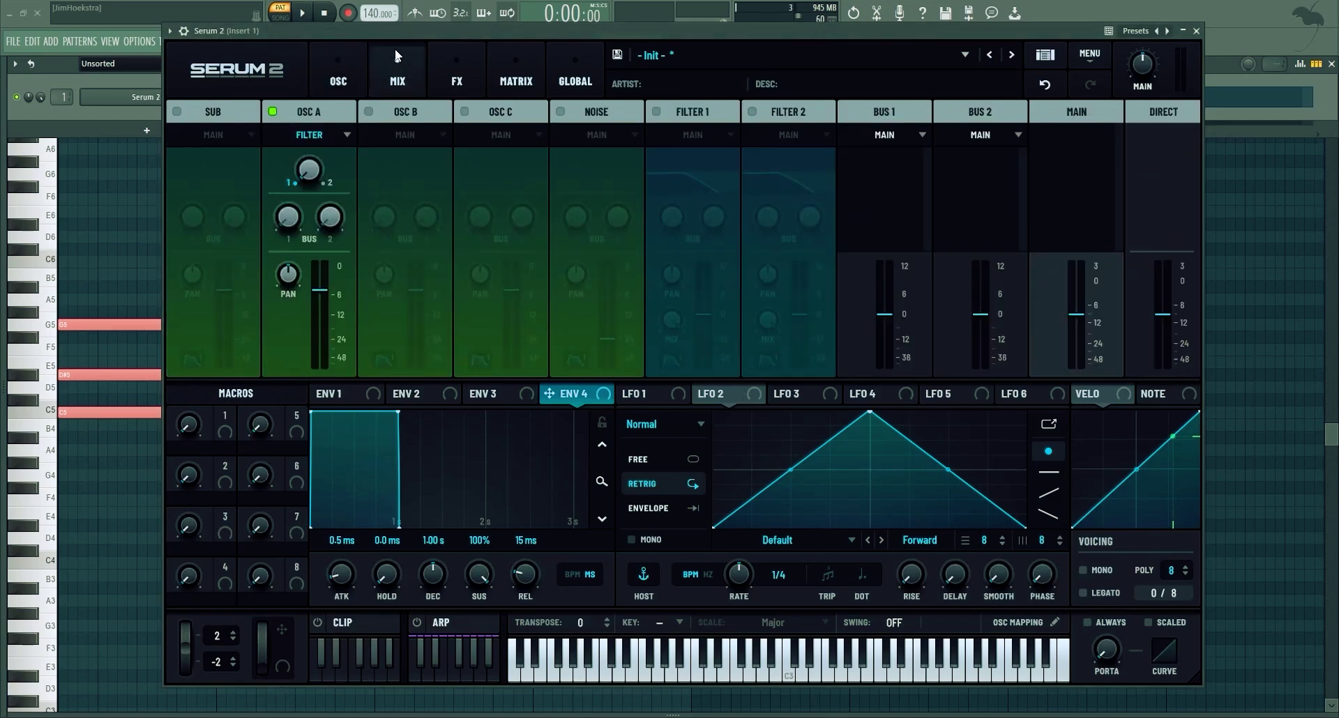
{"action": "left_click", "coordinate": [462, 61]}
{"action": "left_click", "coordinate": [533, 61]}
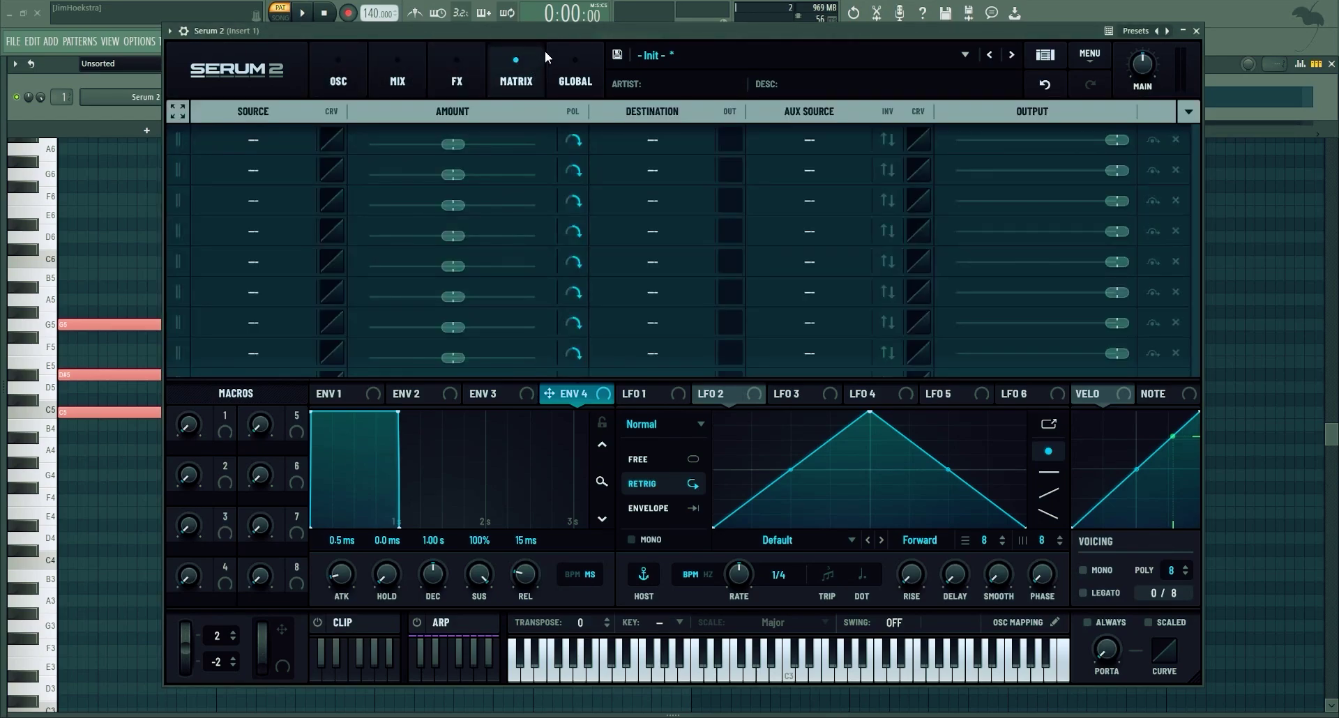
{"action": "left_click", "coordinate": [548, 53]}
{"action": "left_click", "coordinate": [338, 70]}
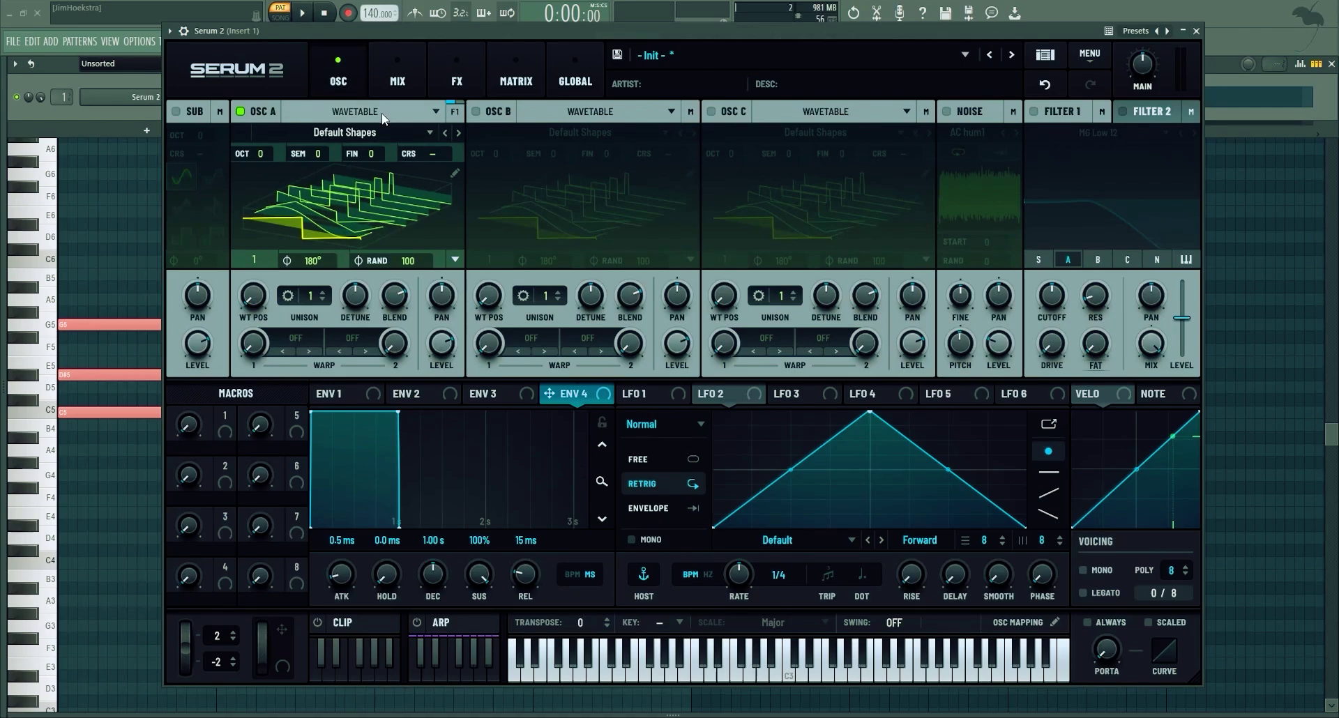
{"action": "left_click", "coordinate": [396, 70]}
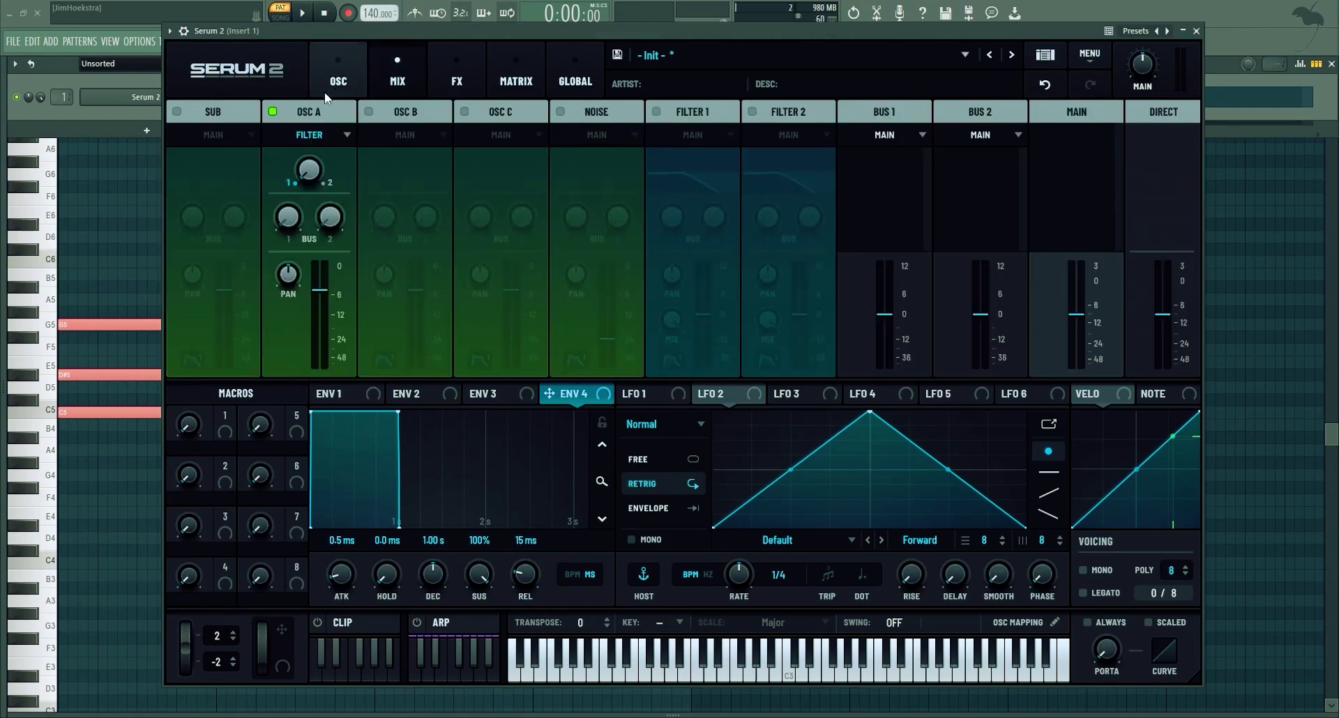
{"action": "left_click", "coordinate": [458, 79]}
{"action": "left_click", "coordinate": [516, 70]}
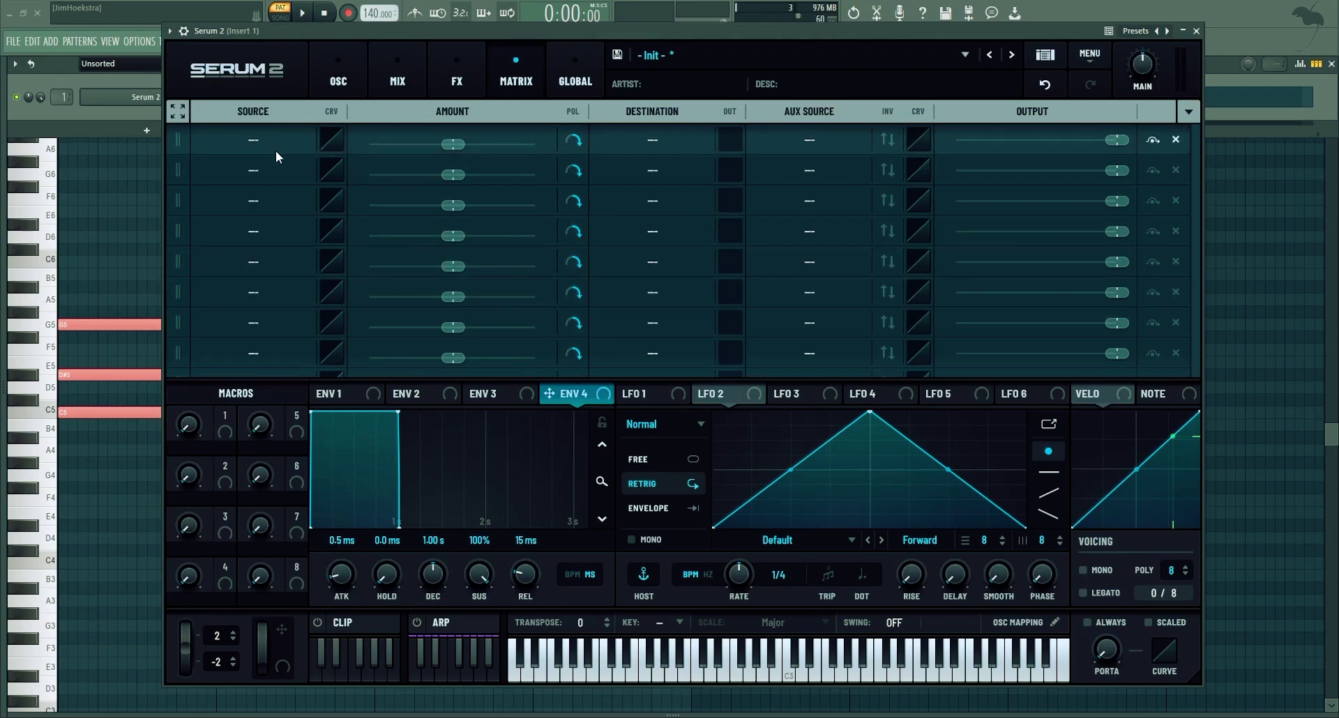
{"action": "left_click", "coordinate": [339, 69]}
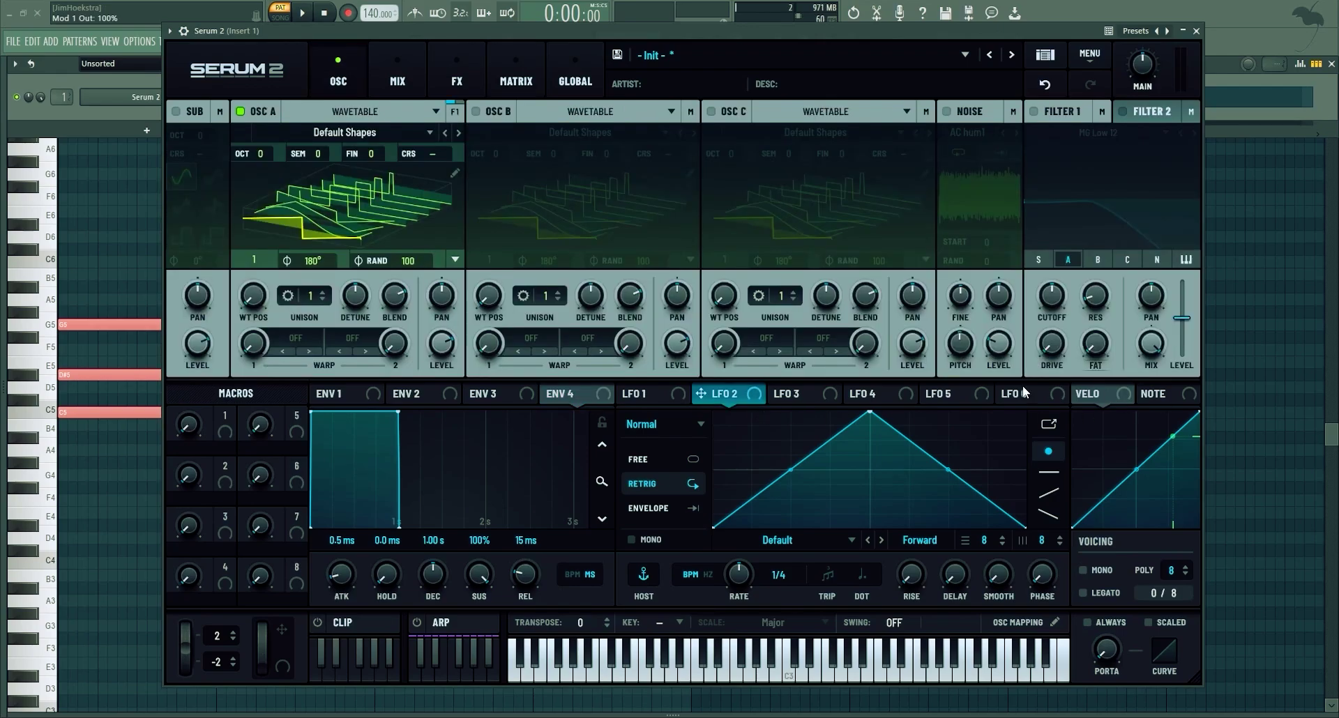
- Assign LFO 2 to oscillator A's level and check the routing's amount options in the modulation matrix
{"action": "left_click_drag", "start_coordinate": [739, 403], "coordinate": [433, 380]}
{"action": "left_click", "coordinate": [503, 86]}
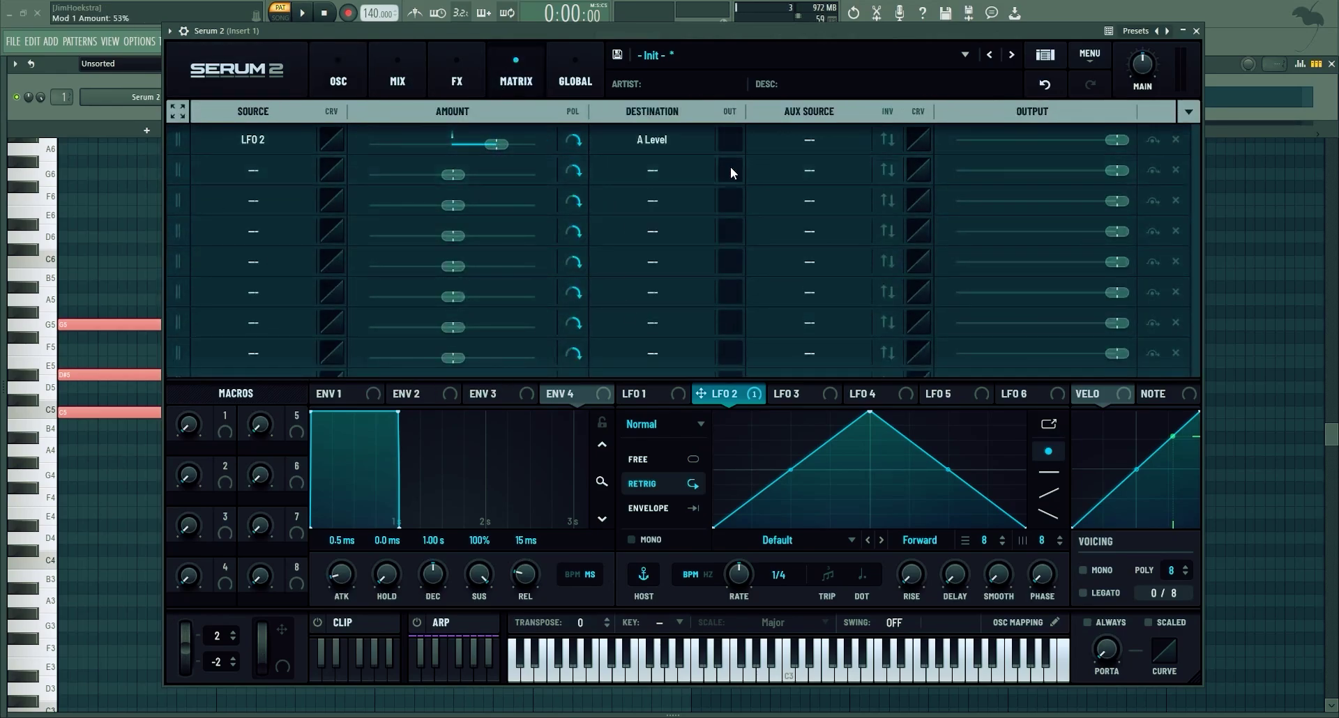
{"action": "right_click", "coordinate": [508, 137]}
{"action": "left_click", "coordinate": [555, 169]}
- Add four Filter effects to the main FX chain
{"action": "left_click", "coordinate": [450, 87]}
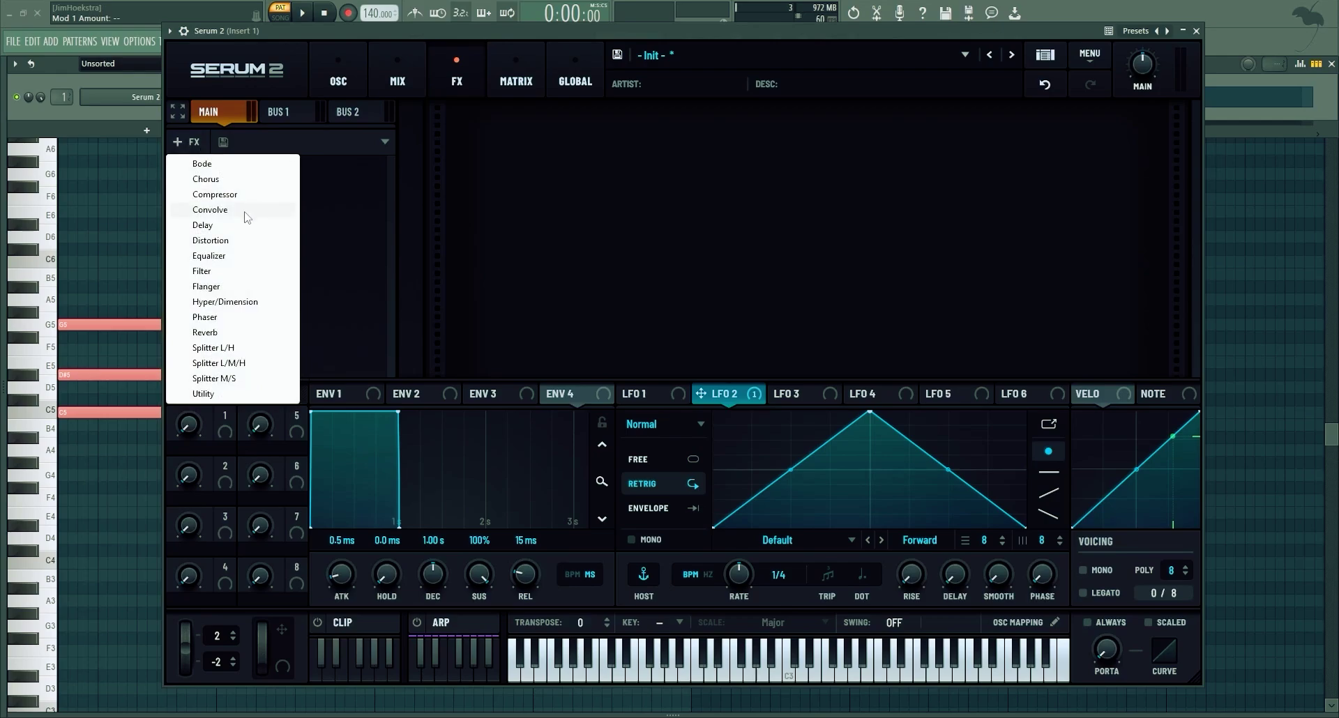
{"action": "left_click", "coordinate": [203, 272]}
{"action": "left_click", "coordinate": [186, 141]}
{"action": "left_click", "coordinate": [204, 271]}
{"action": "left_click", "coordinate": [186, 141]}
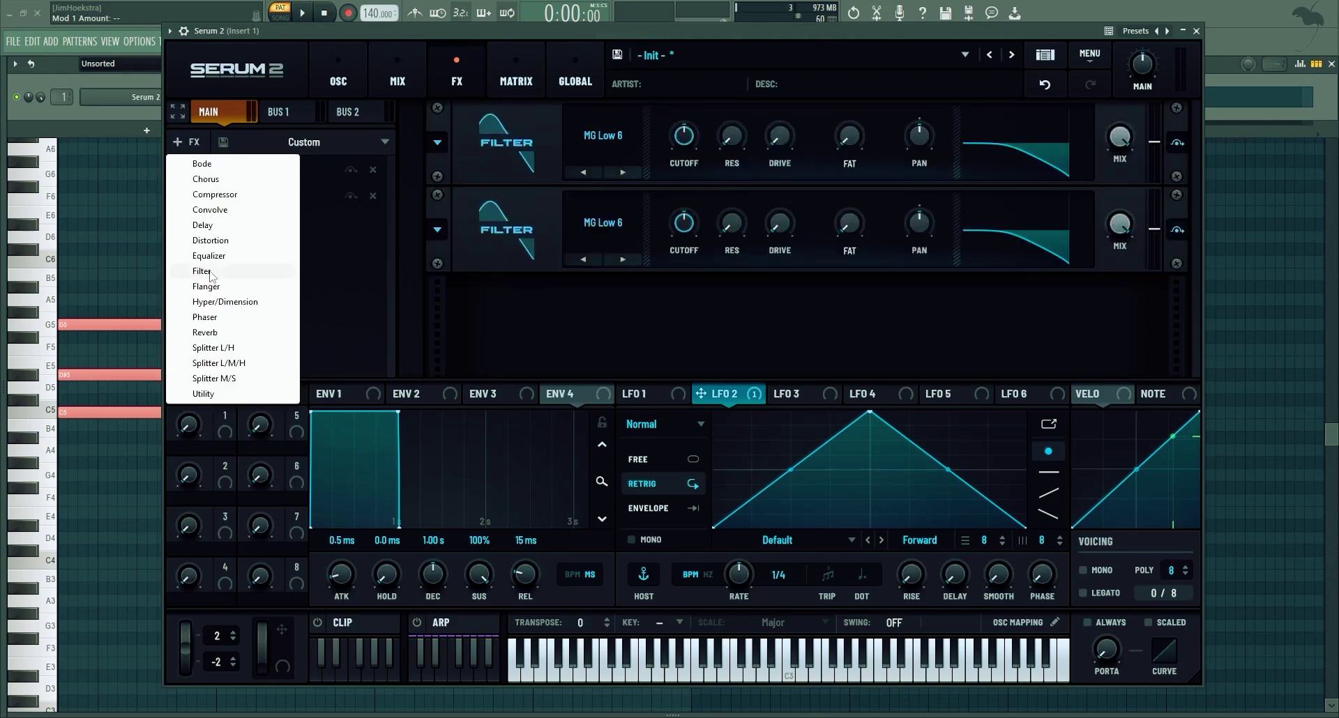
{"action": "left_click", "coordinate": [209, 274]}
{"action": "left_click", "coordinate": [187, 141]}
{"action": "left_click", "coordinate": [209, 274]}
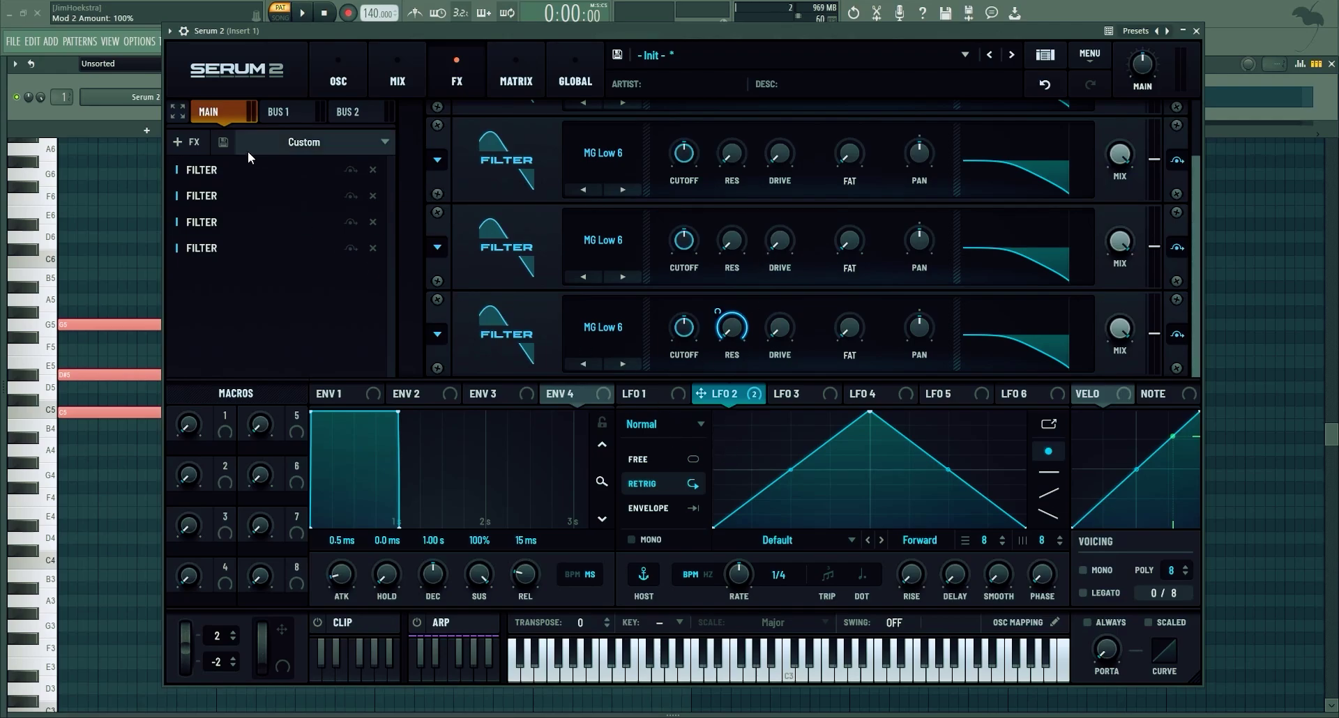
- Replace the main FX chain with the factory Bass Harmonic Enhancer preset
{"action": "left_click", "coordinate": [225, 143]}
{"action": "key", "text": "Escape"}
{"action": "left_click", "coordinate": [294, 147]}
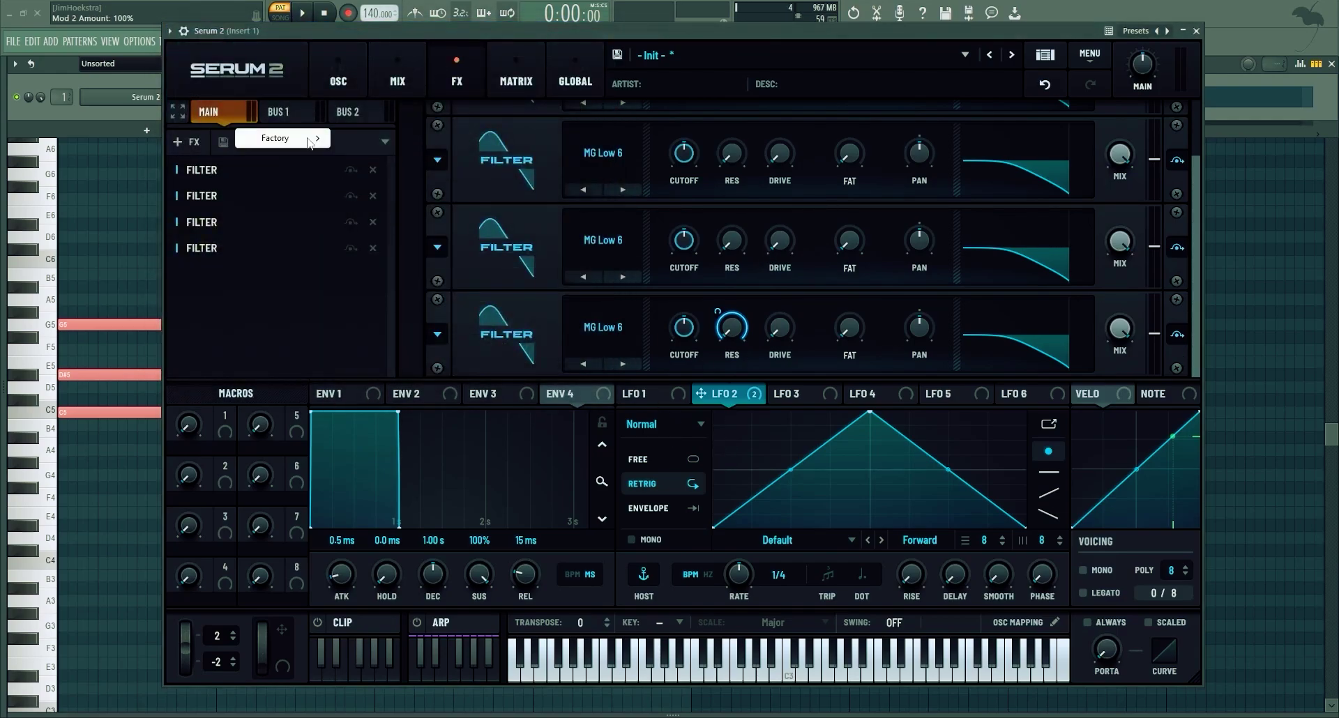
{"action": "mouse_move", "coordinate": [310, 141]}
{"action": "mouse_move", "coordinate": [394, 144]}
{"action": "left_click", "coordinate": [502, 138]}
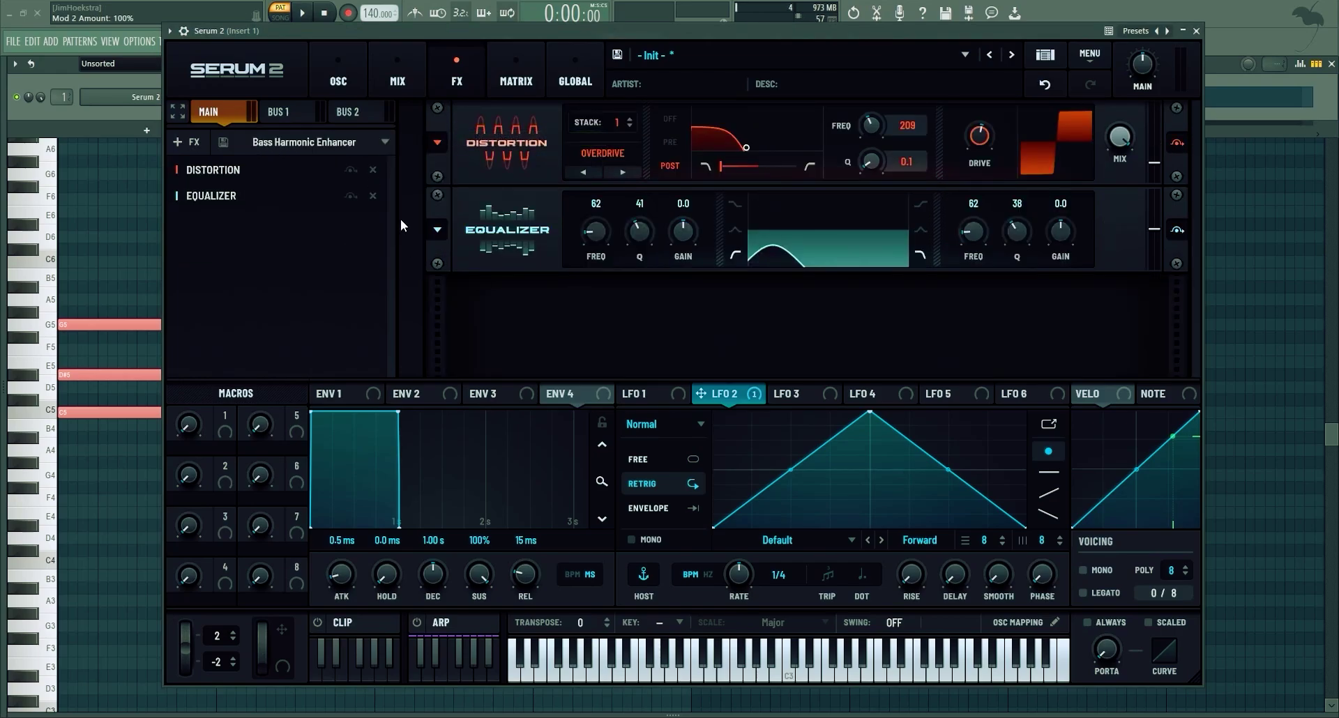
- Route oscillator A directly to Main in the mixer and raise its Bus 1 send
{"action": "left_click", "coordinate": [338, 72]}
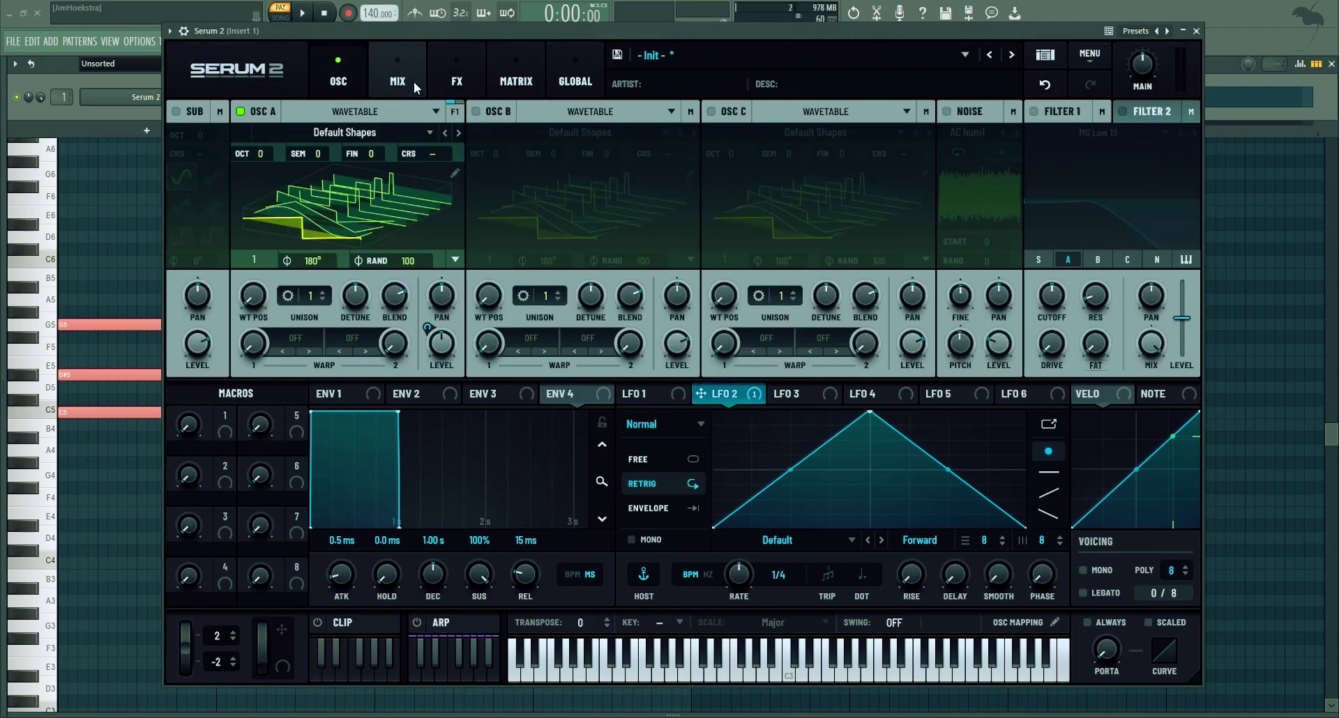
{"action": "left_click", "coordinate": [414, 79]}
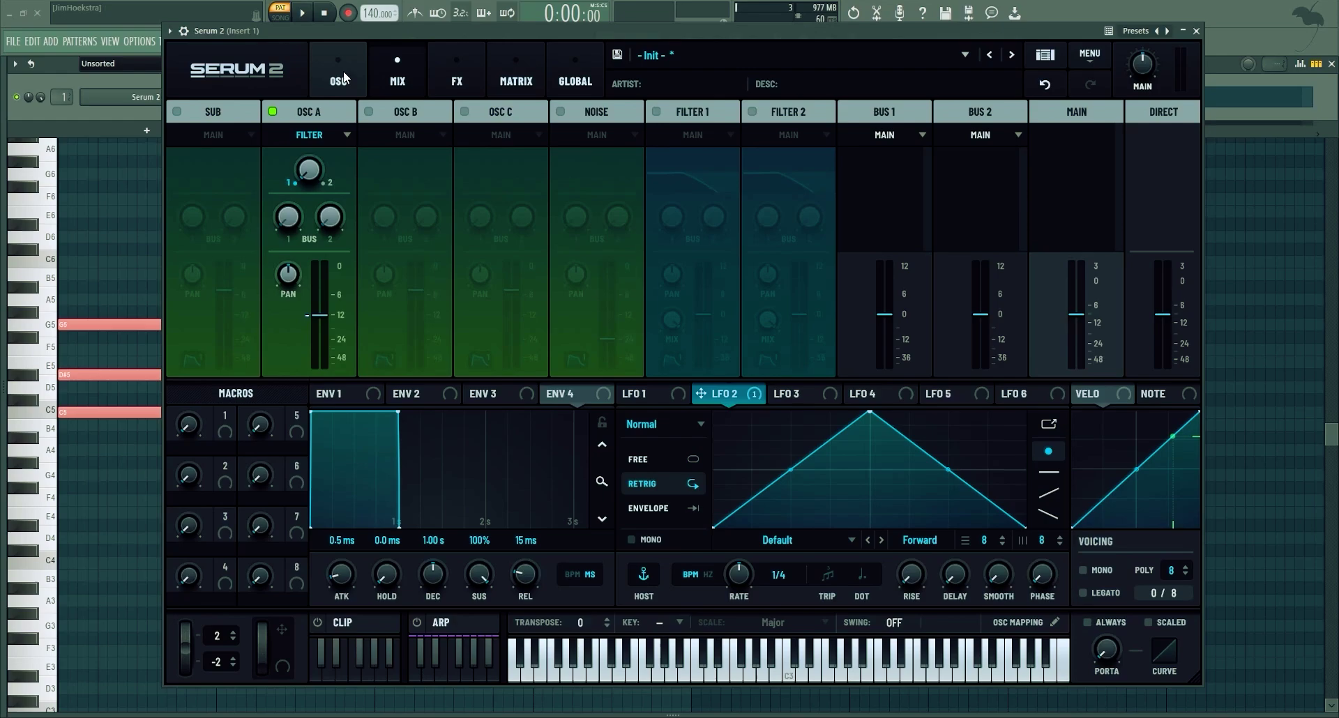
{"action": "left_click", "coordinate": [329, 138]}
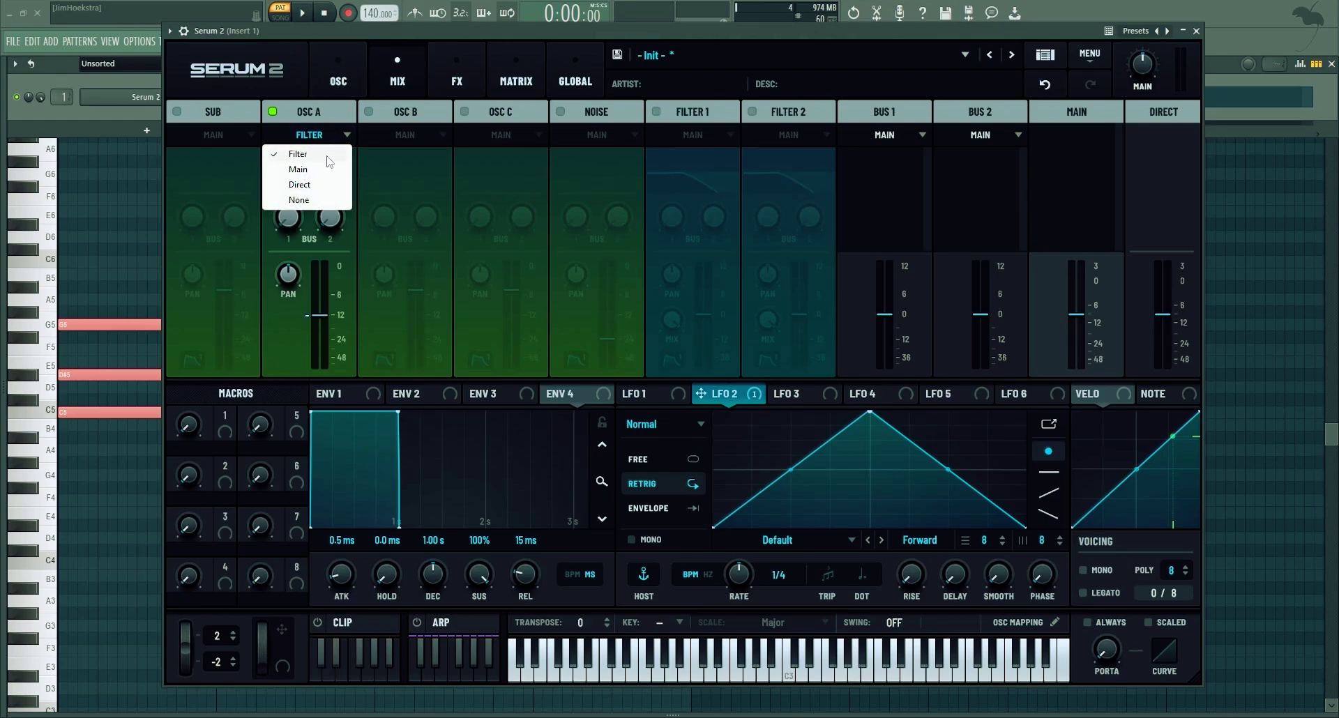
{"action": "left_click", "coordinate": [324, 172]}
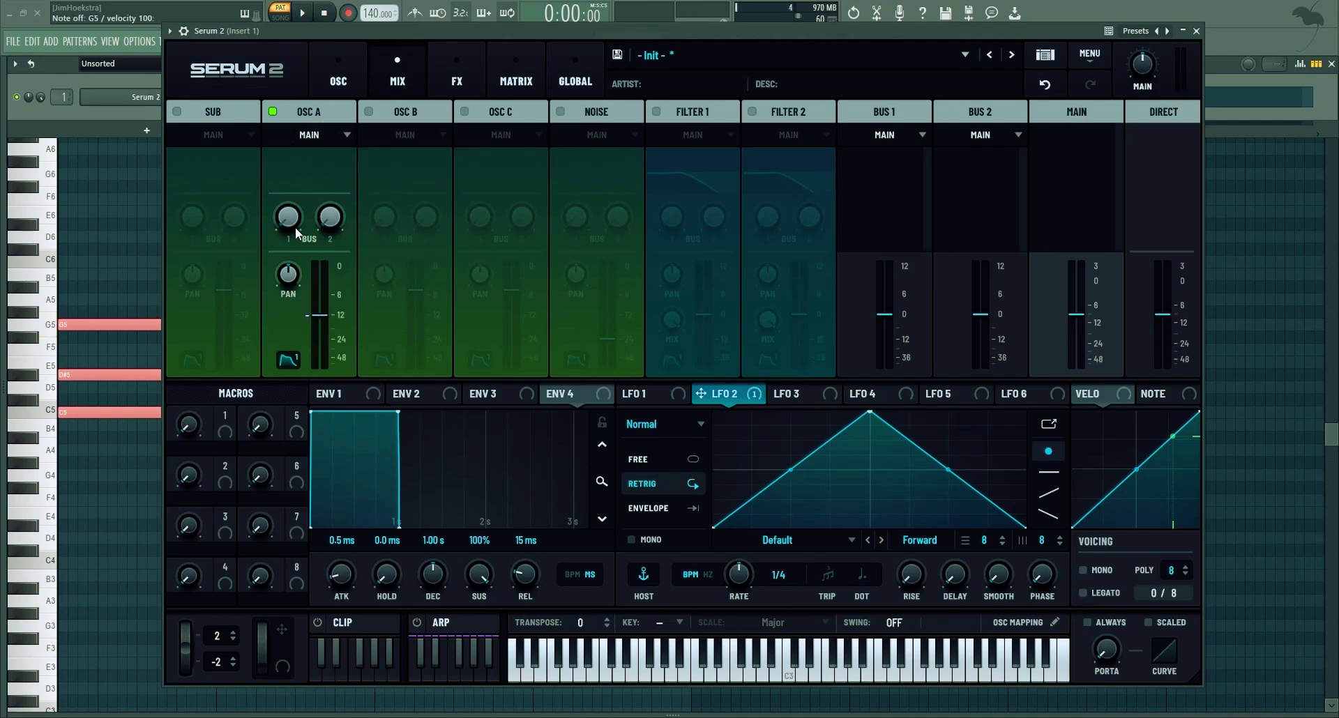
{"action": "left_click_drag", "start_coordinate": [295, 223], "coordinate": [315, 89]}
- Add a Chorus effect to the Bus 1 FX chain
{"action": "left_click", "coordinate": [483, 85]}
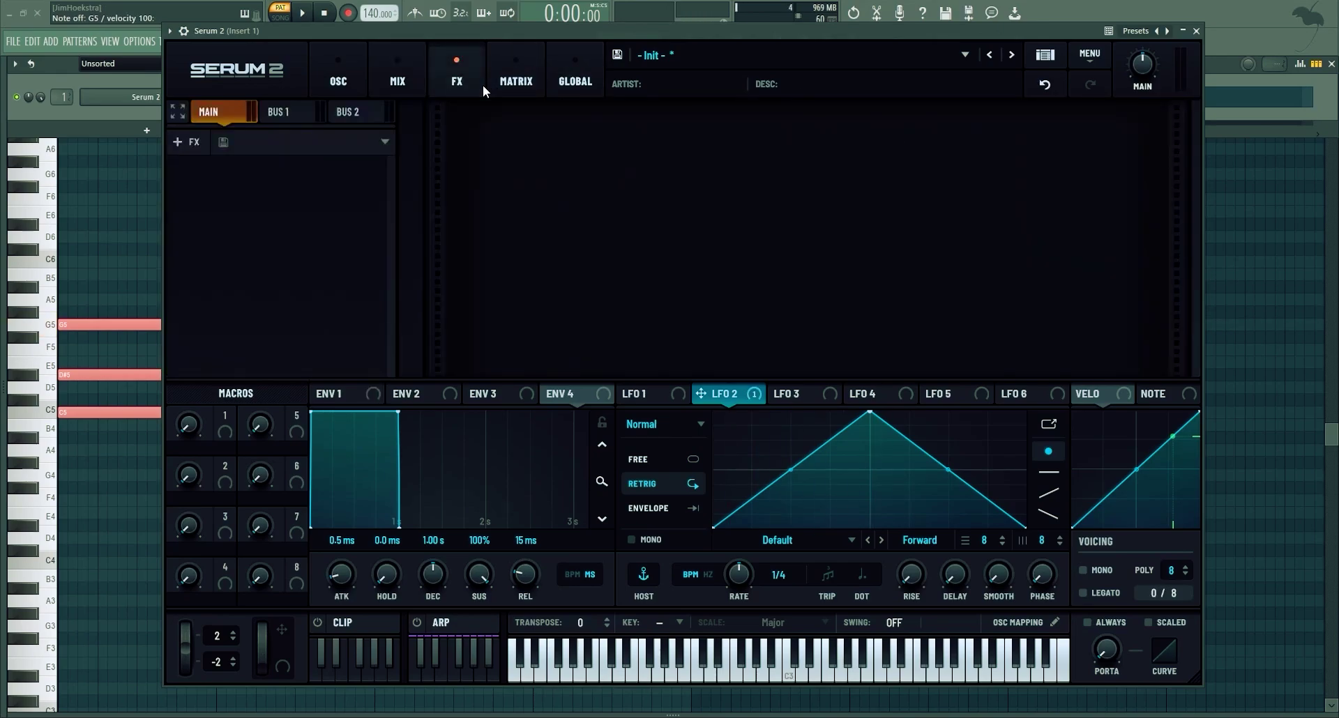
{"action": "left_click", "coordinate": [282, 113]}
{"action": "left_click", "coordinate": [187, 142]}
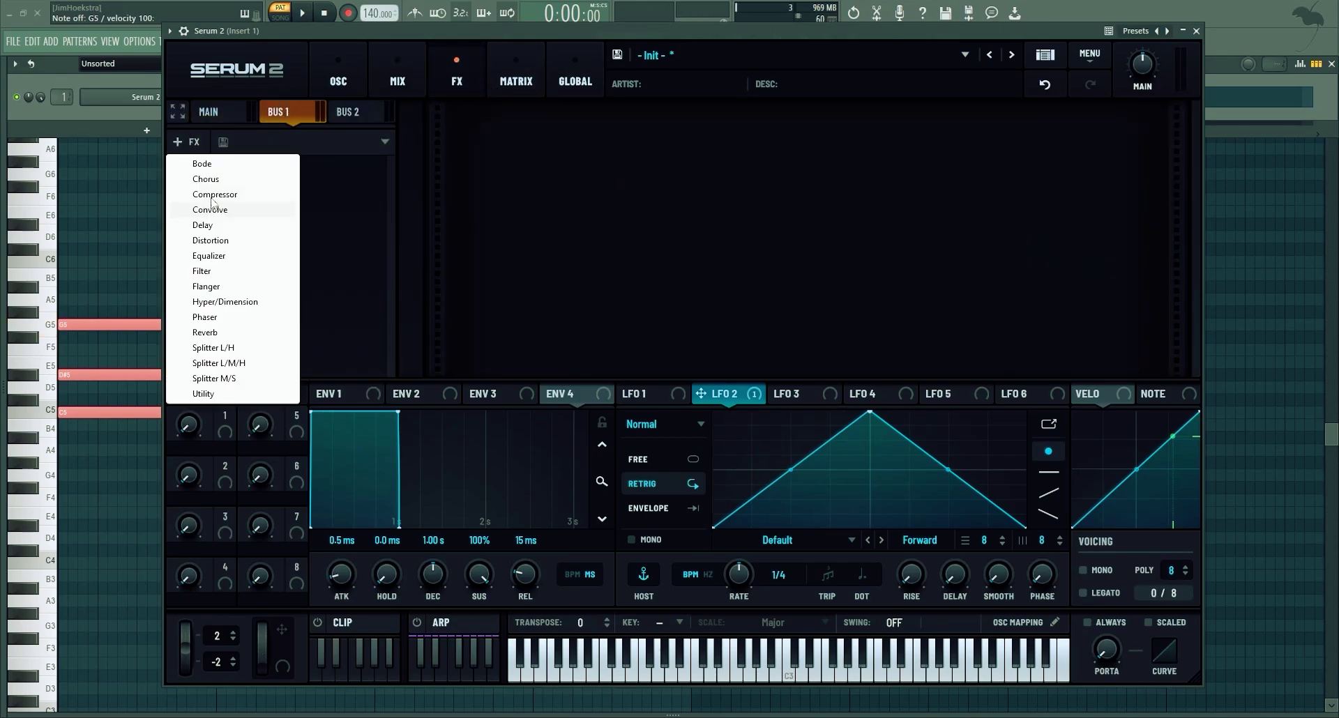
{"action": "left_click", "coordinate": [209, 179]}
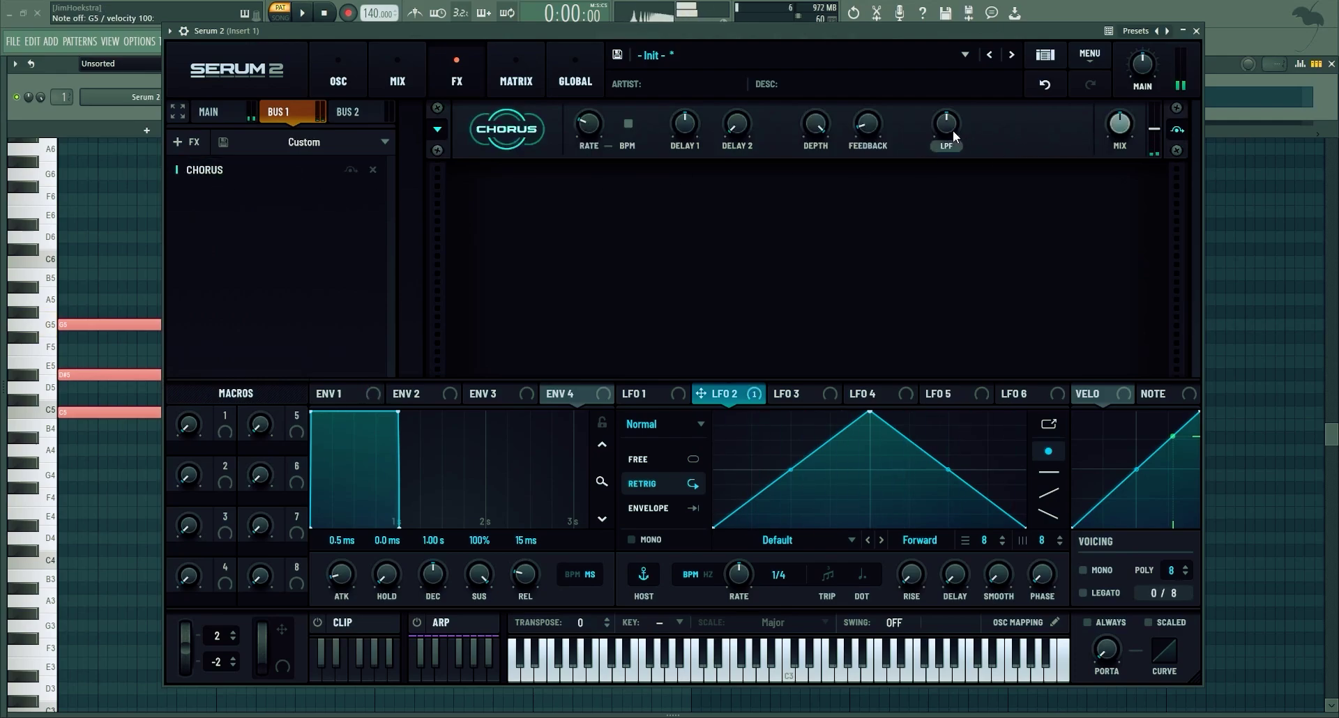
- Change oscillator A's mixer output routing to Filter
{"action": "left_click", "coordinate": [397, 74]}
{"action": "left_click", "coordinate": [346, 136]}
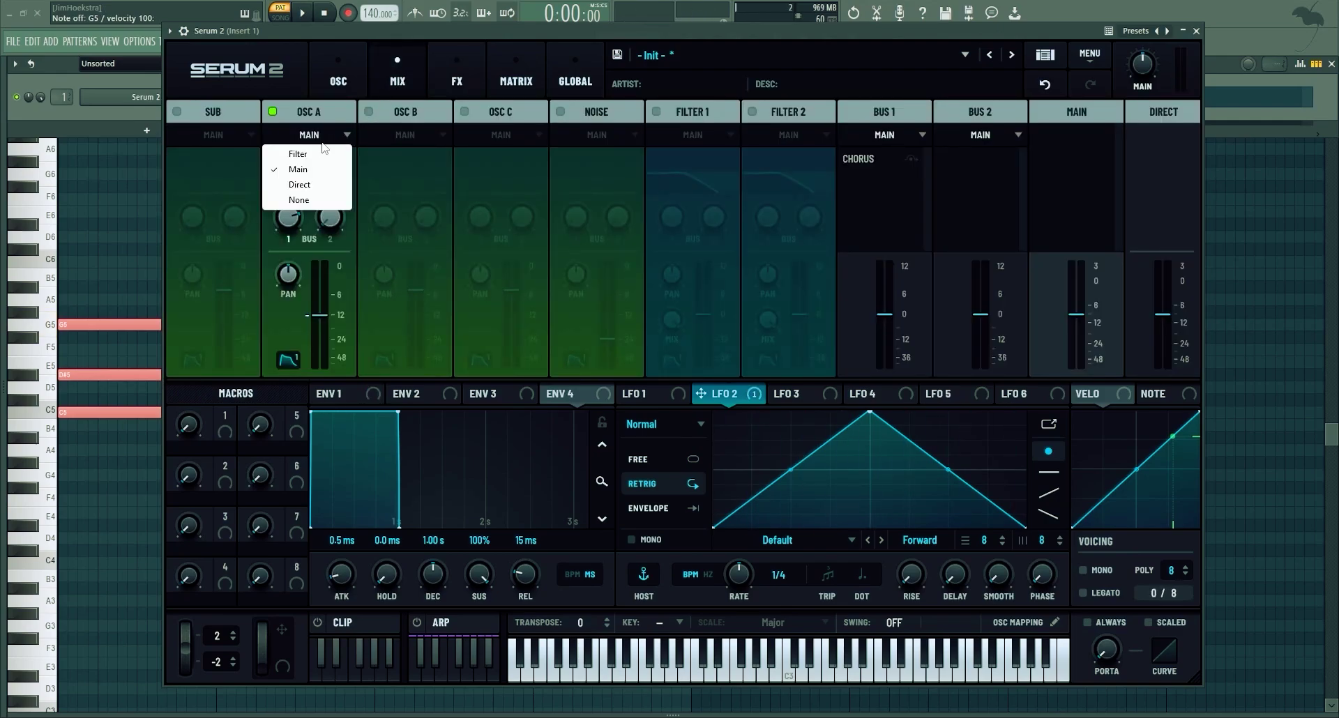
{"action": "left_click", "coordinate": [300, 154]}
- Enable Filter 1 in the mixer and raise its send to Bus 2
{"action": "left_click", "coordinate": [656, 112]}
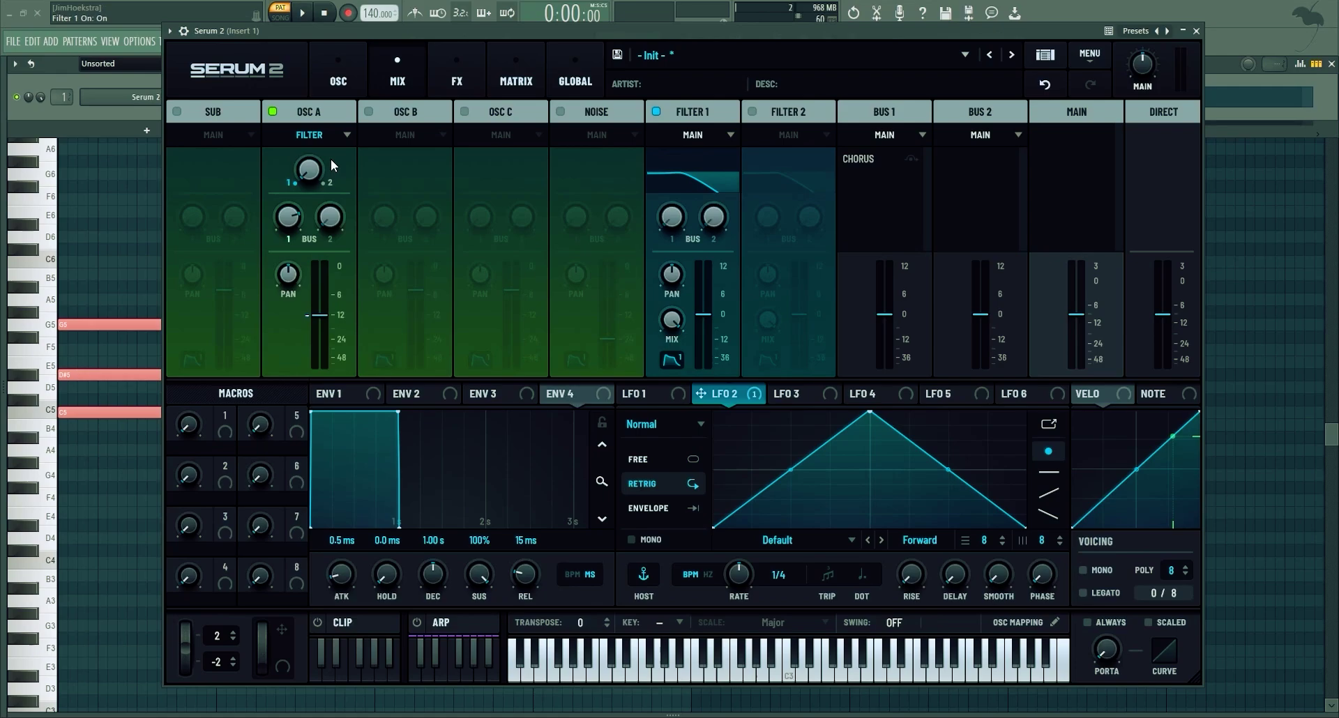
{"action": "key", "text": "t"}
{"action": "left_click_drag", "start_coordinate": [714, 217], "coordinate": [753, 89]}
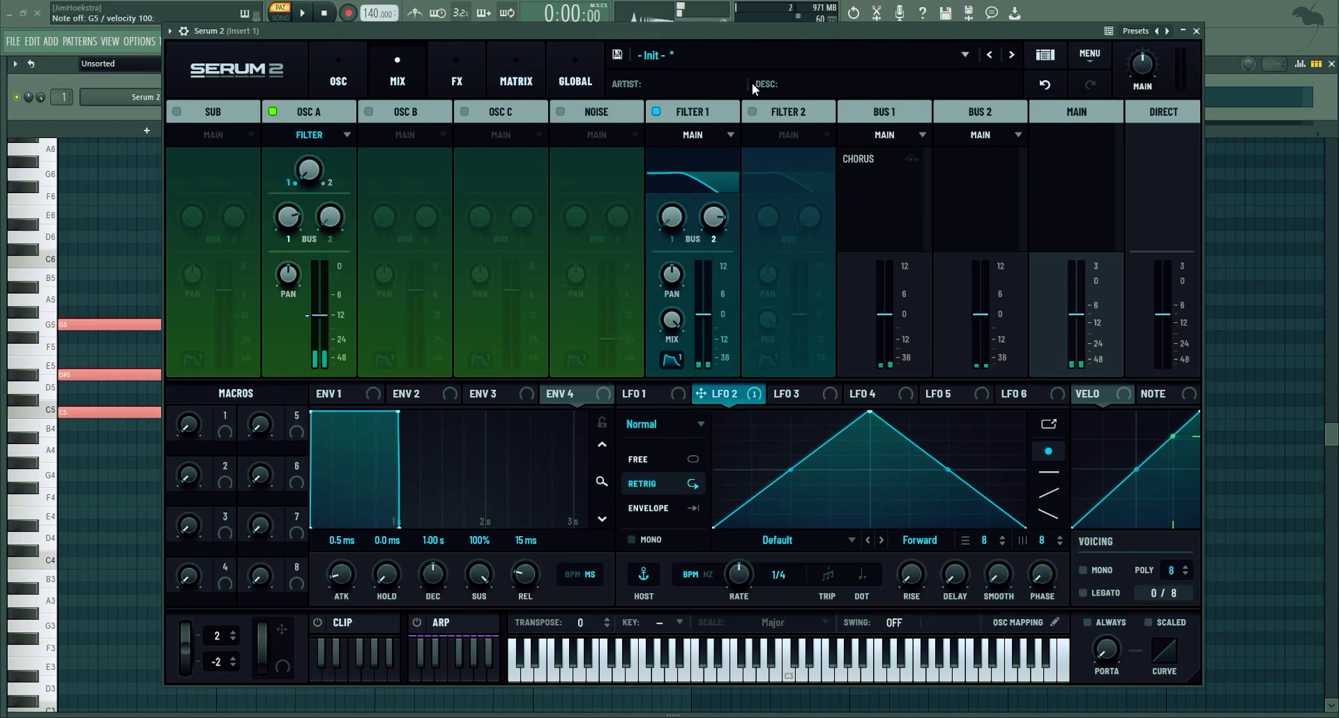
- Add a Distortion effect to the Bus 2 FX chain
{"action": "left_click", "coordinate": [457, 69]}
{"action": "left_click", "coordinate": [356, 111]}
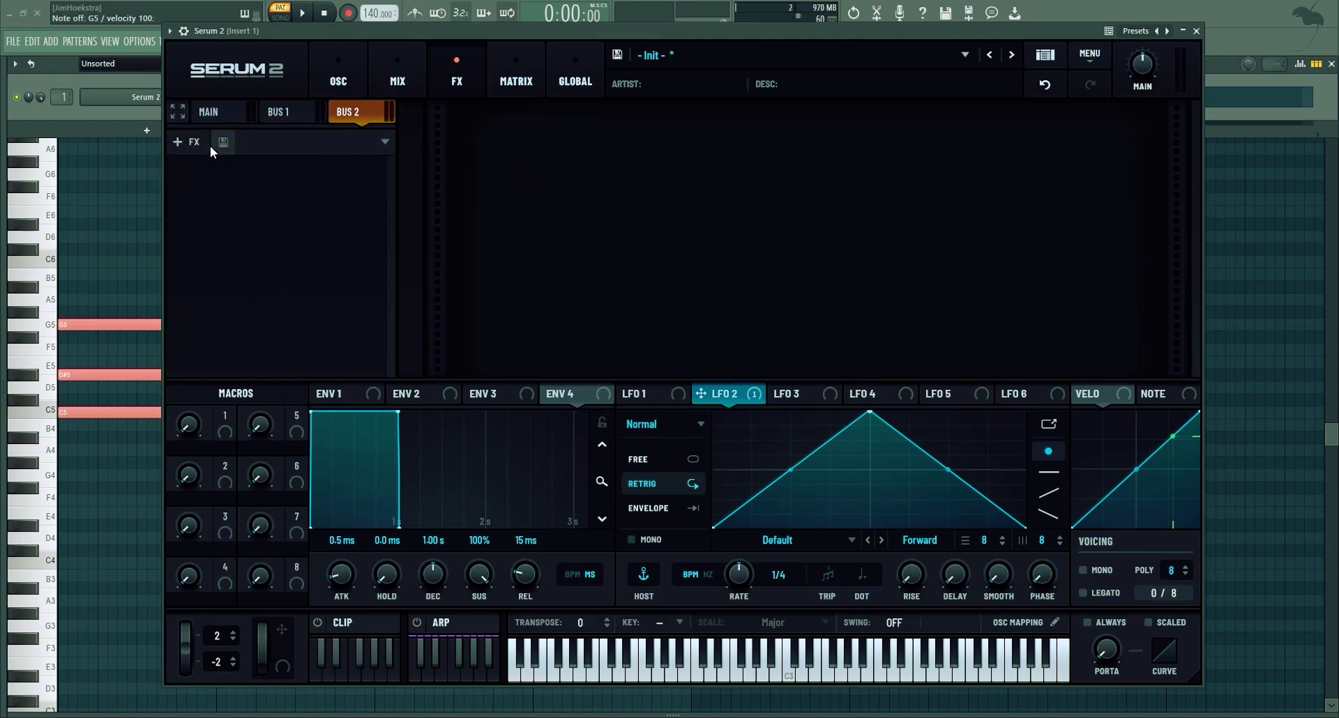
{"action": "left_click", "coordinate": [187, 142]}
{"action": "left_click", "coordinate": [212, 240]}
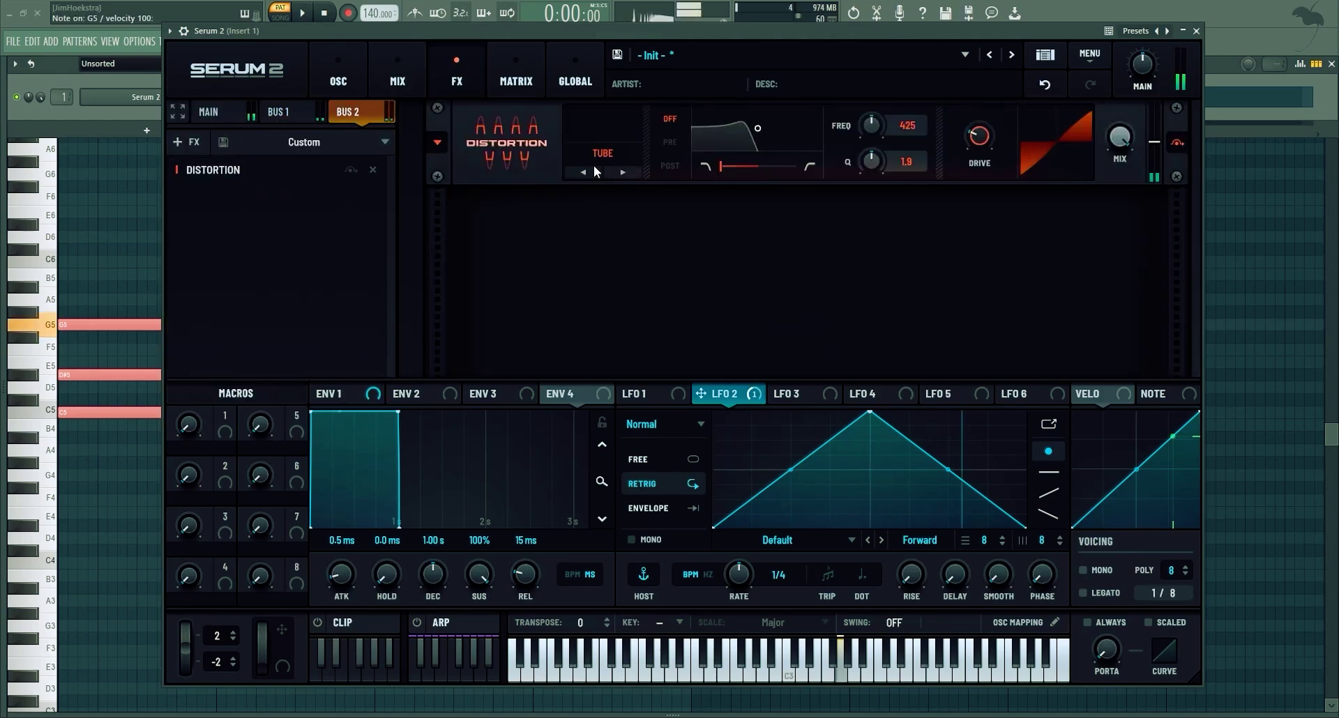
- Route Bus 1's output into Bus 2 in the mixer
{"action": "left_click", "coordinate": [398, 73]}
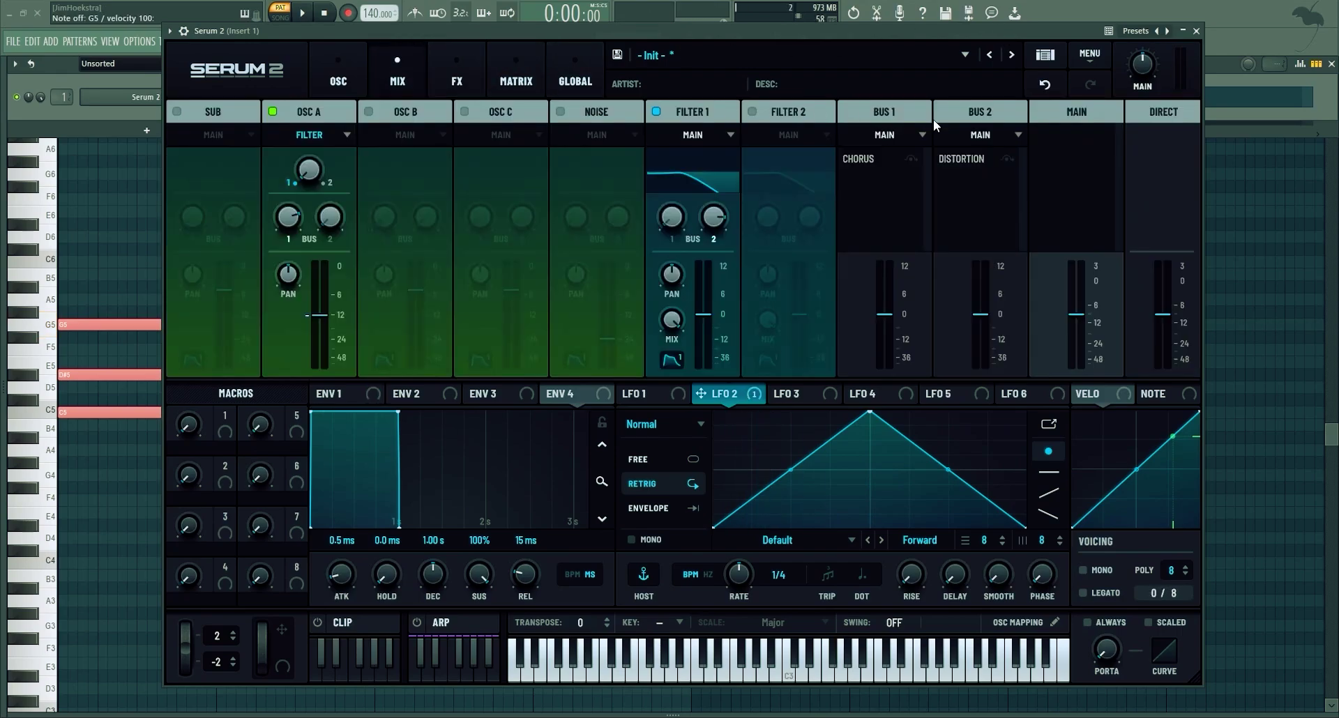
{"action": "left_click", "coordinate": [871, 133]}
{"action": "left_click", "coordinate": [896, 186]}
- Route Filter 1's output into Filter 2 and enable Filter 2 with its output going to Main
{"action": "left_click", "coordinate": [698, 134]}
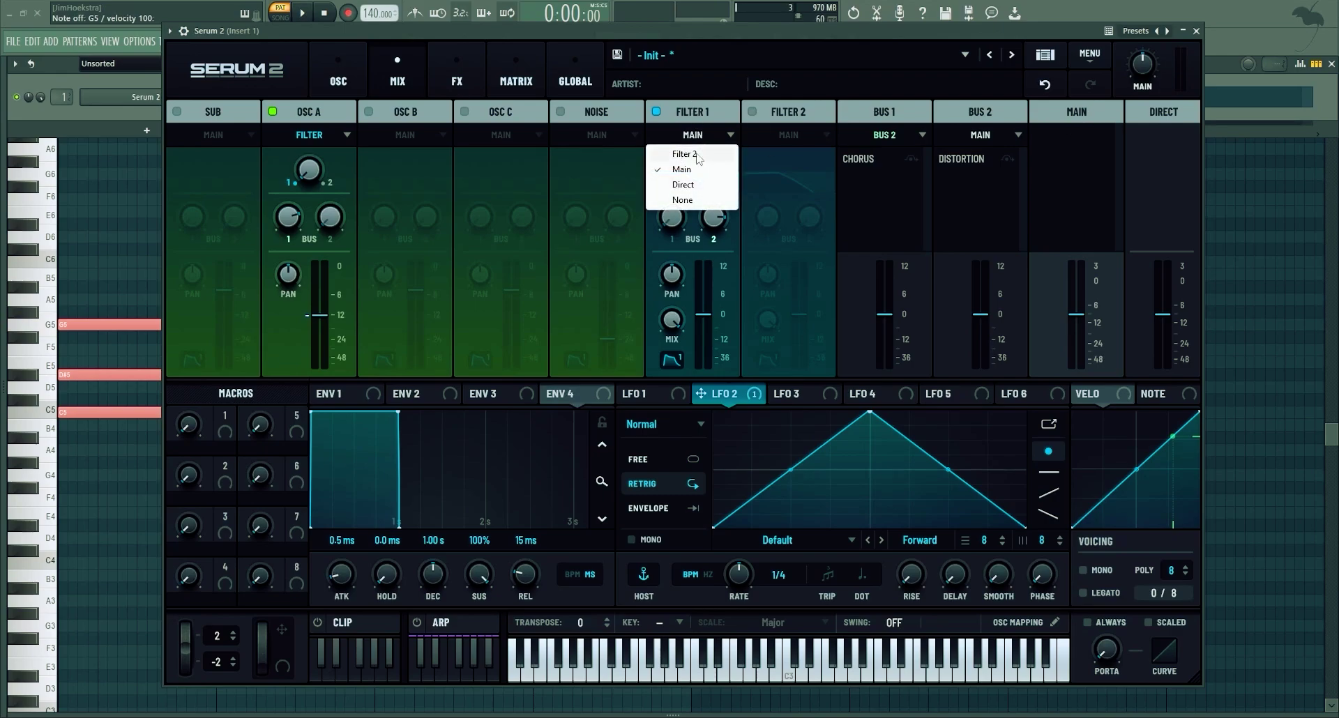
{"action": "left_click", "coordinate": [687, 150]}
{"action": "left_click", "coordinate": [752, 111]}
{"action": "left_click", "coordinate": [767, 129]}
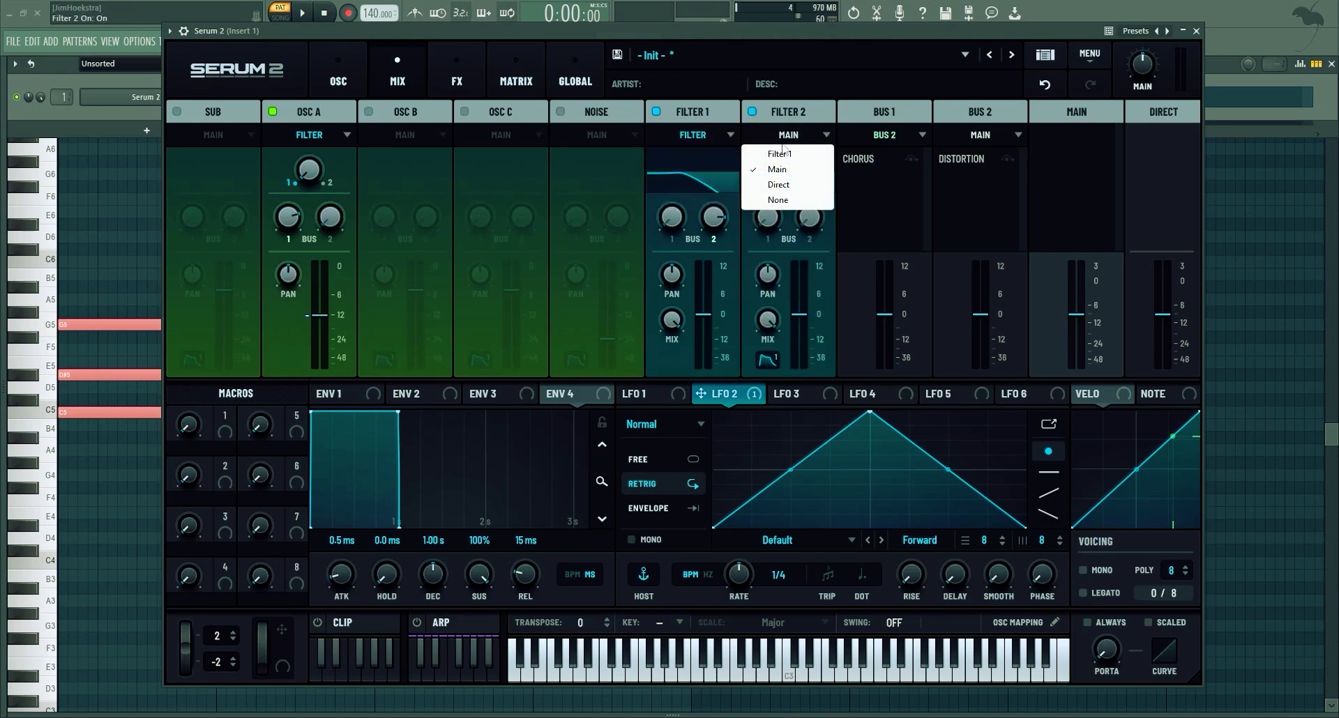
{"action": "left_click", "coordinate": [775, 167]}
- Raise Filter 2's sends to about 30% for Bus 1 and 59% for Bus 2, and play a test note
{"action": "left_click_drag", "start_coordinate": [767, 216], "coordinate": [774, 165]}
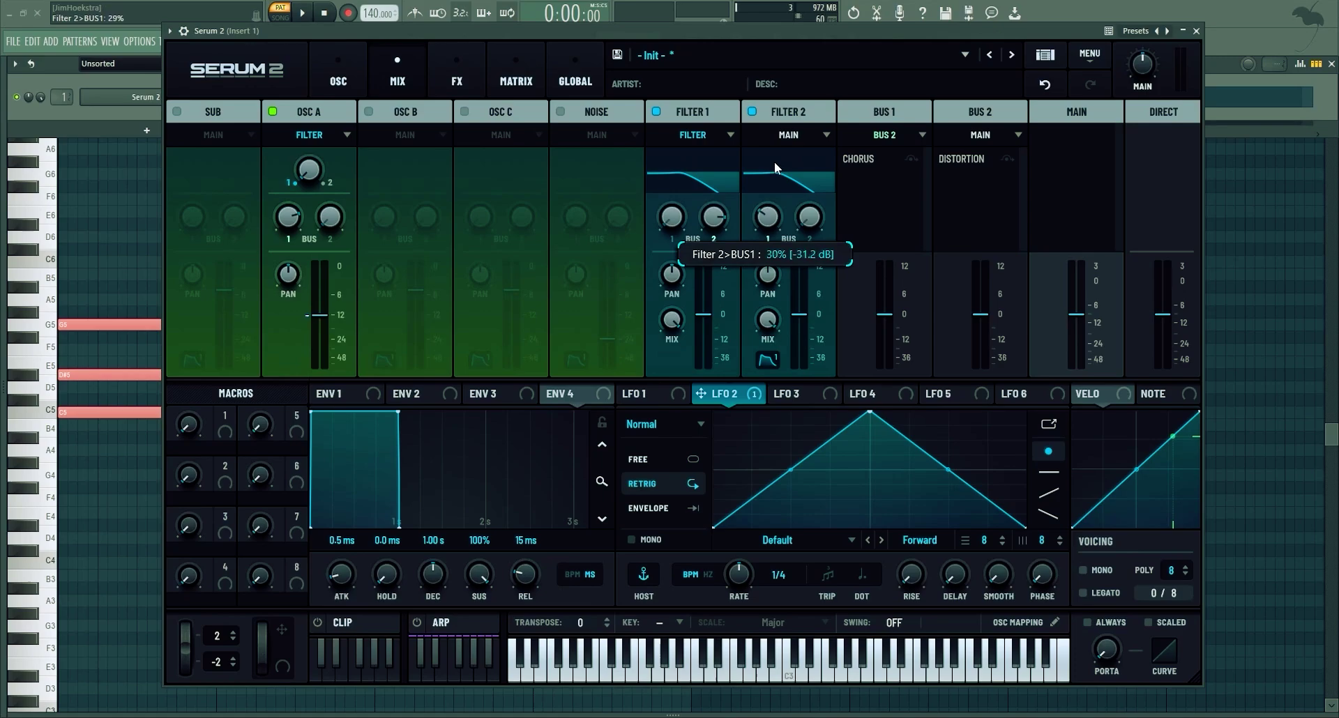
{"action": "left_click_drag", "start_coordinate": [809, 217], "coordinate": [843, 123]}
{"action": "key", "text": "t"}
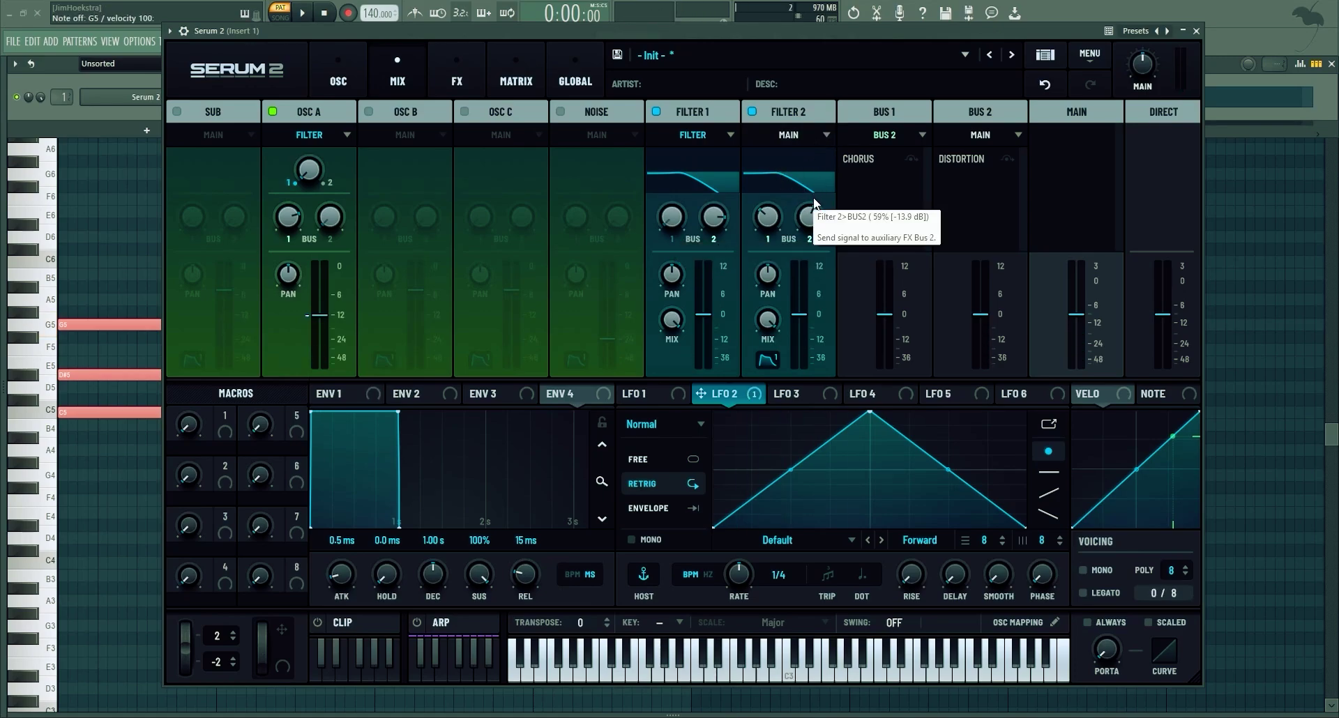
- Enable the arpeggiator and set its gate to 61
{"action": "left_click", "coordinate": [456, 73]}
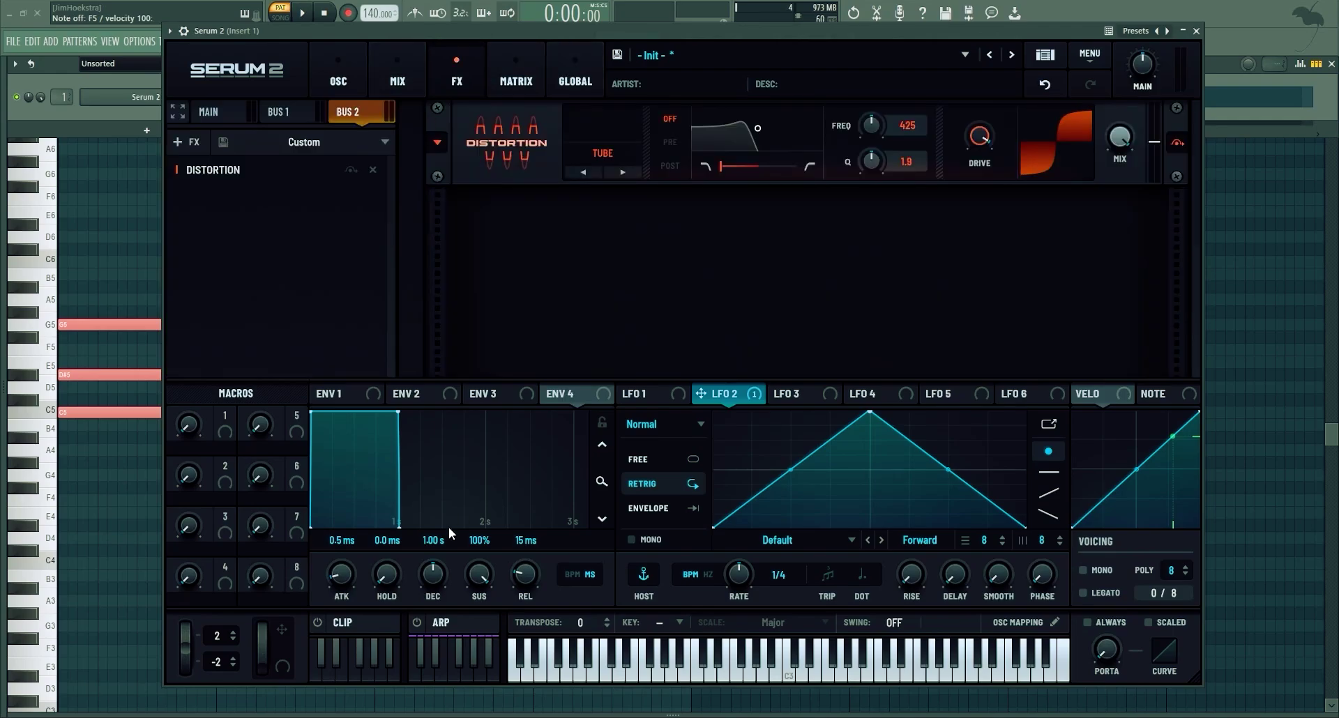
{"action": "left_click", "coordinate": [338, 73]}
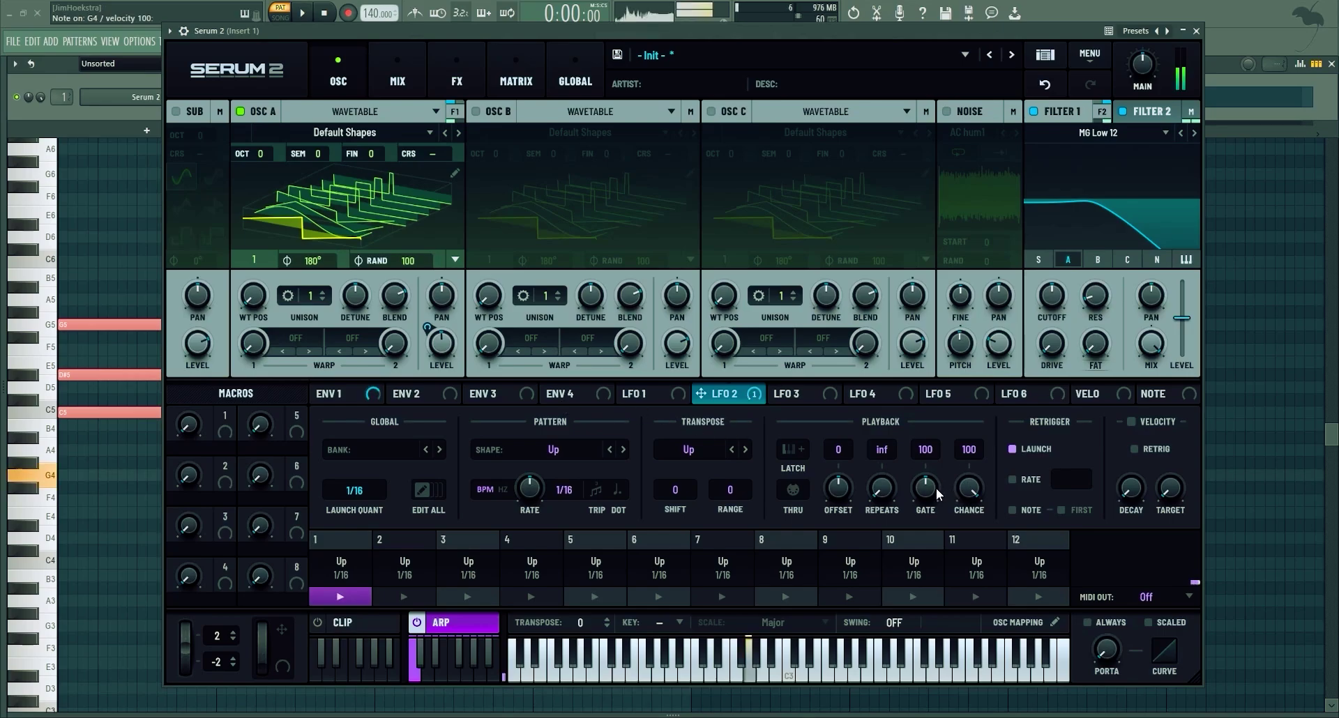
{"action": "left_click_drag", "start_coordinate": [938, 494], "coordinate": [927, 508]}
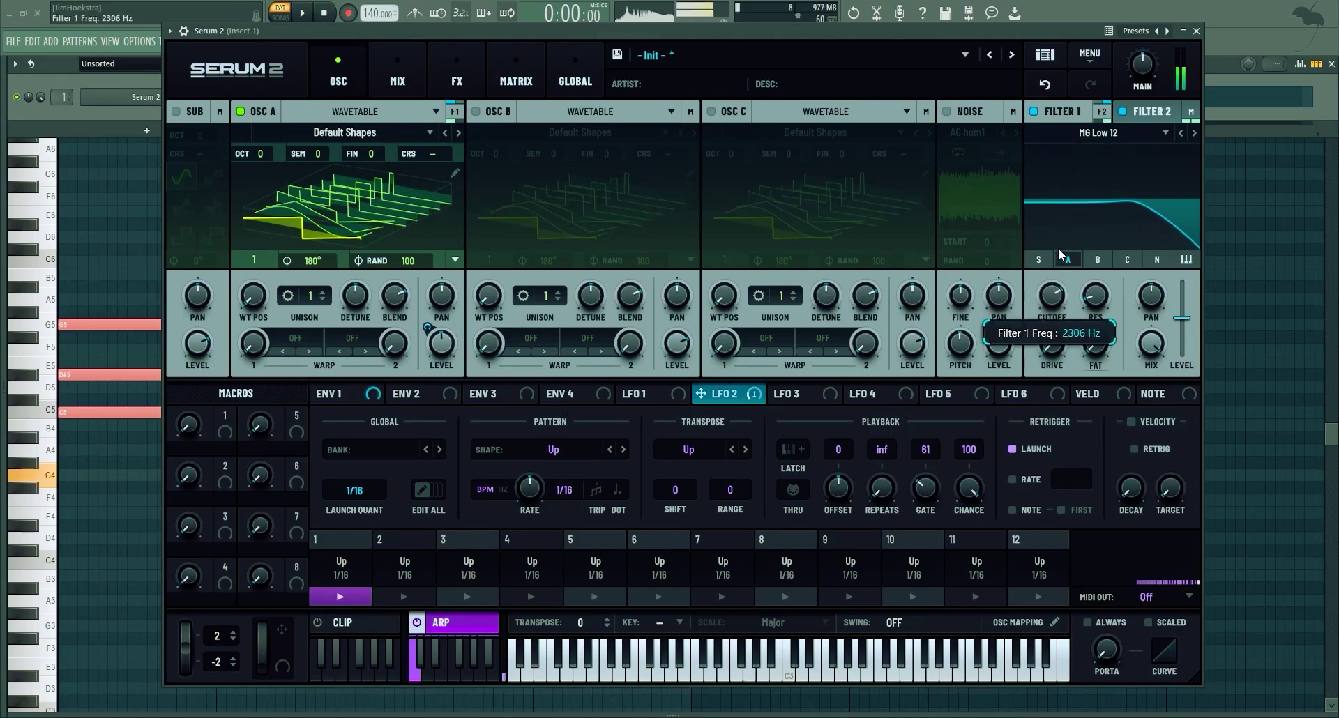
- Set the arpeggiator's transpose mode to Down+Up with a shift of 12 and a range of 2
{"action": "left_click", "coordinate": [710, 453]}
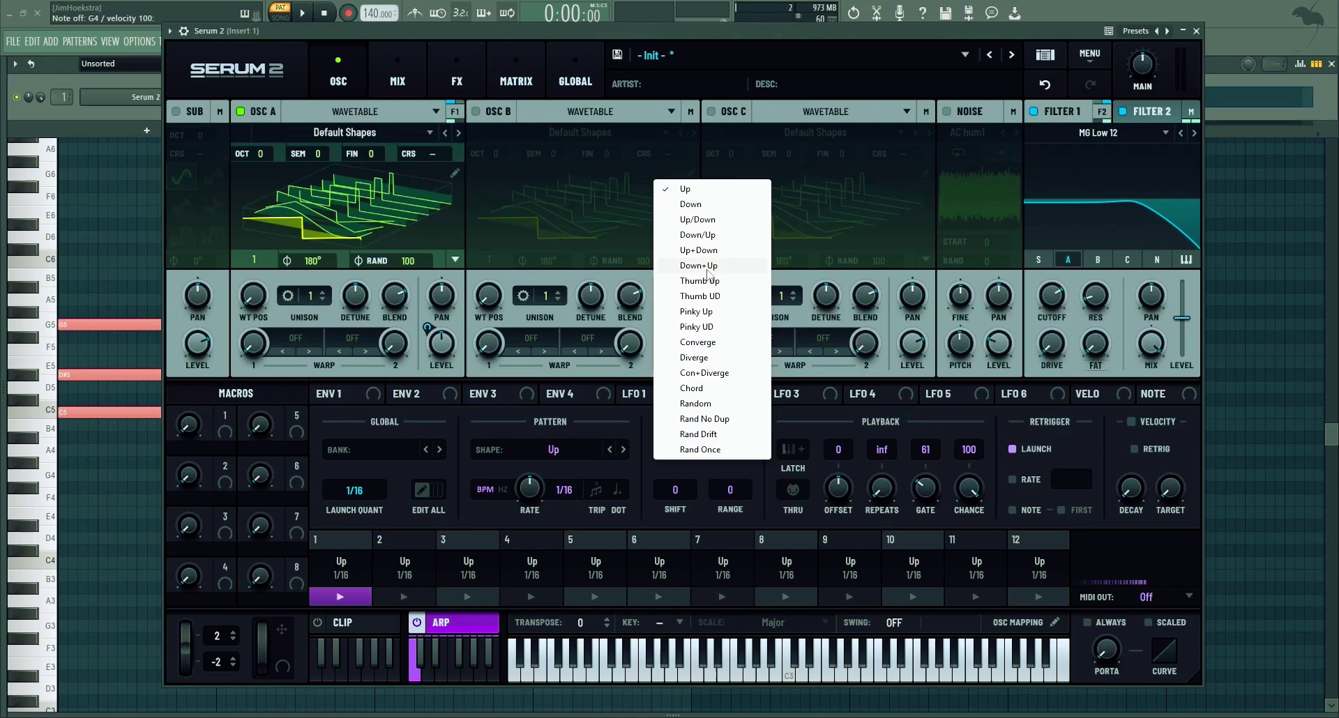
{"action": "left_click", "coordinate": [699, 266]}
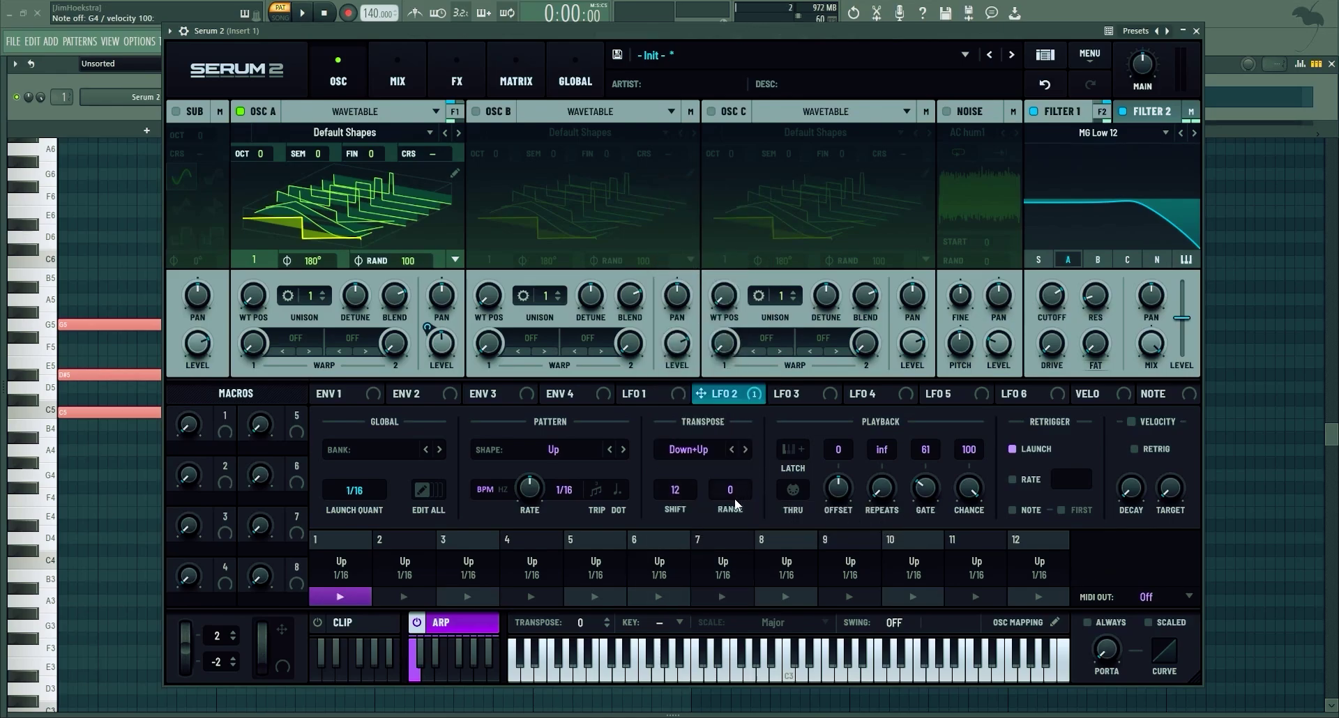
{"action": "left_click_drag", "start_coordinate": [734, 494], "coordinate": [735, 456]}
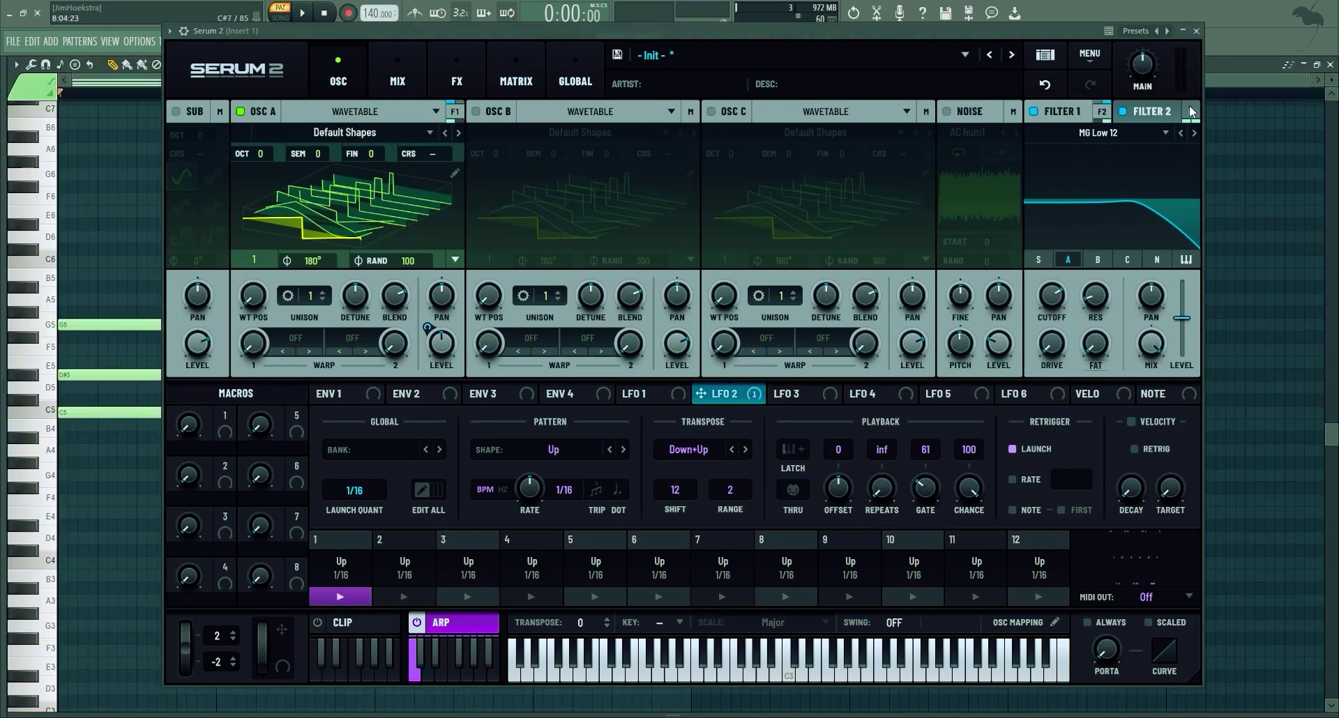
- Add a Reverb to the Main effects chain and start playback of the pattern
{"action": "left_click", "coordinate": [266, 145]}
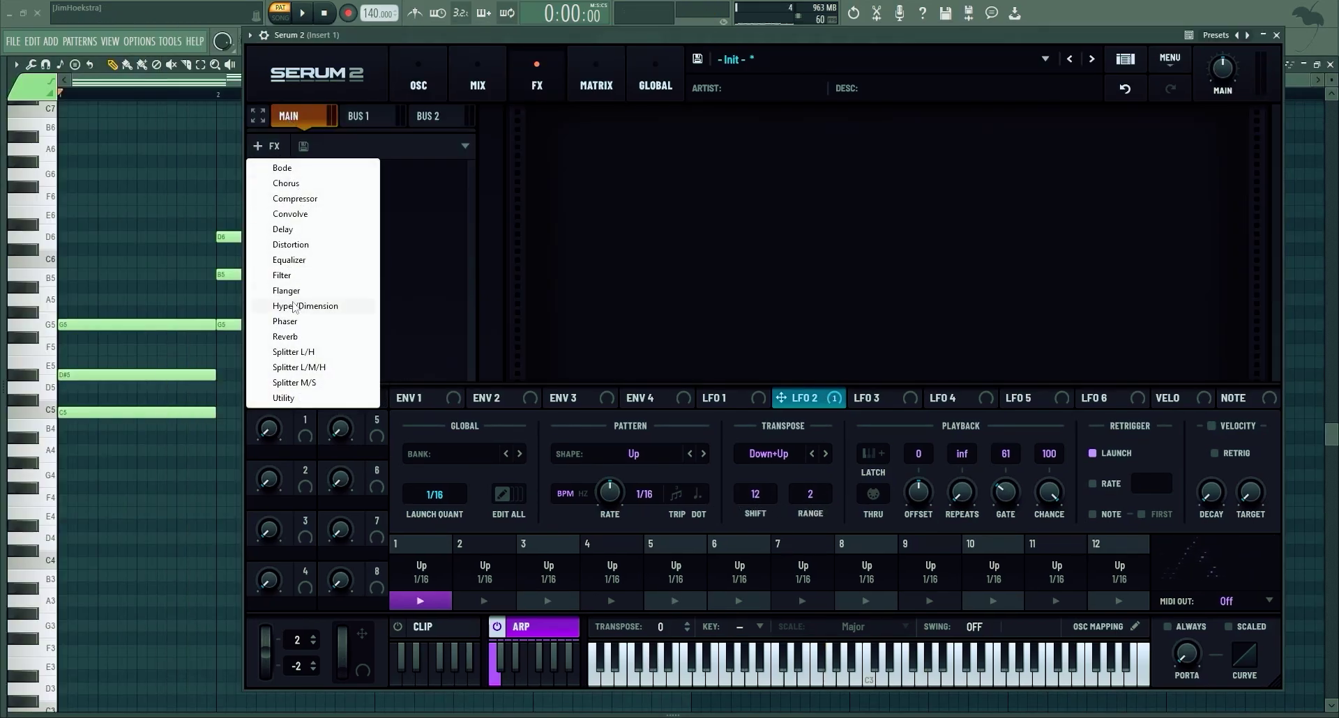
{"action": "left_click", "coordinate": [298, 339]}
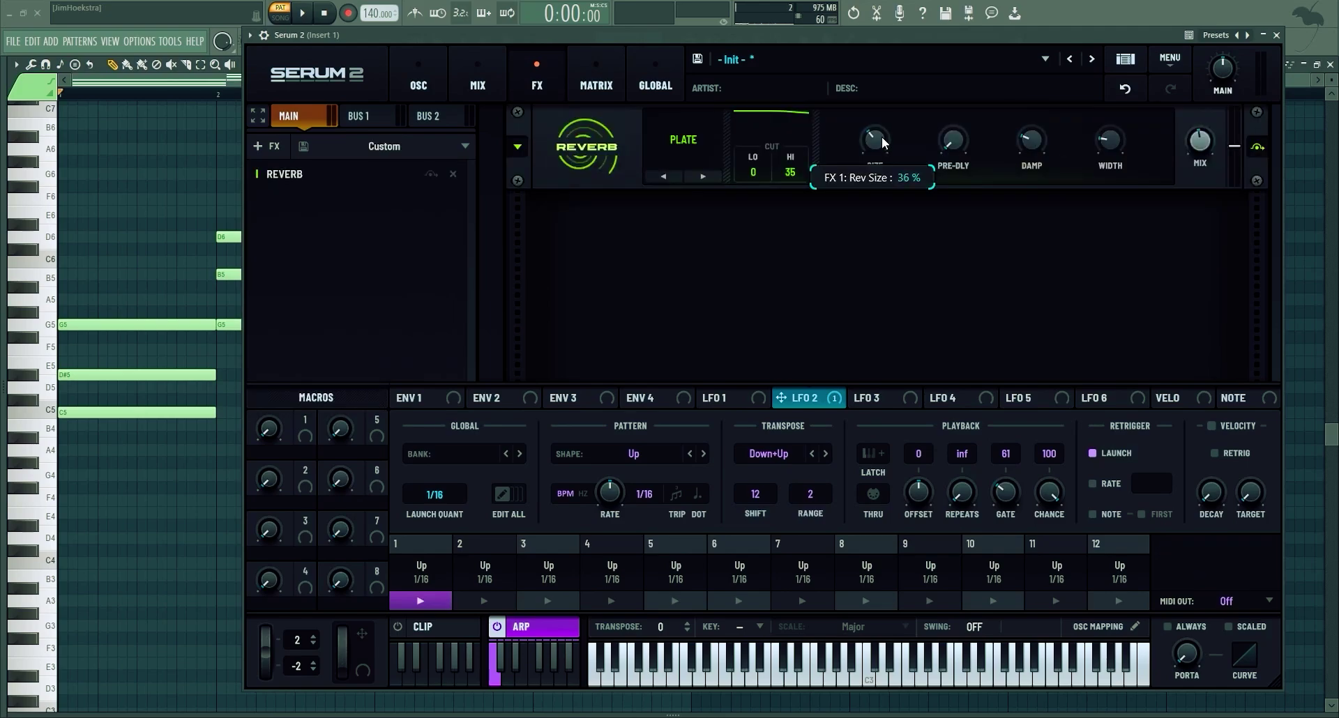
{"action": "key", "text": "space"}
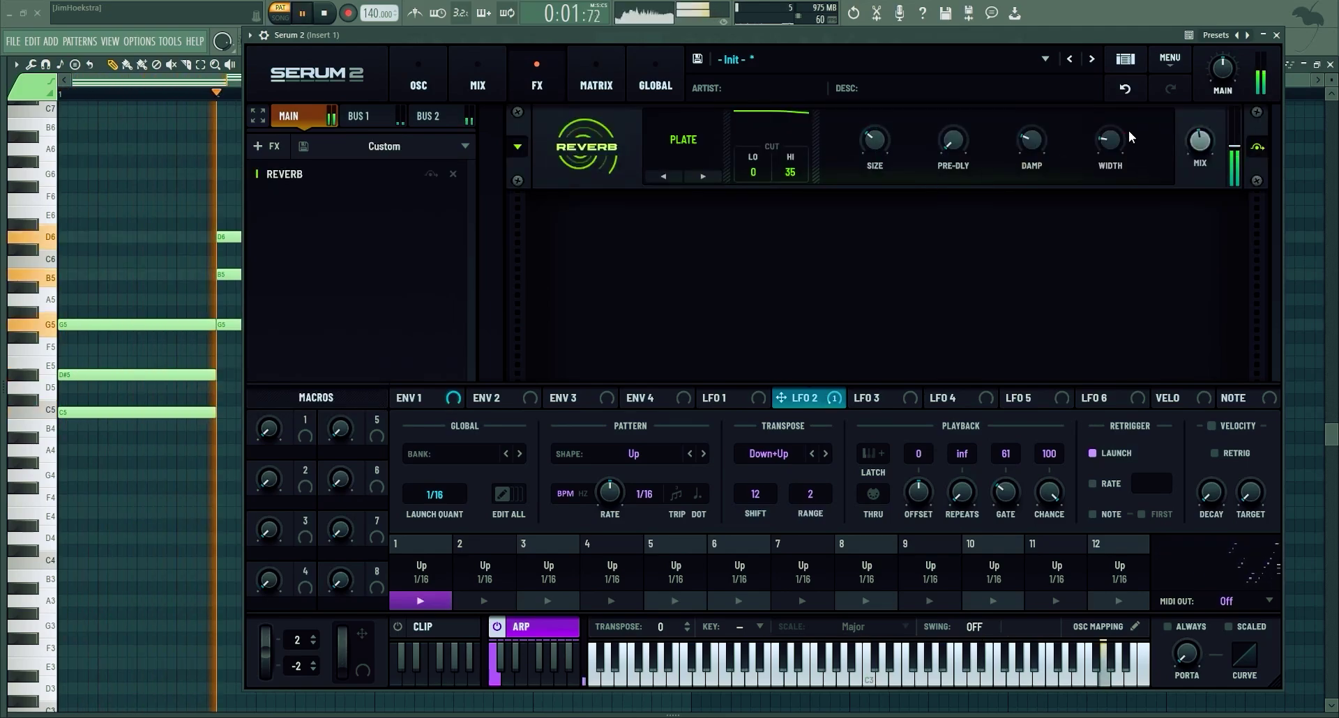
- Assign ENV 1 to Filter 1's cutoff, lowered to 502 Hz, and reshape the envelope with a shorter decay and lower sustain
{"action": "left_click", "coordinate": [418, 79]}
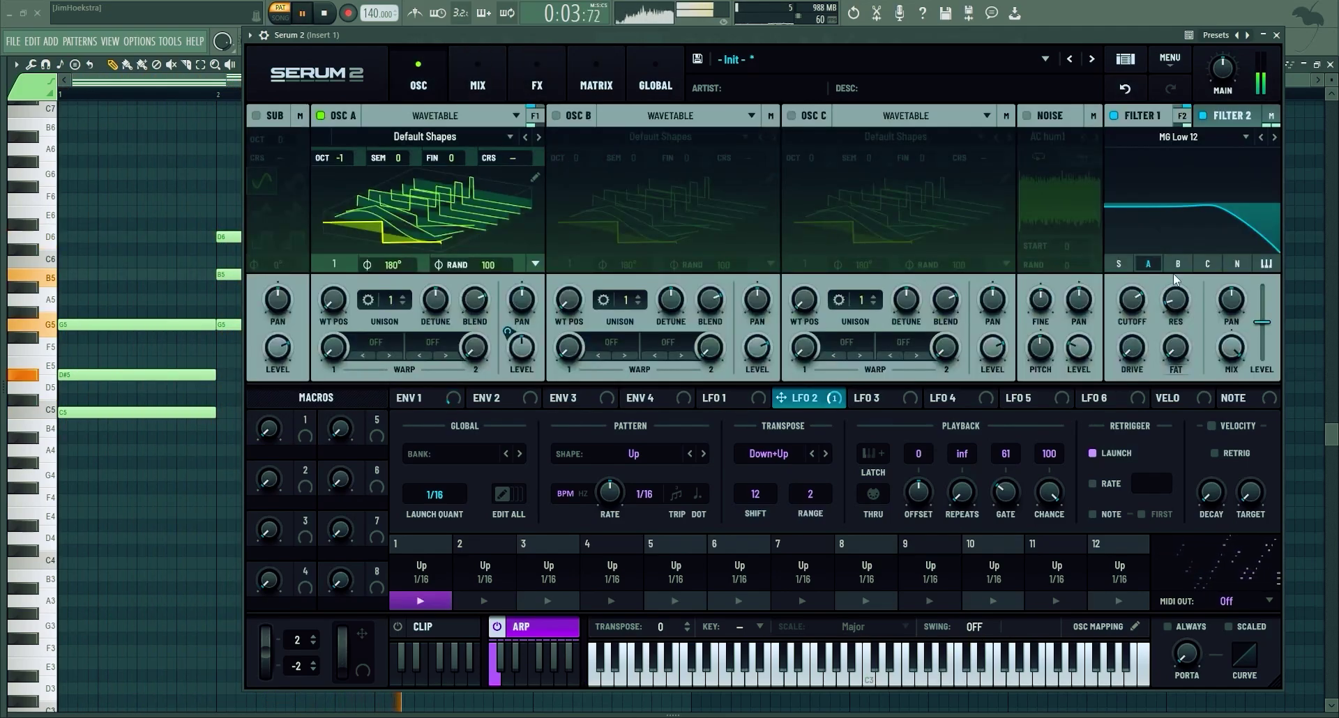
{"action": "left_click", "coordinate": [415, 398]}
{"action": "left_click_drag", "start_coordinate": [399, 397], "coordinate": [1131, 299]}
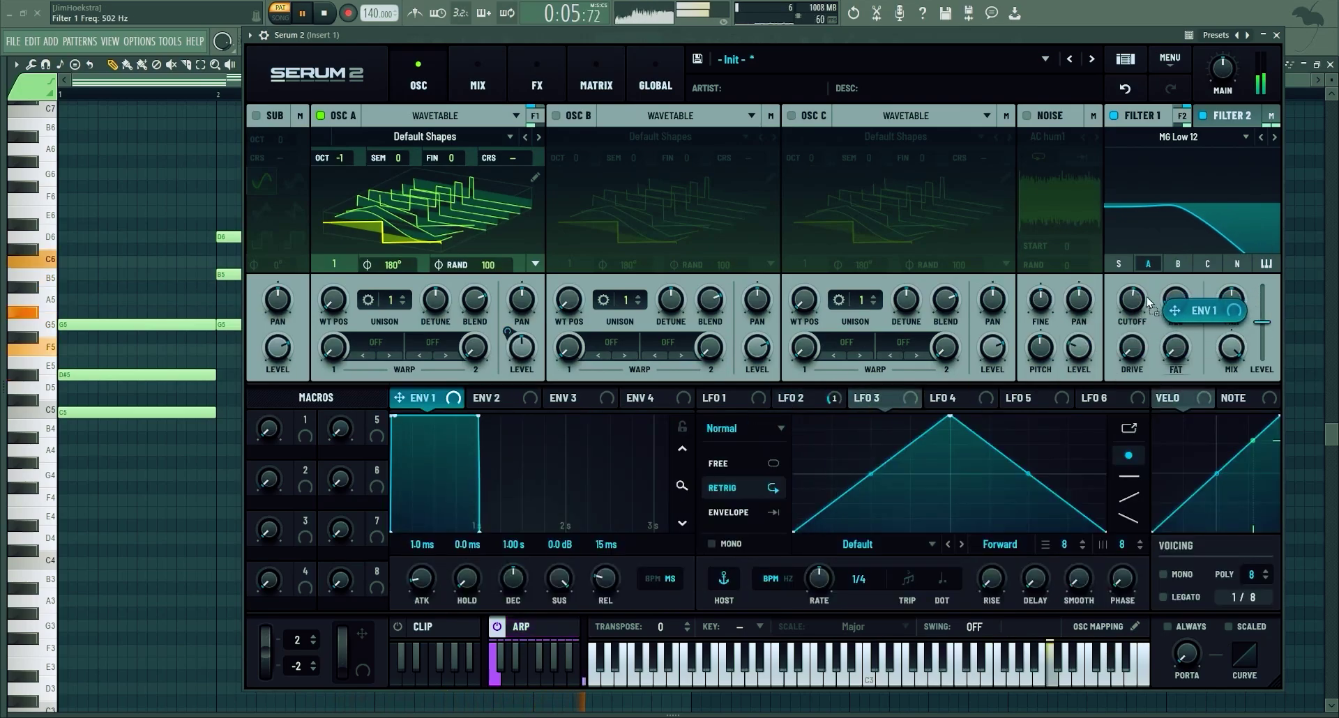
{"action": "left_click_drag", "start_coordinate": [476, 420], "coordinate": [409, 562]}
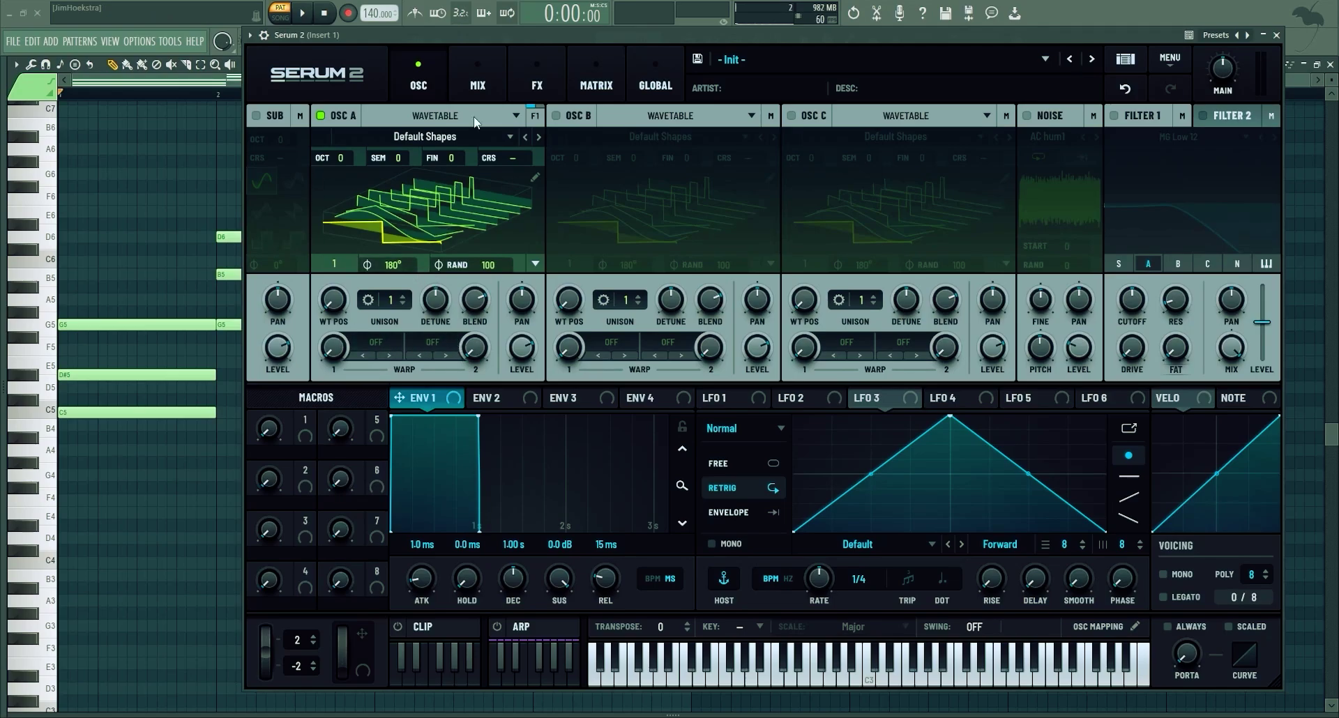
- Enable oscillator B and lower its level to 0%
{"action": "left_click", "coordinate": [556, 116]}
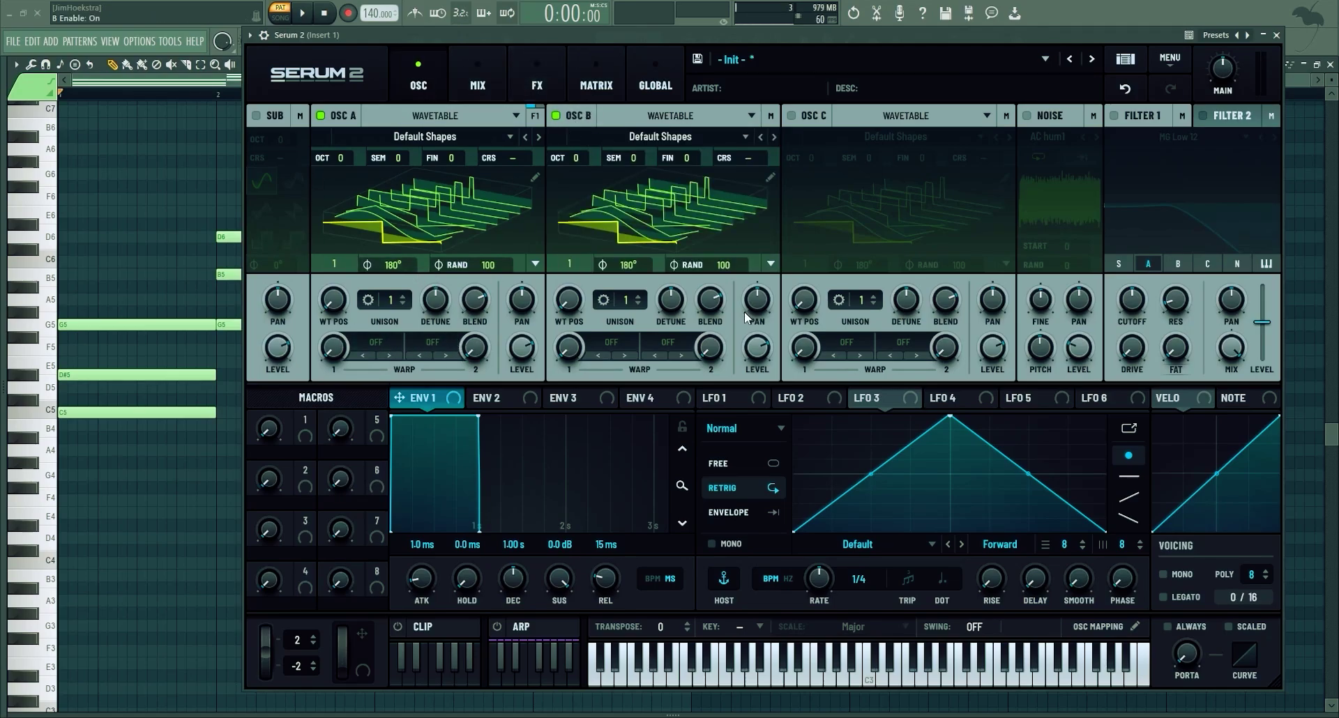
{"action": "left_click_drag", "start_coordinate": [756, 347], "coordinate": [753, 350]}
{"action": "left_click_drag", "start_coordinate": [743, 463], "coordinate": [743, 481]}
- Set oscillator A's first warp mode to FM (B) and its second warp mode to FM (C)
{"action": "left_click", "coordinate": [385, 339]}
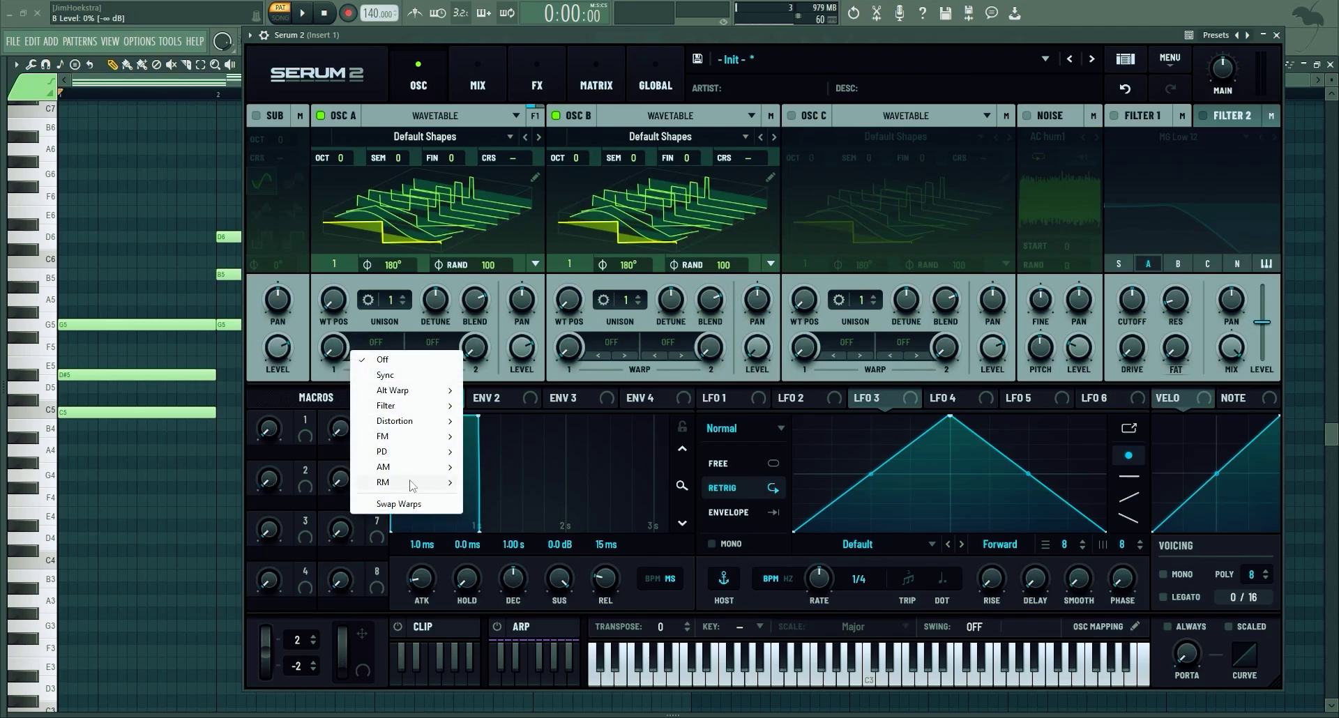
{"action": "mouse_move", "coordinate": [415, 421]}
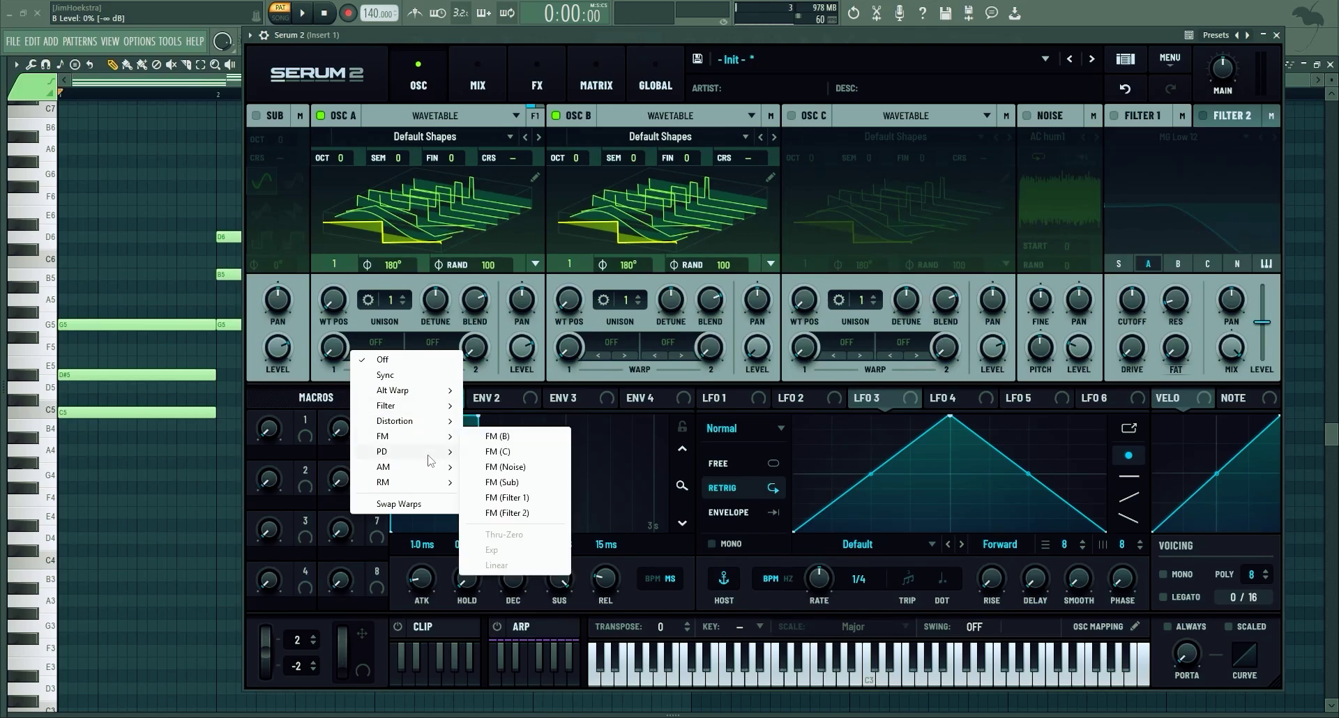
{"action": "left_click", "coordinate": [496, 438]}
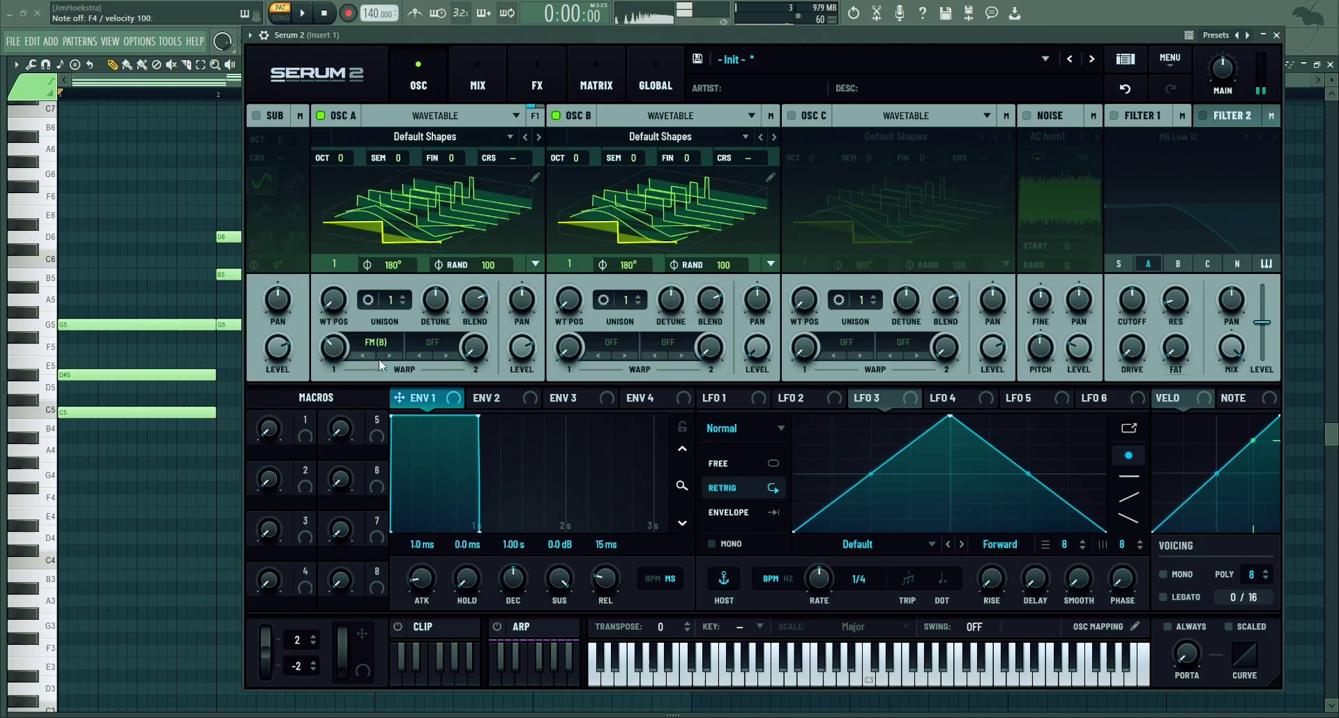
{"action": "left_click", "coordinate": [439, 342]}
{"action": "mouse_move", "coordinate": [454, 441]}
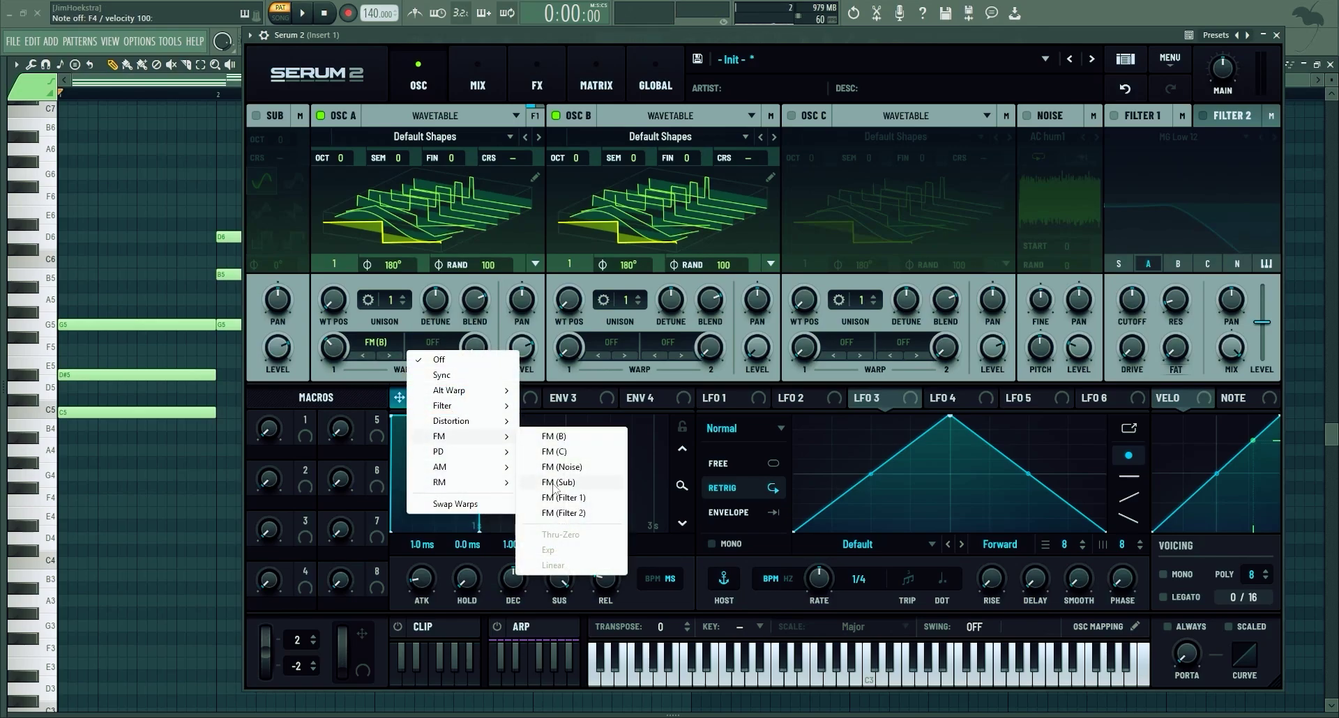
{"action": "left_click", "coordinate": [576, 456]}
- Enable oscillator C and set the octaves to -1 for oscillator A and -2 for oscillators B and C
{"action": "left_click", "coordinate": [818, 113]}
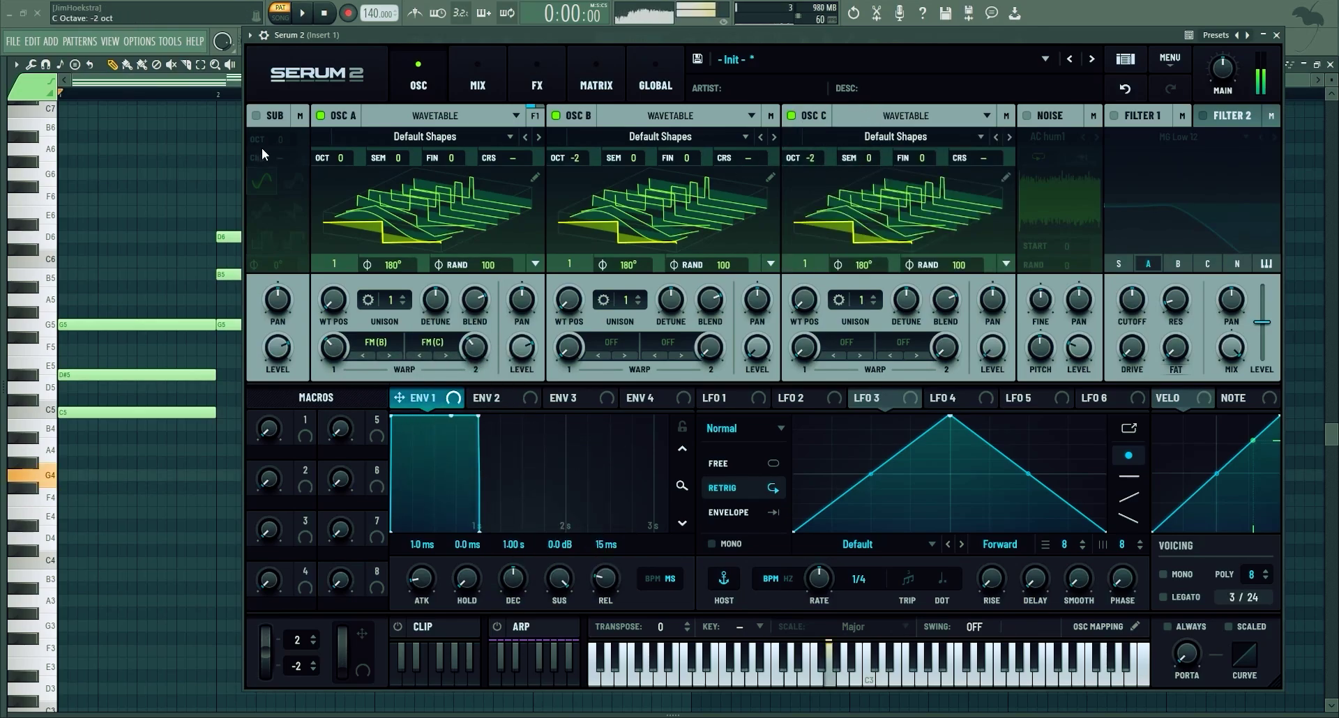
{"action": "scroll", "coordinate": [340, 158], "scroll_direction": "down", "scroll_amount": 1}
- Change oscillator A's second warp to the Linear Fold distortion and show its waveform in 2D
{"action": "left_click", "coordinate": [432, 343]}
{"action": "mouse_move", "coordinate": [488, 420]}
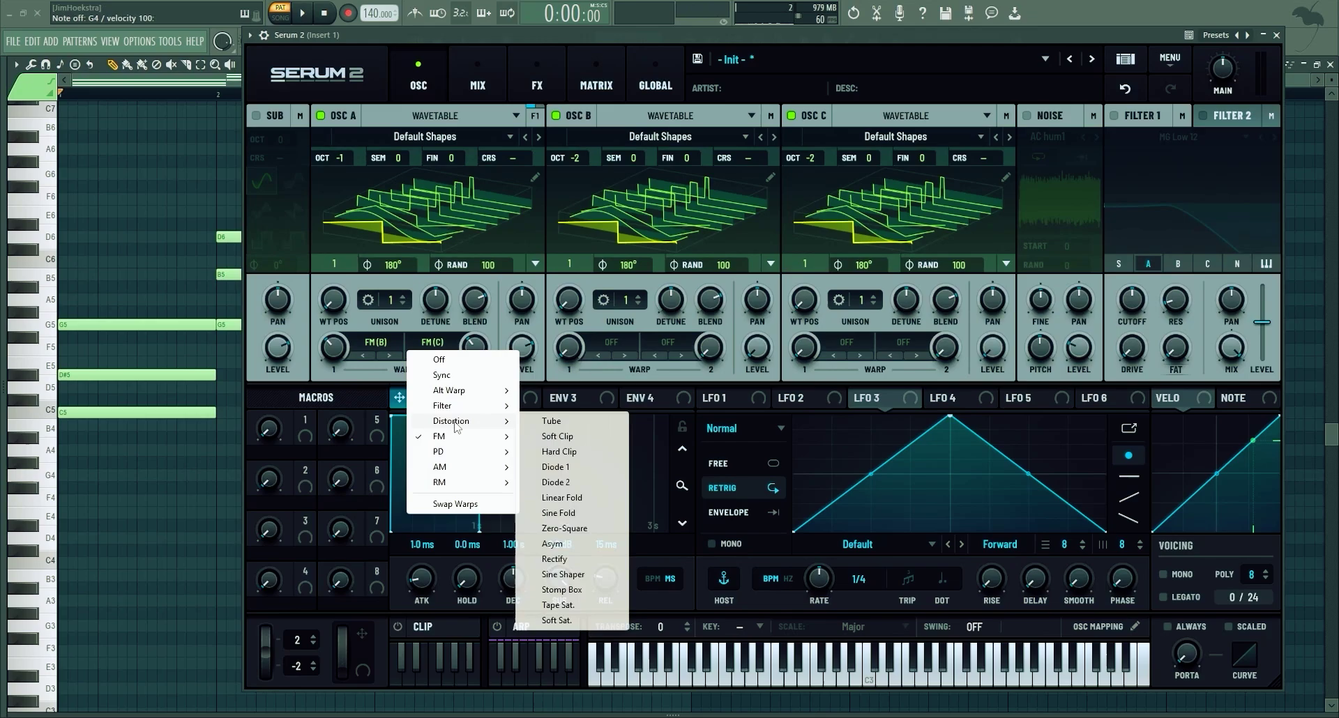
{"action": "left_click", "coordinate": [562, 498]}
{"action": "left_click", "coordinate": [391, 244]}
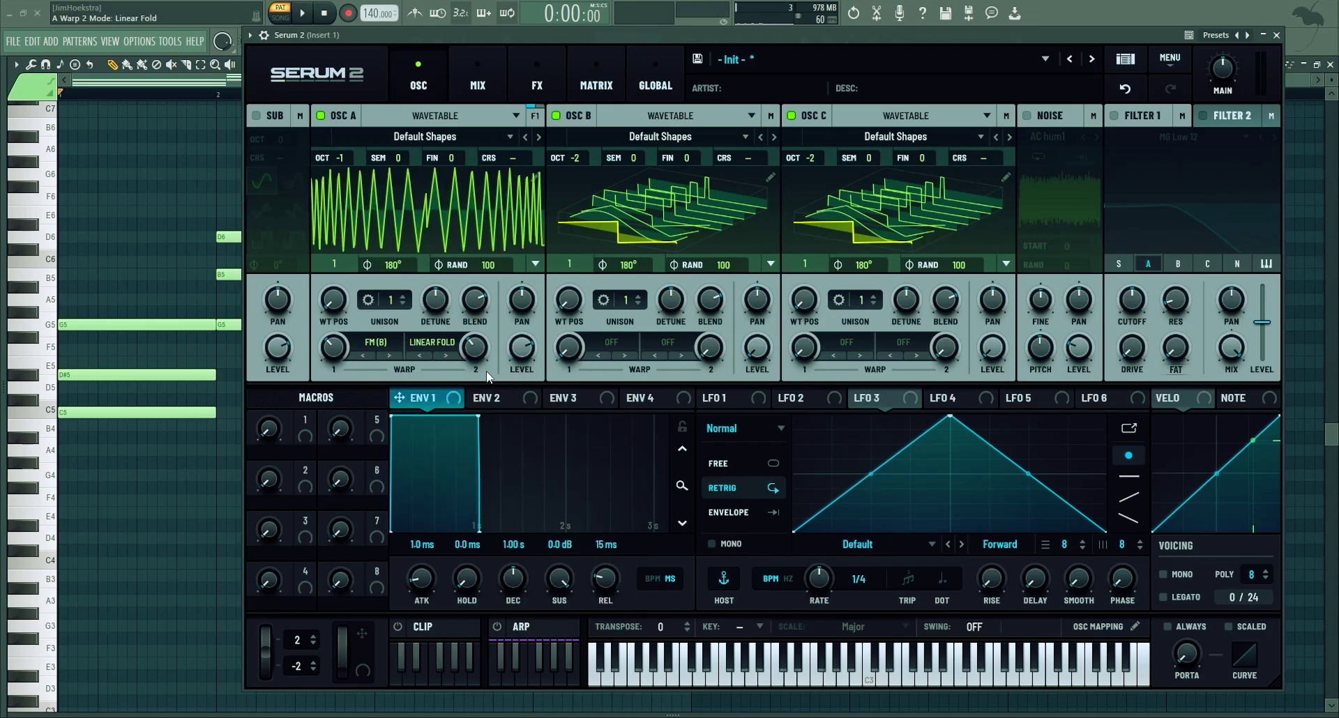
- Change oscillator A's second warp to the HPF filter mode
{"action": "left_click", "coordinate": [441, 346]}
{"action": "mouse_move", "coordinate": [461, 405]}
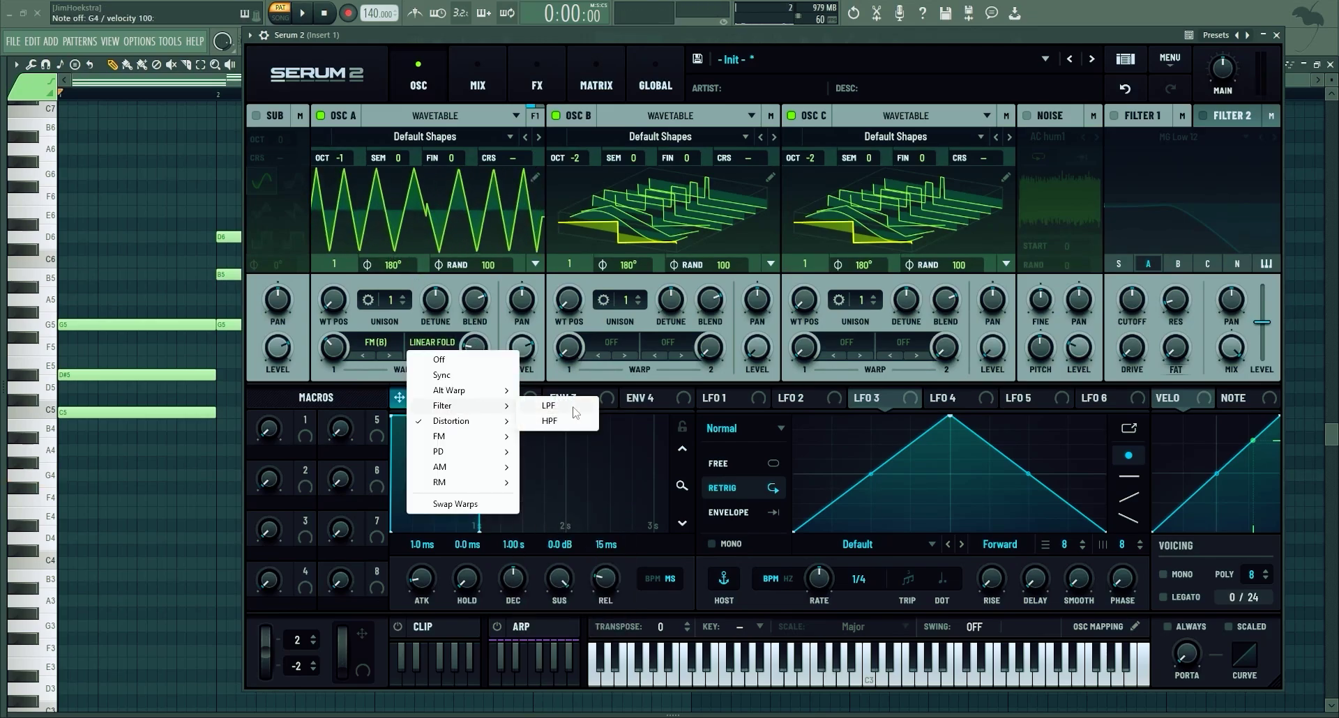
{"action": "left_click", "coordinate": [549, 421]}
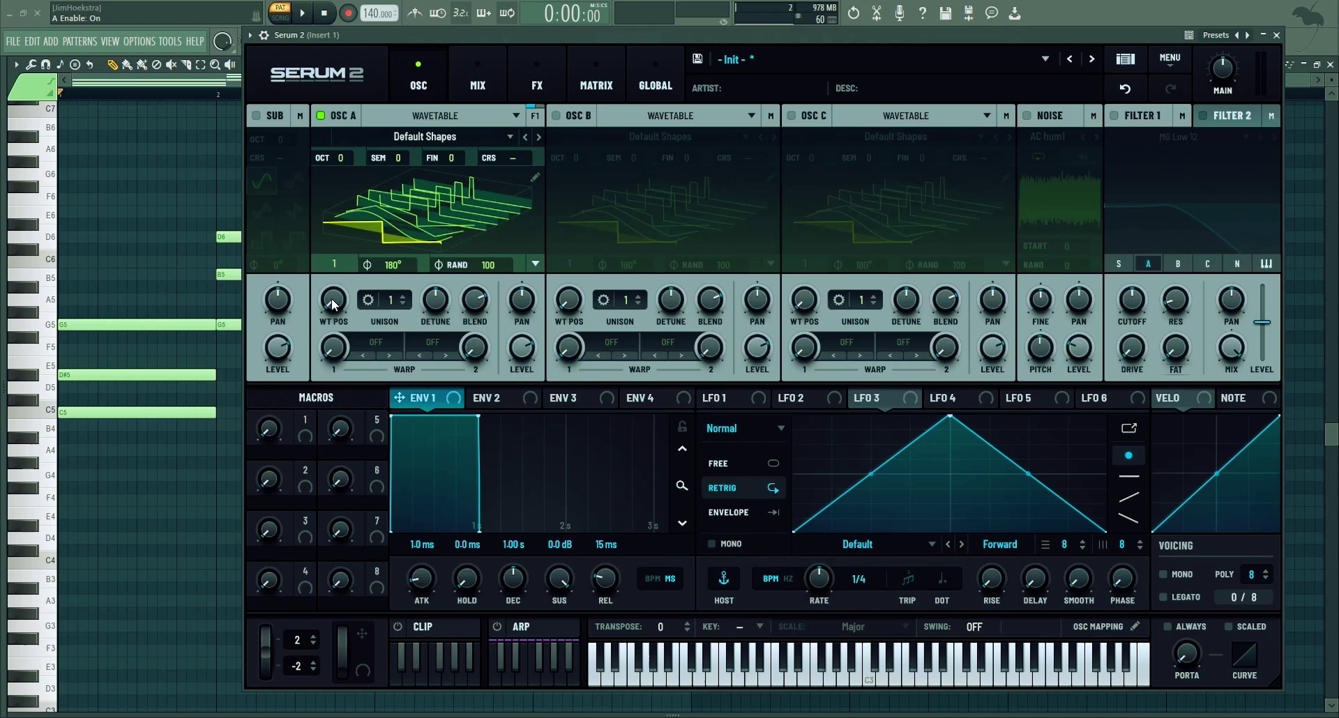
- Show oscillator A's wavetable in 2D, try wavetable position 2 and return it to 1
{"action": "left_click", "coordinate": [361, 245]}
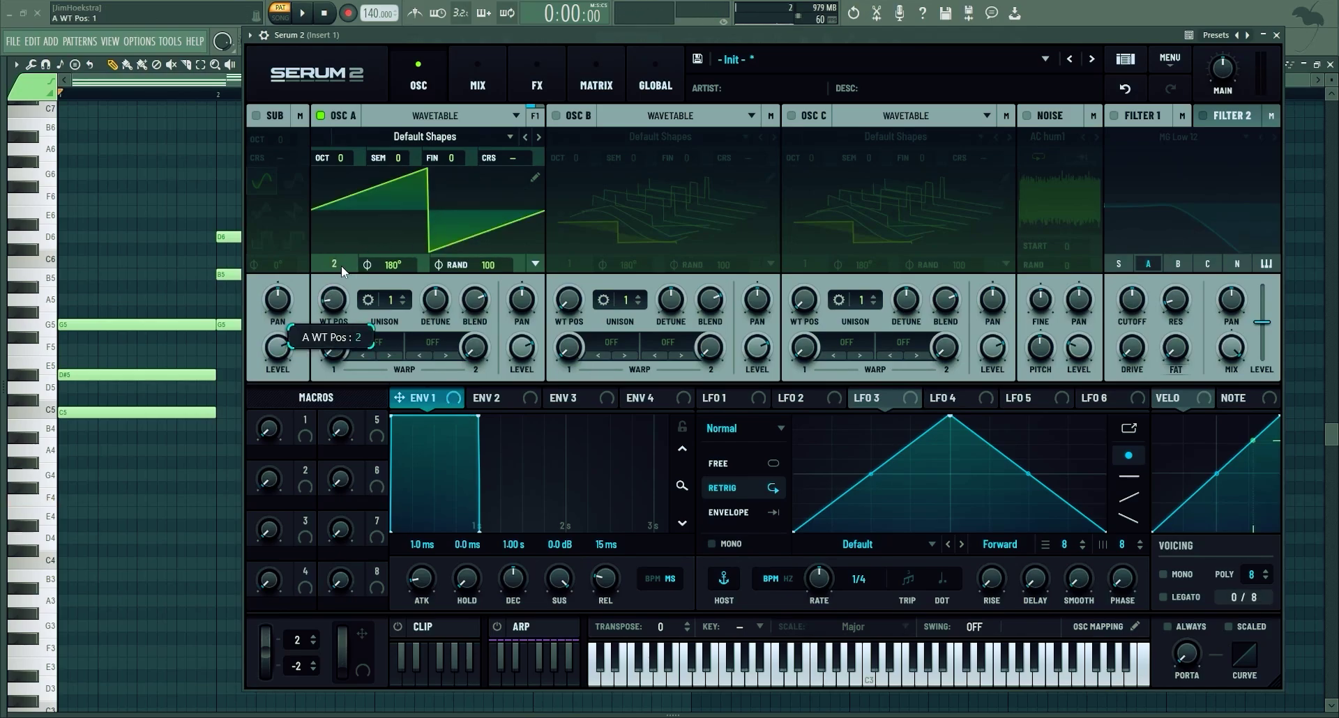
{"action": "left_click_drag", "start_coordinate": [341, 266], "coordinate": [339, 293]}
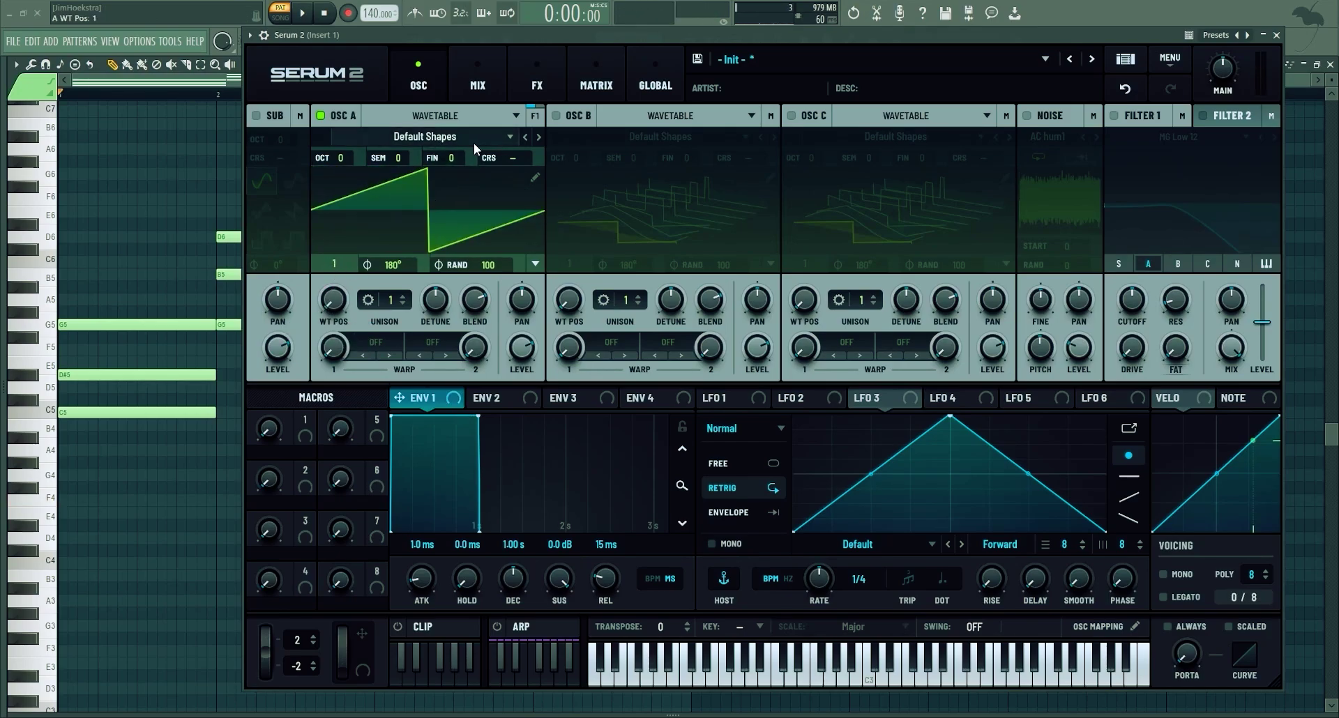
- Switch oscillator A to Multisample and load the factory Keys instrument Baby Grand Piano LE
{"action": "left_click", "coordinate": [463, 118]}
{"action": "left_click", "coordinate": [450, 150]}
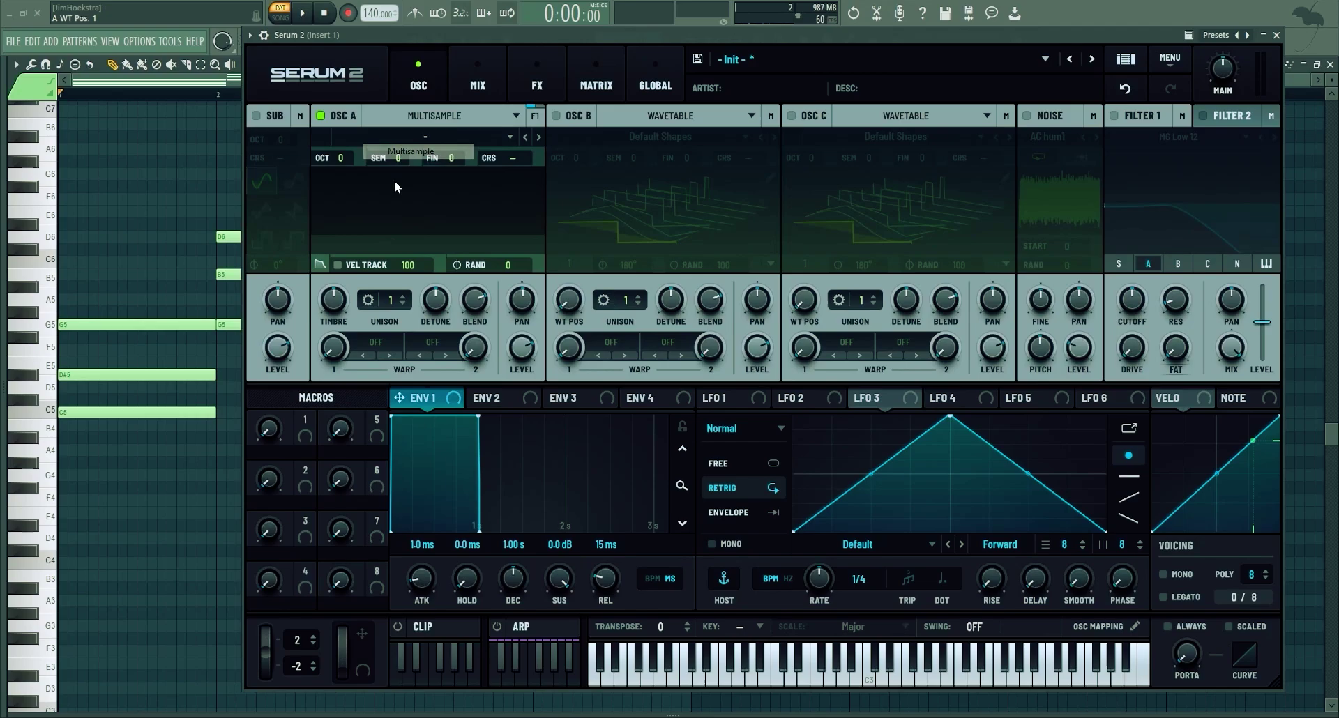
{"action": "left_click", "coordinate": [438, 135]}
{"action": "mouse_move", "coordinate": [474, 204]}
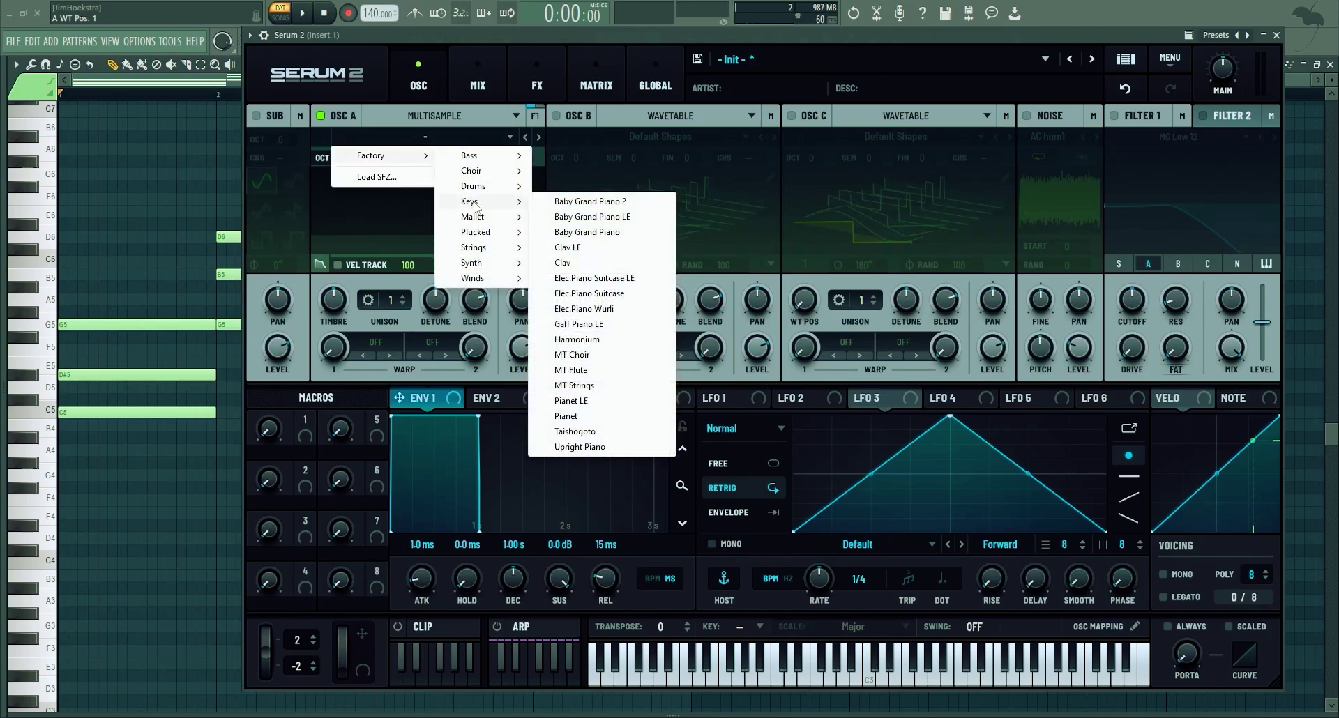
{"action": "left_click", "coordinate": [582, 217]}
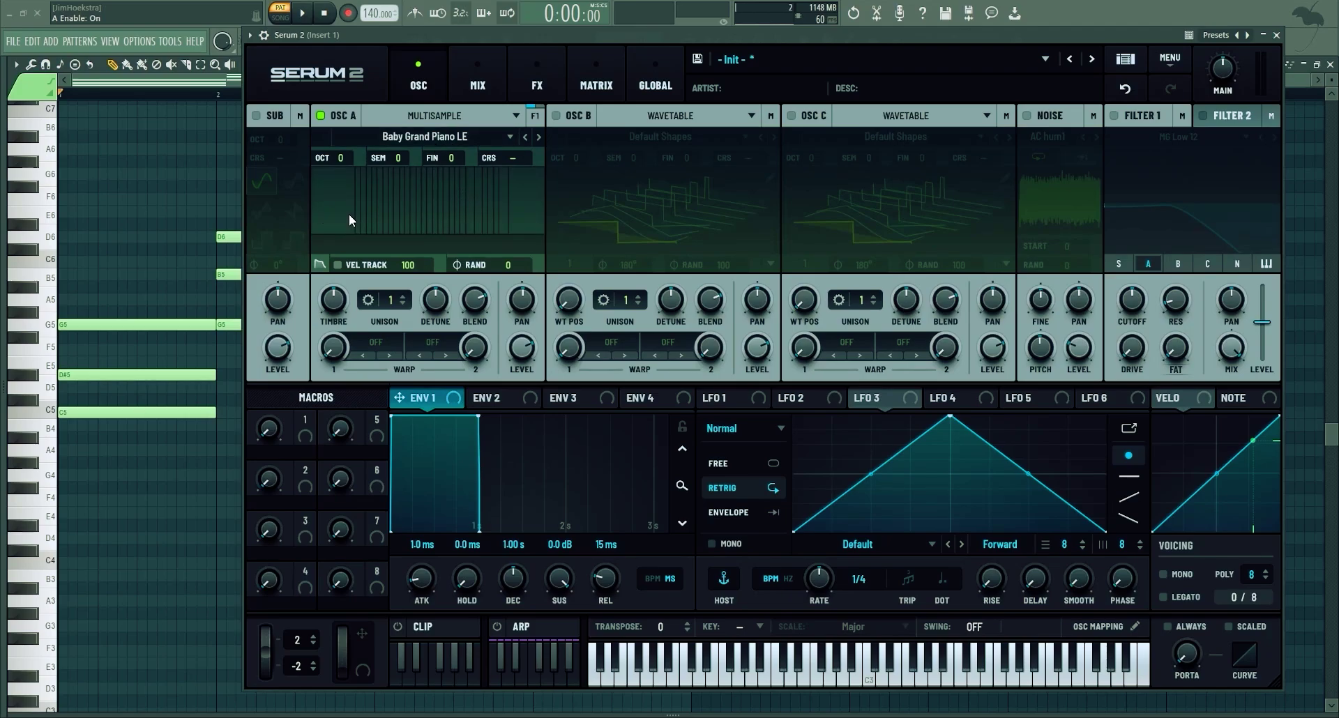
- Play test notes across several octaves to audition the Baby Grand Piano LE multisample
{"action": "key", "text": "z"}
{"action": "key", "text": "3"}
{"action": "key", "text": "t"}
{"action": "key", "text": "0"}
{"action": "key", "text": "t"}
{"action": "key", "text": "bracketleft"}
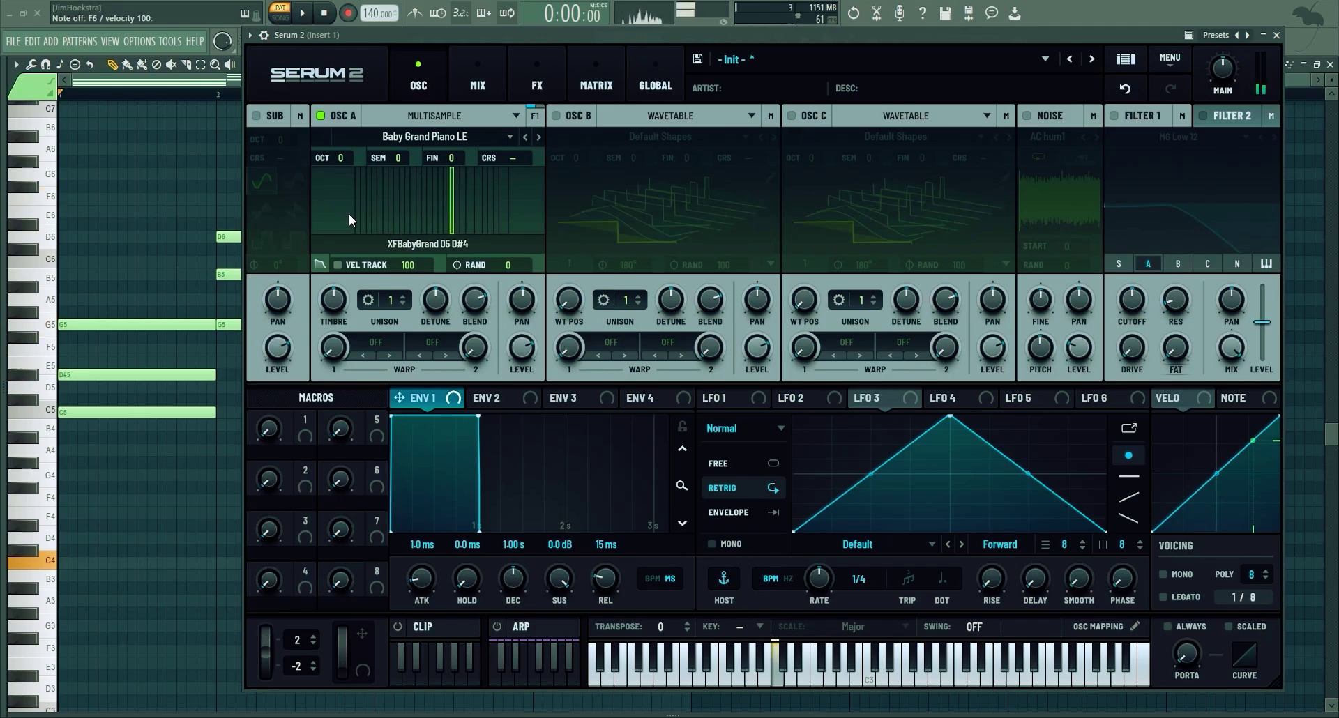
- Load the factory Choir multisample O High into oscillator A
{"action": "left_click", "coordinate": [452, 132]}
{"action": "mouse_move", "coordinate": [467, 156]}
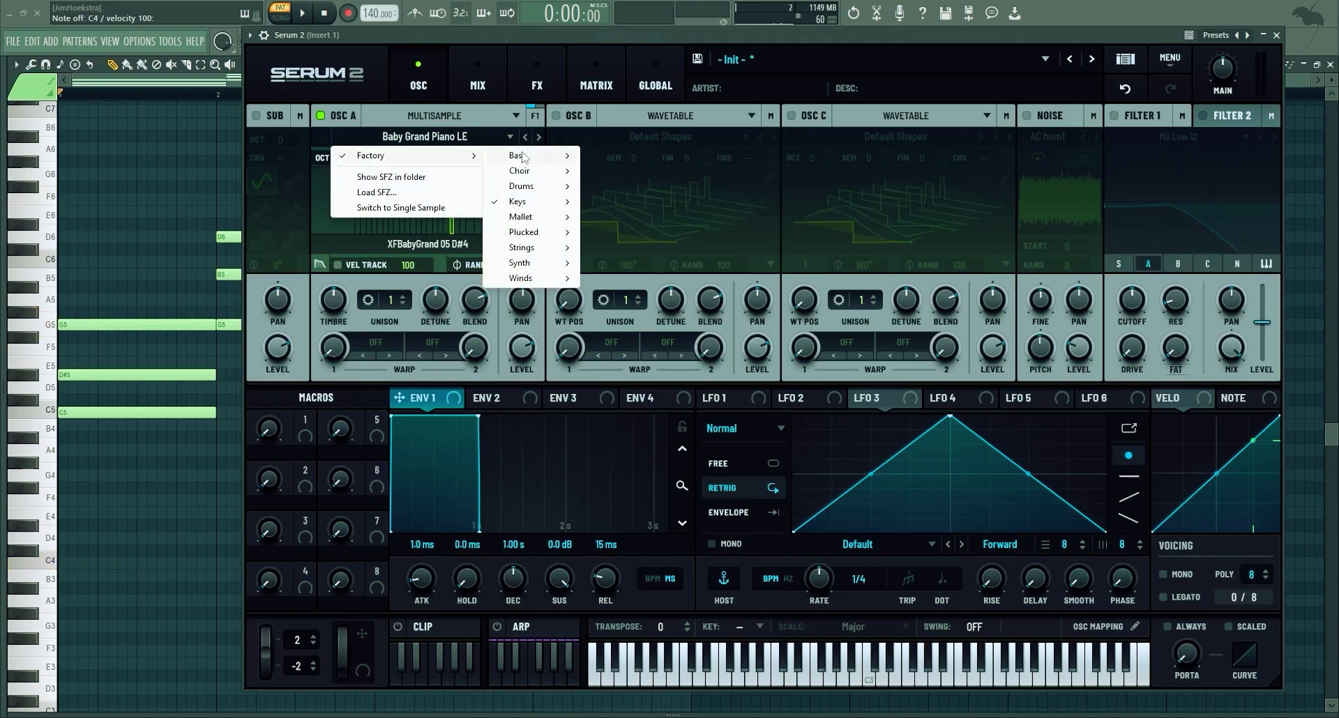
{"action": "mouse_move", "coordinate": [522, 172]}
{"action": "left_click", "coordinate": [605, 232]}
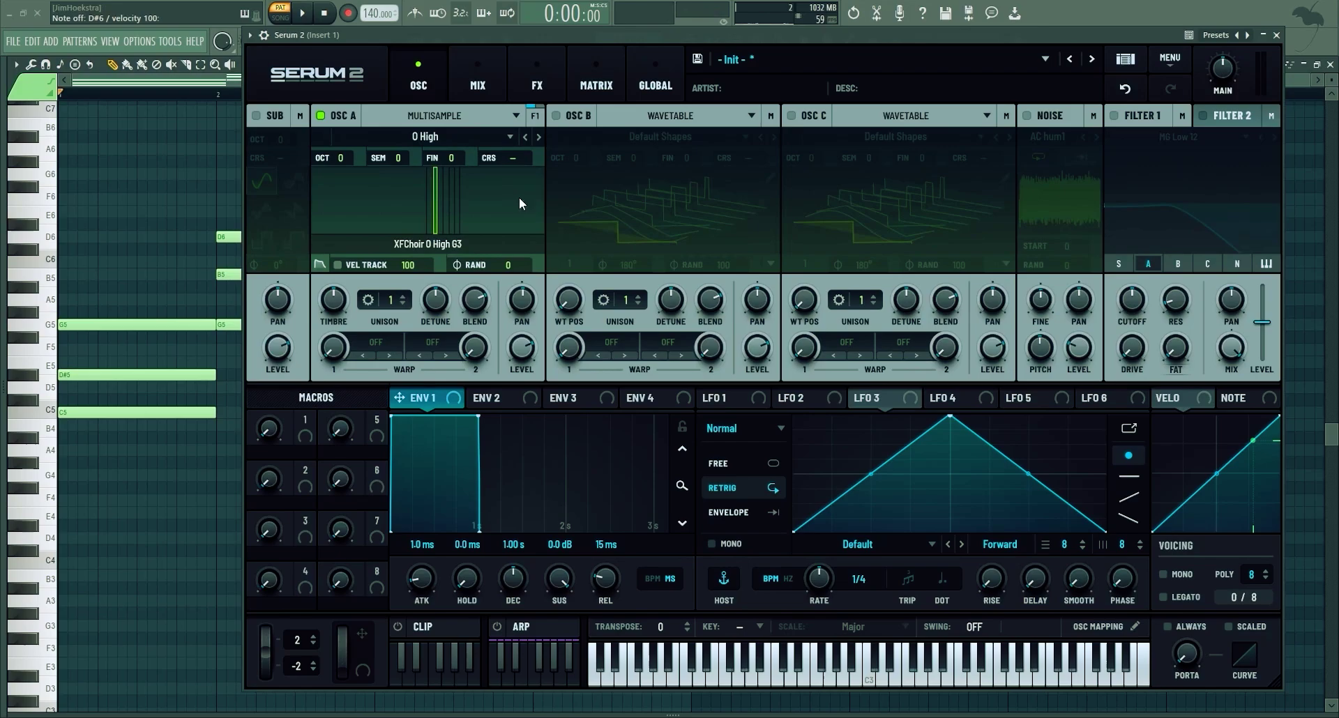
- Switch oscillator A to Sample and load the factory Piano sample Breathy Pianoish
{"action": "left_click", "coordinate": [428, 114]}
{"action": "left_click", "coordinate": [425, 151]}
{"action": "left_click", "coordinate": [425, 136]}
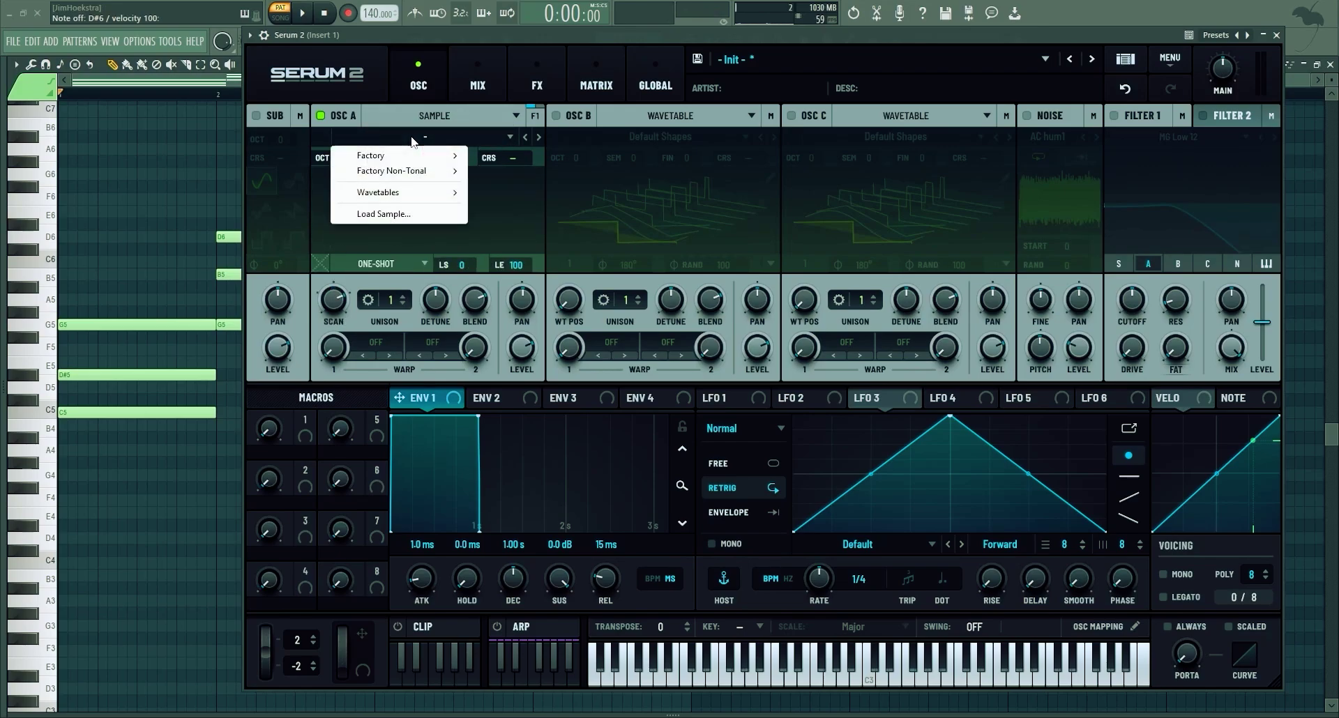
{"action": "mouse_move", "coordinate": [409, 160]}
{"action": "mouse_move", "coordinate": [555, 219]}
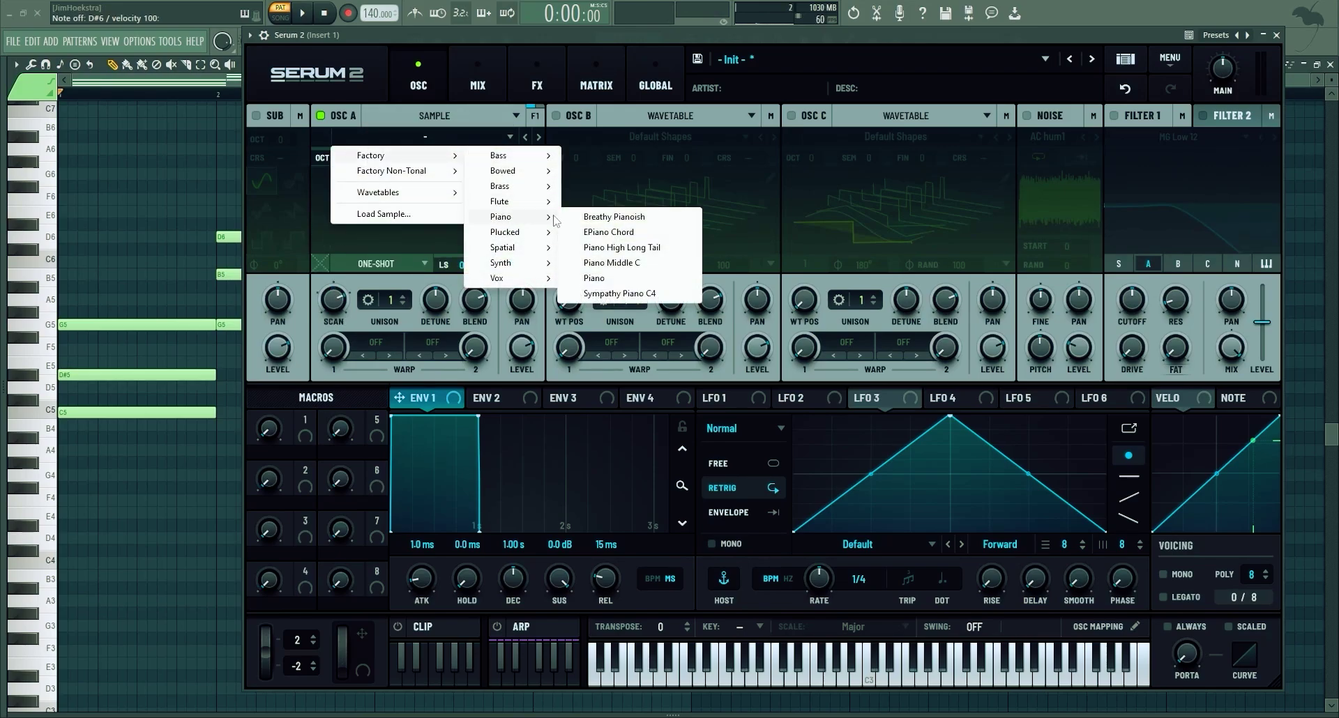
{"action": "left_click", "coordinate": [635, 218]}
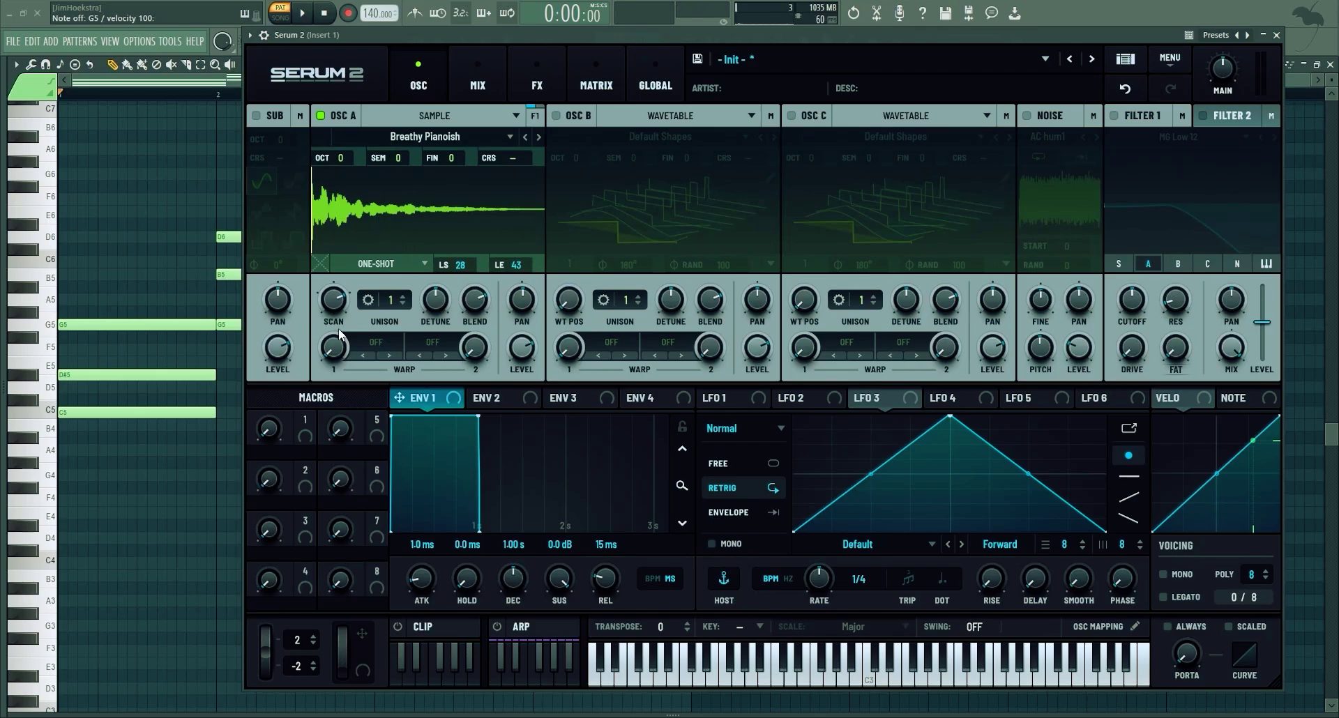
- Set the sample's playback mode to FWD/REV Loop and pull its end point in to 8%
{"action": "left_click", "coordinate": [380, 342]}
{"action": "left_click", "coordinate": [381, 265]}
{"action": "left_click", "coordinate": [380, 265]}
{"action": "left_click", "coordinate": [383, 328]}
{"action": "left_click_drag", "start_coordinate": [540, 202], "coordinate": [327, 213]}
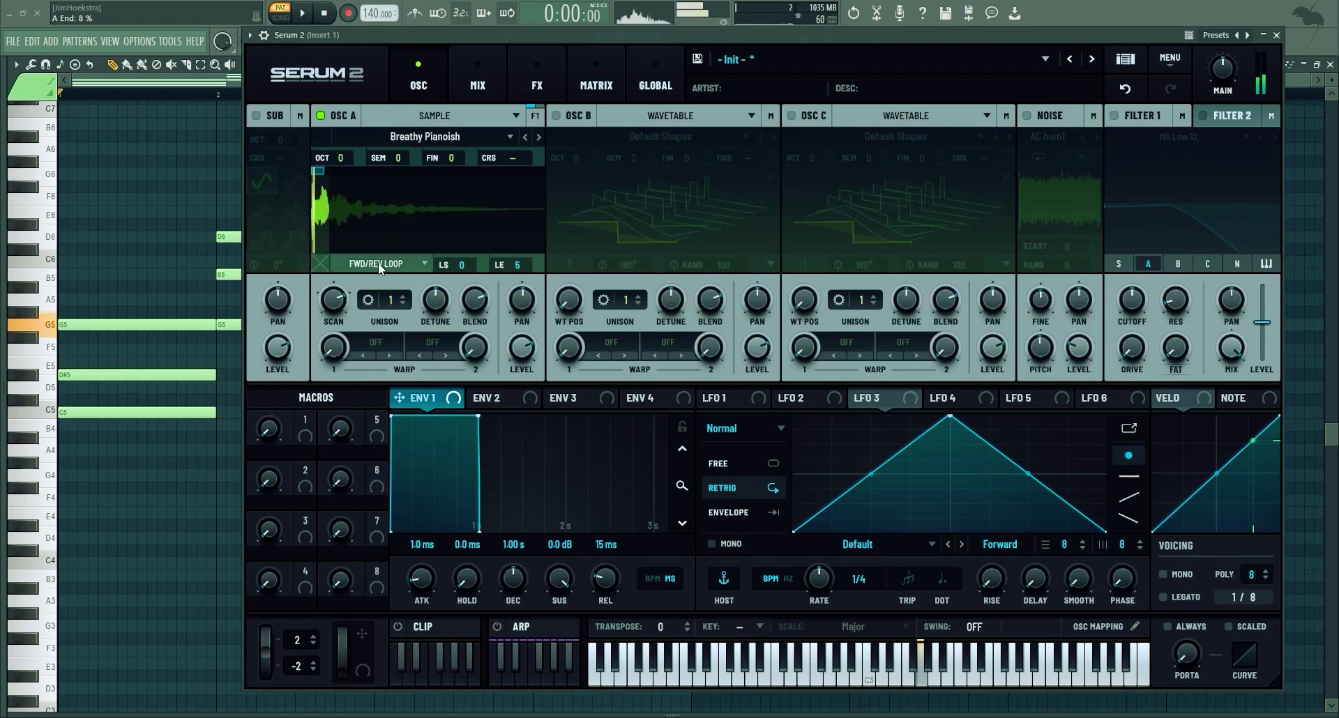
- Switch oscillator A to Granular and extend the sample's end point to 15%
{"action": "left_click", "coordinate": [428, 120]}
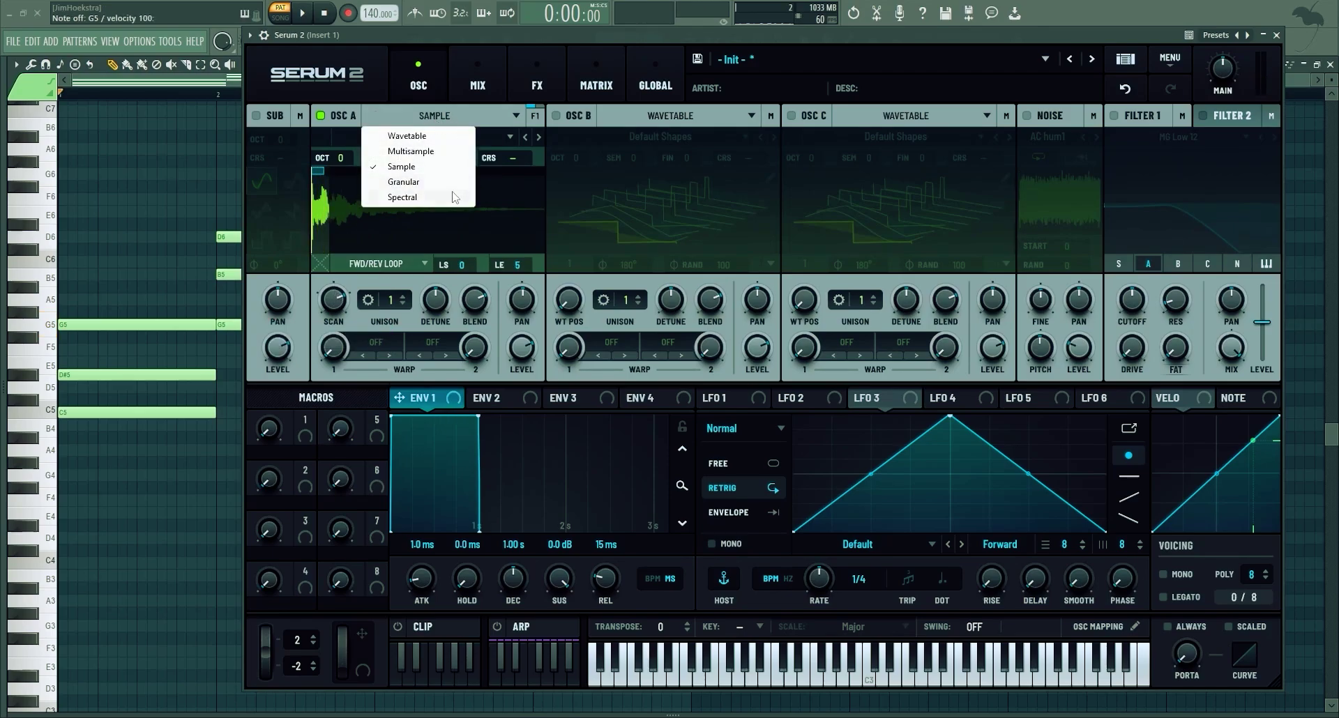
{"action": "left_click", "coordinate": [403, 181]}
{"action": "mouse_move", "coordinate": [332, 207]}
{"action": "left_mouse_down"}
{"action": "mouse_move", "coordinate": [374, 190]}
{"action": "mouse_move", "coordinate": [345, 189]}
{"action": "left_mouse_up"}
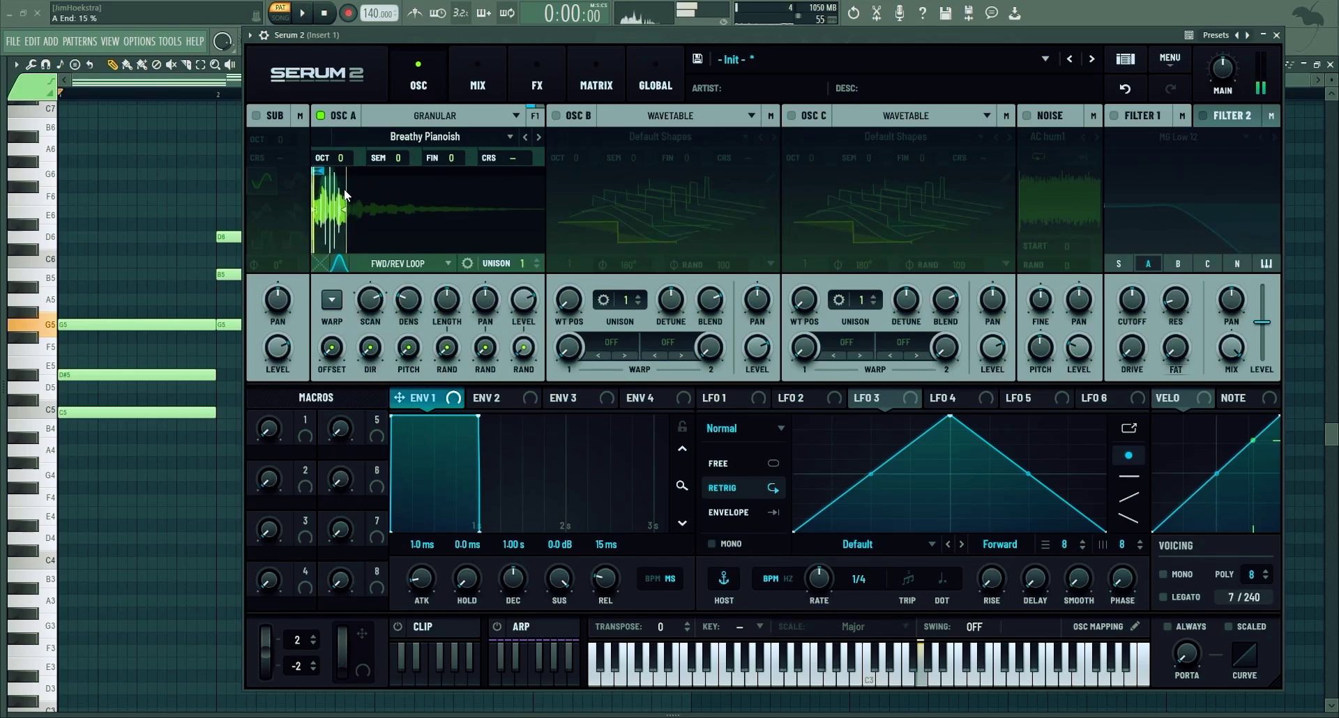
- Add a Reverb to the Main effects chain for the granular sound and raise its width and size
{"action": "left_click", "coordinate": [535, 80]}
{"action": "left_click", "coordinate": [271, 146]}
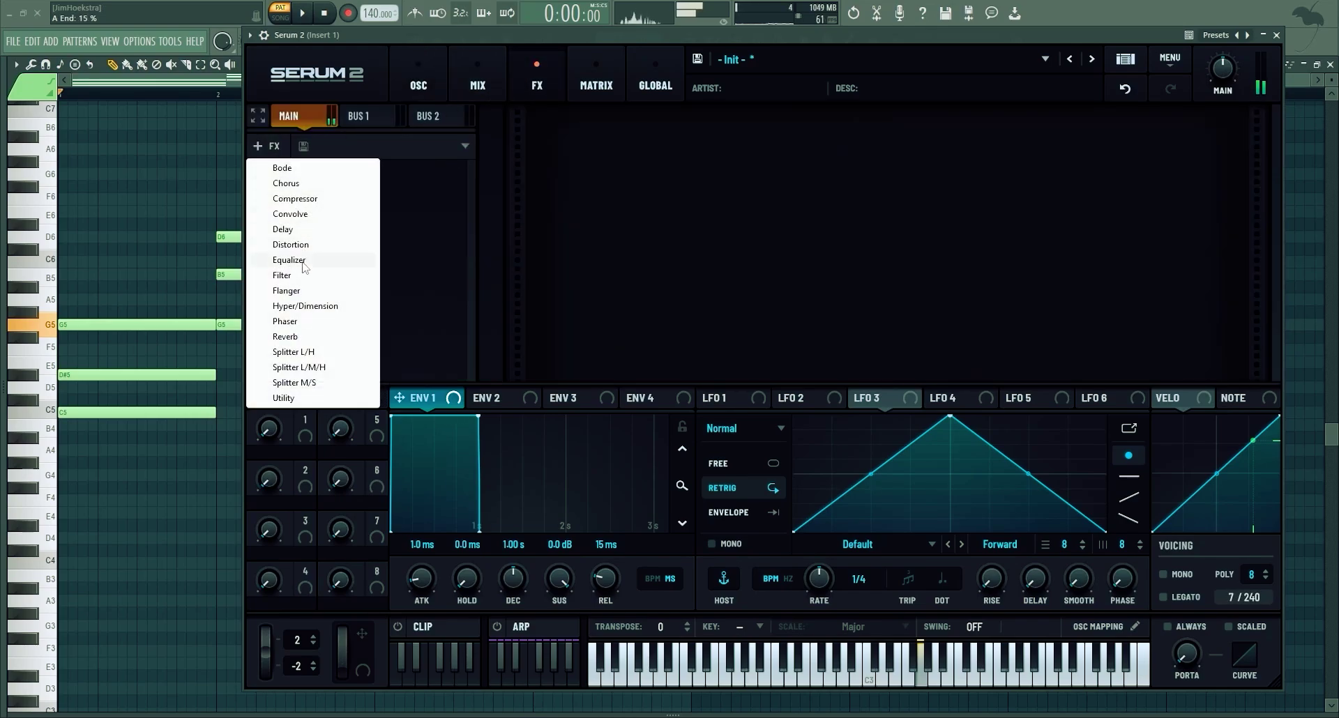
{"action": "left_click", "coordinate": [285, 336]}
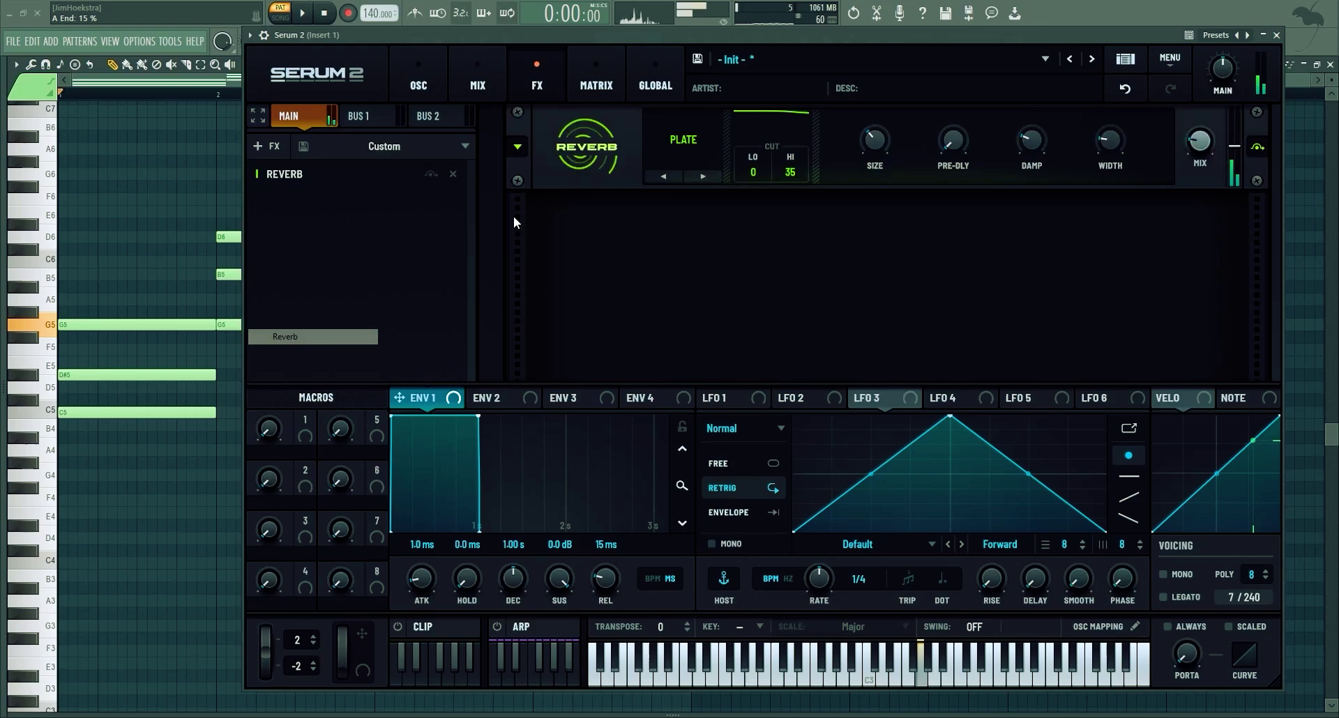
{"action": "left_click_drag", "start_coordinate": [1110, 142], "coordinate": [1121, 133]}
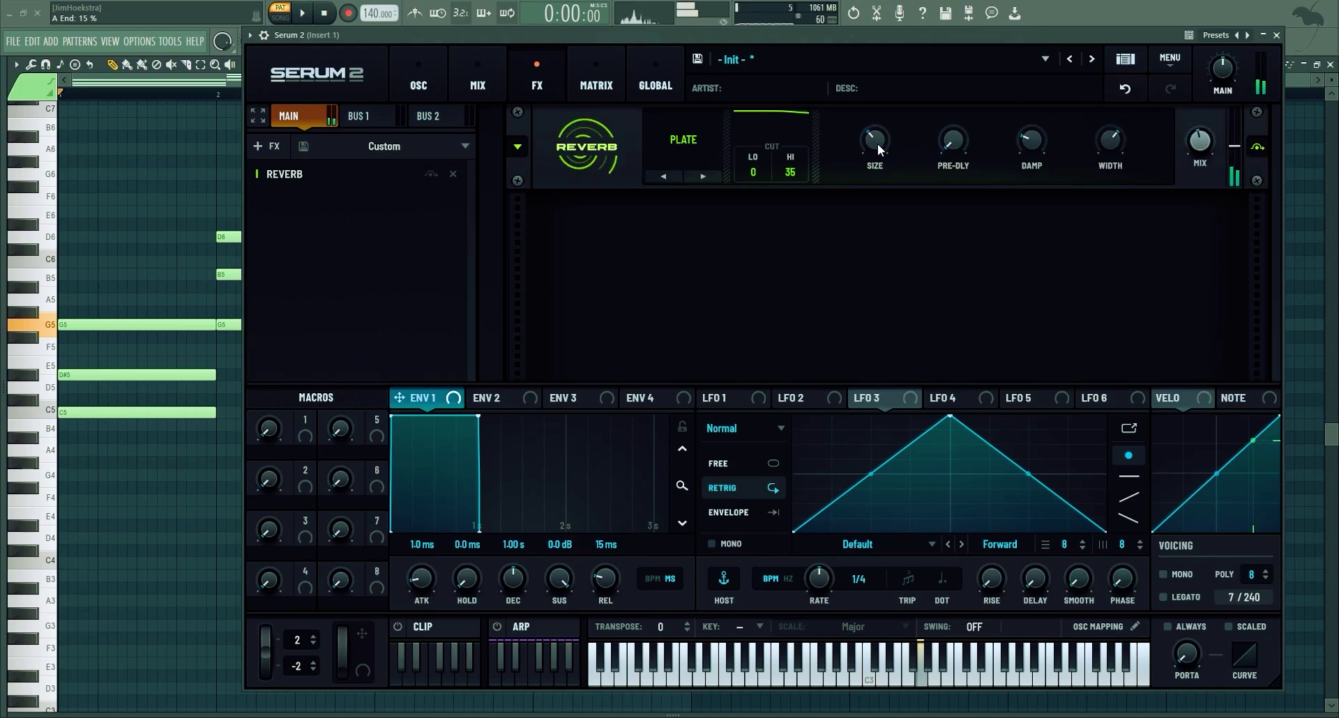
{"action": "left_click_drag", "start_coordinate": [878, 143], "coordinate": [887, 86]}
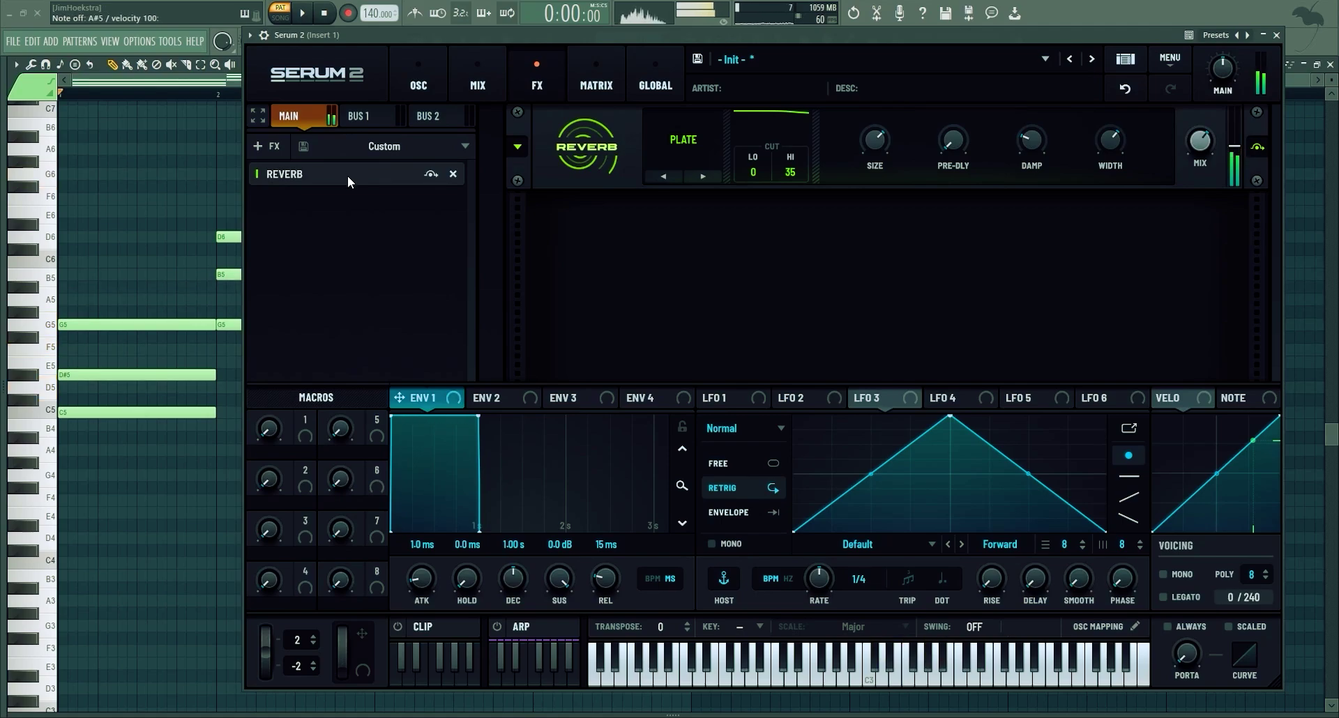
{"action": "left_click", "coordinate": [418, 80]}
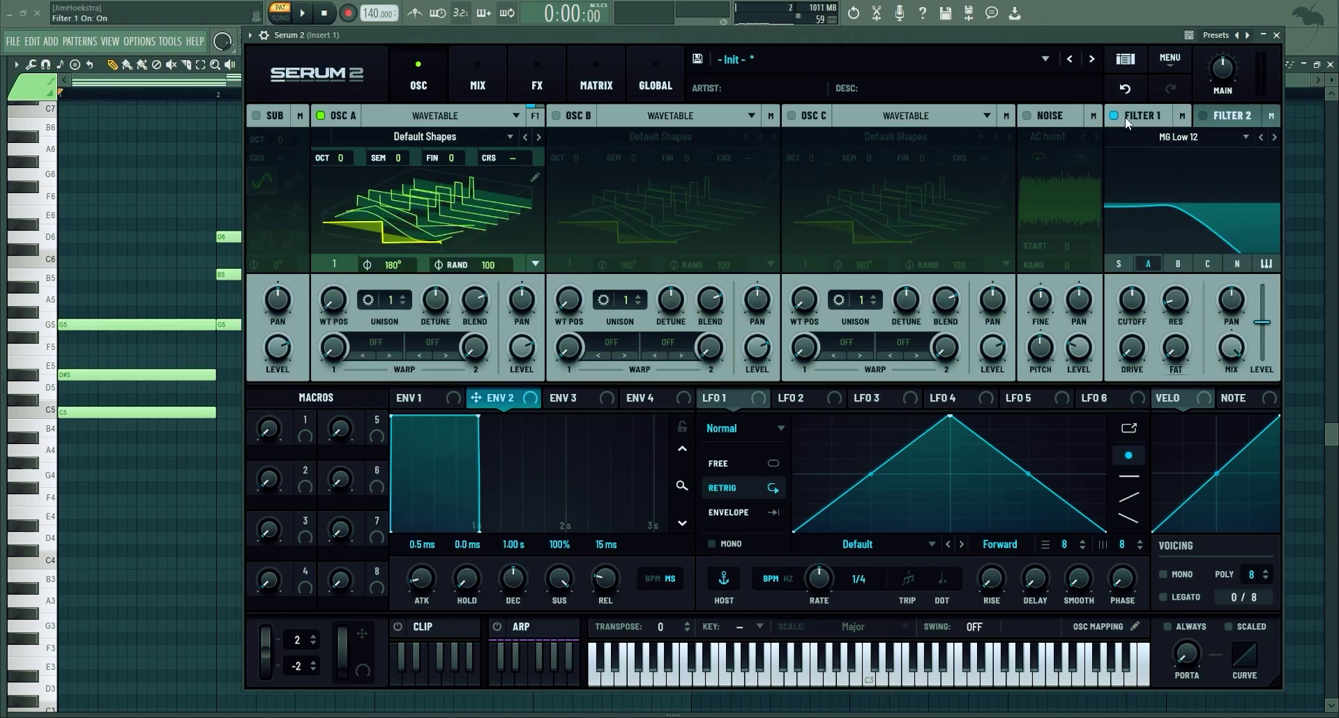
- Set Filter 1 to Diffusor, raise its Stages and audition the sound on F4
{"action": "left_click", "coordinate": [1165, 137]}
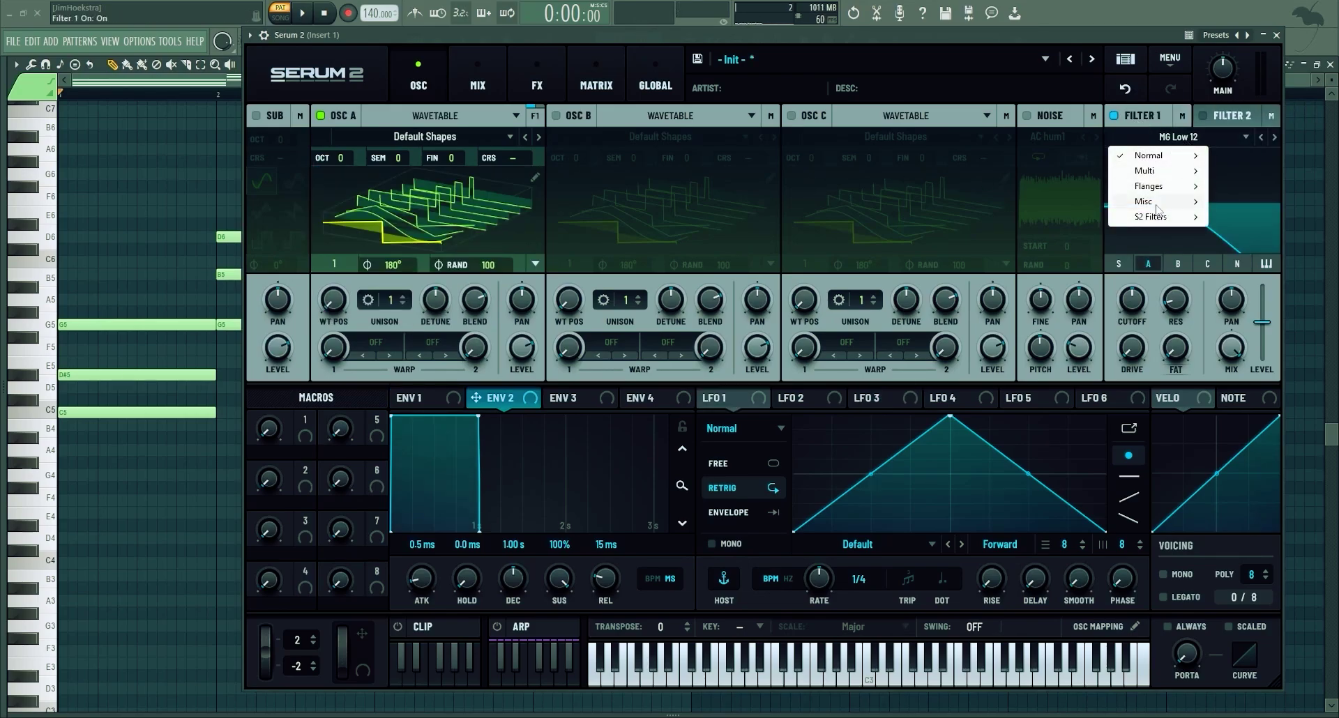
{"action": "left_click", "coordinate": [1186, 205]}
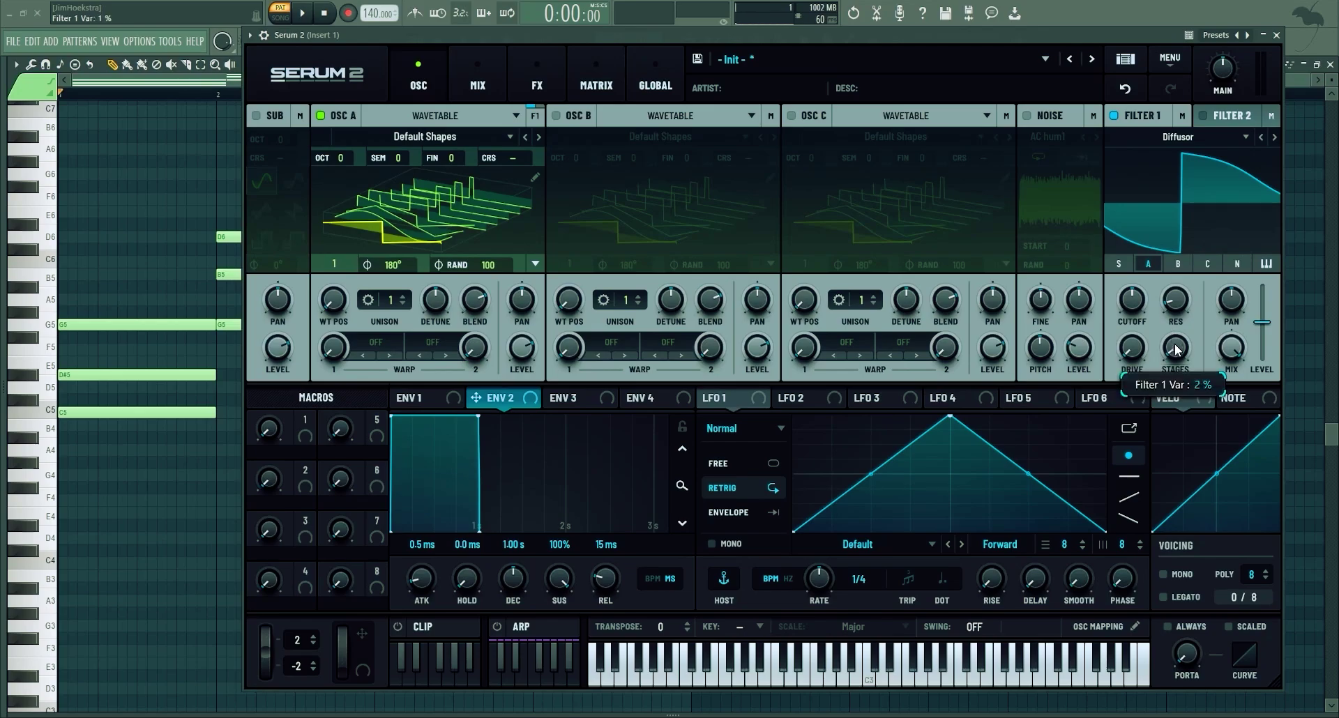
{"action": "left_click_drag", "start_coordinate": [1175, 344], "coordinate": [1190, 202]}
{"action": "key", "text": "v"}
{"action": "key", "text": "v"}
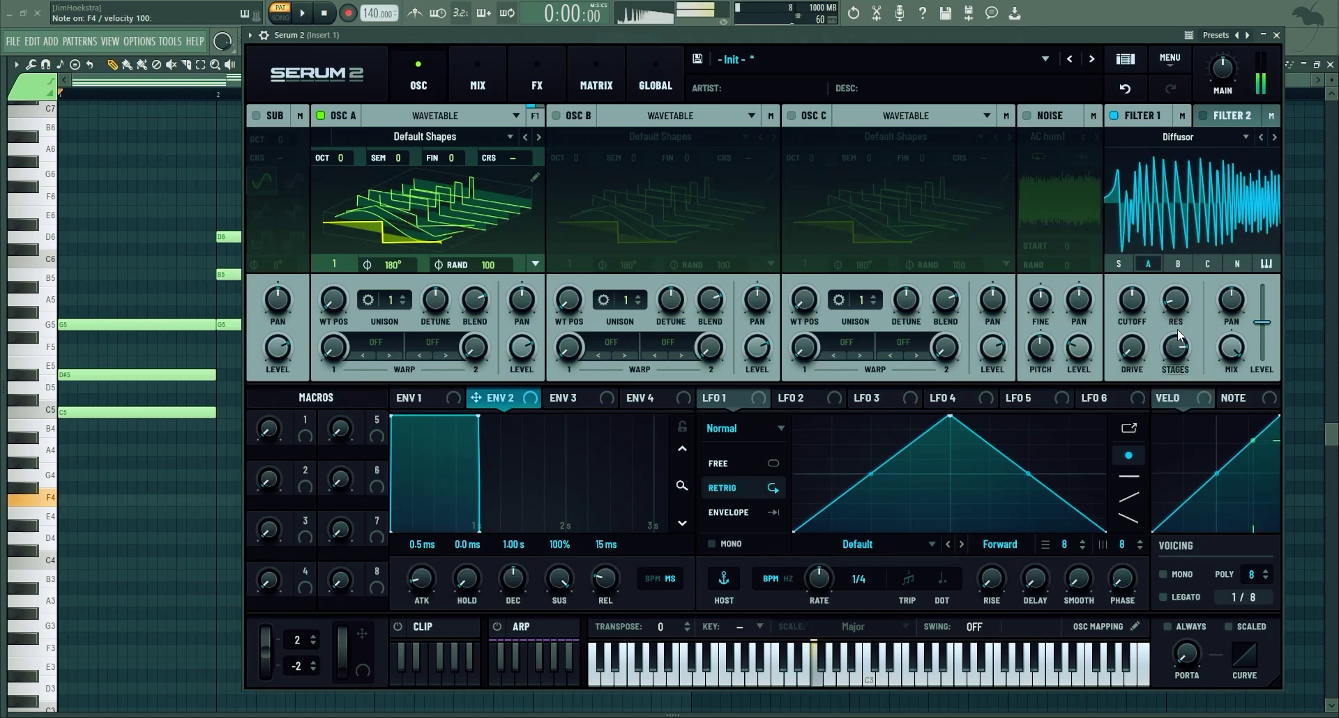
- Route Filter 1's output into Filter 2 in the mixer and switch Filter 2 on
{"action": "left_click", "coordinate": [1230, 115]}
{"action": "left_click", "coordinate": [488, 91]}
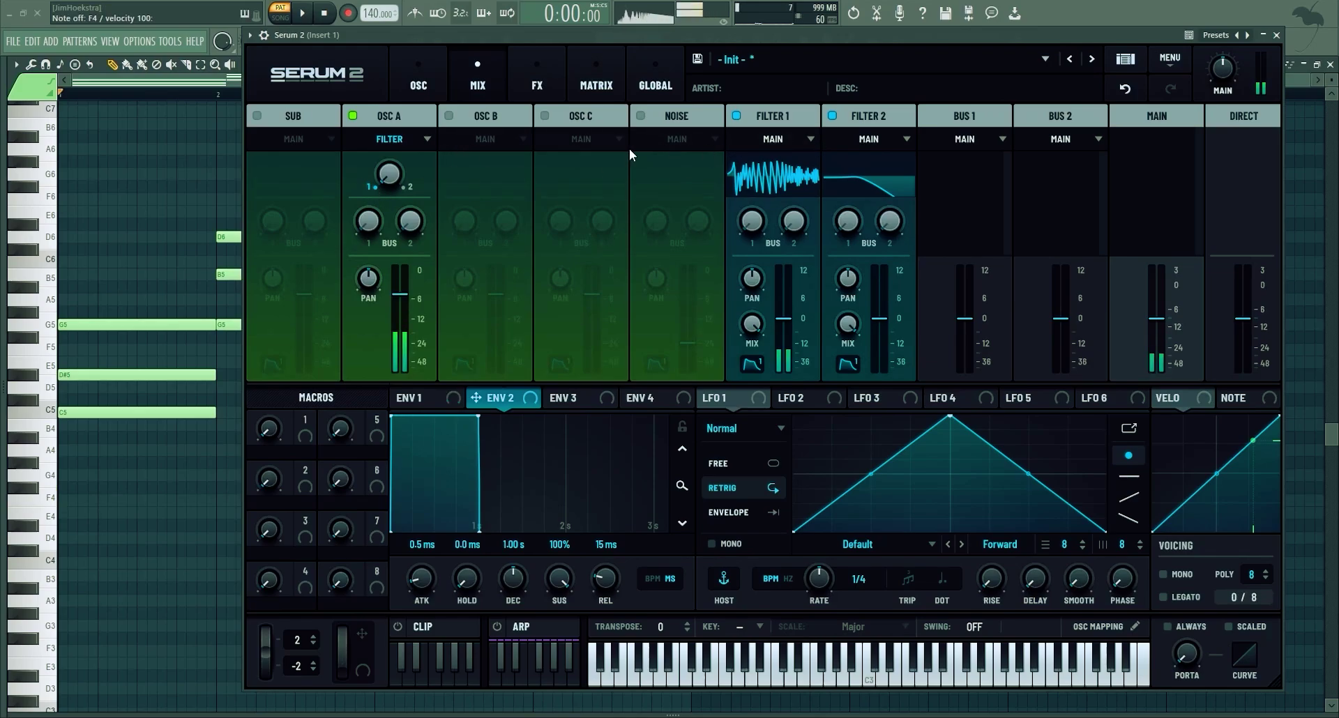
{"action": "left_click", "coordinate": [785, 140]}
{"action": "left_click", "coordinate": [759, 170]}
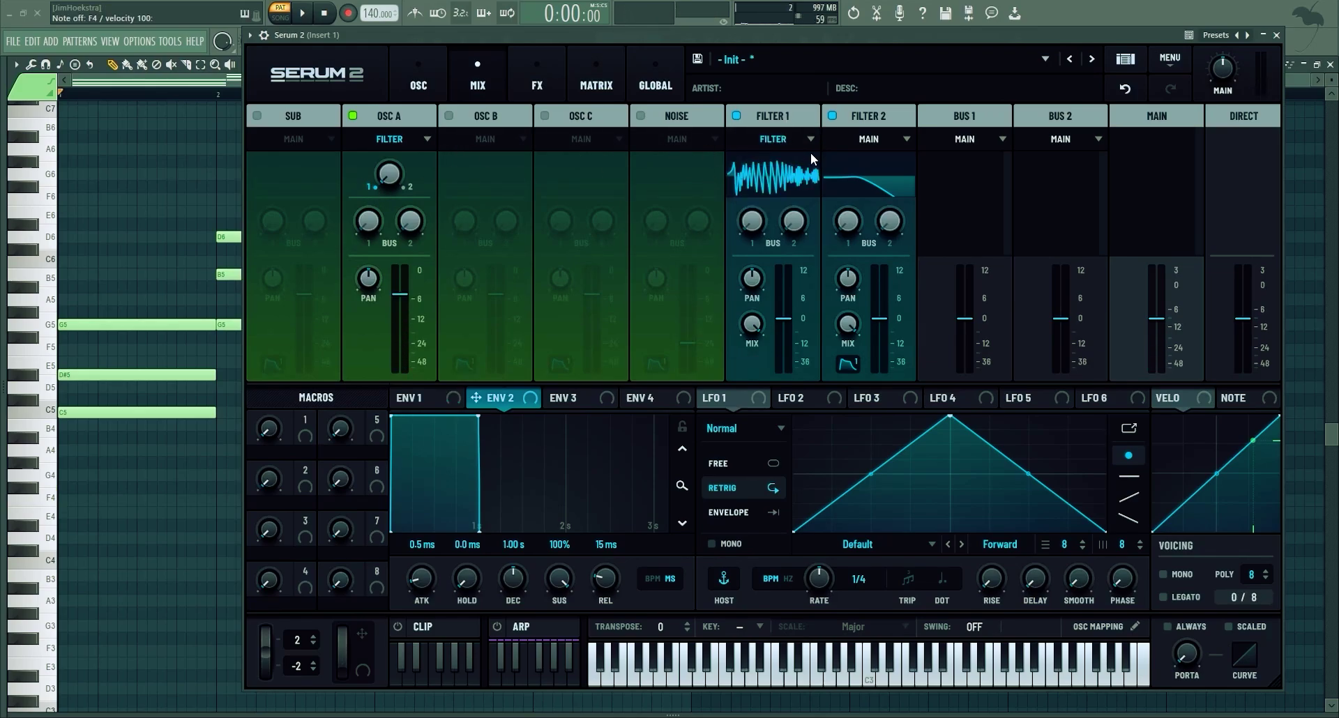
{"action": "left_click", "coordinate": [444, 85]}
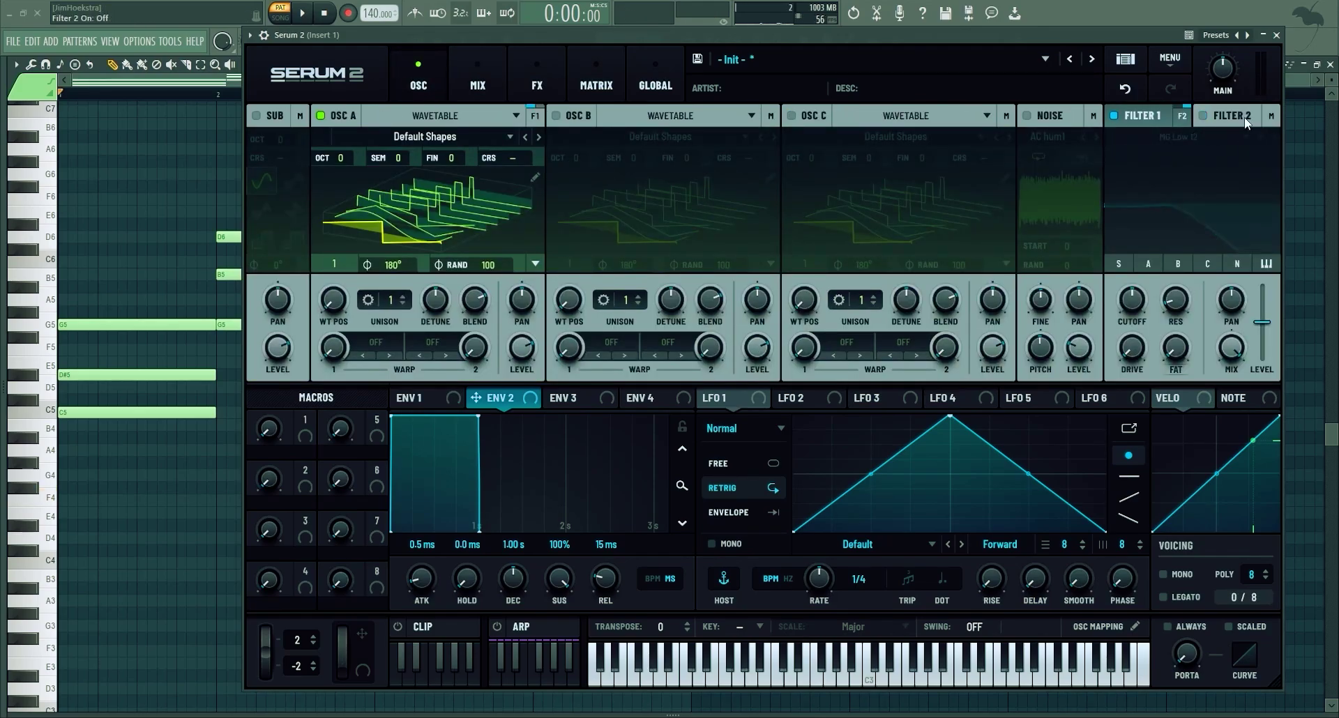
{"action": "left_click", "coordinate": [1203, 116]}
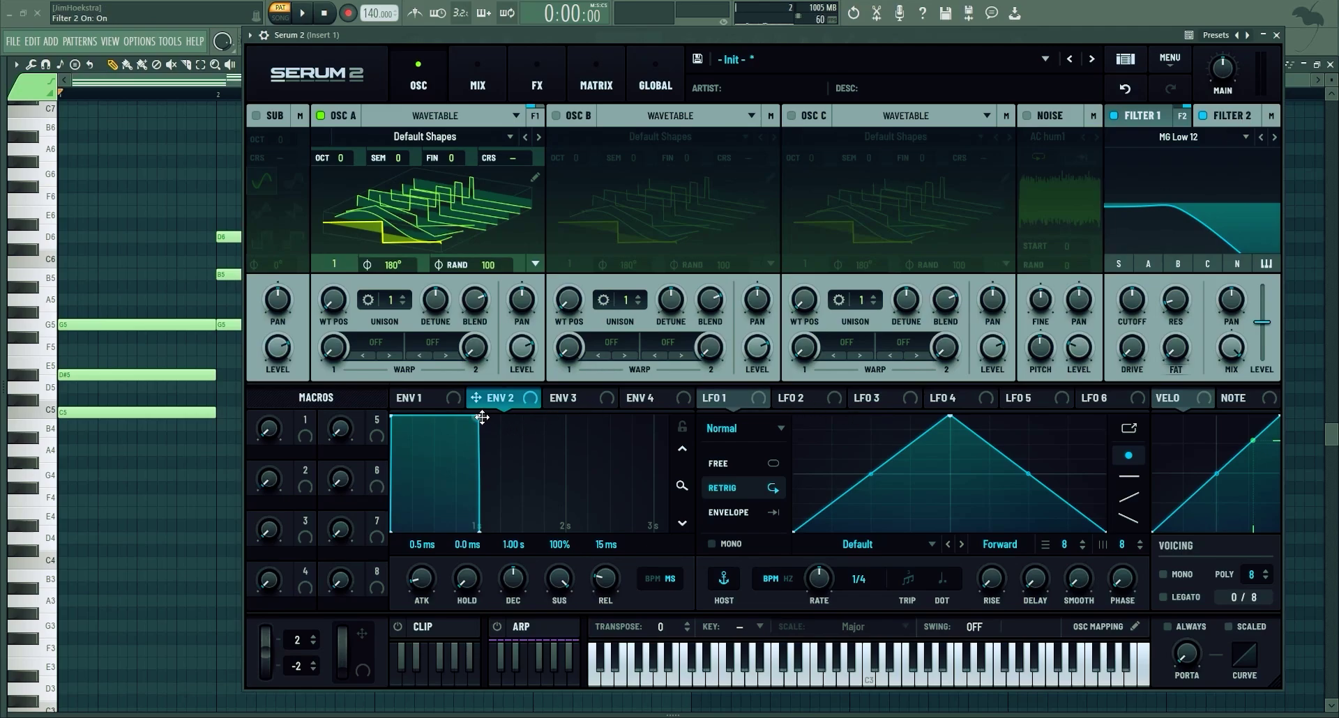
- Modulate Filter 2's cutoff with Envelope 2 at zero sustain and 254 ms decay, and lower oscillator A to octave -2
{"action": "left_click_drag", "start_coordinate": [482, 417], "coordinate": [415, 524]}
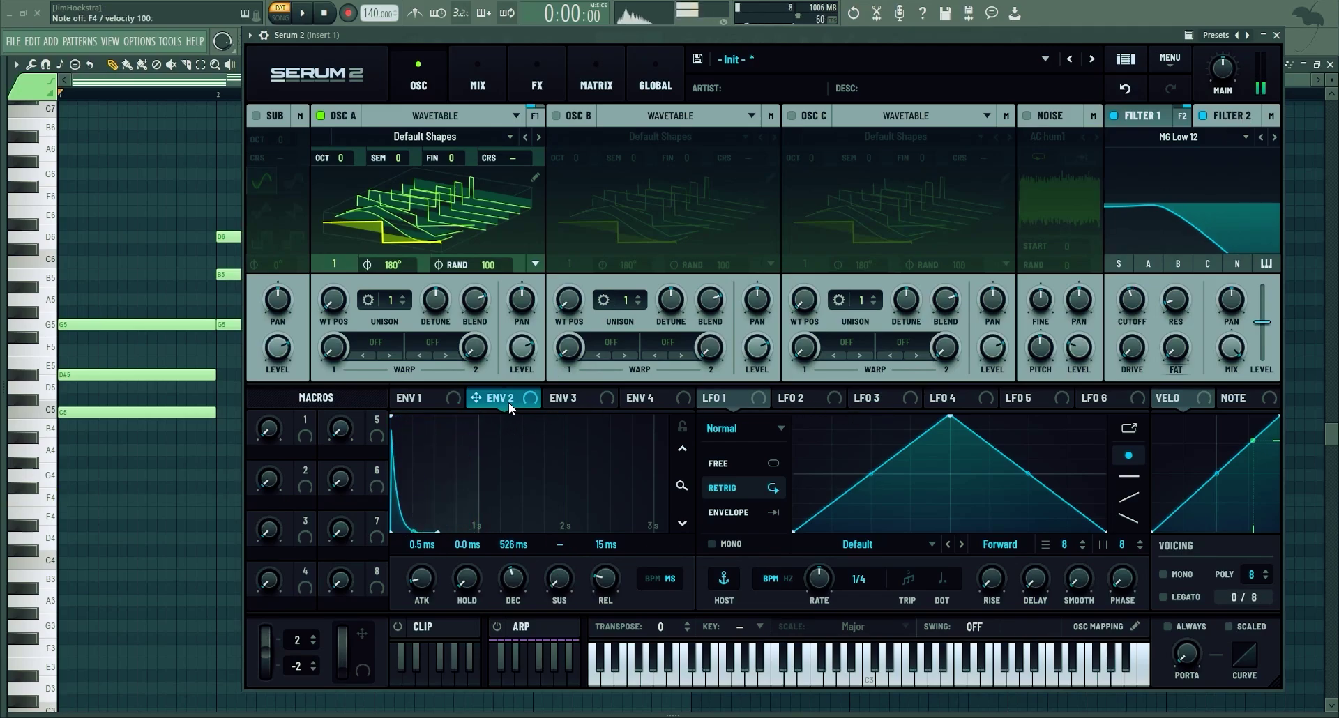
{"action": "left_click_drag", "start_coordinate": [508, 403], "coordinate": [1123, 300]}
{"action": "left_click_drag", "start_coordinate": [341, 156], "coordinate": [386, 315]}
{"action": "left_click_drag", "start_coordinate": [514, 579], "coordinate": [520, 593]}
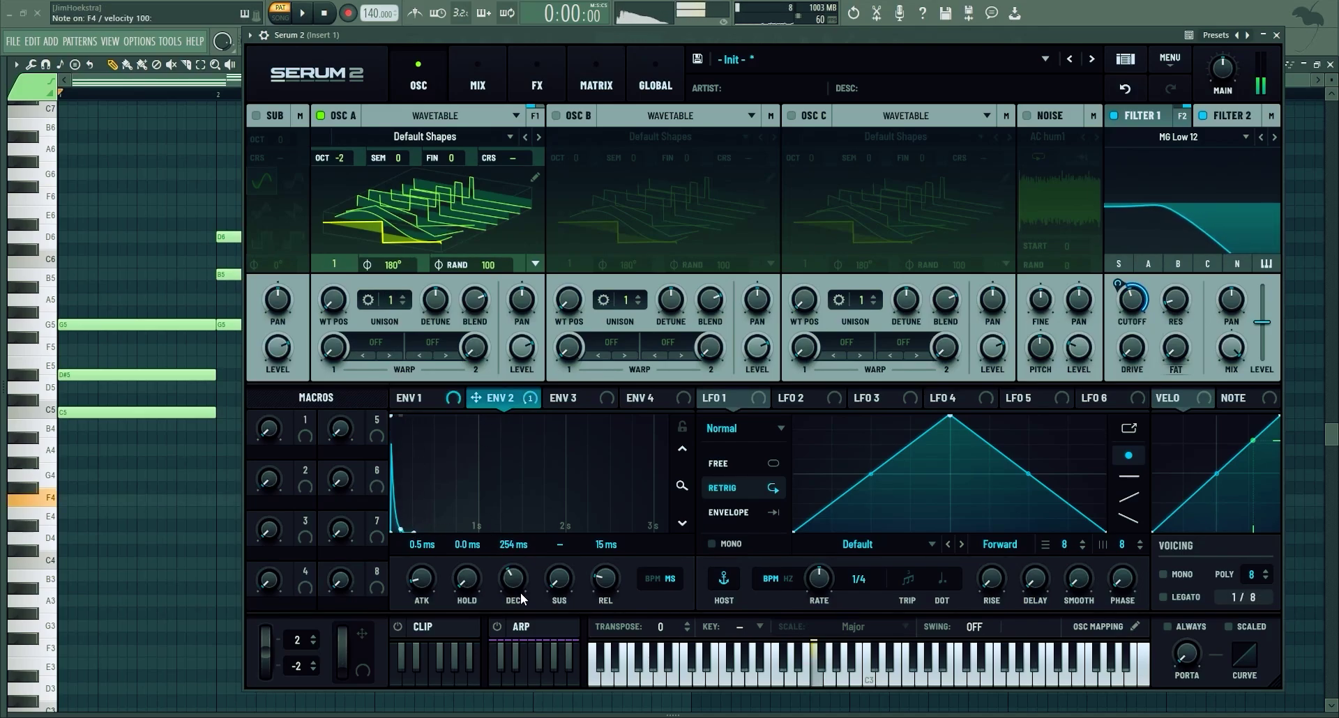
- Reset the patch and enable Filter 1 as an Acid Ladder with 44% resonance
{"action": "left_click", "coordinate": [1174, 60]}
{"action": "left_click", "coordinate": [1166, 112]}
{"action": "left_click", "coordinate": [1115, 113]}
{"action": "left_click", "coordinate": [1178, 137]}
{"action": "mouse_move", "coordinate": [1154, 218]}
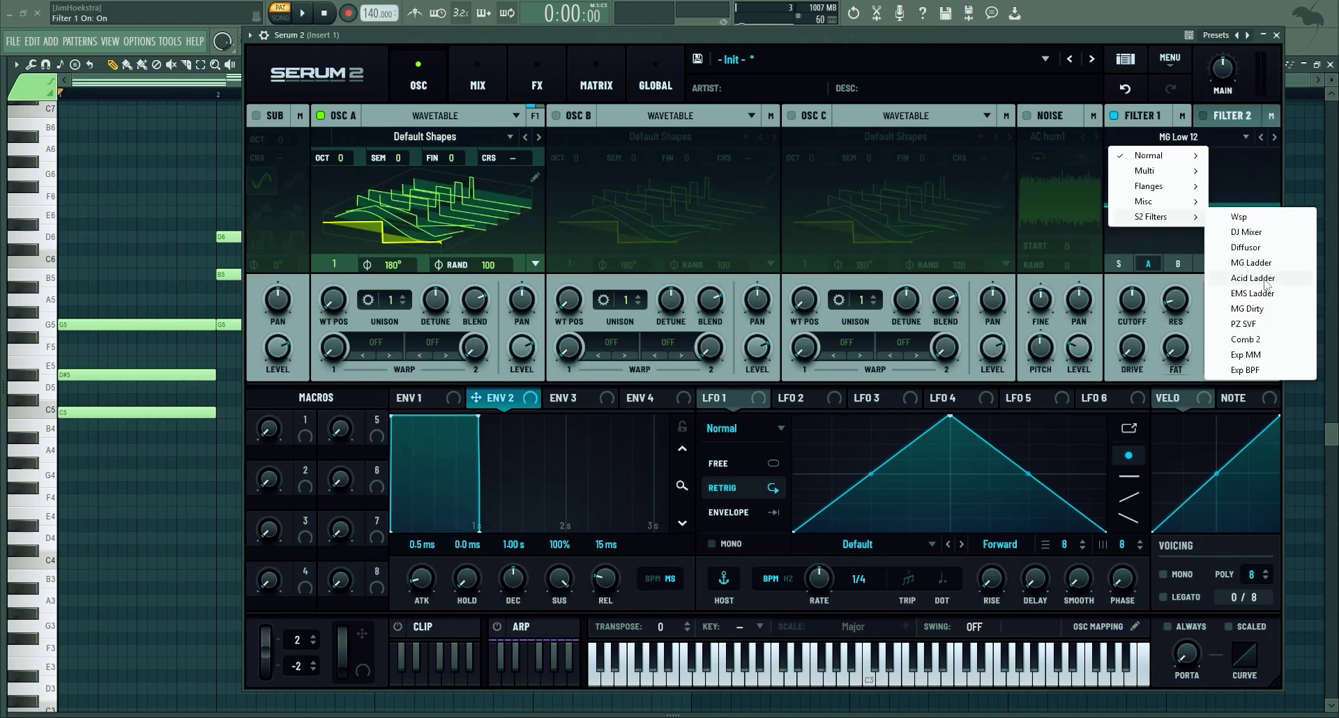
{"action": "left_click", "coordinate": [1259, 279]}
{"action": "left_click_drag", "start_coordinate": [1168, 309], "coordinate": [1187, 253]}
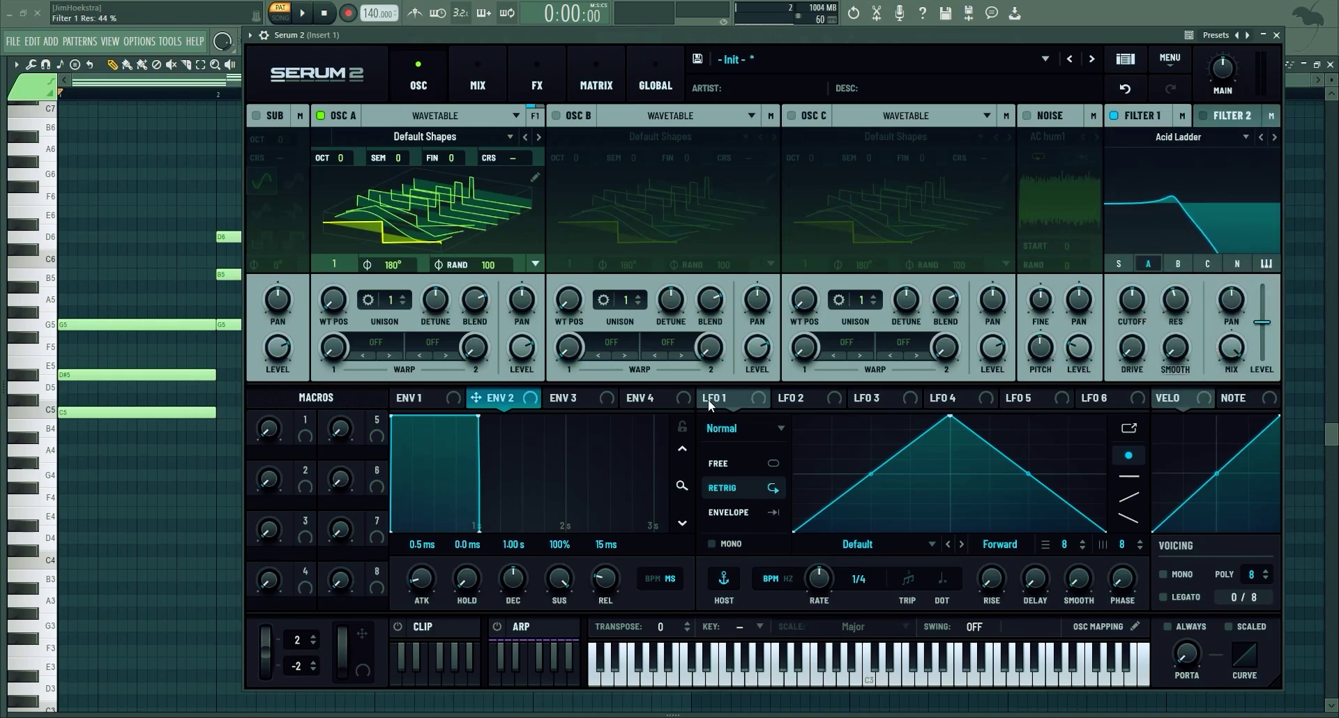
- Modulate Filter 1's cutoff with Envelope 2, drop oscillator A to octave -1, and raise the filter's resonance and cutoff
{"action": "left_click_drag", "start_coordinate": [513, 396], "coordinate": [1131, 300]}
{"action": "left_click_drag", "start_coordinate": [340, 158], "coordinate": [342, 182]}
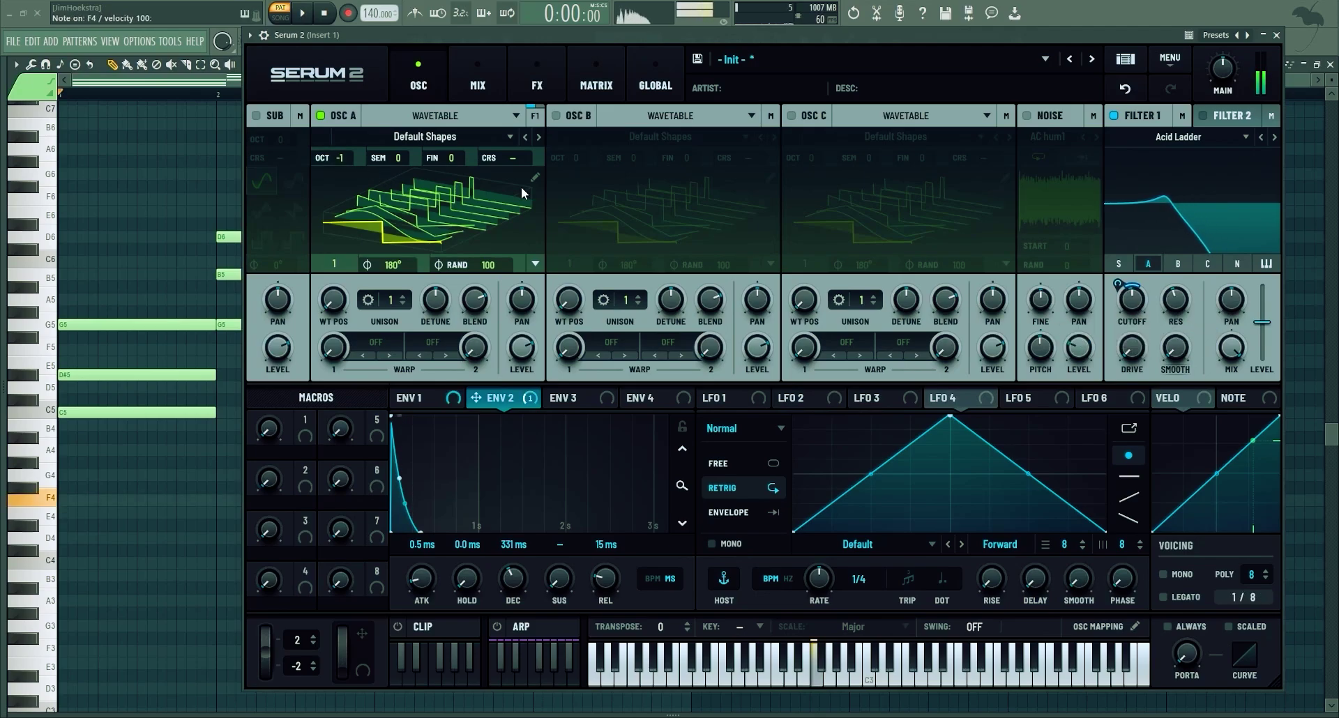
{"action": "left_click_drag", "start_coordinate": [1185, 292], "coordinate": [1188, 266]}
{"action": "left_click_drag", "start_coordinate": [1134, 304], "coordinate": [1132, 282]}
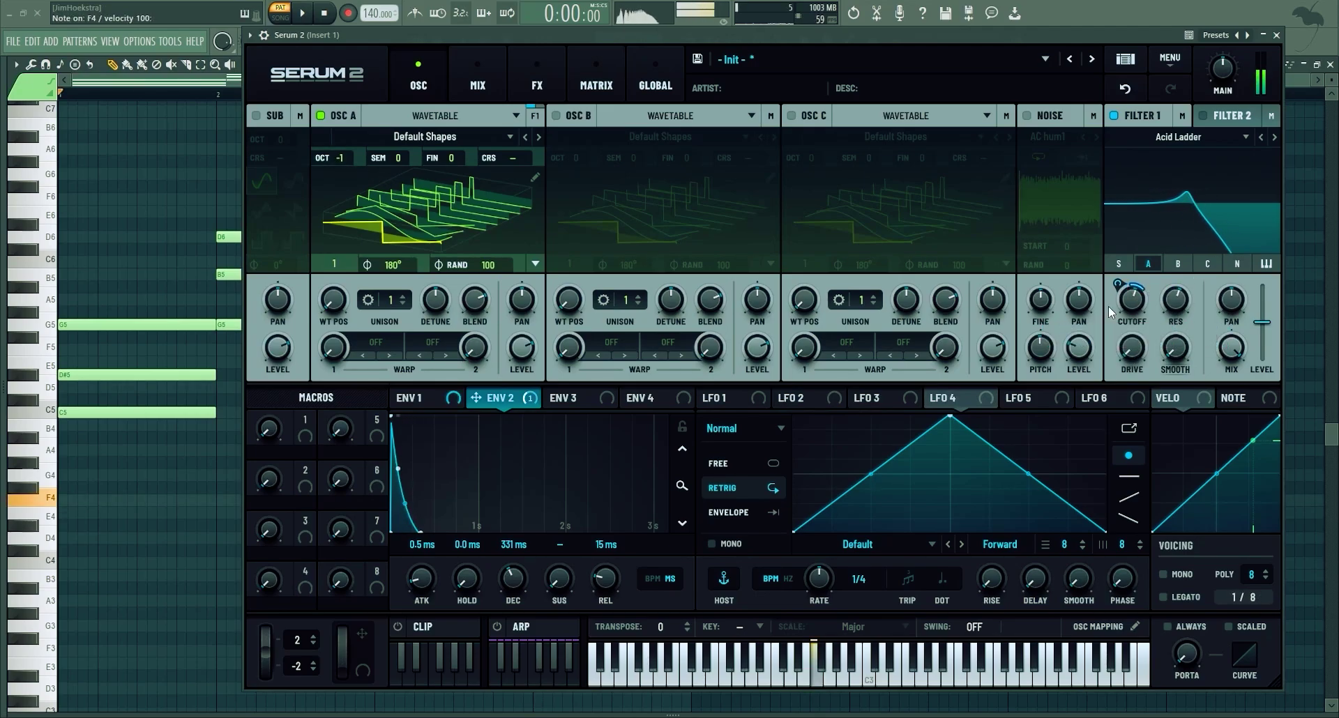
- Enable the arpeggiator and set its transpose to Down+Up with a shift of 12 and a range of 2
{"action": "left_click", "coordinate": [497, 626]}
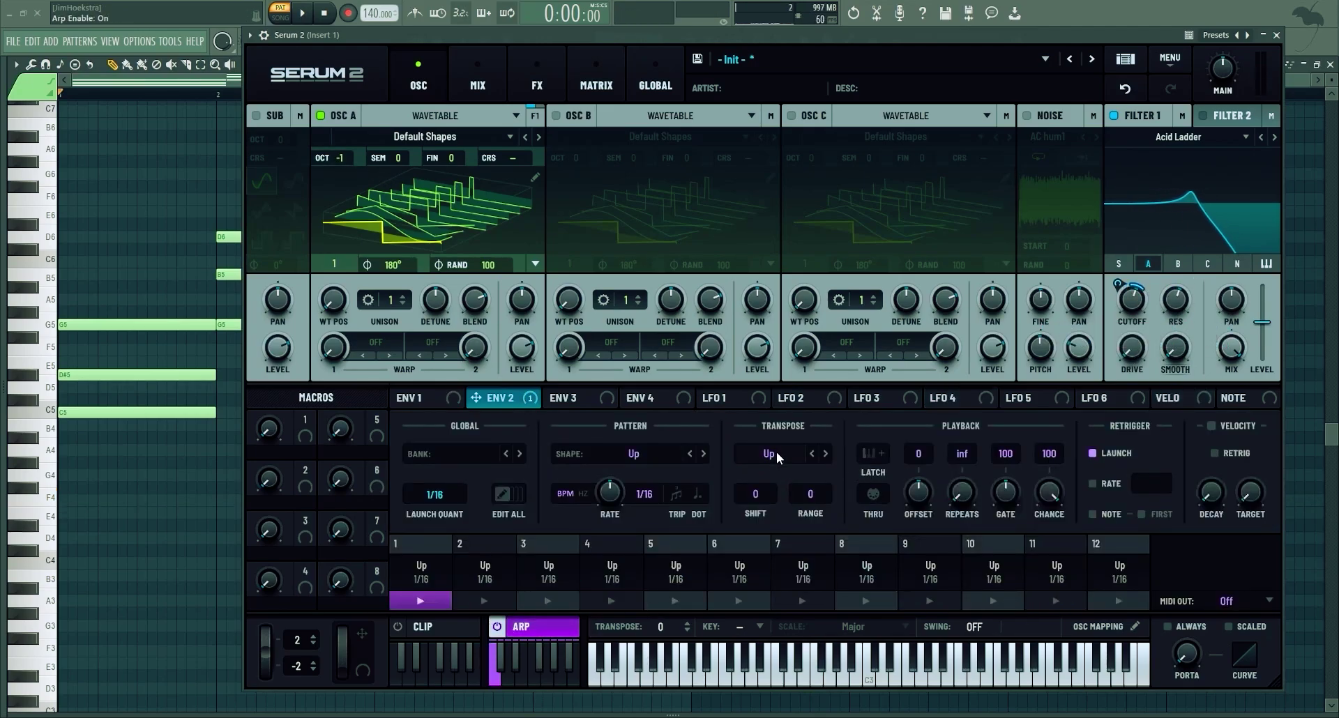
{"action": "scroll", "coordinate": [821, 500], "scroll_direction": "up", "scroll_amount": 1}
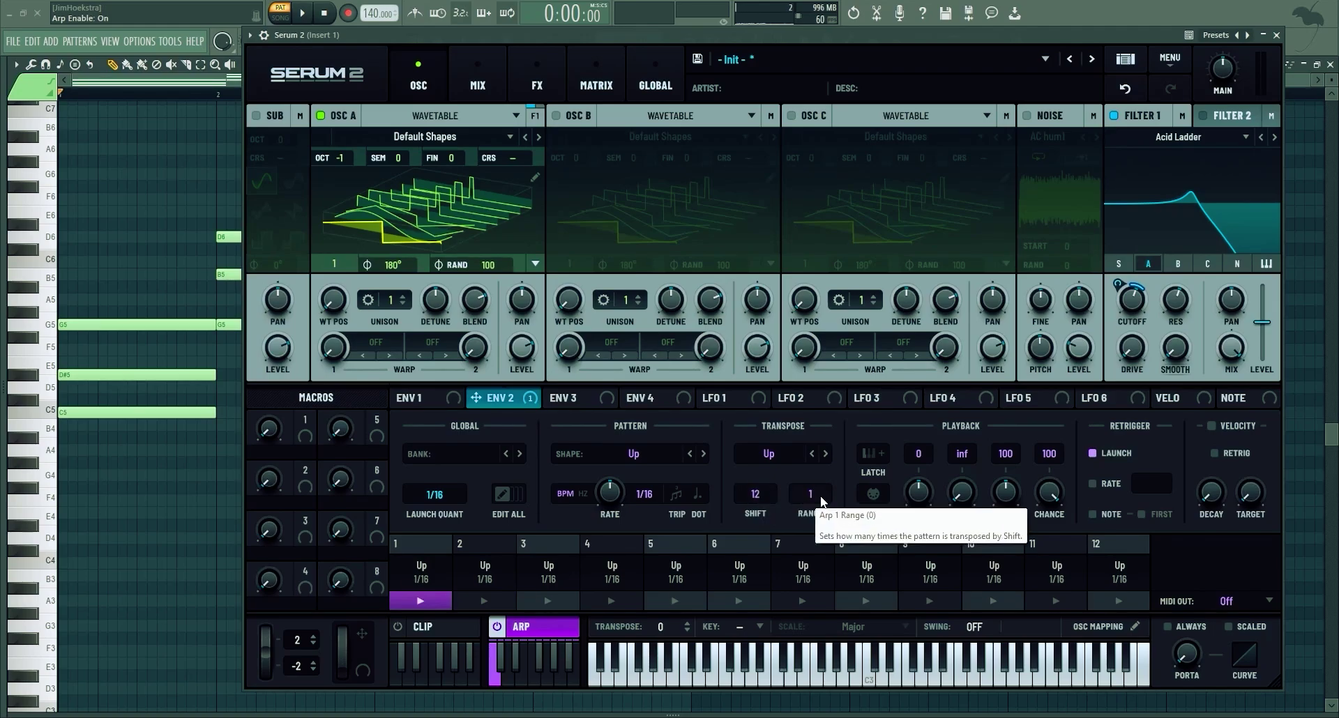
{"action": "left_click", "coordinate": [783, 458]}
{"action": "left_click", "coordinate": [788, 272]}
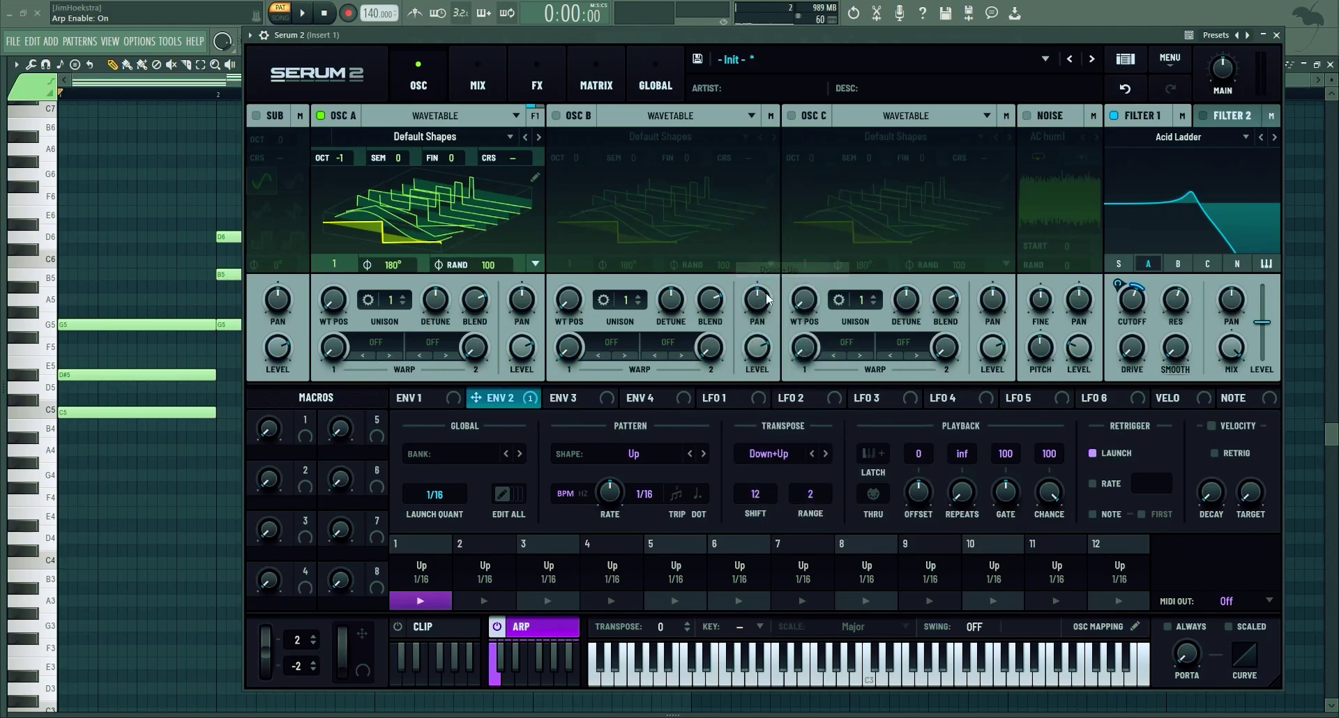
- Lower oscillator A to octave -2 and open the S2 Filters types for Filter 1
{"action": "scroll", "coordinate": [336, 158], "scroll_direction": "down", "scroll_amount": 1}
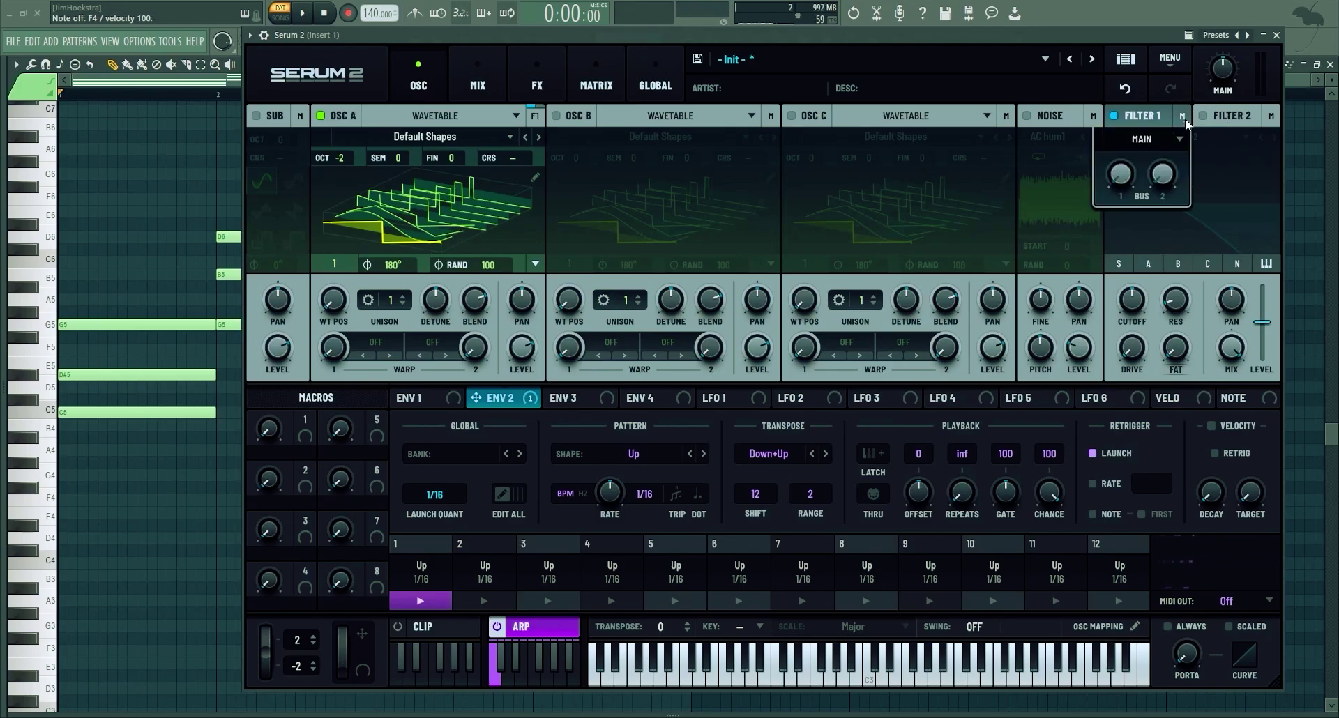
{"action": "left_click", "coordinate": [1185, 136]}
{"action": "mouse_move", "coordinate": [1158, 216]}
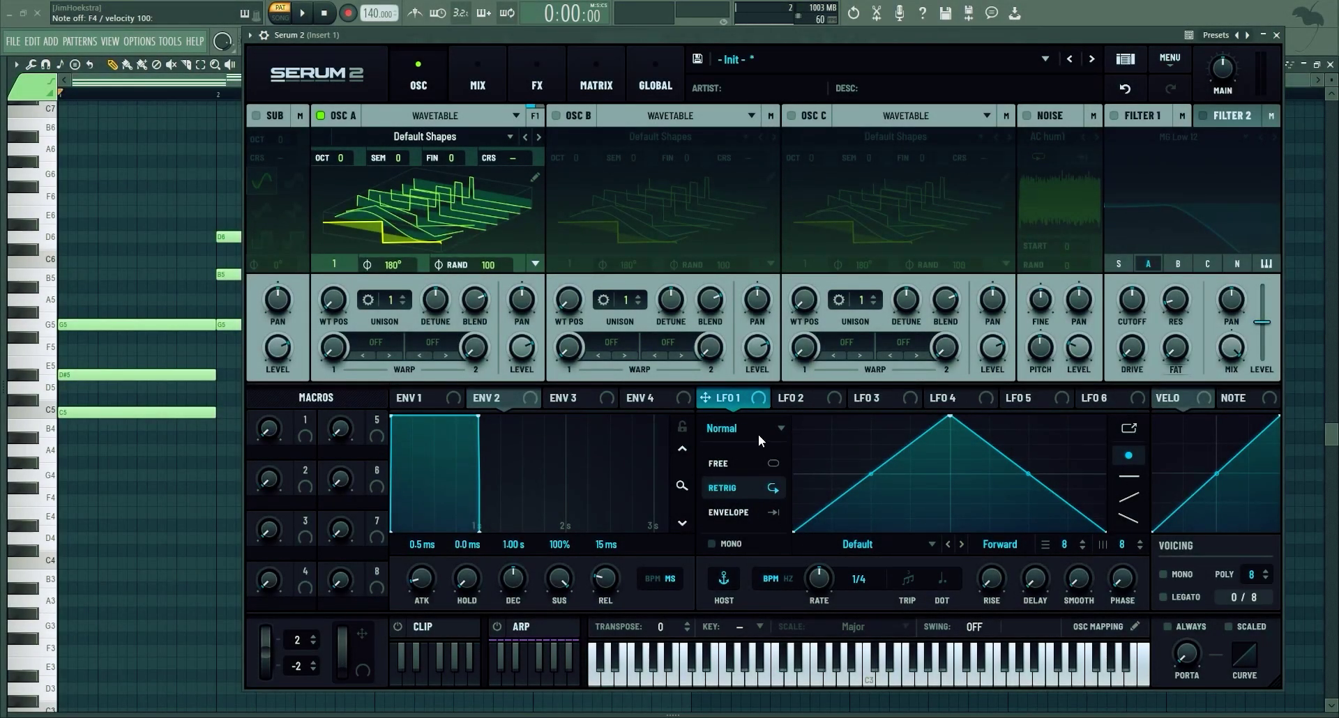
- Try LFO 1's Free and Envelope trigger modes and return it to Retrig
{"action": "left_click", "coordinate": [735, 465]}
{"action": "left_click", "coordinate": [730, 512]}
{"action": "left_click", "coordinate": [731, 465]}
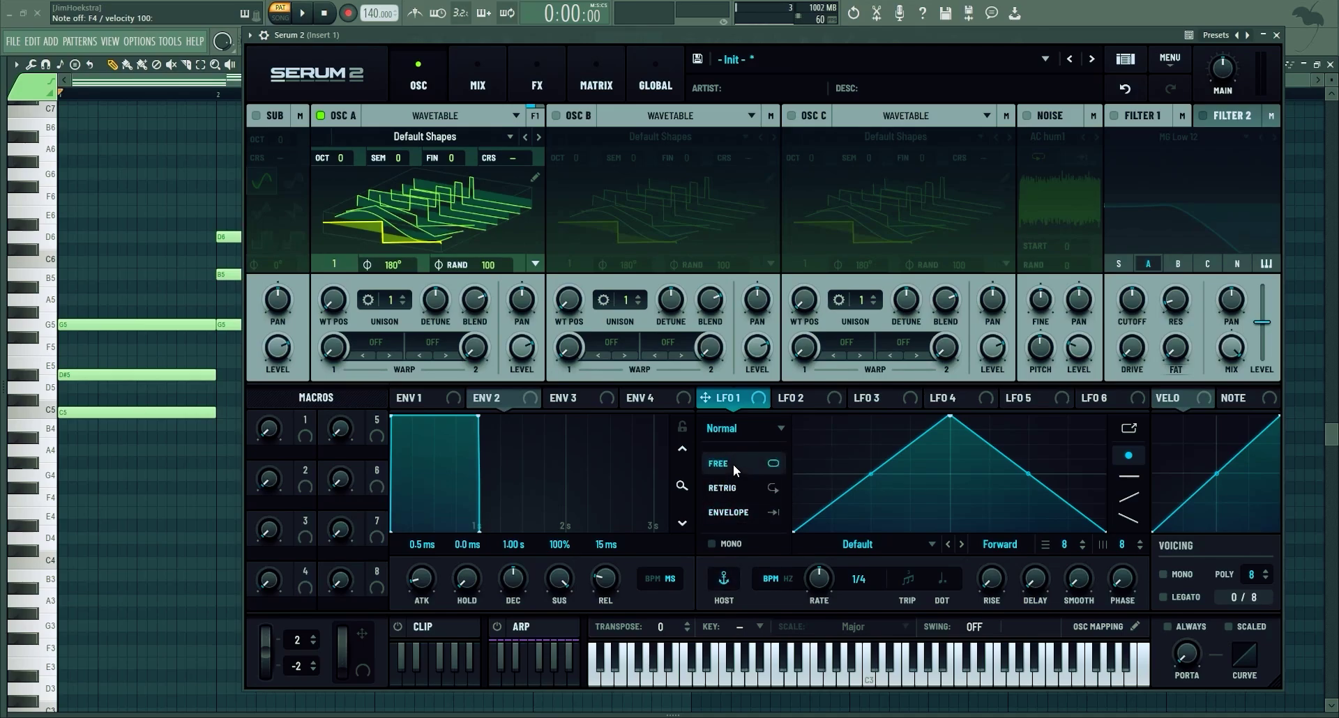
{"action": "left_click", "coordinate": [729, 488]}
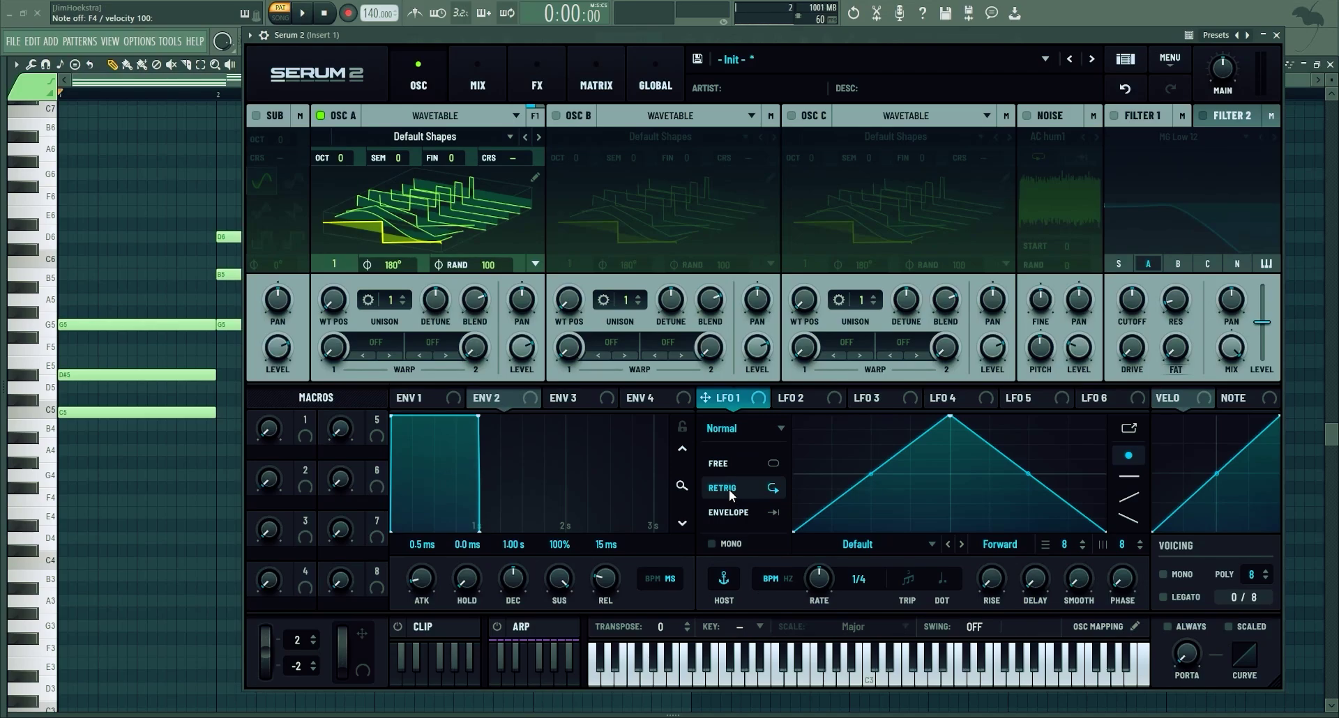
- Switch LFO 1 to Path and shape a four-point zigzag path across its grid
{"action": "left_click", "coordinate": [730, 430]}
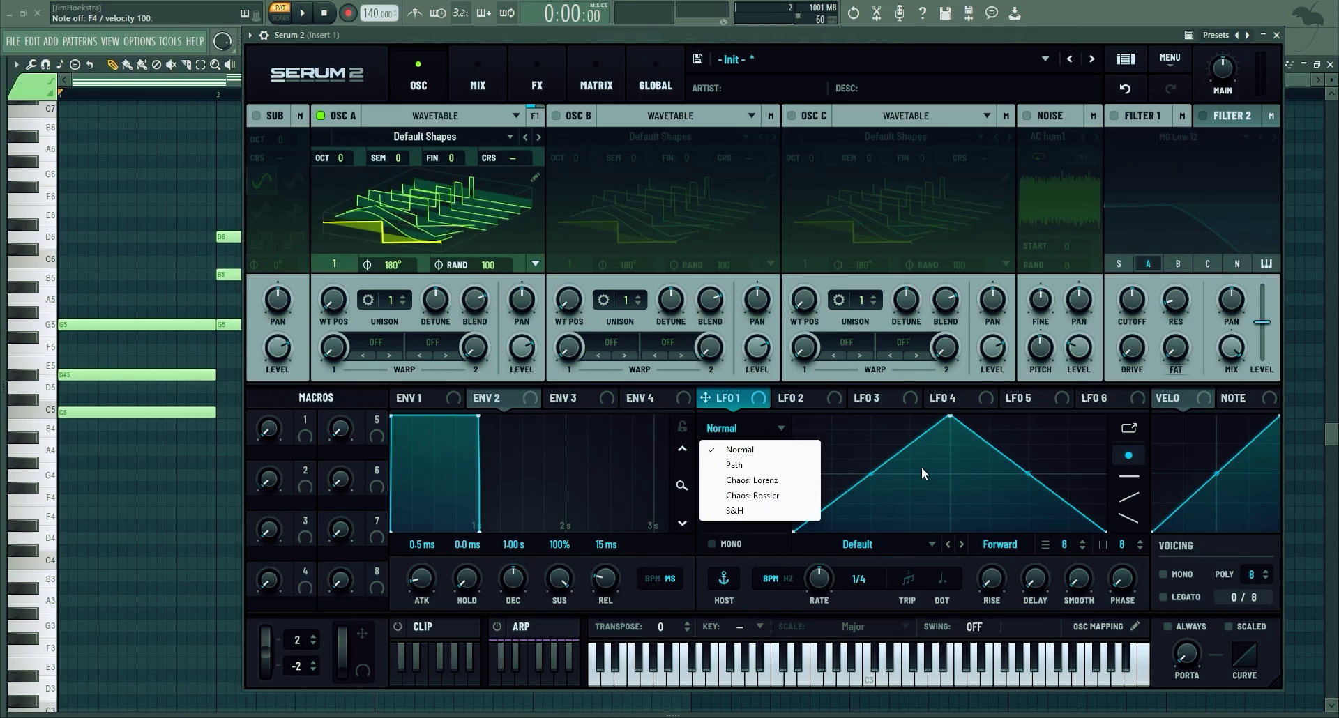
{"action": "left_click", "coordinate": [787, 465]}
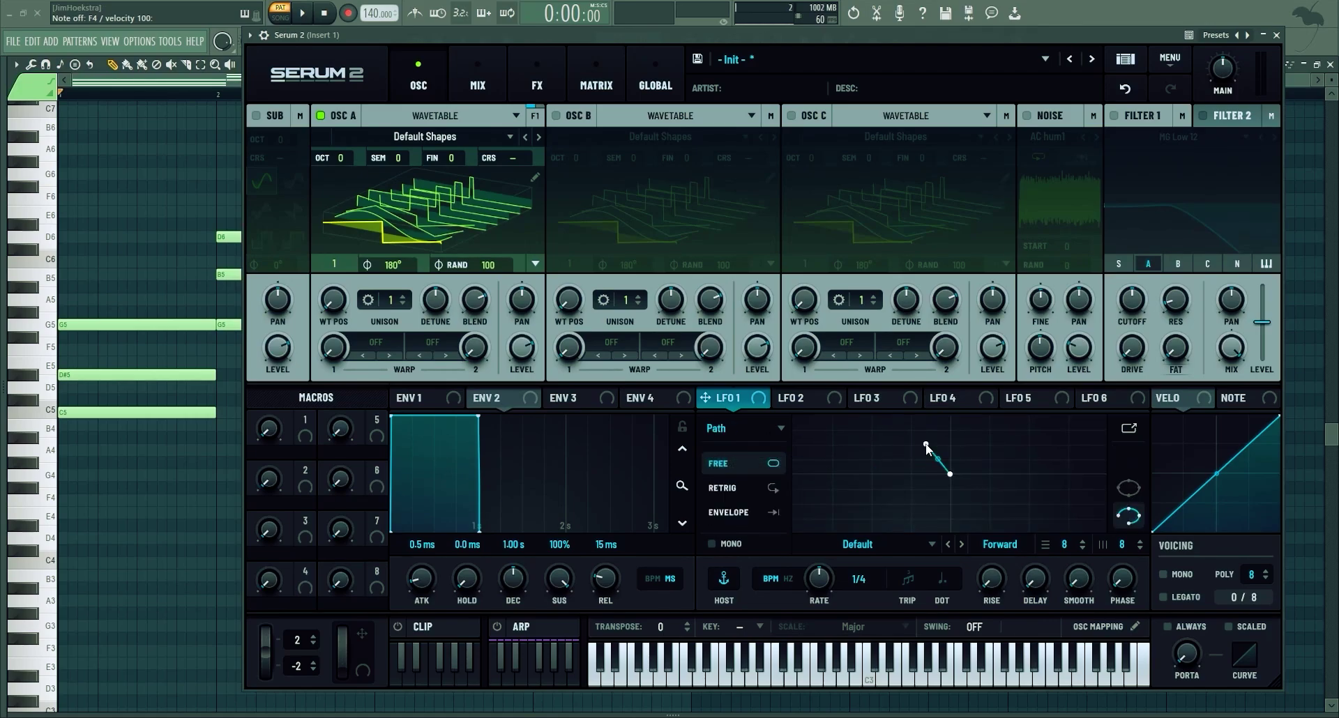
{"action": "left_click_drag", "start_coordinate": [926, 444], "coordinate": [829, 417]}
{"action": "double_click", "coordinate": [850, 474]}
{"action": "left_click_drag", "start_coordinate": [850, 474], "coordinate": [834, 531]}
{"action": "double_click", "coordinate": [911, 454]}
{"action": "left_click_drag", "start_coordinate": [911, 453], "coordinate": [989, 416]}
{"action": "left_click_drag", "start_coordinate": [950, 474], "coordinate": [1038, 515]}
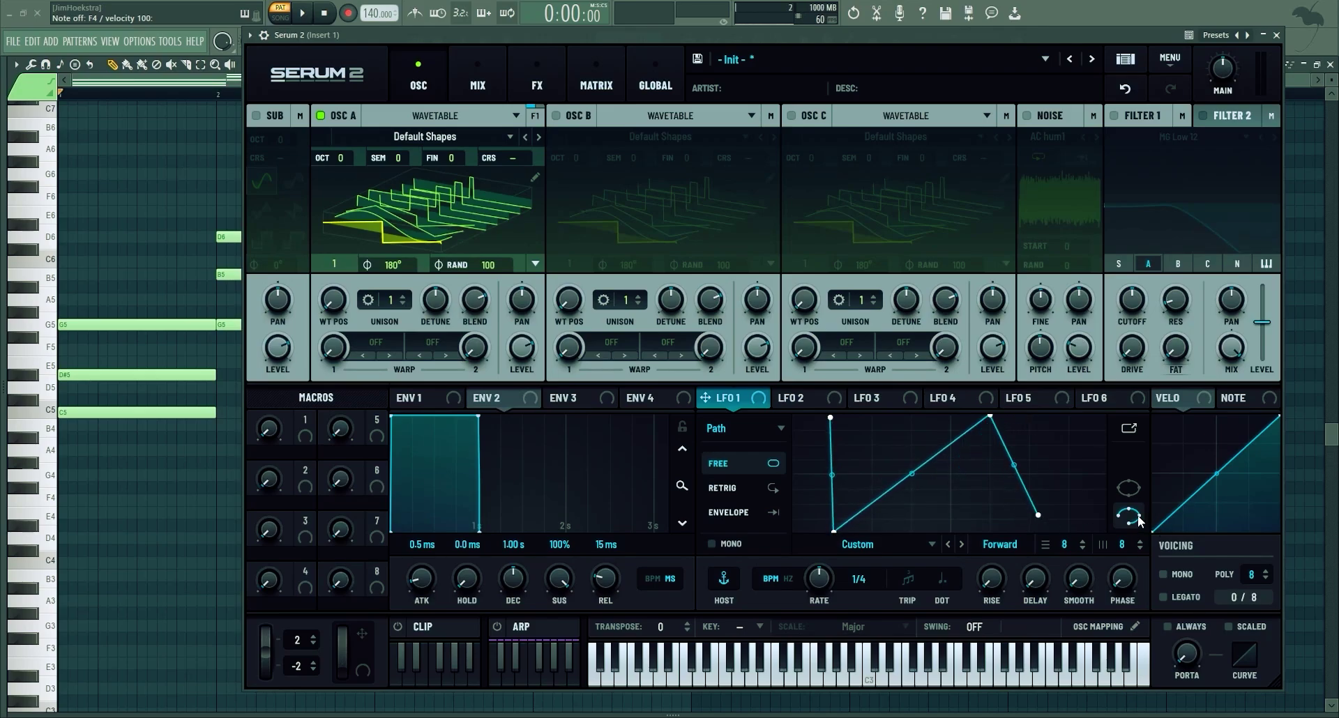
- Try the closed path shape, restore the open one, and set LFO 1 to Free after trying Envelope mode
{"action": "left_click", "coordinate": [1129, 490]}
{"action": "left_click", "coordinate": [1129, 516]}
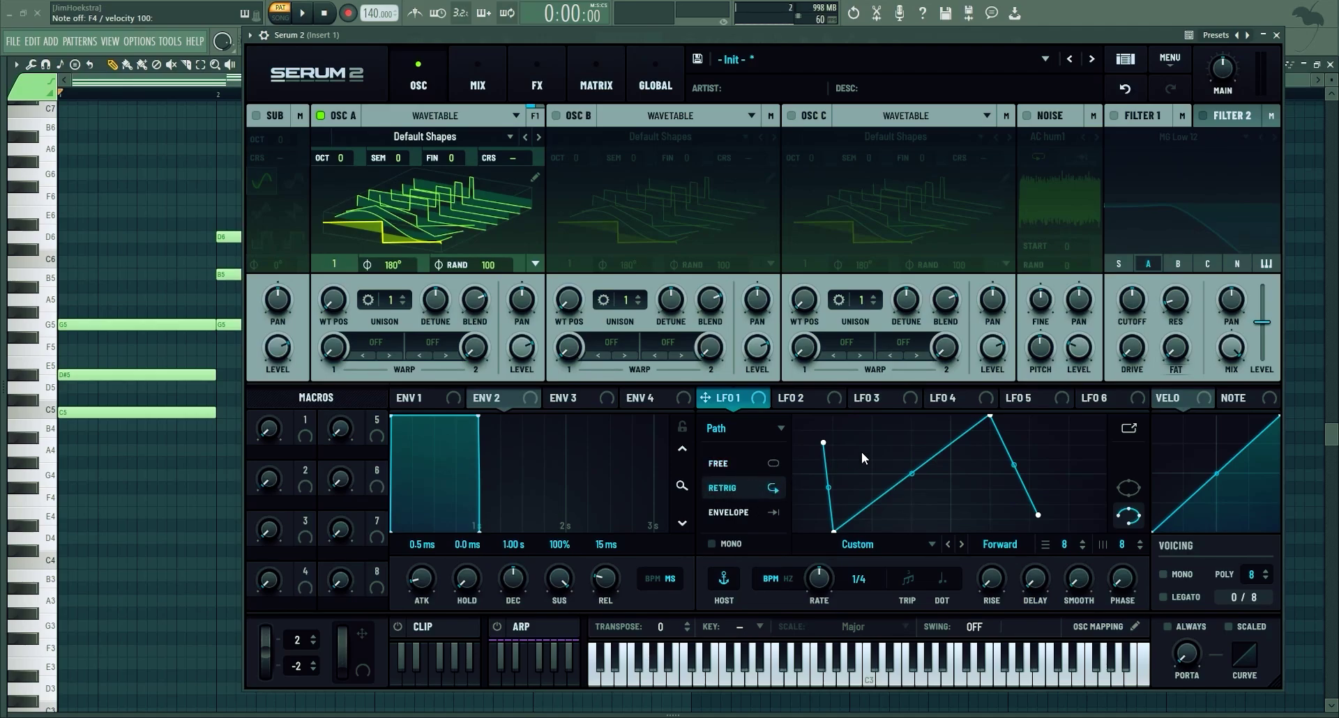
{"action": "left_click", "coordinate": [743, 513]}
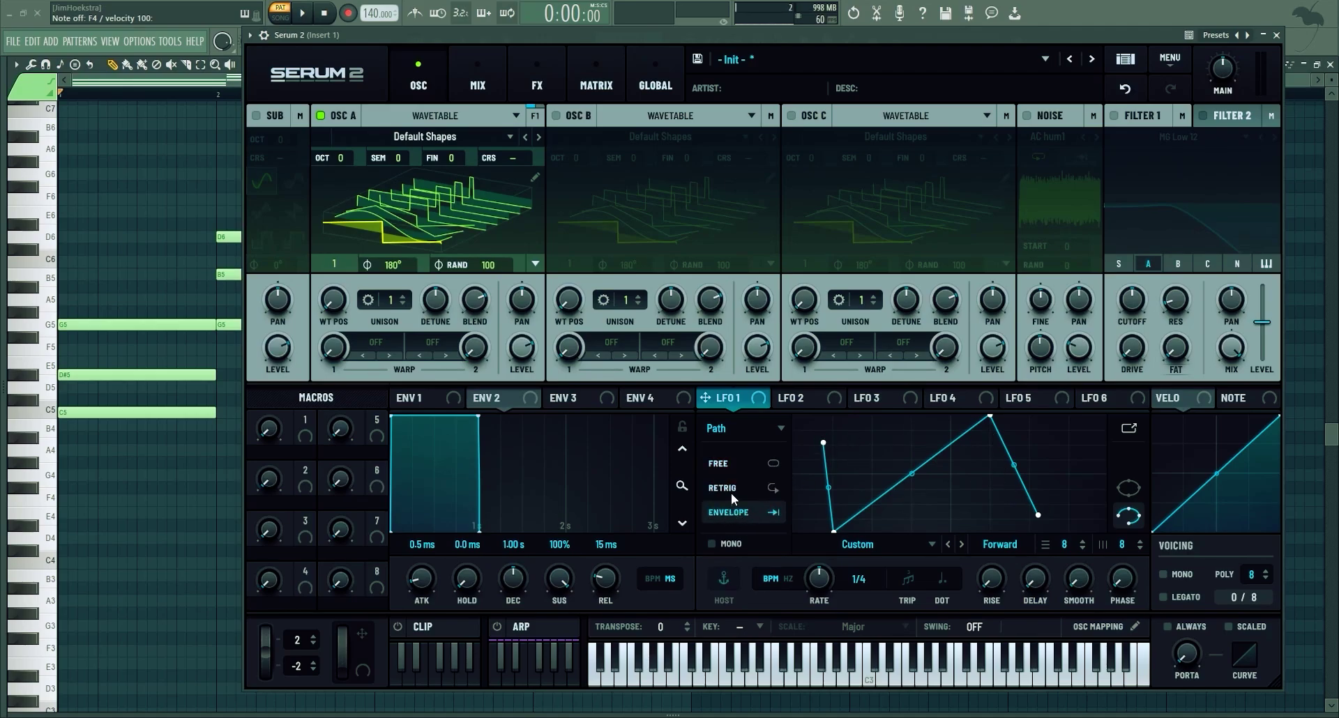
{"action": "left_click", "coordinate": [736, 461]}
- Modulate oscillator A's fine pitch with LFO 1 in Chaos: Lorenz mode and raise the LFO rate to about 83.6 Hz
{"action": "left_click", "coordinate": [741, 428]}
{"action": "left_click", "coordinate": [740, 480]}
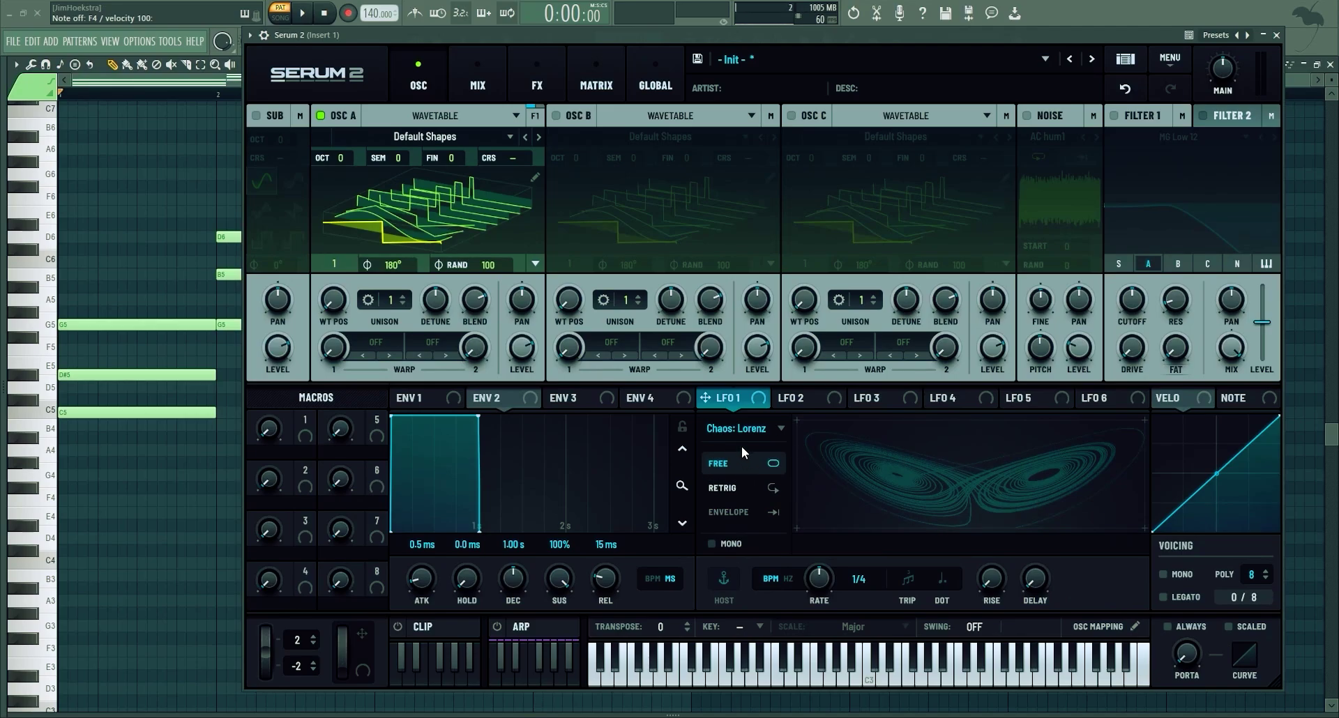
{"action": "left_click_drag", "start_coordinate": [729, 400], "coordinate": [452, 159]}
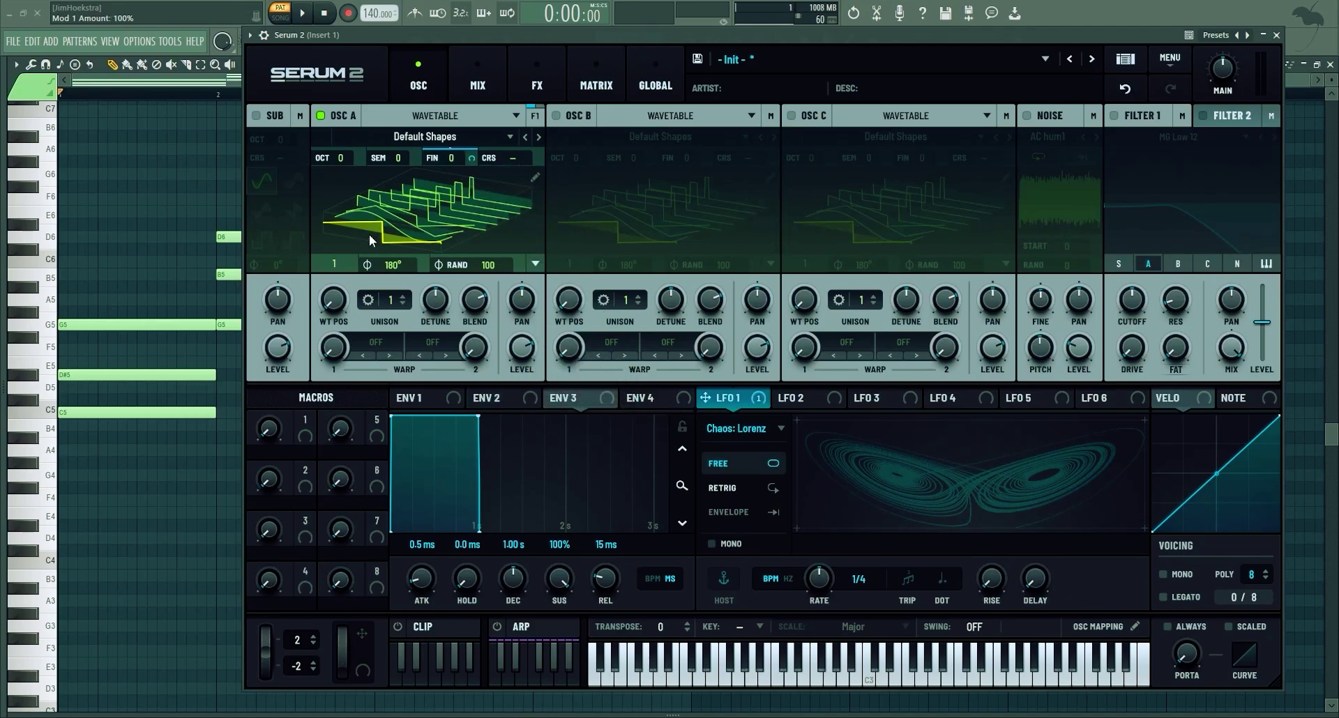
{"action": "key", "text": "v"}
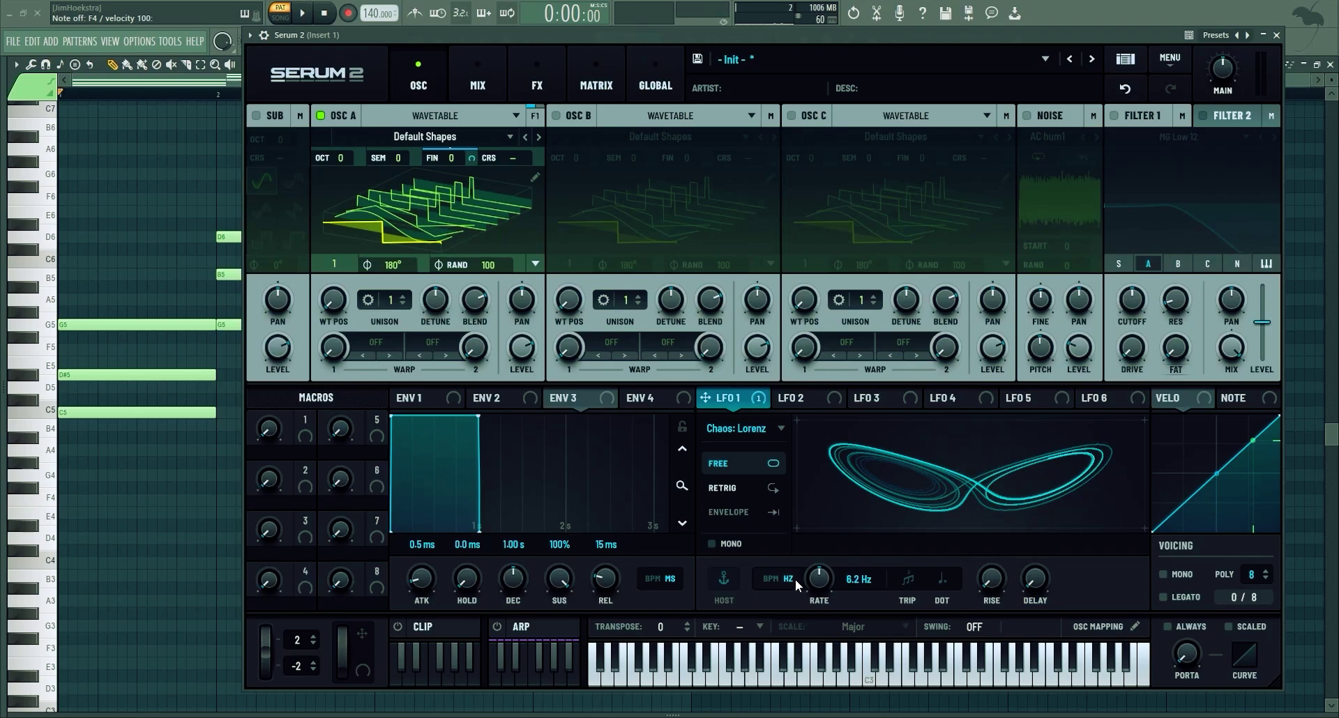
{"action": "left_click_drag", "start_coordinate": [816, 579], "coordinate": [832, 488]}
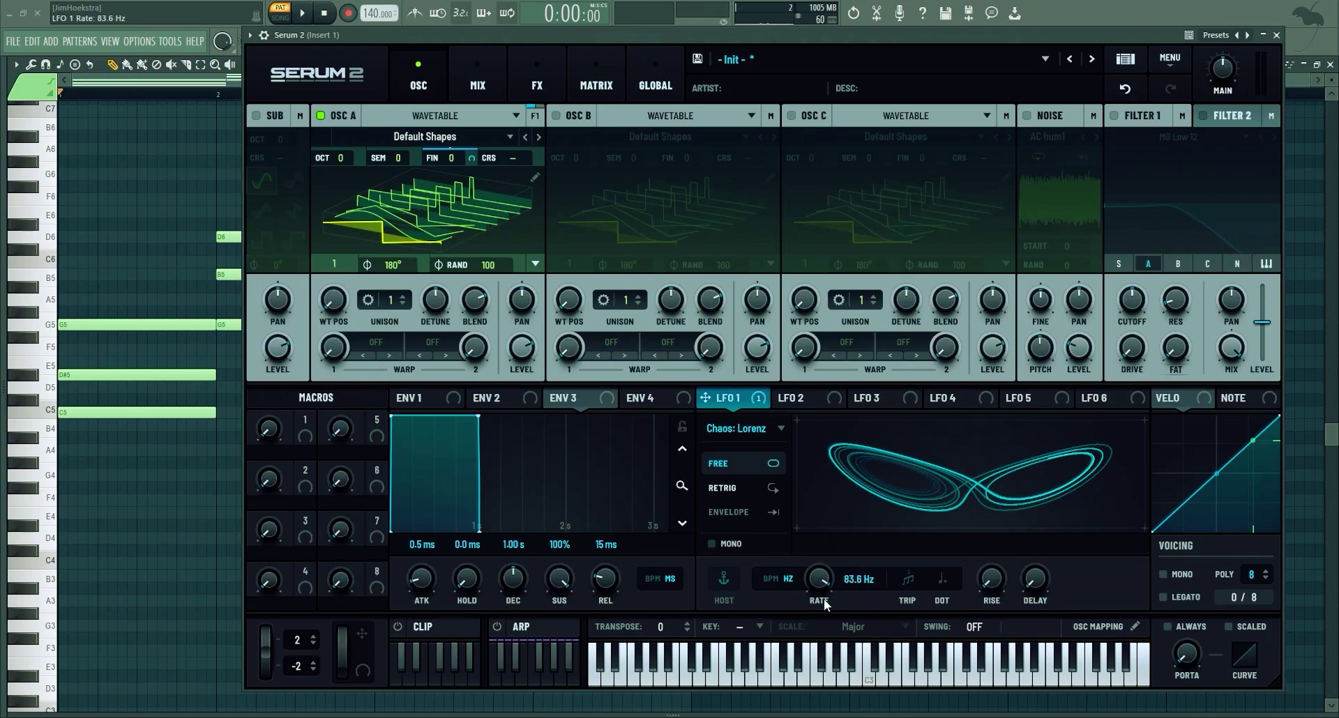
- Assign LFO 1 to oscillator A's coarse pitch and reduce the modulation's output to 18% in the matrix
{"action": "mouse_move", "coordinate": [731, 398]}
{"action": "left_click_drag", "start_coordinate": [716, 398], "coordinate": [516, 161]}
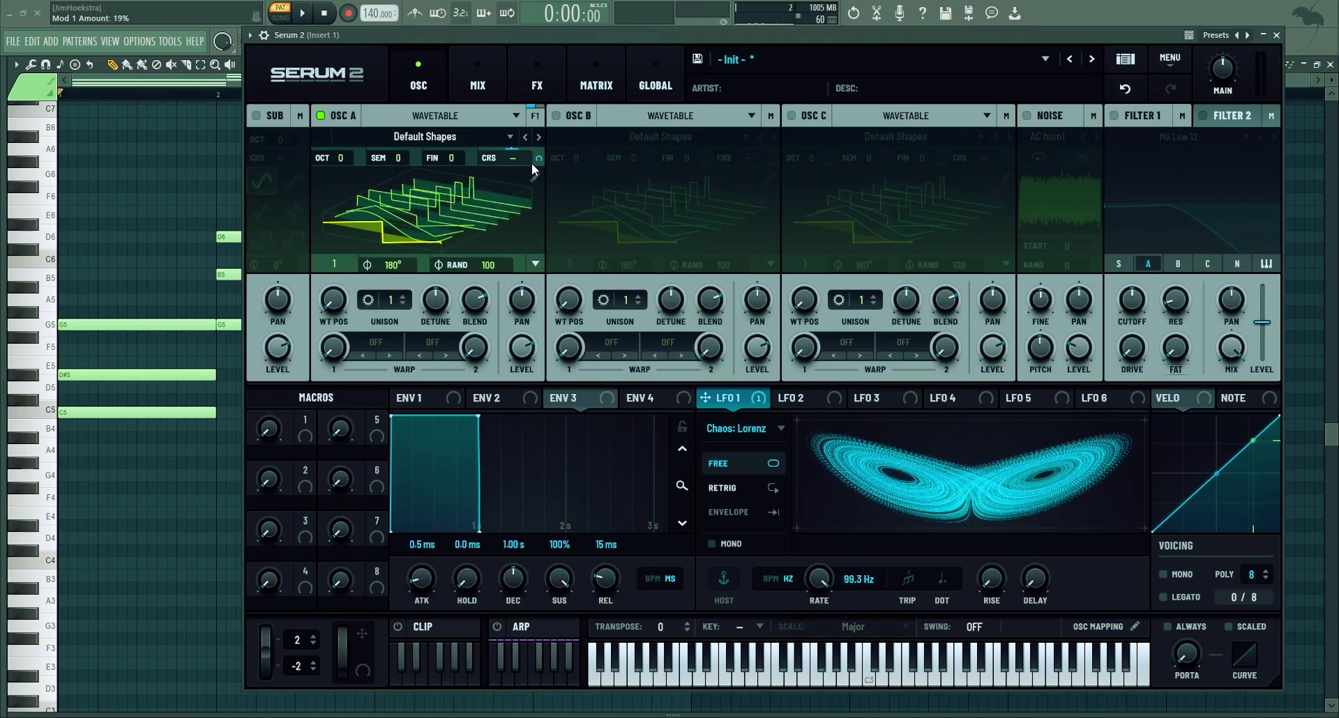
{"action": "left_click", "coordinate": [573, 81]}
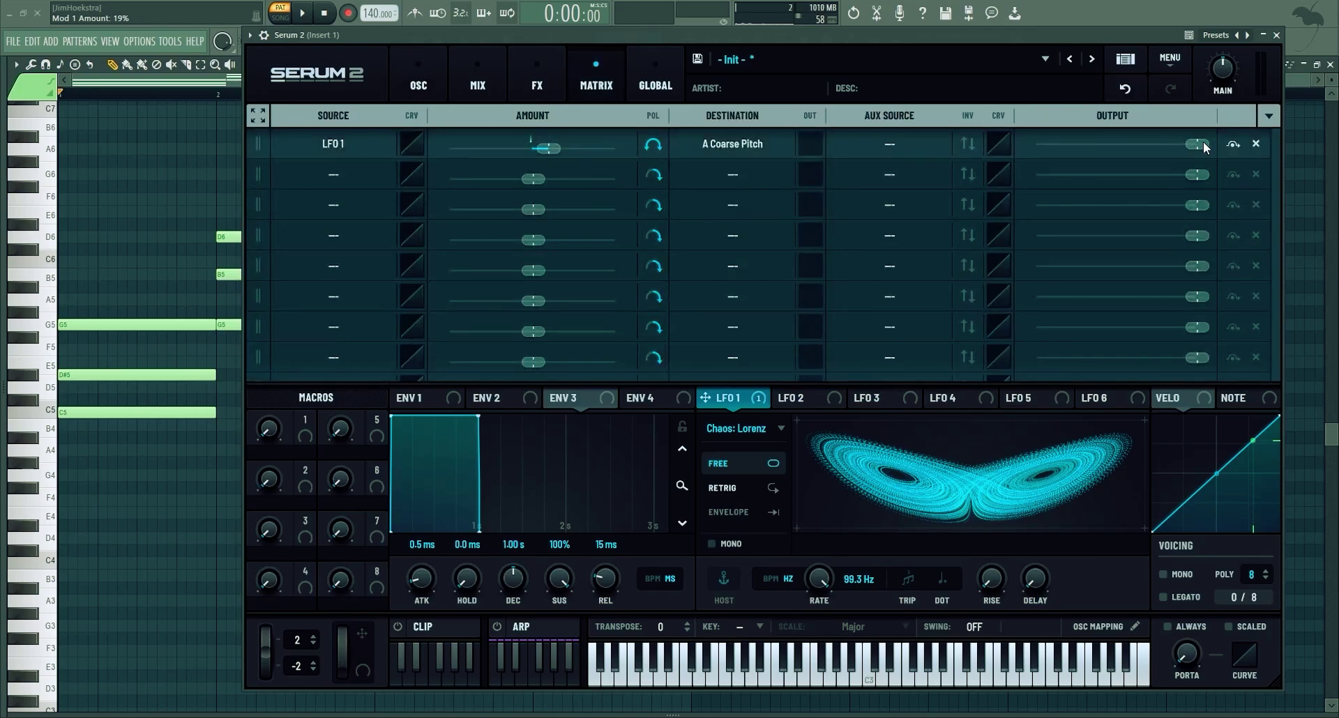
{"action": "left_click_drag", "start_coordinate": [1203, 141], "coordinate": [1065, 147]}
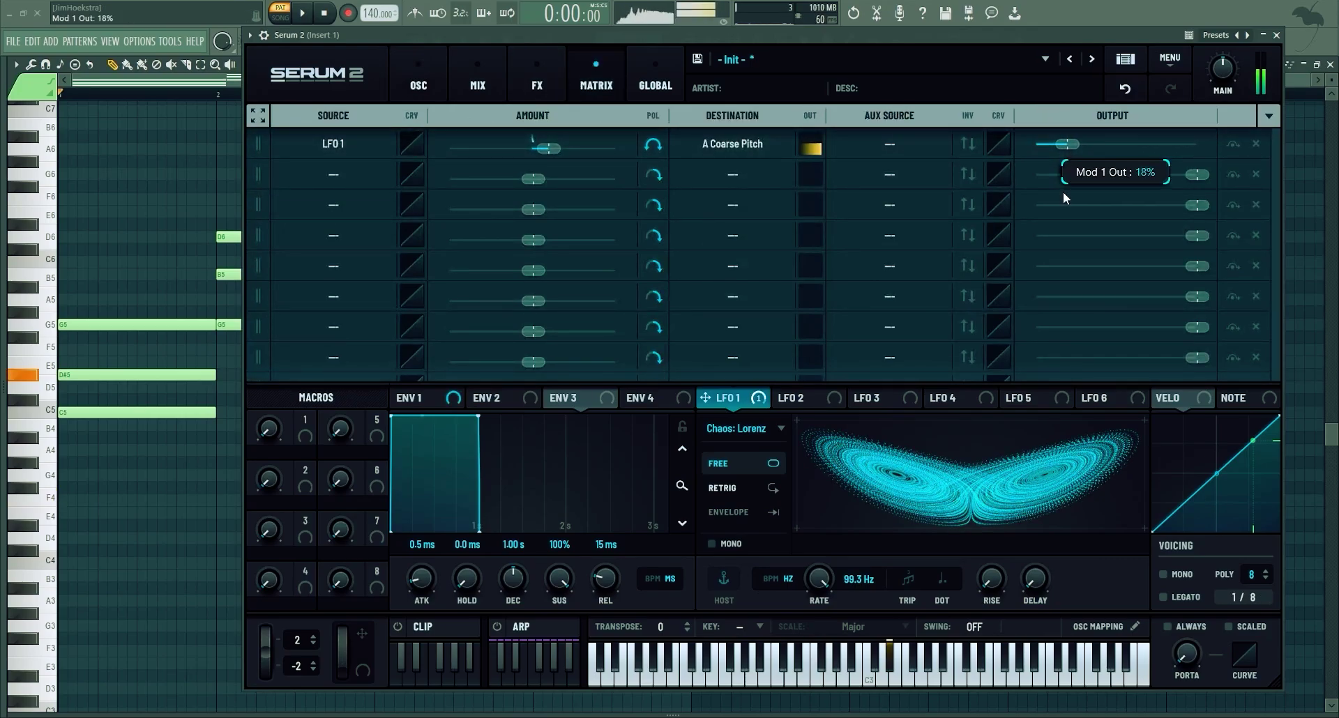
- Switch LFO 1 to S&H at 100 Hz, audition it on D#5 and set its trigger mode to Retrig
{"action": "left_click", "coordinate": [742, 428]}
{"action": "left_click", "coordinate": [732, 497]}
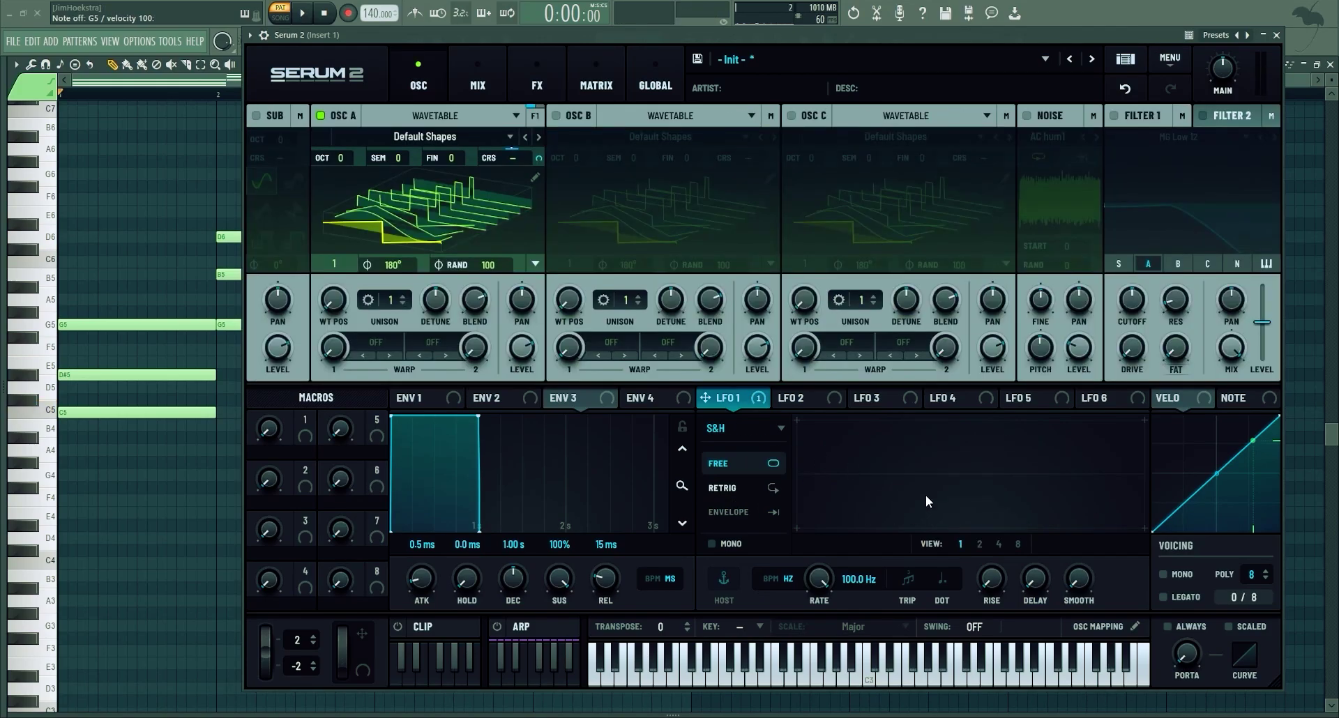
{"action": "key", "text": "3"}
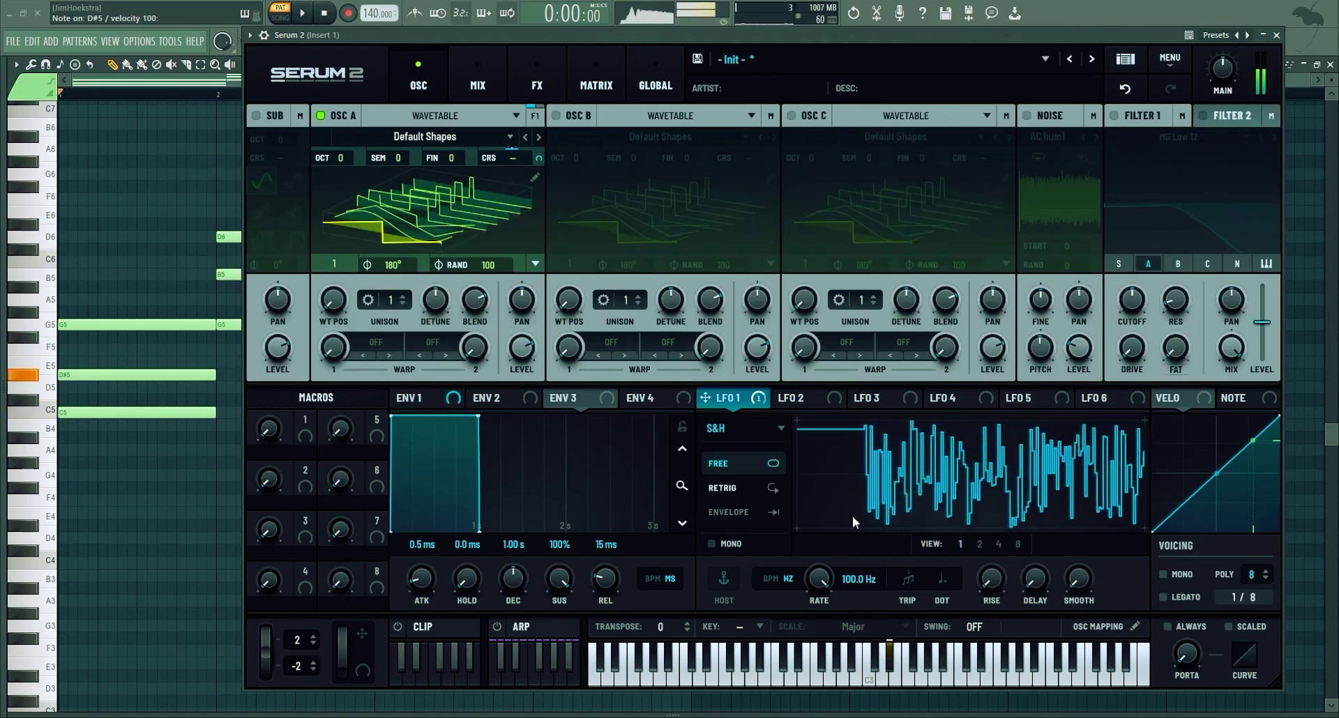
{"action": "left_click", "coordinate": [732, 488]}
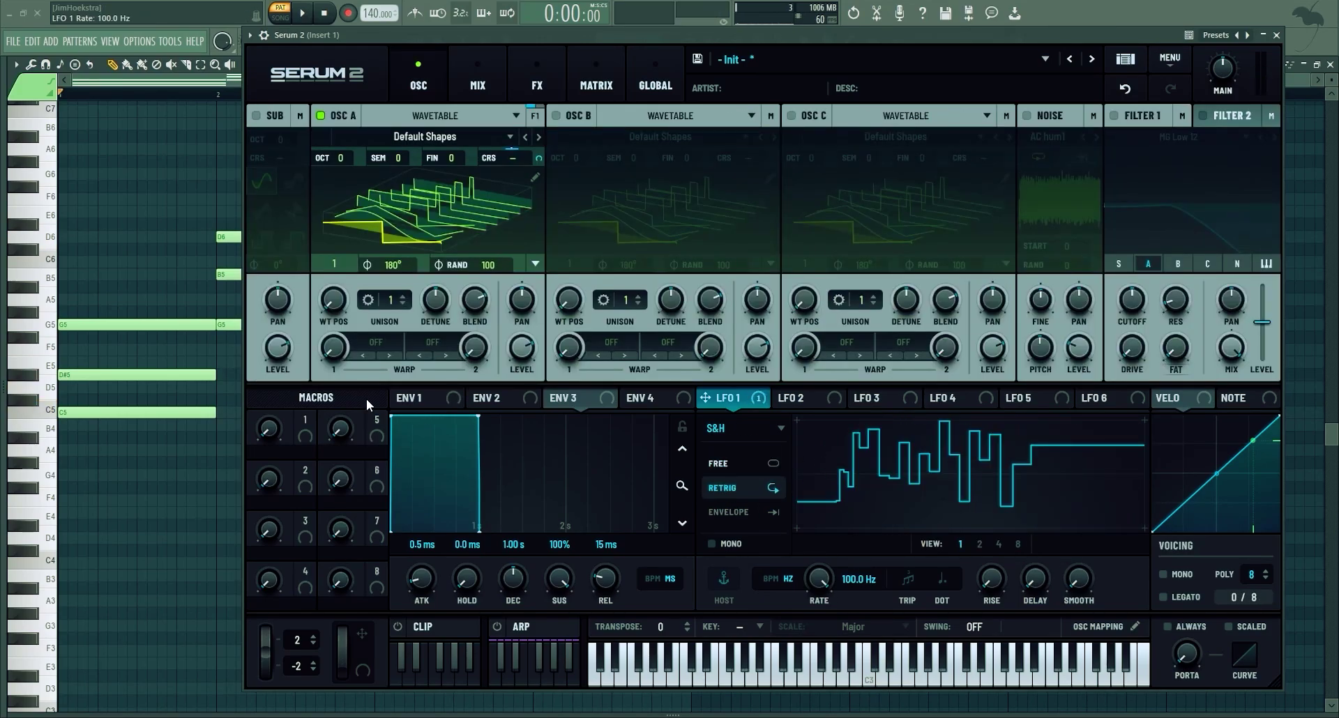
- Initialize the preset and set oscillator A's unison to 7 voices, auditioning the sound
{"action": "left_click", "coordinate": [641, 400]}
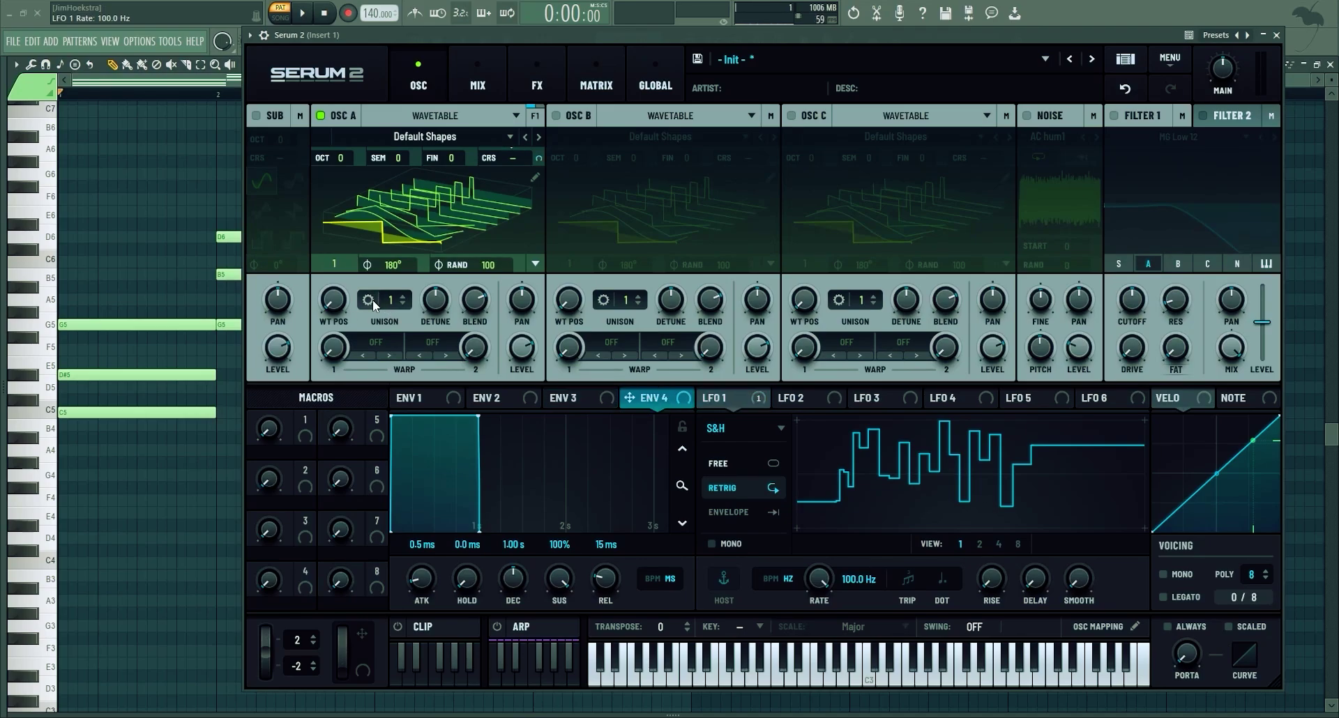
{"action": "left_click", "coordinate": [1170, 58]}
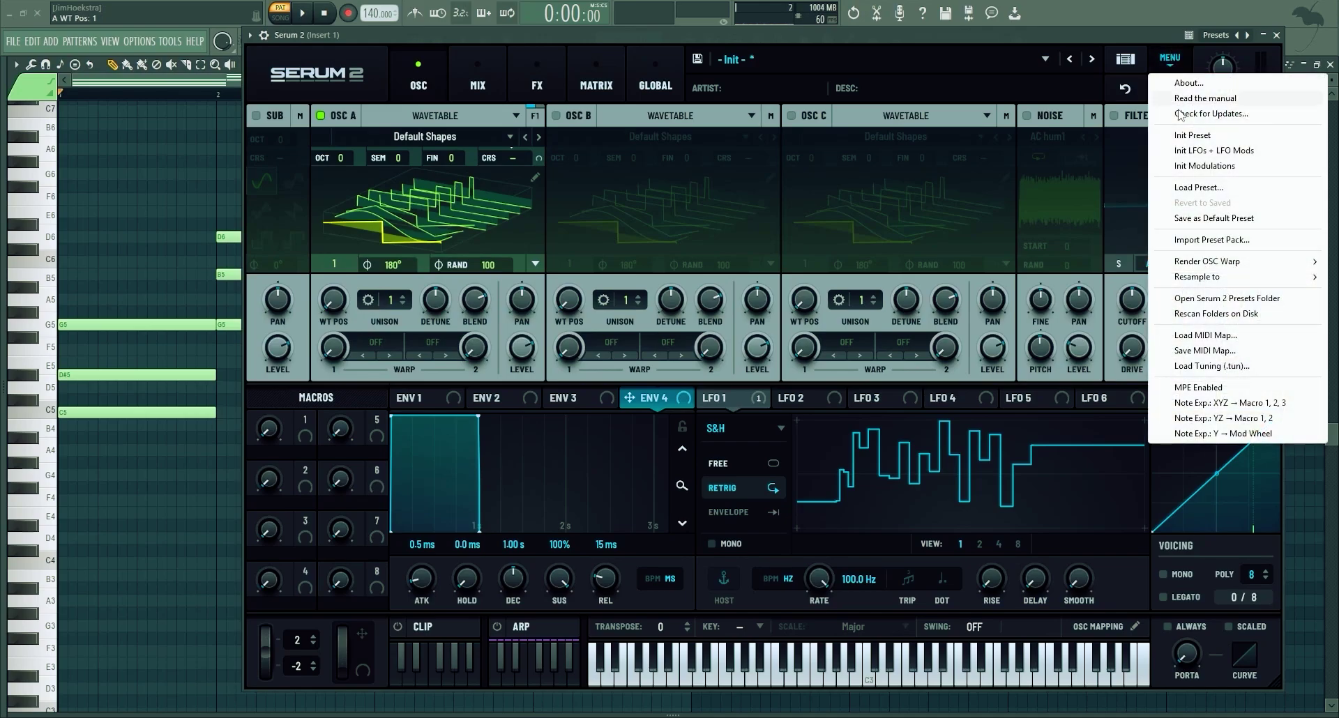
{"action": "left_click", "coordinate": [1178, 134]}
{"action": "key", "text": "v"}
{"action": "left_click_drag", "start_coordinate": [403, 302], "coordinate": [403, 228]}
{"action": "key", "text": "v"}
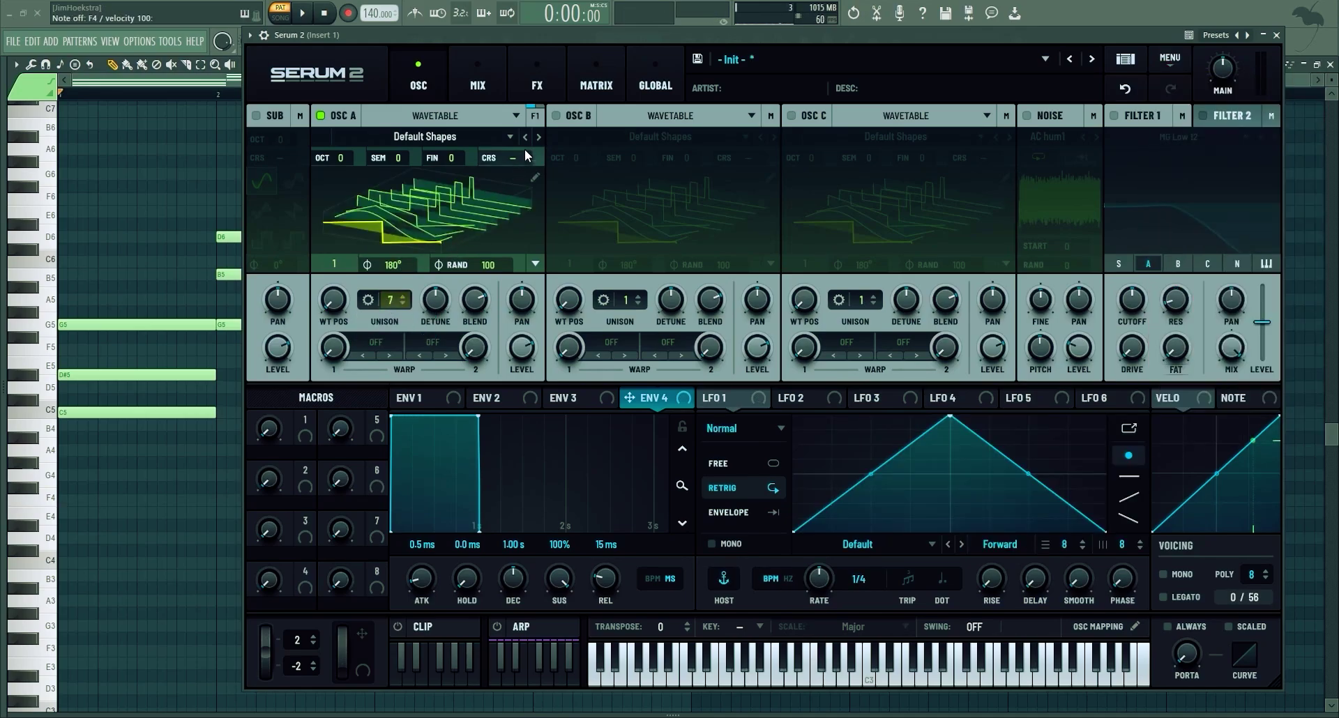
- Set oscillator A's unison width to 19 and its unison mode to Super
{"action": "left_click", "coordinate": [656, 81]}
{"action": "left_click", "coordinate": [437, 78]}
{"action": "left_click", "coordinate": [367, 300]}
{"action": "left_click_drag", "start_coordinate": [405, 213], "coordinate": [400, 273]}
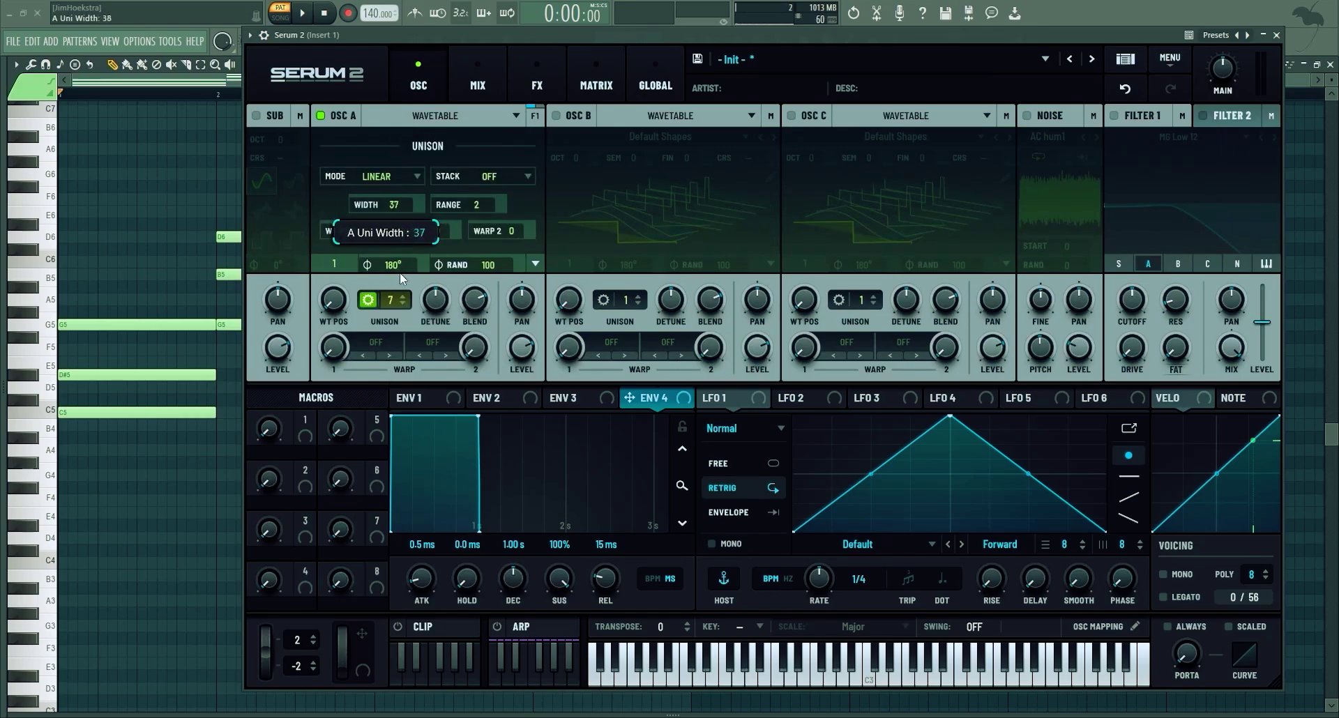
{"action": "left_click", "coordinate": [397, 177]}
{"action": "left_click", "coordinate": [370, 215]}
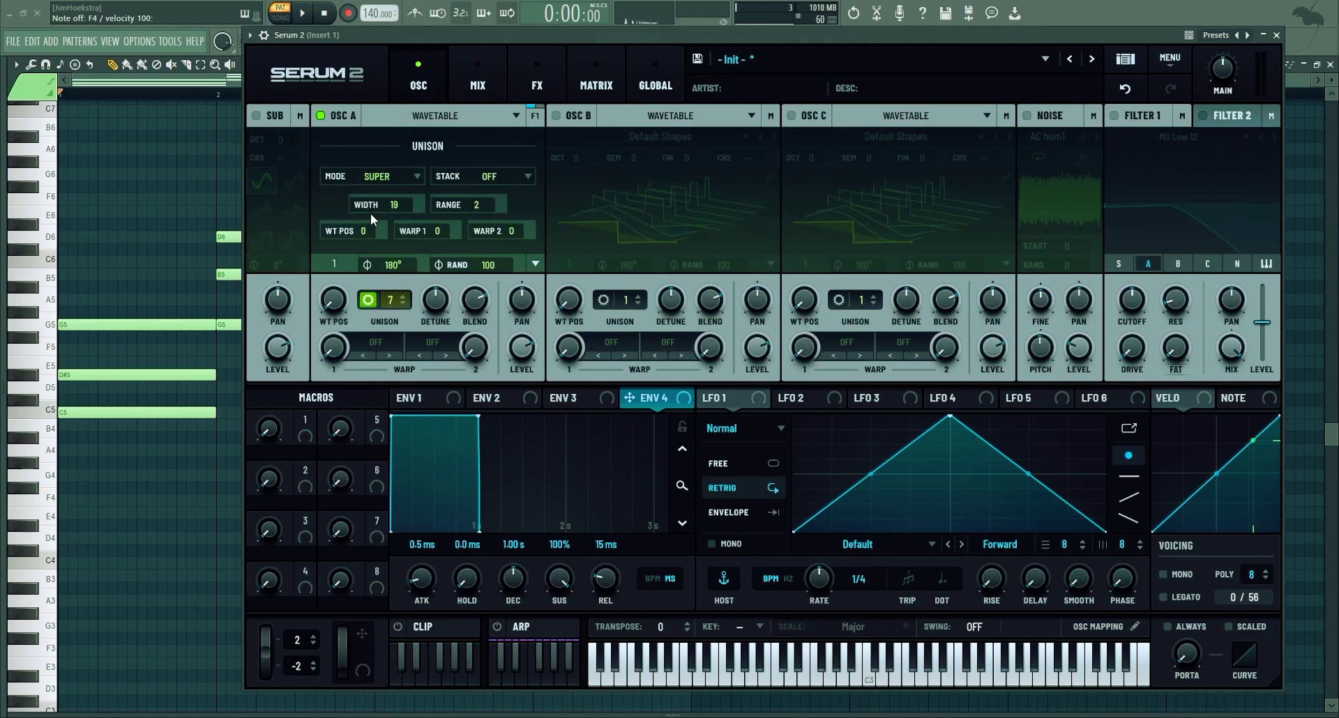
- Set oscillator A's unison stack to 12 (2x) and its random phase to 0
{"action": "left_click", "coordinate": [499, 179]}
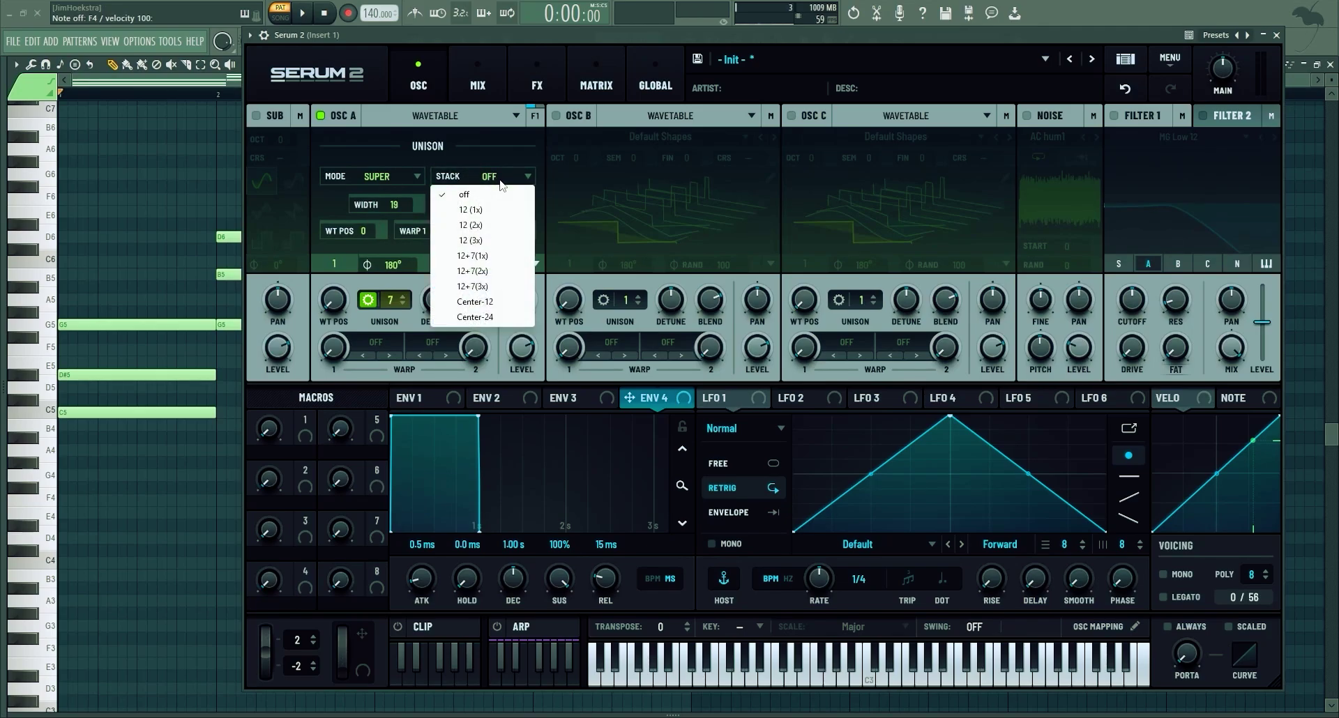
{"action": "left_click", "coordinate": [481, 224]}
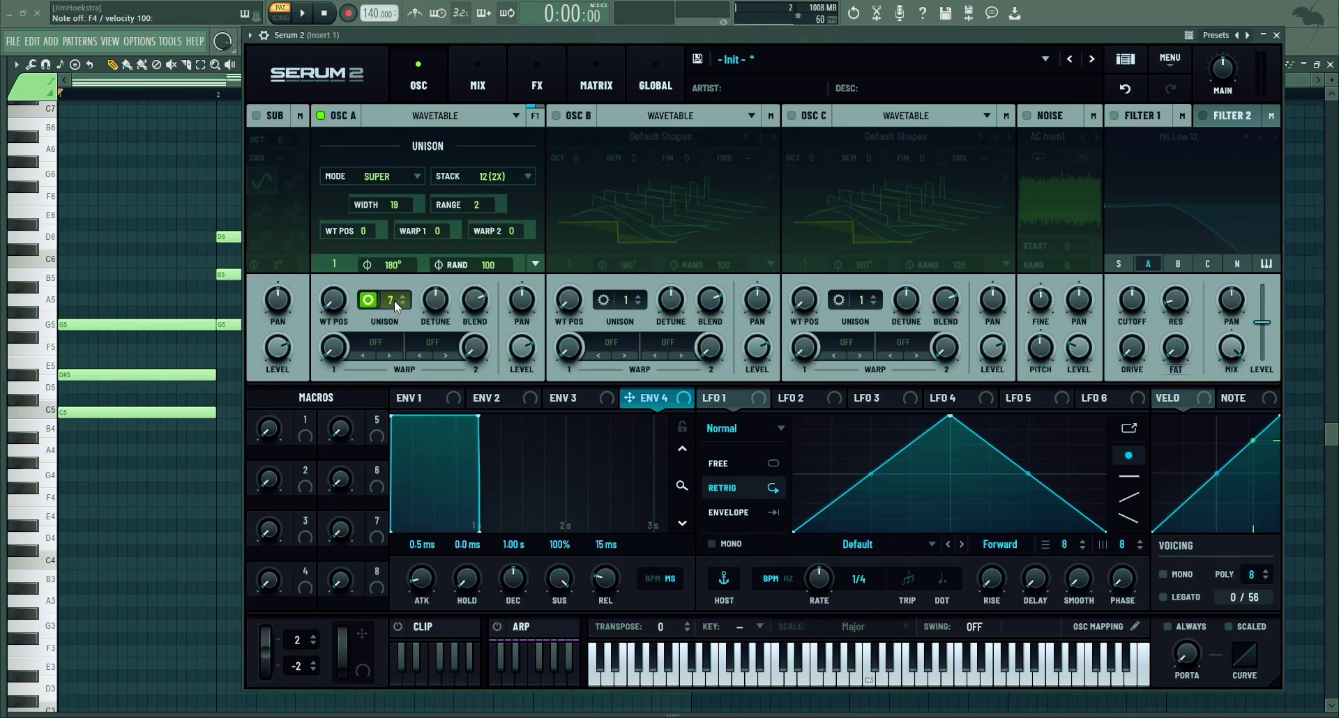
{"action": "left_click_drag", "start_coordinate": [485, 266], "coordinate": [479, 349]}
- Enable the sub oscillator, switch oscillator A off and try the sub's coarse pitch control
{"action": "left_click", "coordinate": [377, 116]}
{"action": "left_click", "coordinate": [256, 114]}
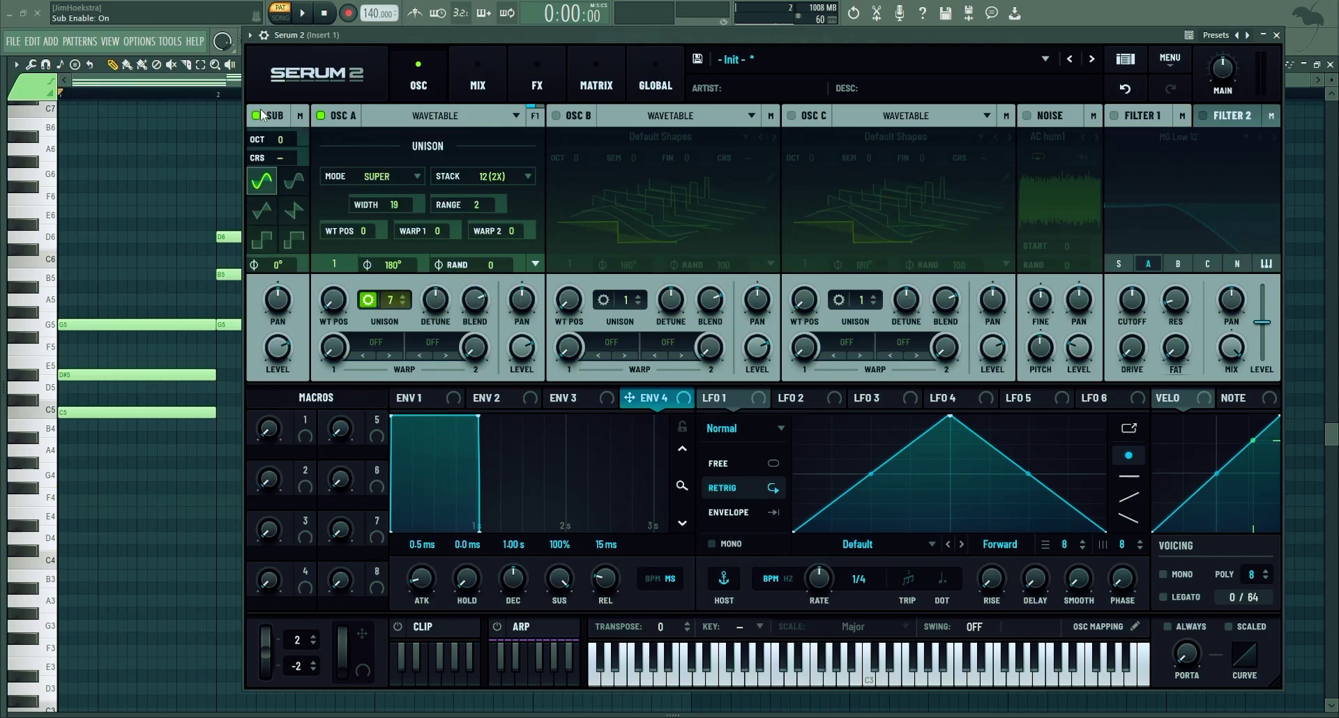
{"action": "left_click", "coordinate": [320, 115]}
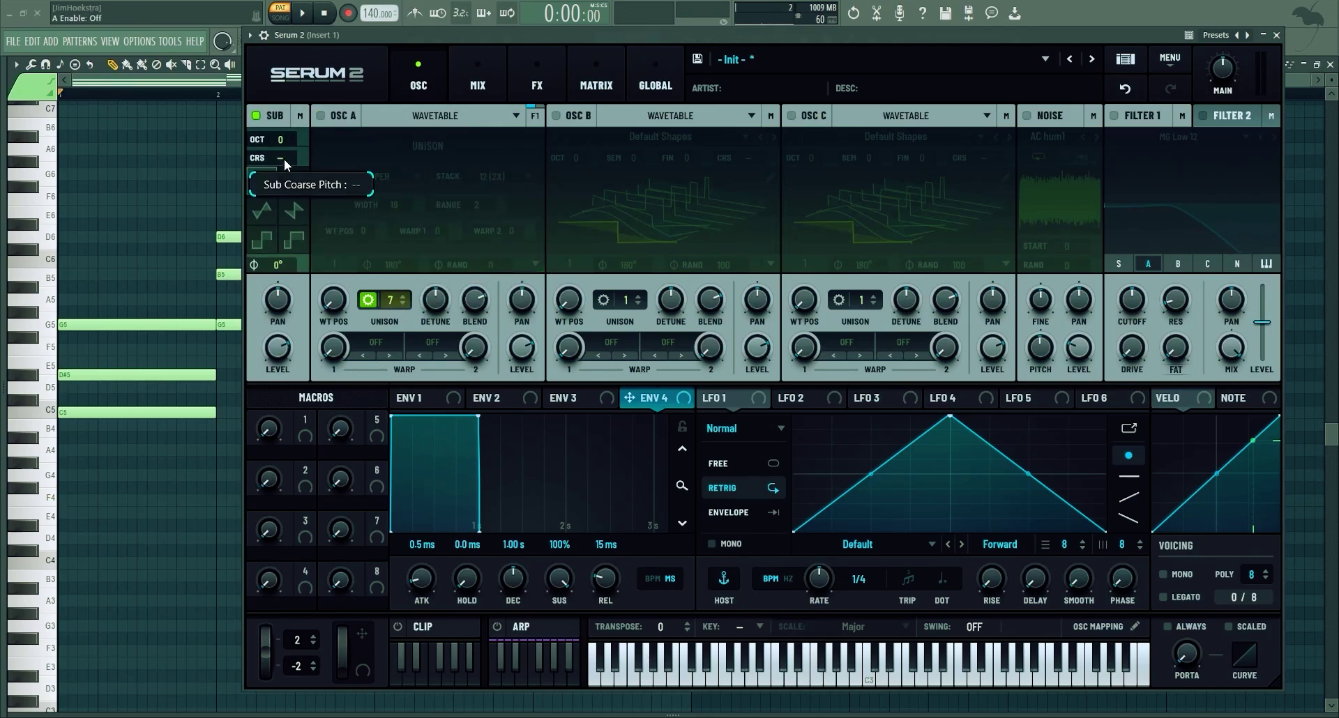
{"action": "left_click_drag", "start_coordinate": [283, 159], "coordinate": [275, 271]}
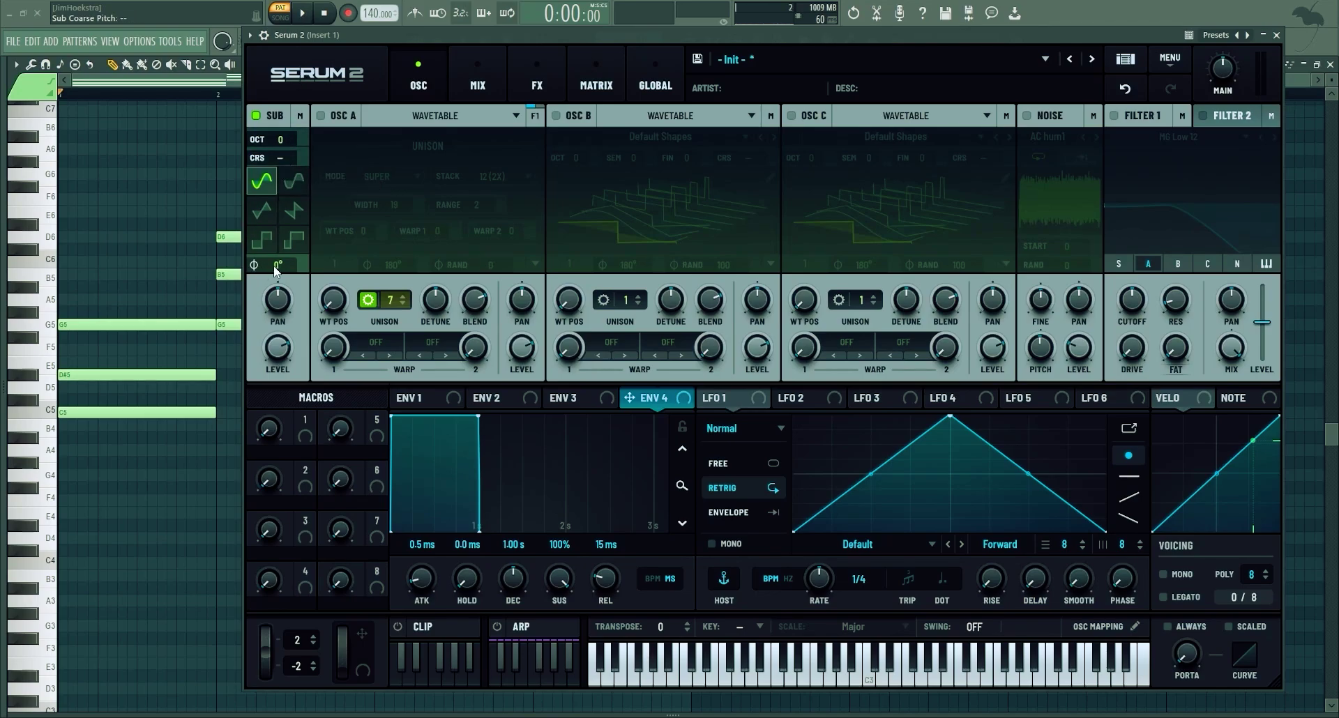
- Try the Contiguous phase option on the sub oscillator and switch it back off
{"action": "right_click", "coordinate": [277, 266]}
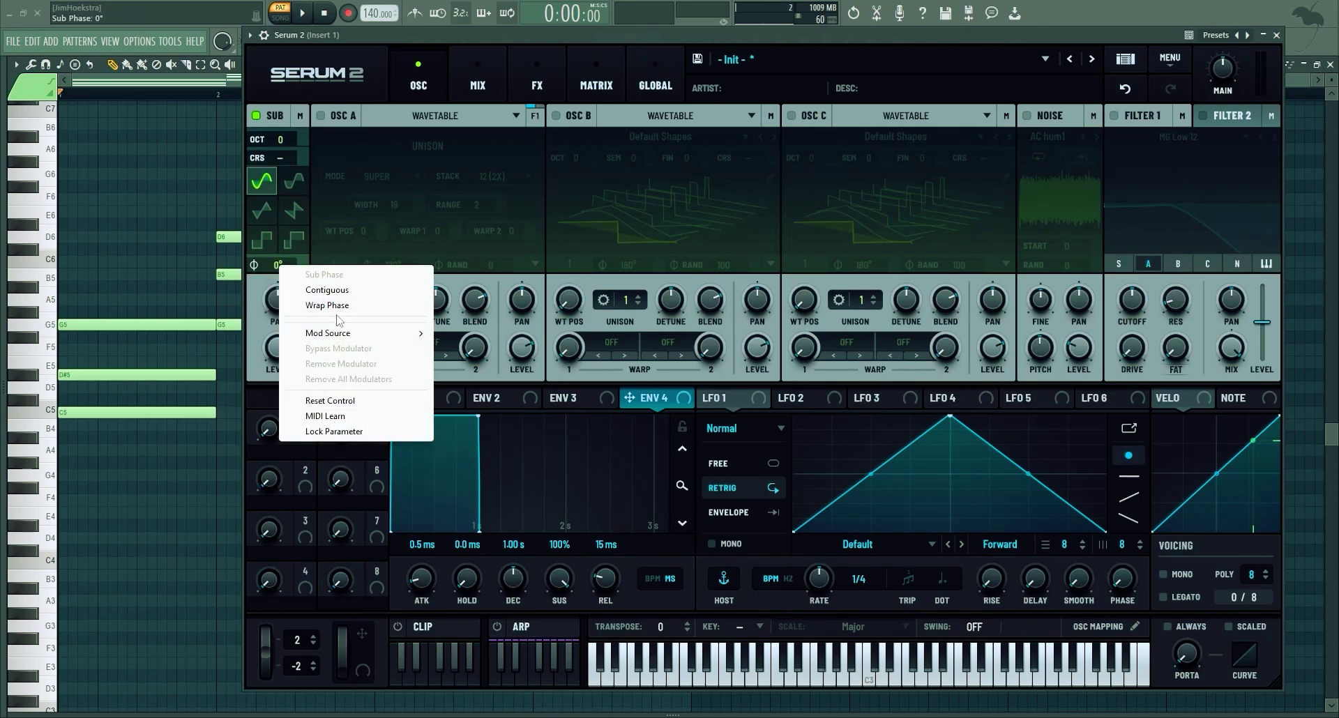
{"action": "left_click", "coordinate": [343, 291]}
{"action": "right_click", "coordinate": [281, 259]}
{"action": "left_click", "coordinate": [325, 282]}
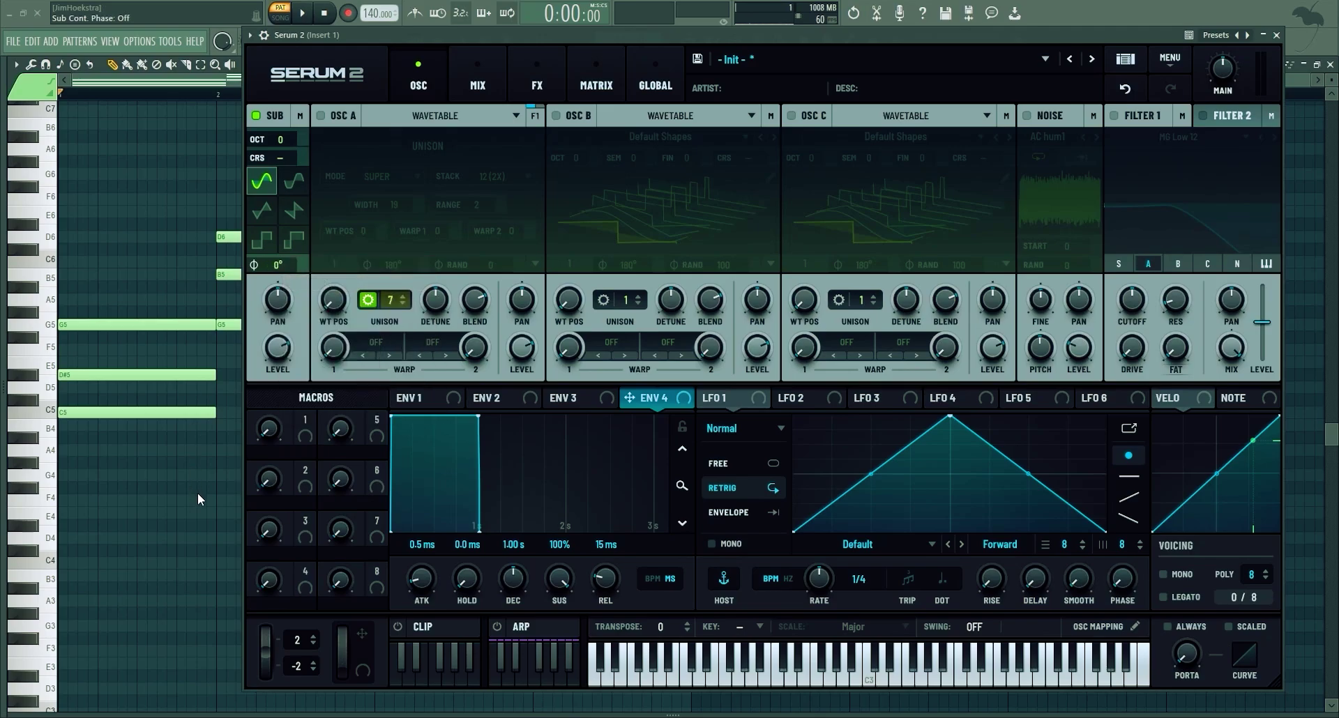
- Set the sub oscillator's octave to -1 and view the effects and mixer pages
{"action": "key", "text": "v"}
{"action": "left_click_drag", "start_coordinate": [278, 139], "coordinate": [290, 212]}
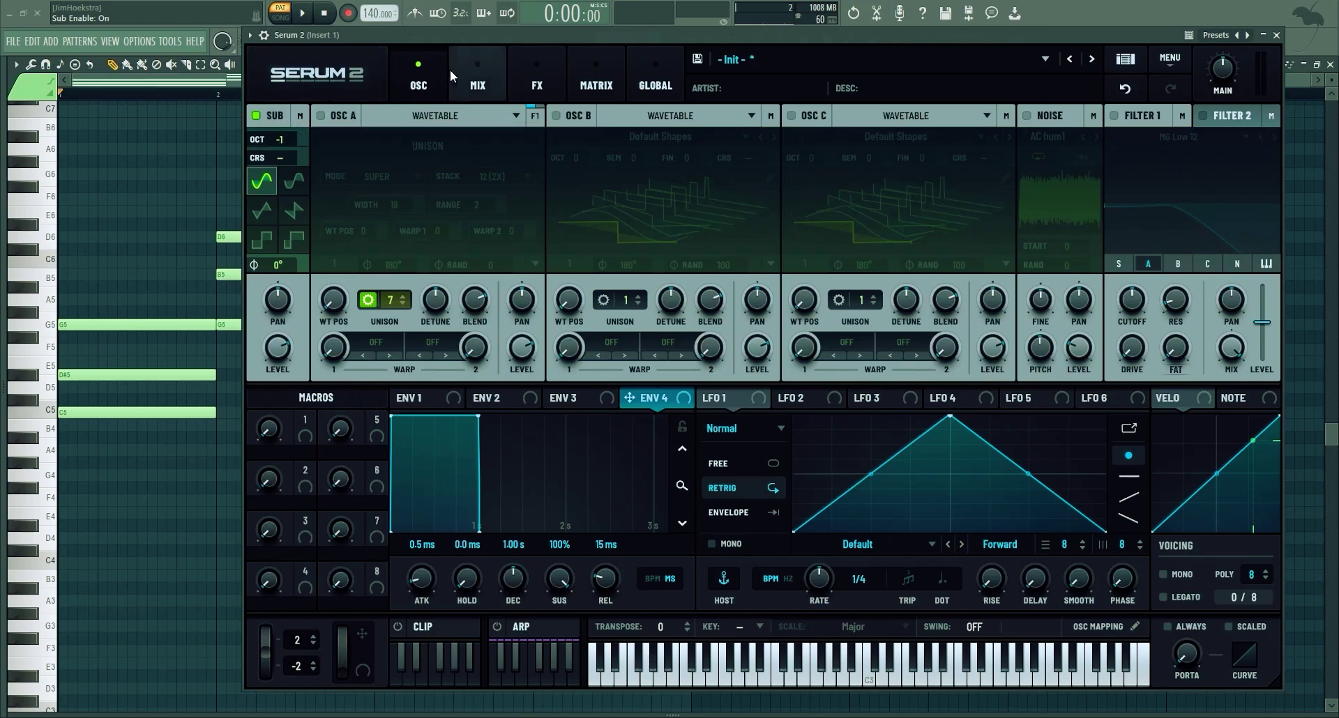
{"action": "left_click", "coordinate": [519, 87]}
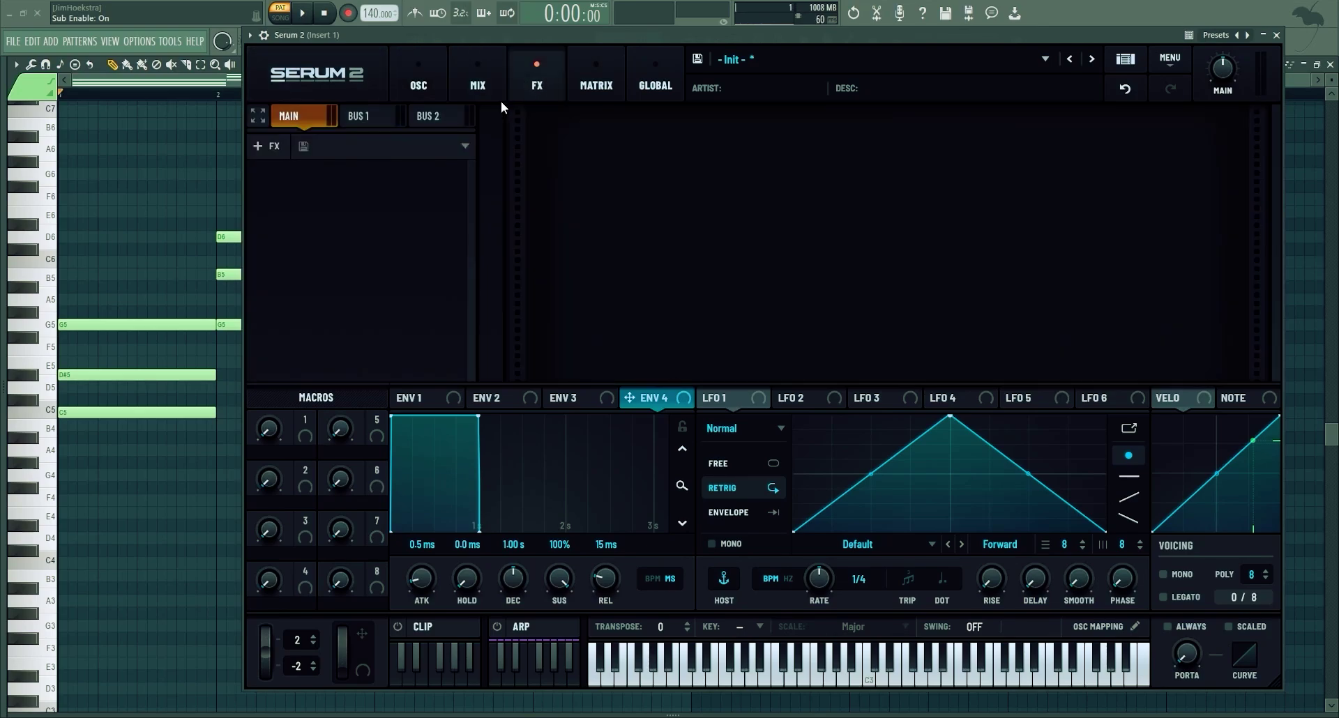
{"action": "left_click", "coordinate": [436, 80]}
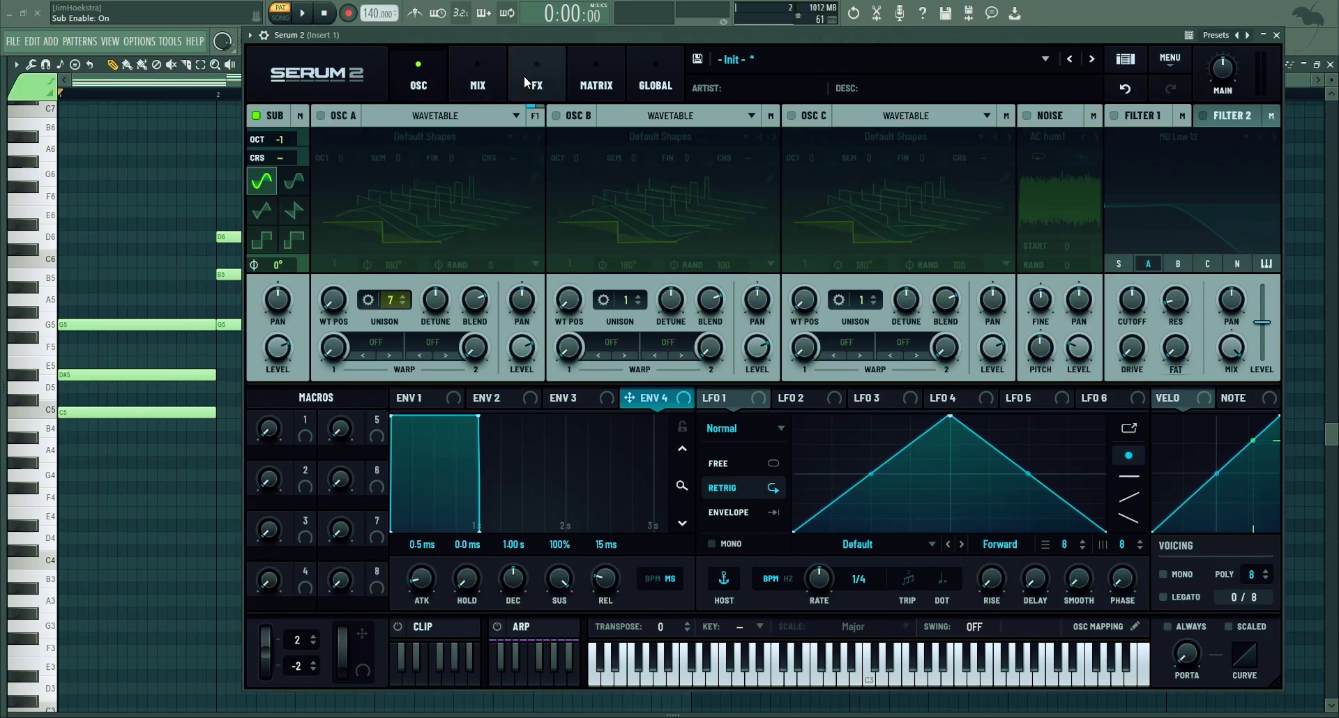
{"action": "left_click", "coordinate": [481, 75]}
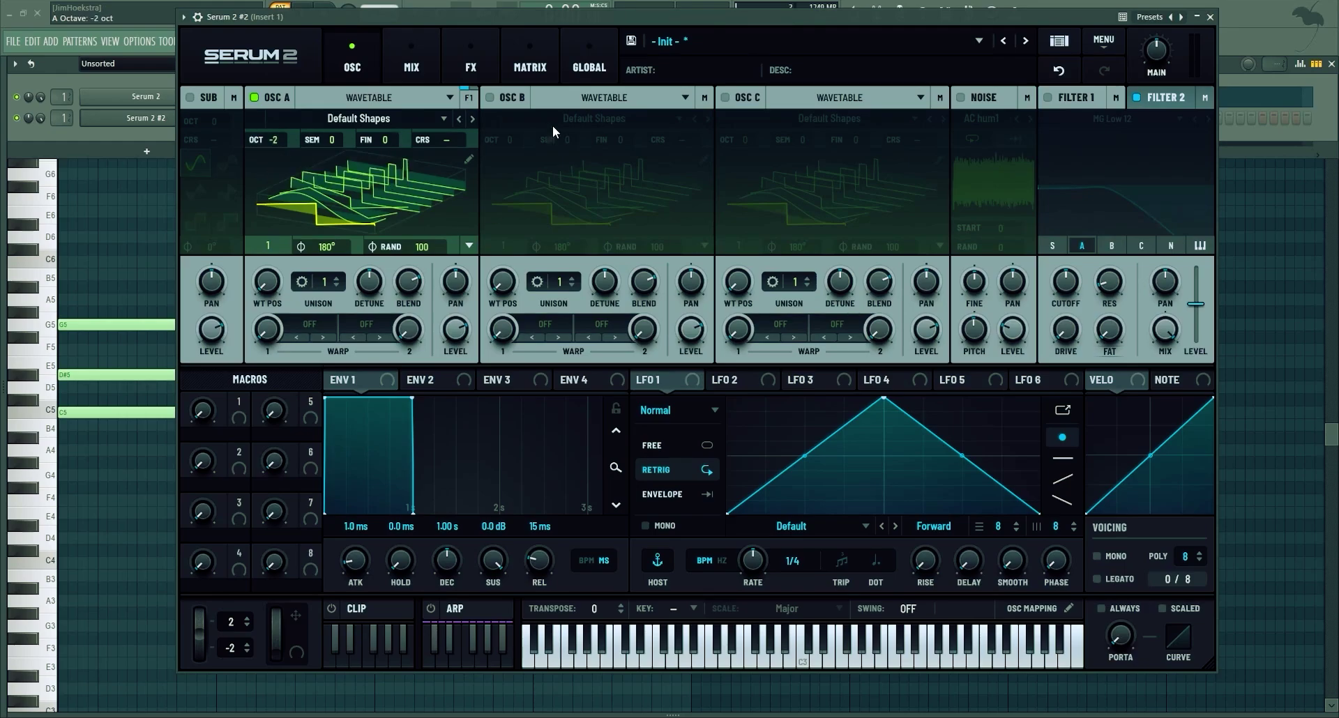
- In the Serum 2 #2 instance, set oscillator A's random phase to 0 and its unison to 2 voices
{"action": "left_click_drag", "start_coordinate": [420, 247], "coordinate": [437, 272]}
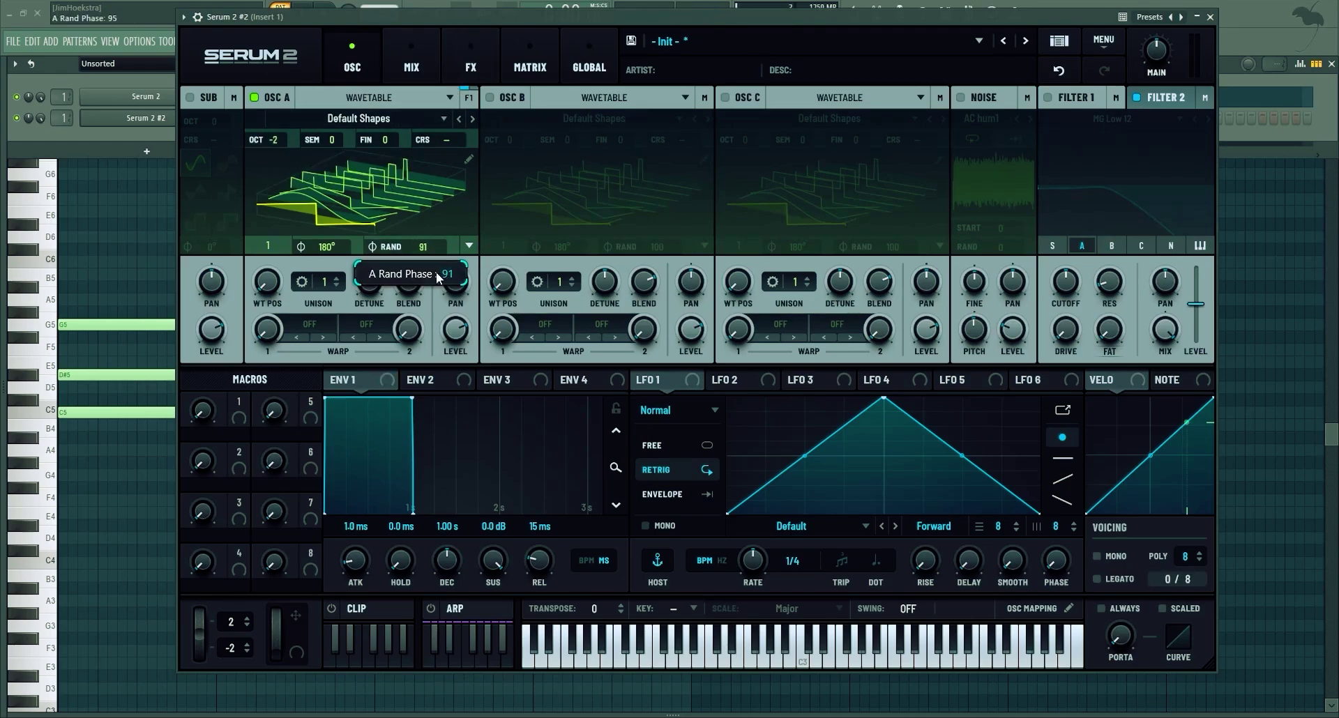
{"action": "key", "text": "v"}
{"action": "left_click_drag", "start_coordinate": [321, 293], "coordinate": [321, 288]}
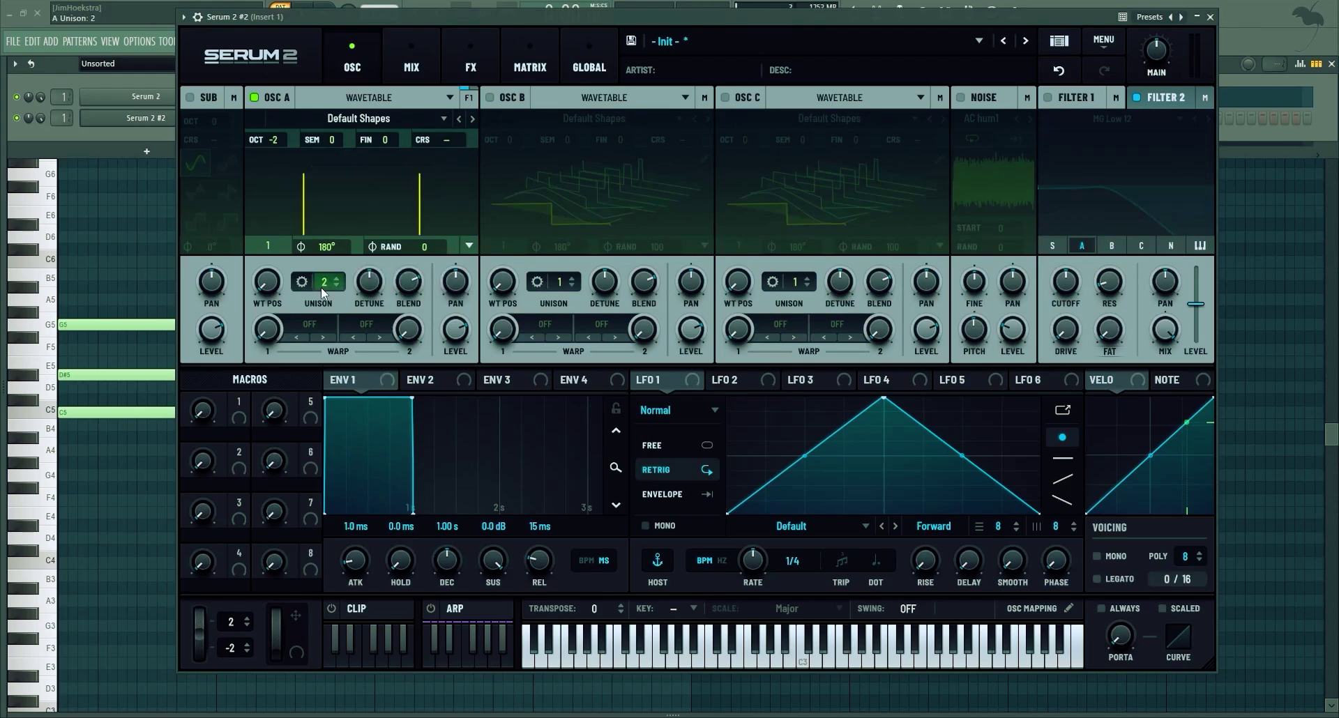
{"action": "key", "text": "v"}
- Reshape the Note curve into a steep ramp and assign Note to oscillator A's unison detune
{"action": "left_click", "coordinate": [1166, 382]}
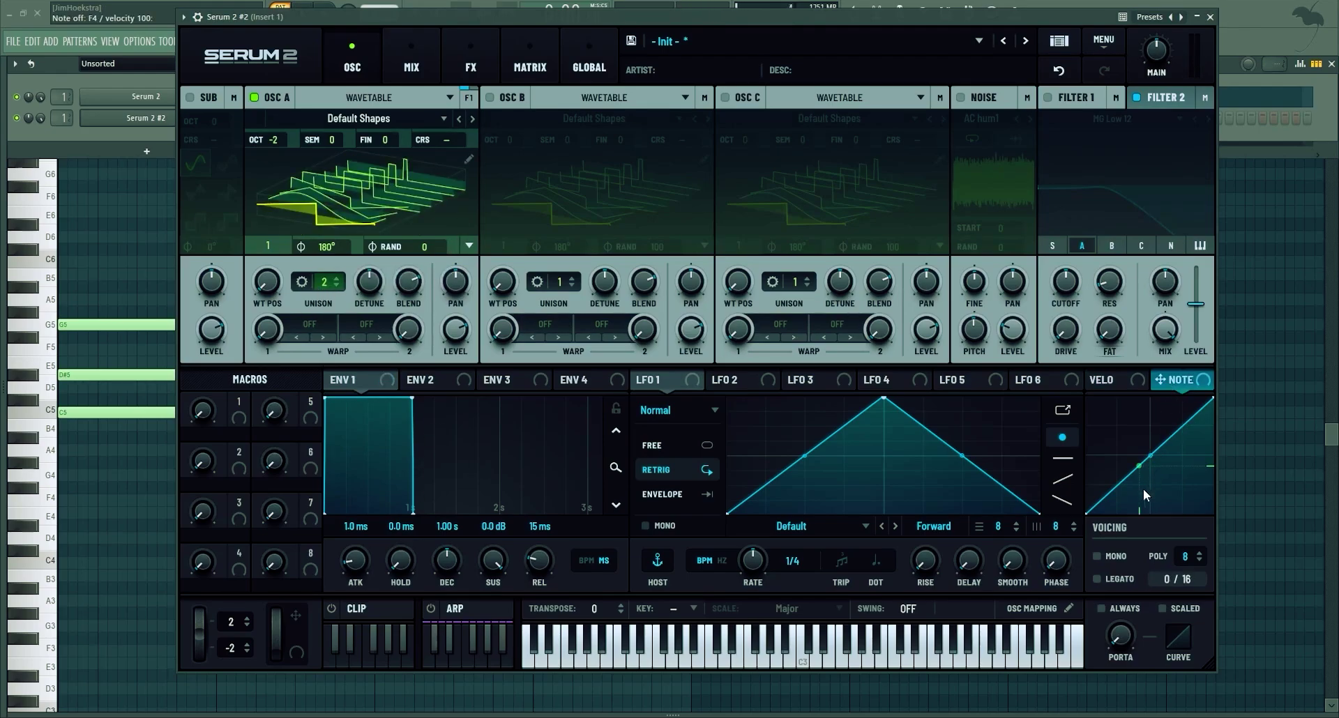
{"action": "double_click", "coordinate": [1143, 489]}
{"action": "left_click_drag", "start_coordinate": [1143, 488], "coordinate": [1140, 541]}
{"action": "double_click", "coordinate": [1170, 417]}
{"action": "mouse_move", "coordinate": [1170, 417]}
{"action": "left_mouse_down"}
{"action": "mouse_move", "coordinate": [1172, 371]}
{"action": "mouse_move", "coordinate": [348, 301]}
{"action": "mouse_move", "coordinate": [368, 283]}
{"action": "left_mouse_up"}
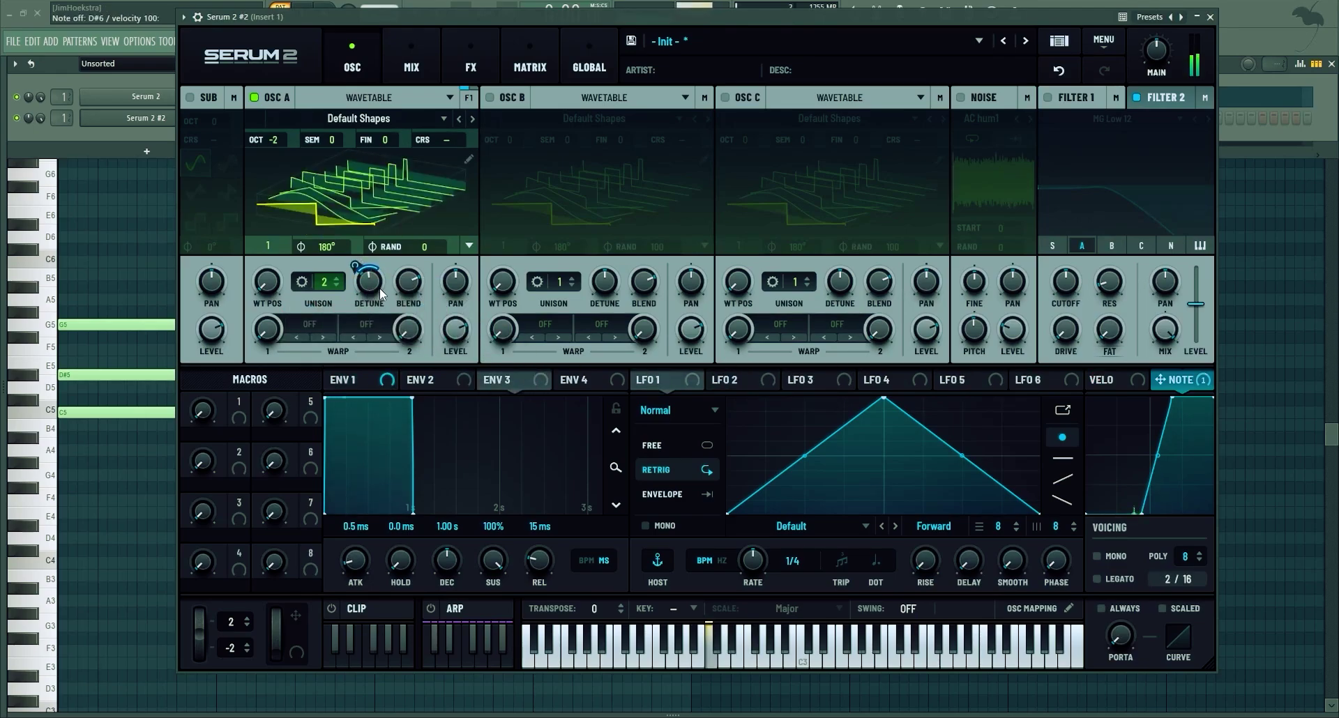
- Switch the voicing to mono and set oscillator A's unison width to -1
{"action": "left_click", "coordinate": [1098, 556]}
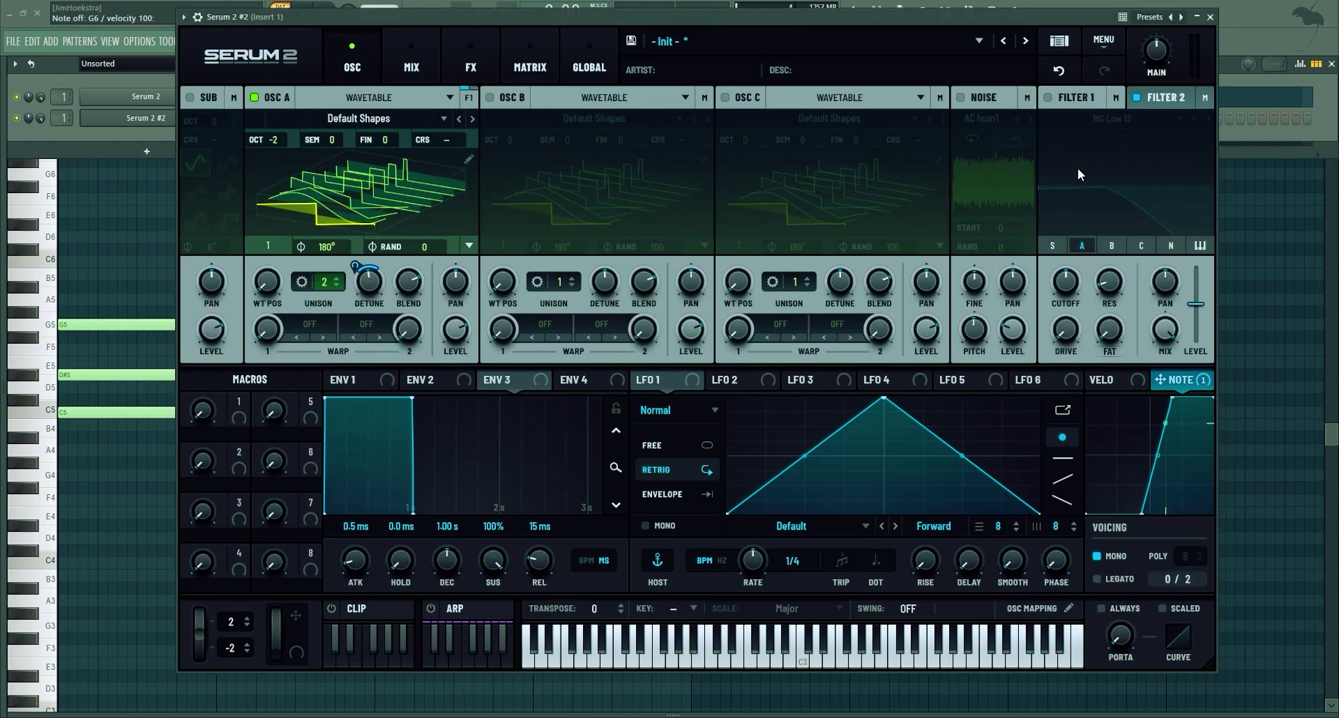
{"action": "left_click", "coordinate": [301, 284]}
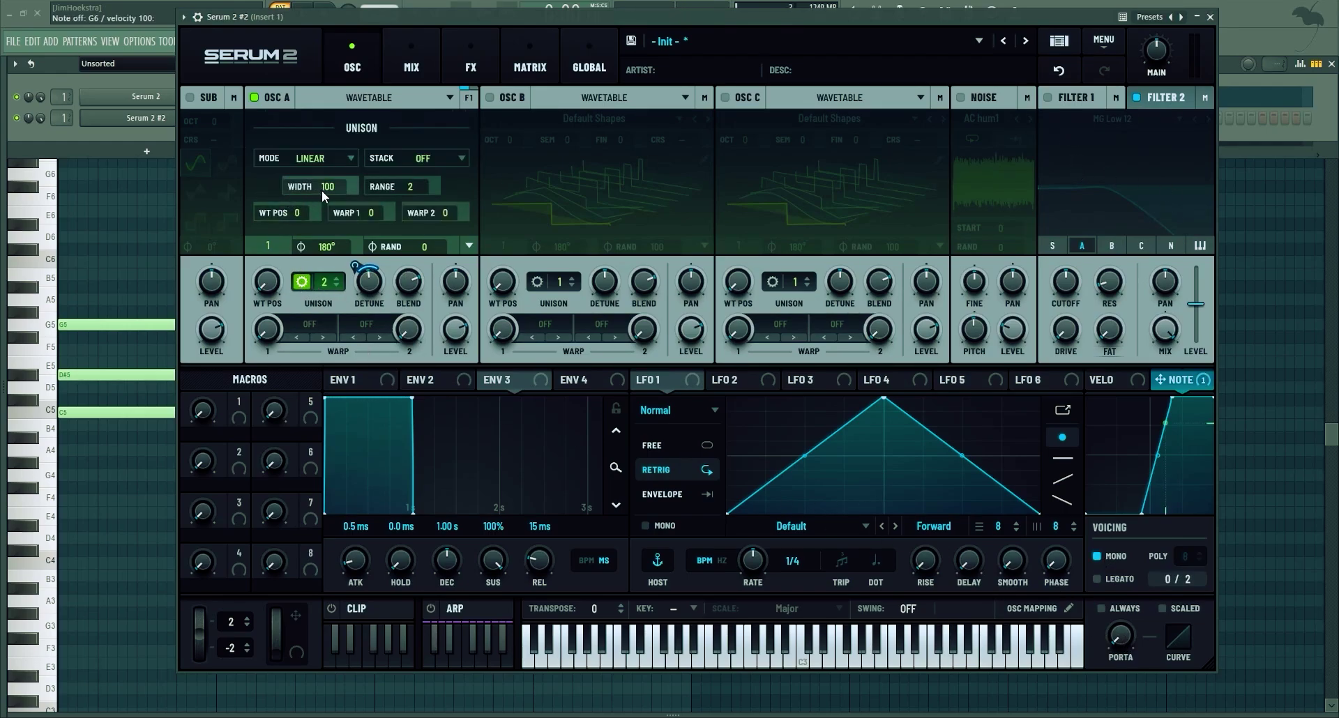
{"action": "left_click_drag", "start_coordinate": [324, 279], "coordinate": [324, 291]}
- Enable Filter 1 as MG Low 12 with the cutoff at 22050 Hz and raise its drive
{"action": "left_click", "coordinate": [1048, 98]}
{"action": "left_click_drag", "start_coordinate": [1067, 334], "coordinate": [1104, 219]}
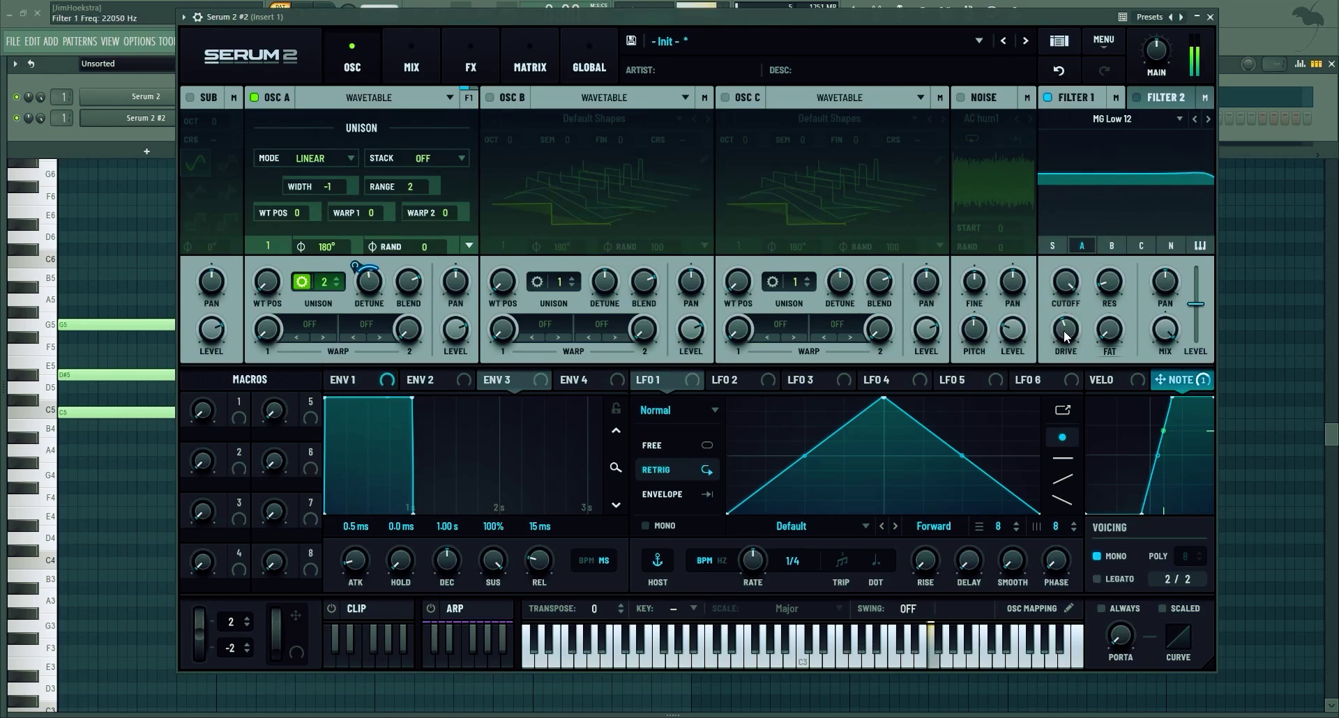
- Add a Distortion effect to the main chain in Sine Shaper mode with about 32% drive
{"action": "left_click", "coordinate": [411, 59]}
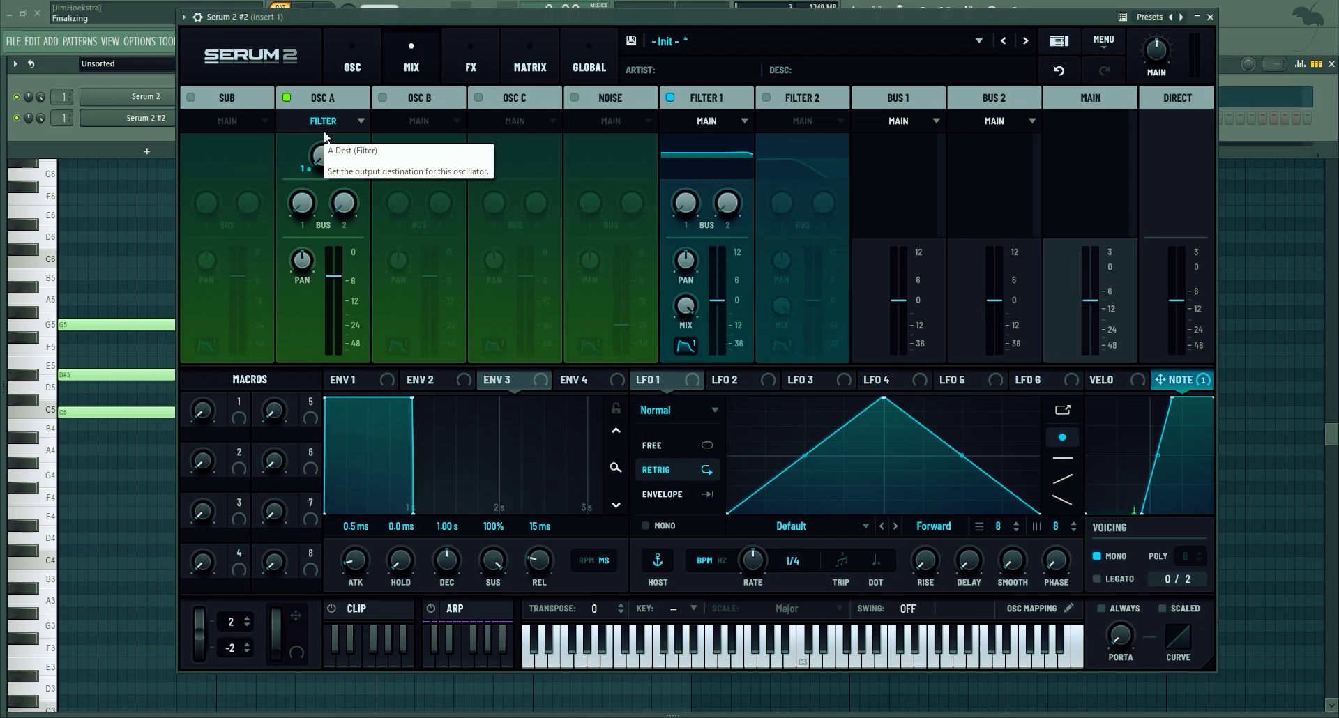
{"action": "left_click", "coordinate": [529, 60]}
{"action": "left_click", "coordinate": [469, 59]}
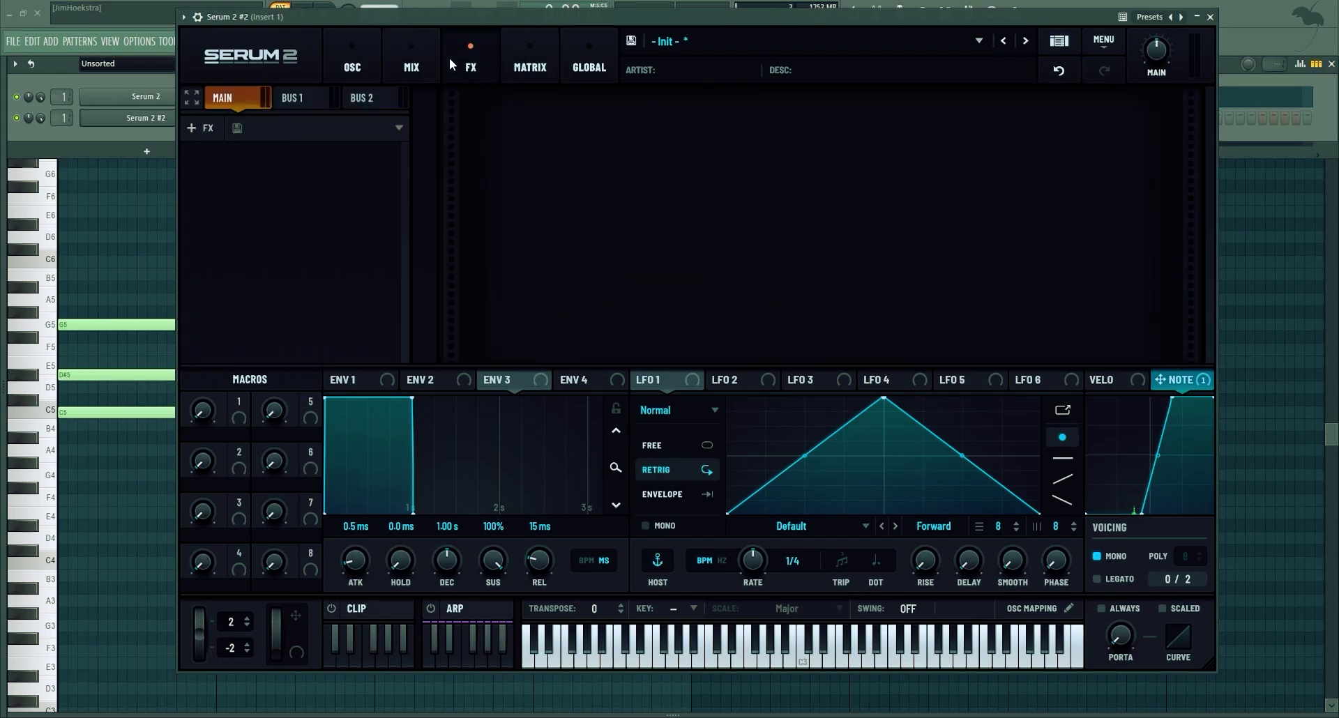
{"action": "left_click", "coordinate": [200, 128]}
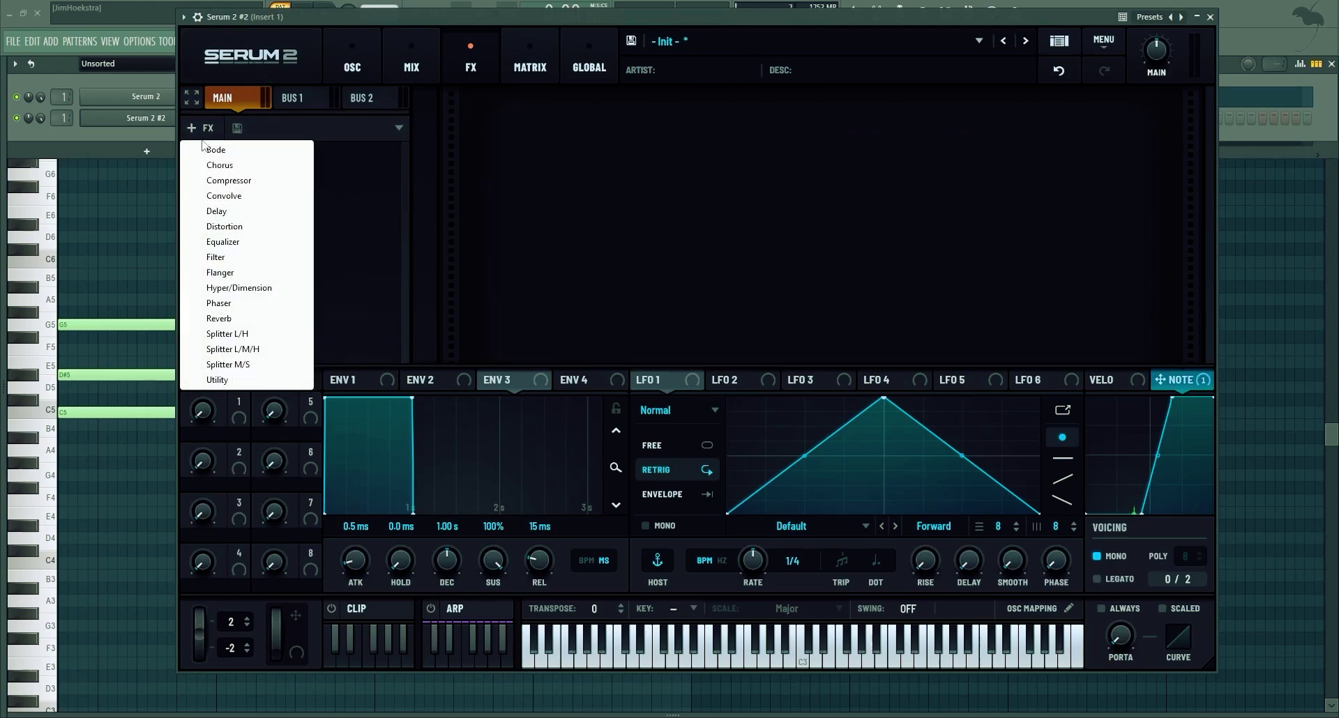
{"action": "left_click", "coordinate": [235, 226]}
{"action": "left_click", "coordinate": [617, 143]}
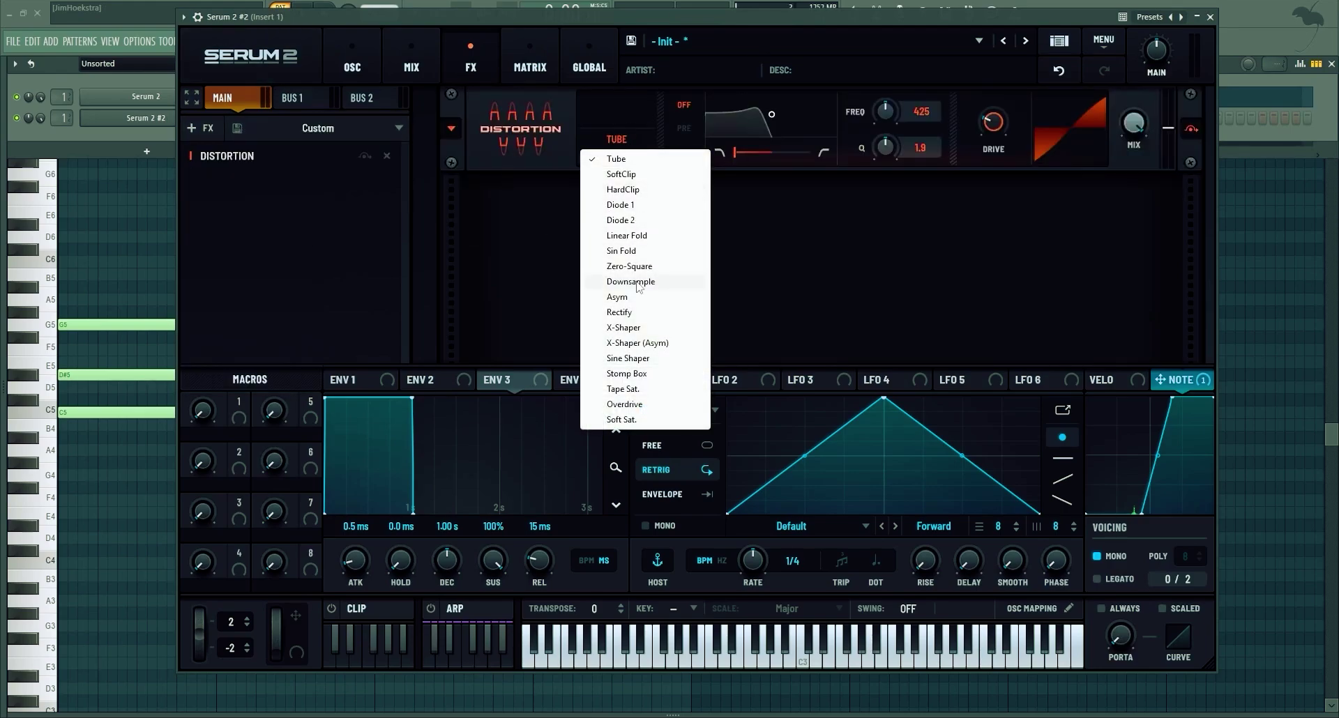
{"action": "left_click", "coordinate": [631, 359]}
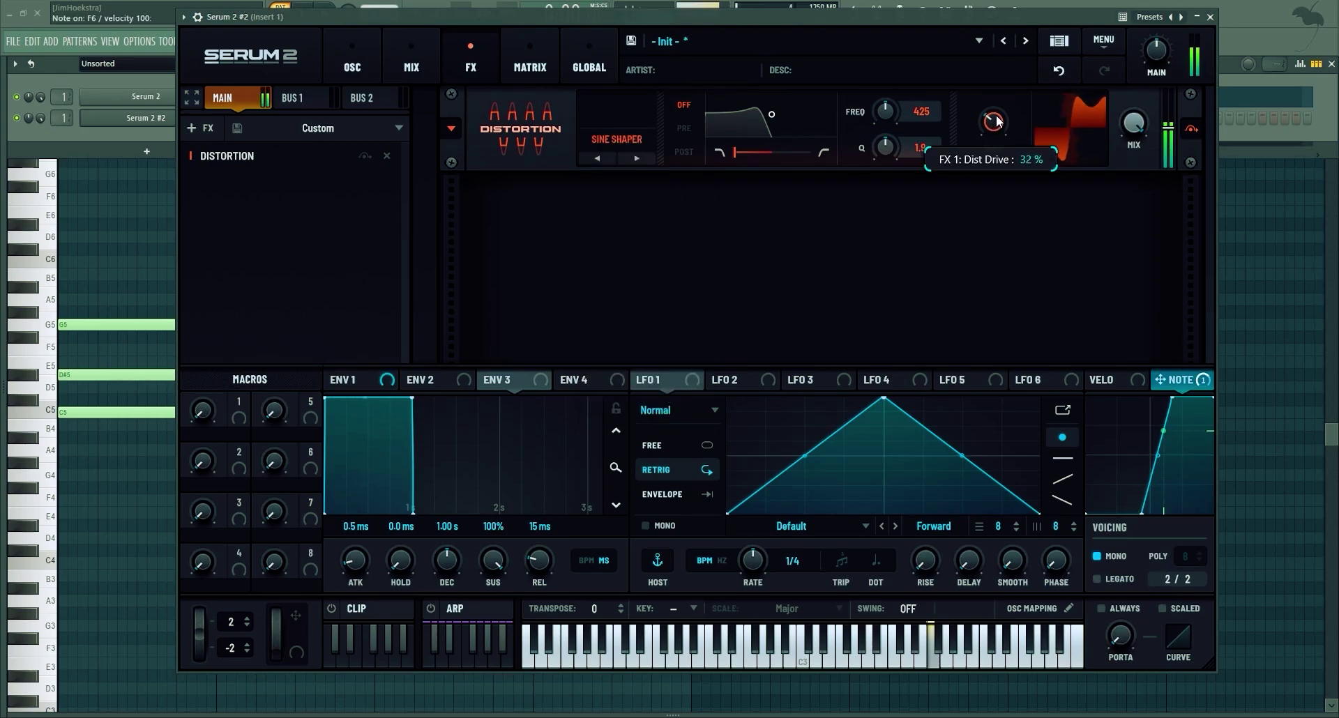
- Add a Splitter L/H to the main effects chain and place a Compressor on its lows band
{"action": "left_click", "coordinate": [199, 128]}
{"action": "left_click", "coordinate": [240, 334]}
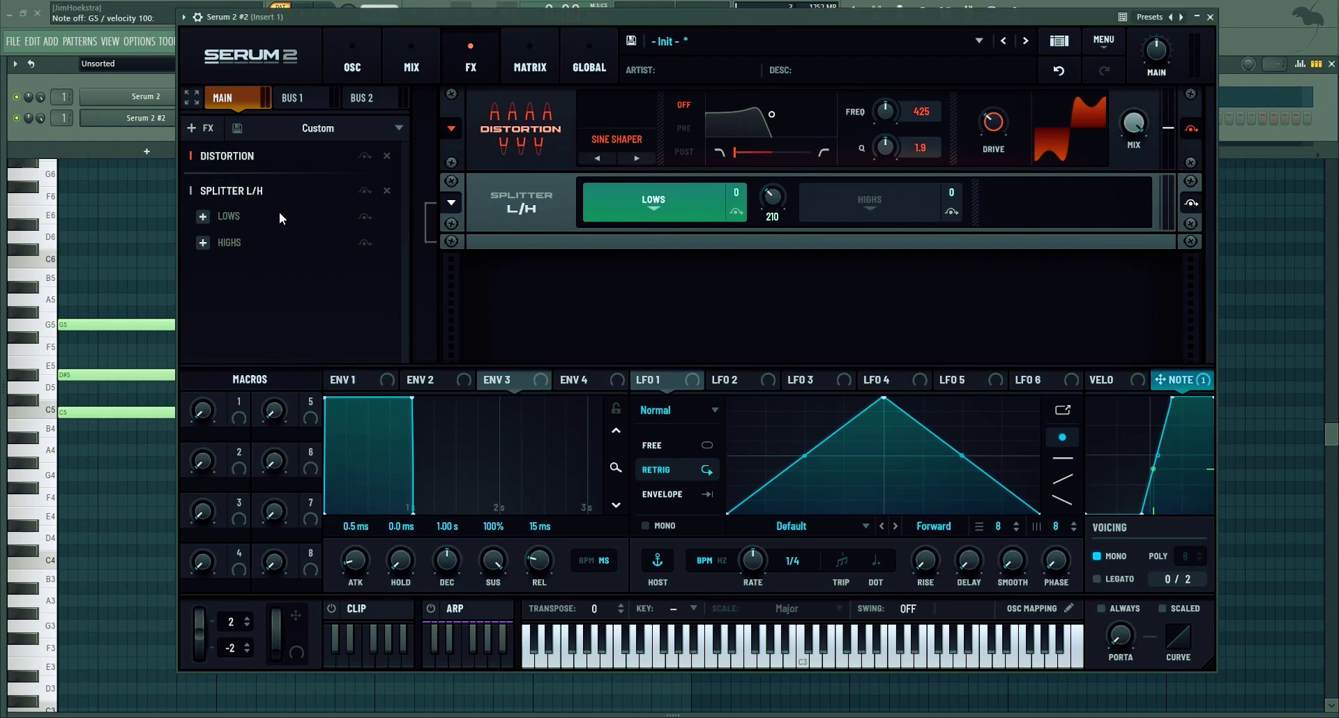
{"action": "left_click", "coordinate": [240, 213]}
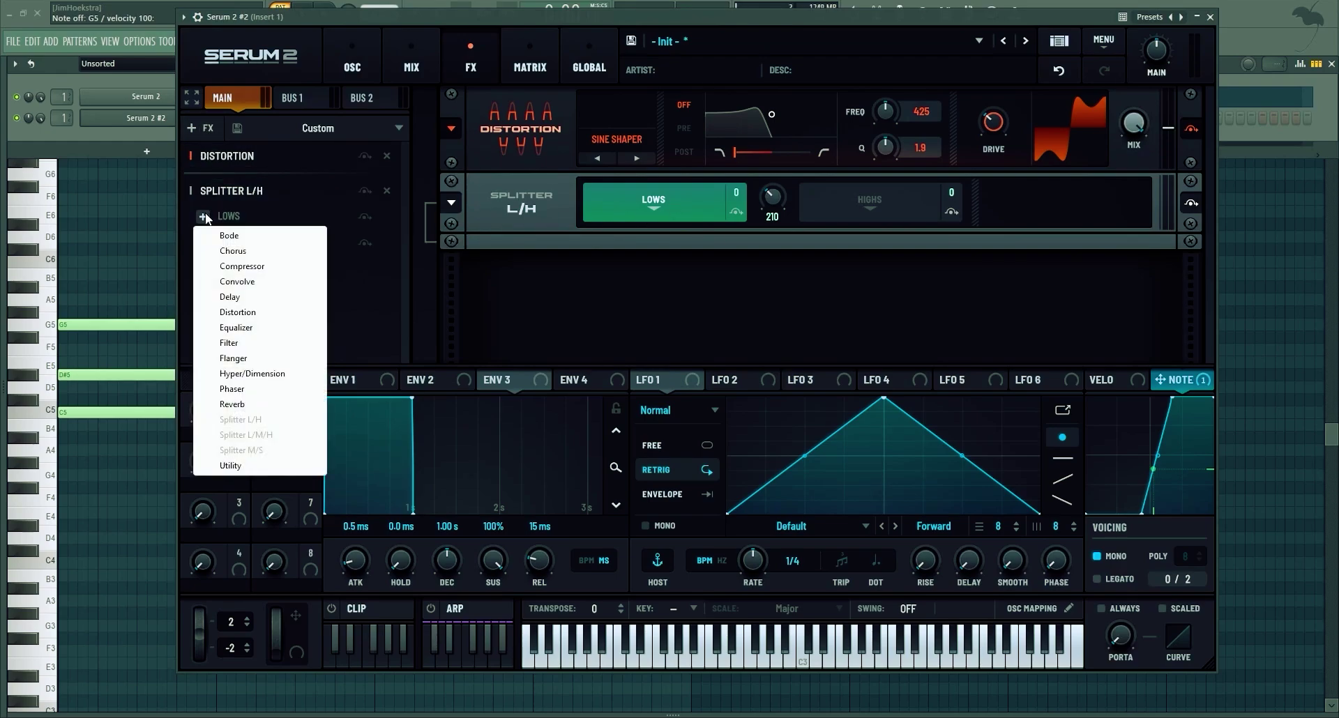
{"action": "left_click", "coordinate": [236, 272]}
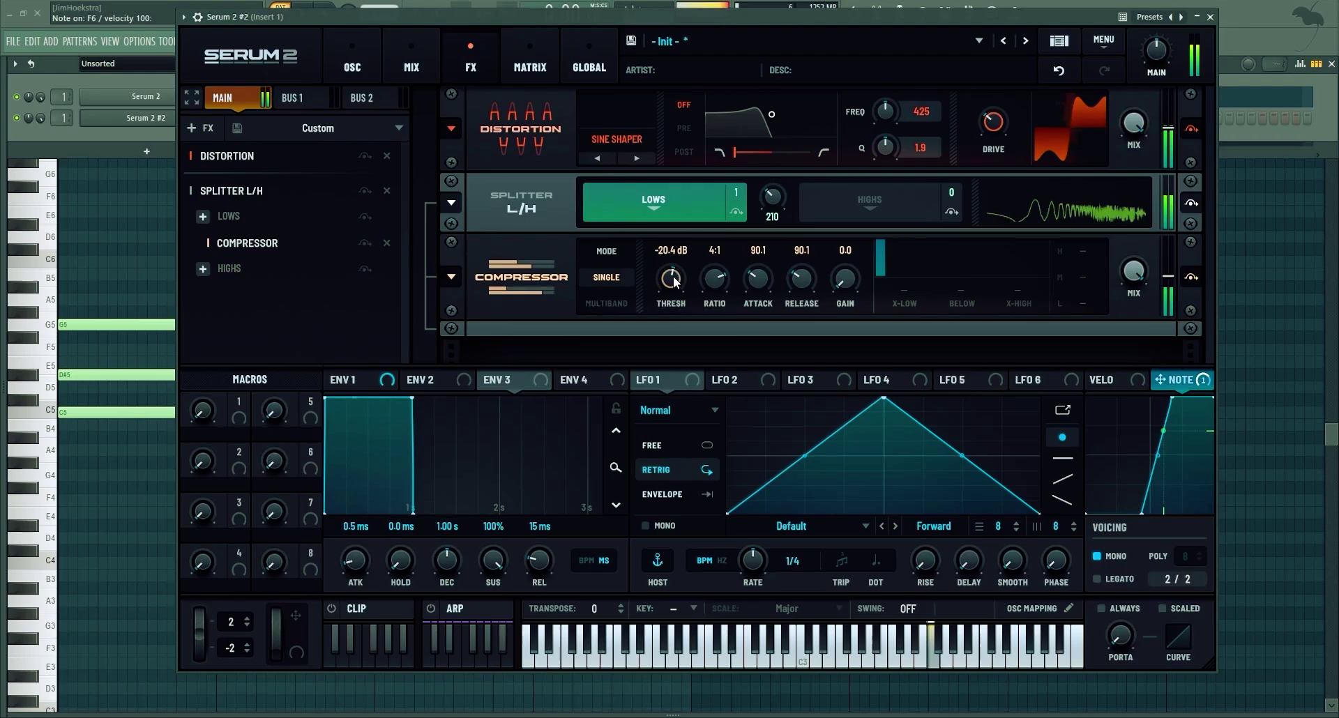
- Add a Chorus to the highs band with reduced mix and about 10757 Hz LPF, and set the splitter crossover to 5874 Hz
{"action": "left_click", "coordinate": [220, 265]}
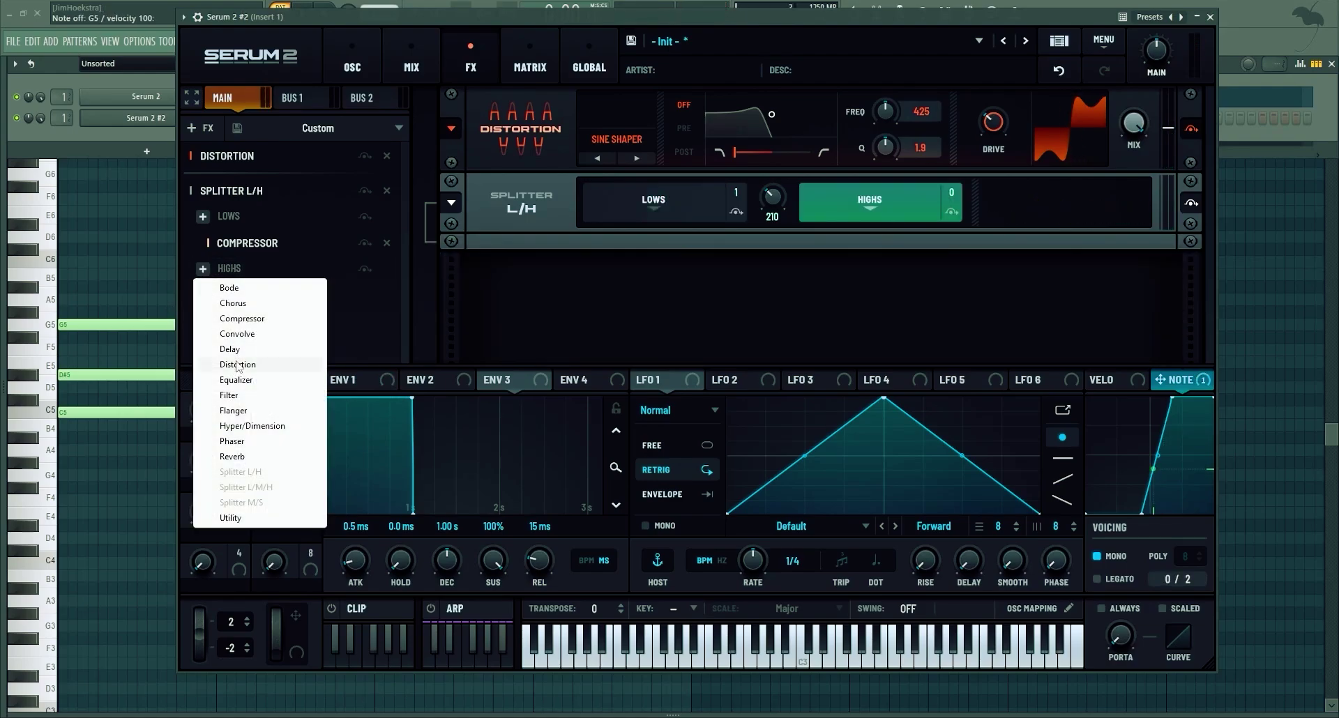
{"action": "left_click", "coordinate": [233, 303]}
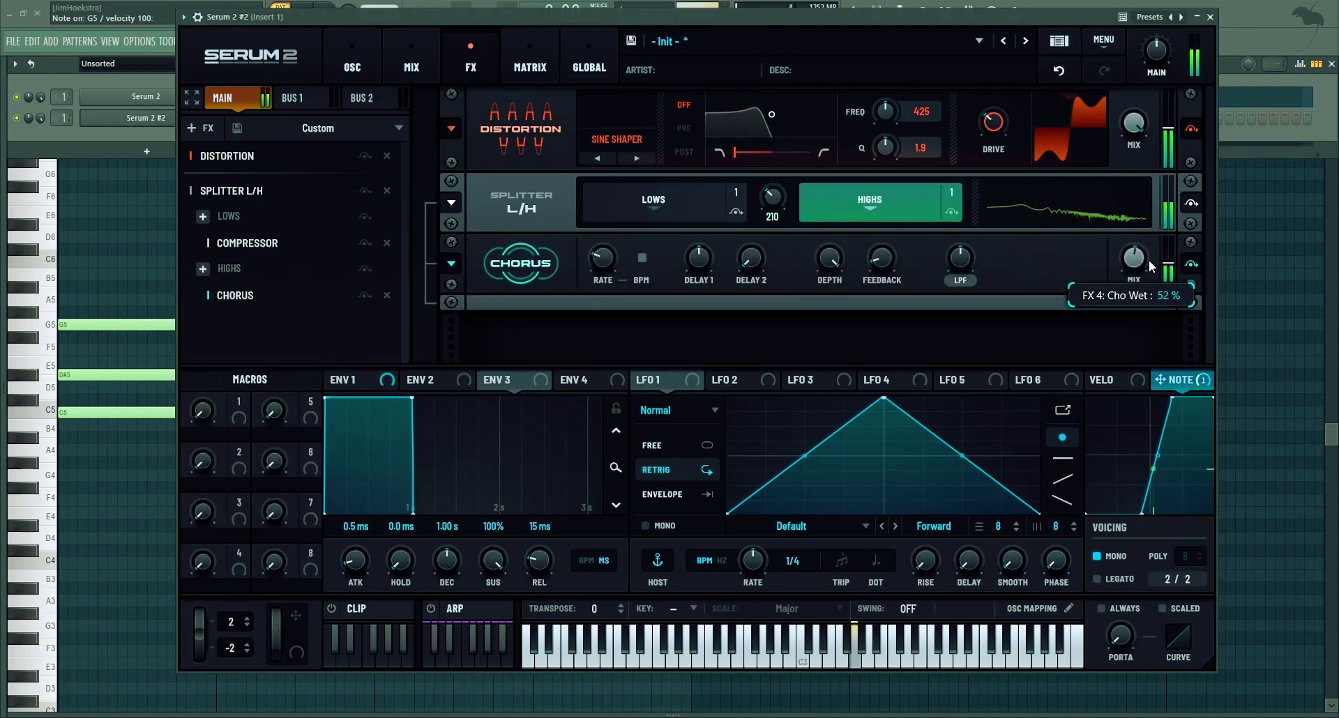
{"action": "left_click_drag", "start_coordinate": [1147, 258], "coordinate": [1148, 270]}
{"action": "left_click_drag", "start_coordinate": [973, 266], "coordinate": [997, 187]}
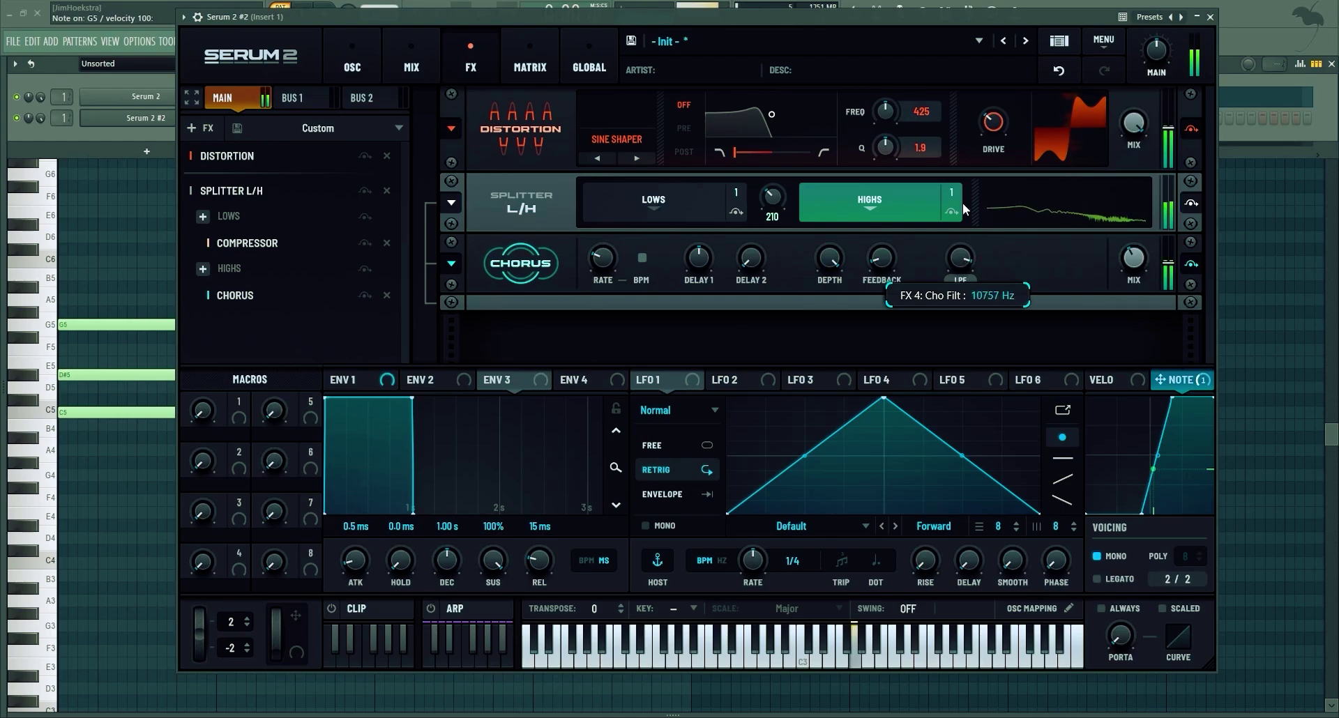
{"action": "left_click_drag", "start_coordinate": [771, 198], "coordinate": [788, 115]}
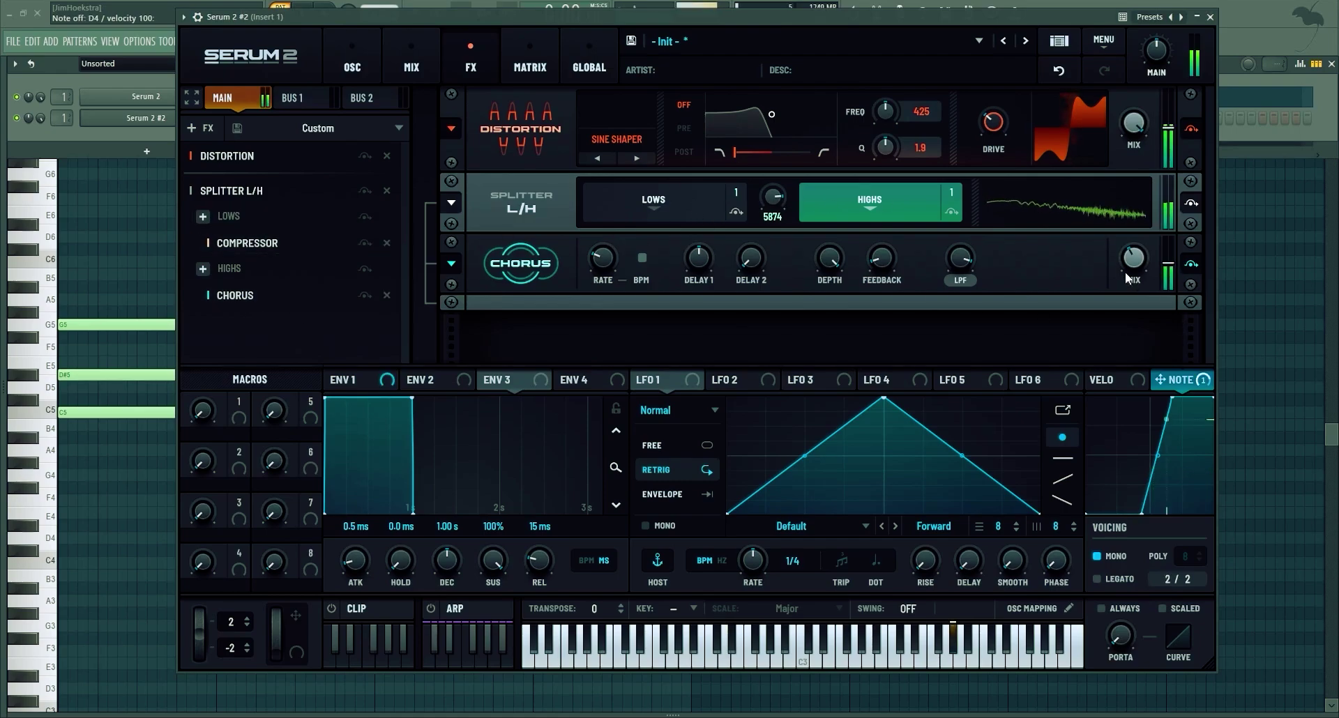
- Append a second Distortion after the splitter in the main chain, set to SoftClip with its drive raised
{"action": "left_click", "coordinate": [194, 126]}
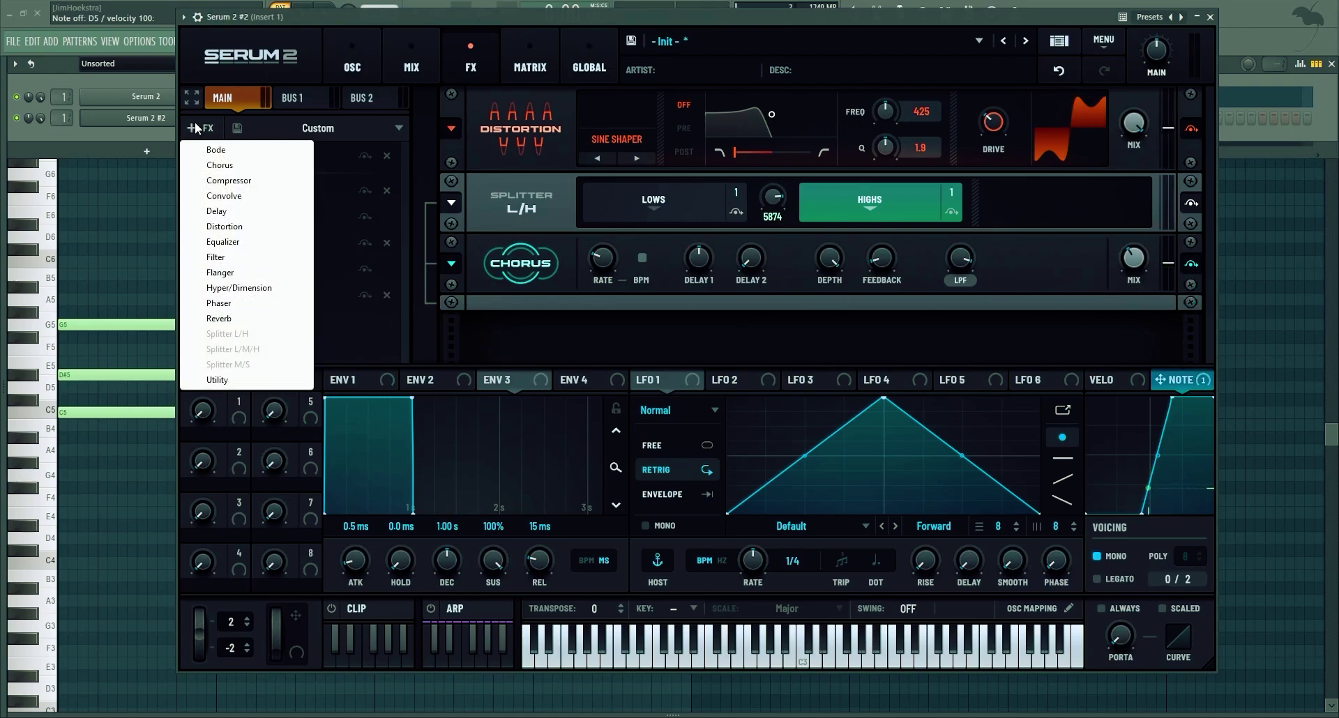
{"action": "left_click", "coordinate": [225, 226]}
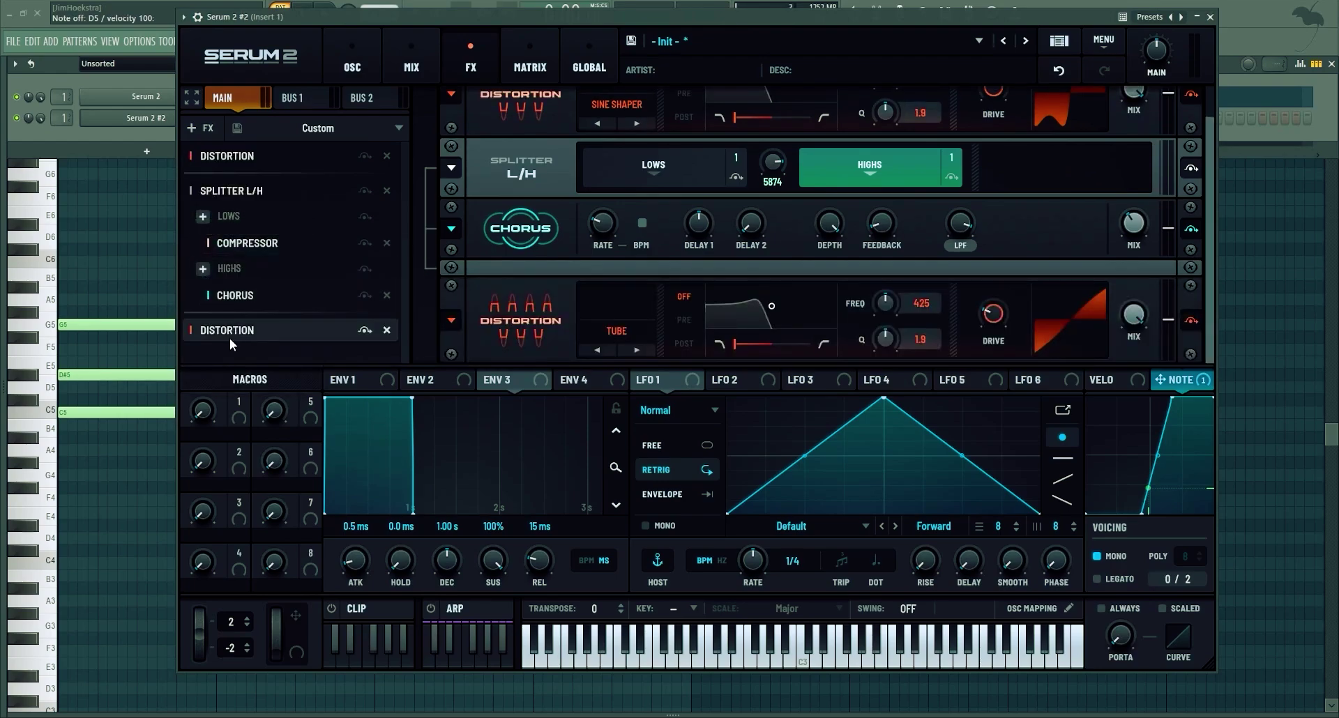
{"action": "left_click", "coordinate": [606, 329]}
{"action": "left_click", "coordinate": [642, 385]}
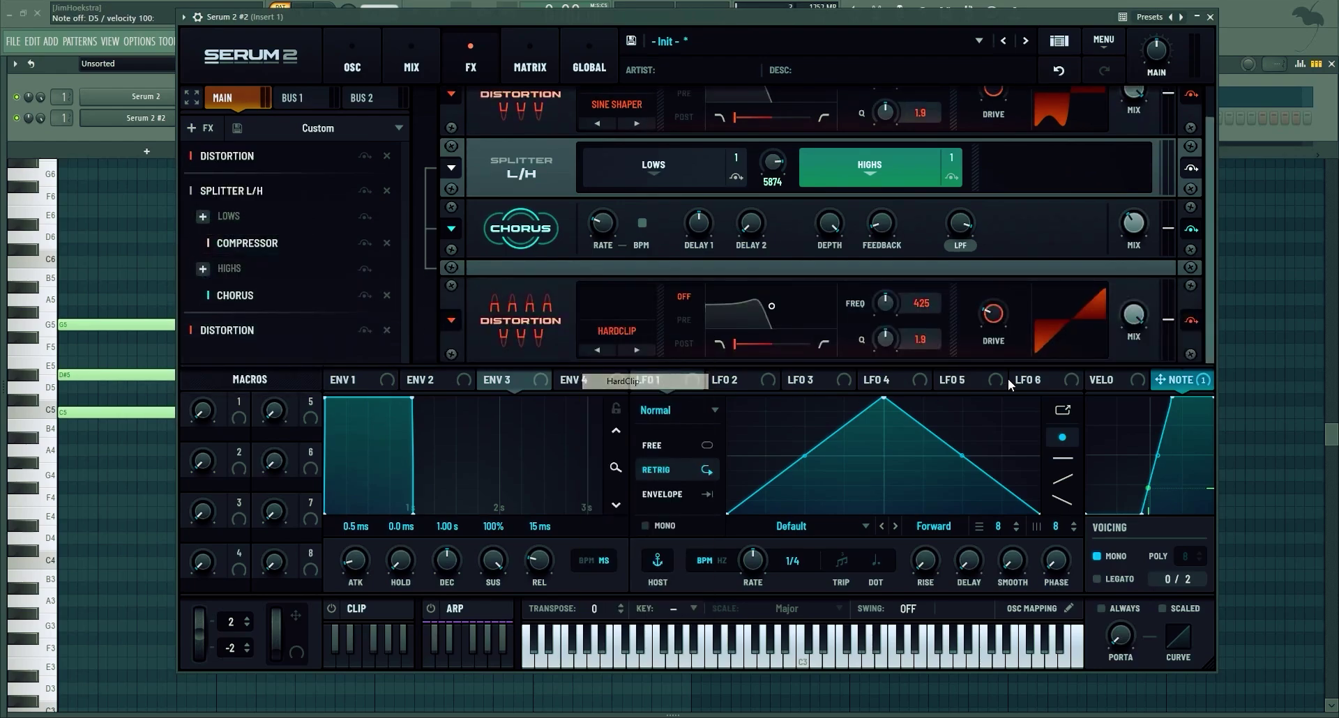
{"action": "left_click_drag", "start_coordinate": [1039, 210], "coordinate": [1039, 228]}
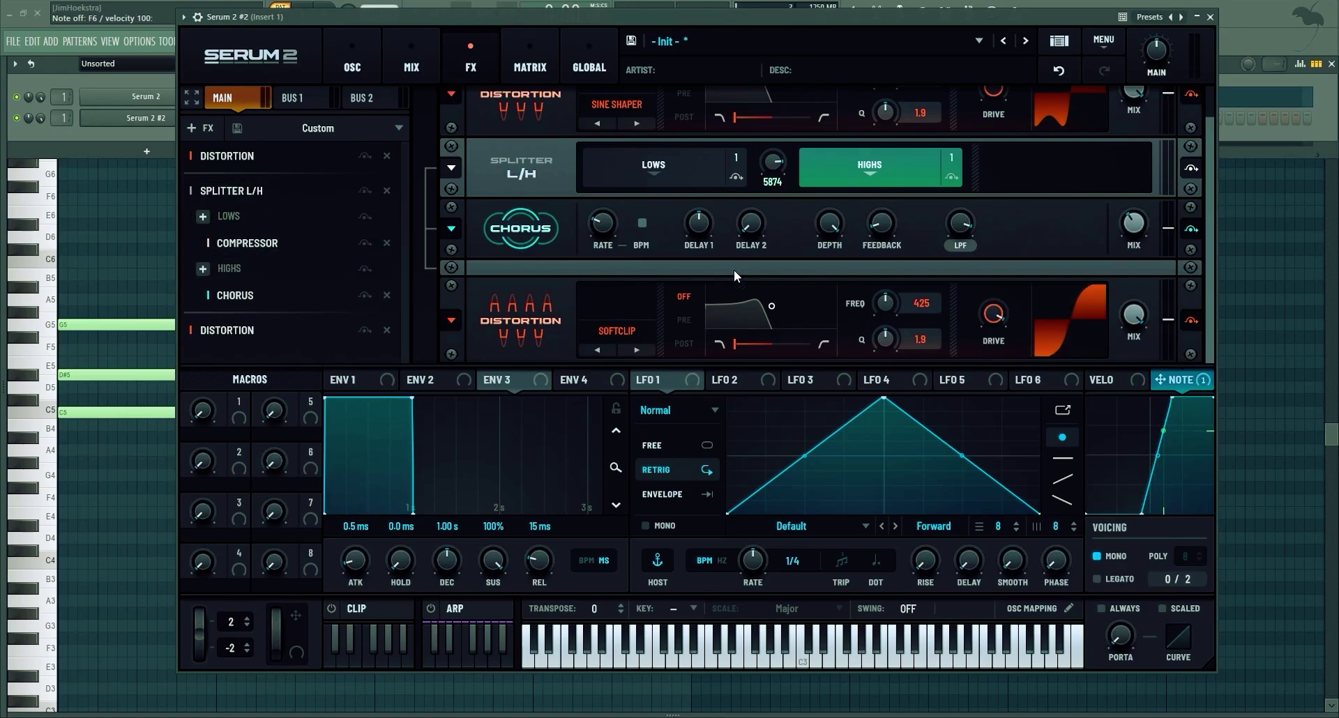
- Lower the LPF of the highs-band Chorus and set the splitter crossover to 1534 Hz
{"action": "left_click_drag", "start_coordinate": [960, 223], "coordinate": [968, 244]}
{"action": "left_click_drag", "start_coordinate": [968, 220], "coordinate": [968, 234]}
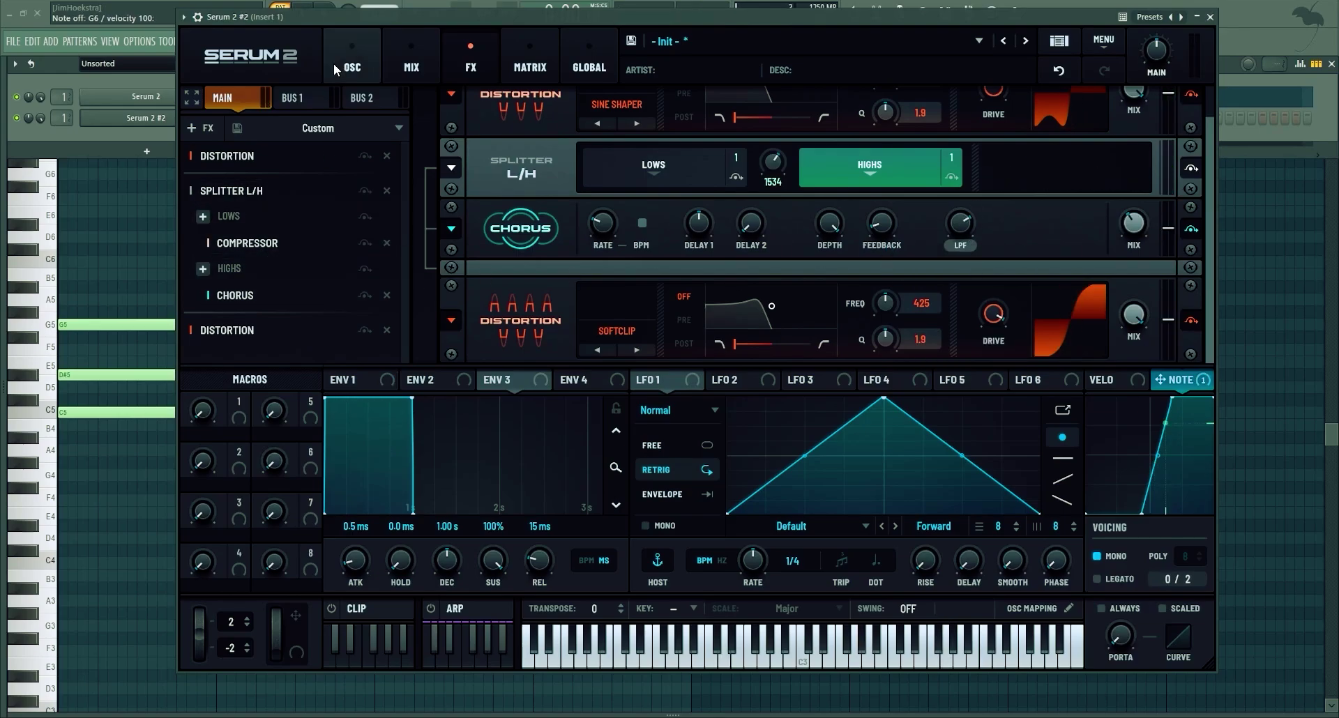
- Raise oscillator A's send to Bus 1 and add a Convolve there with the 10m Scatter impulse and a larger size
{"action": "left_click", "coordinate": [416, 40]}
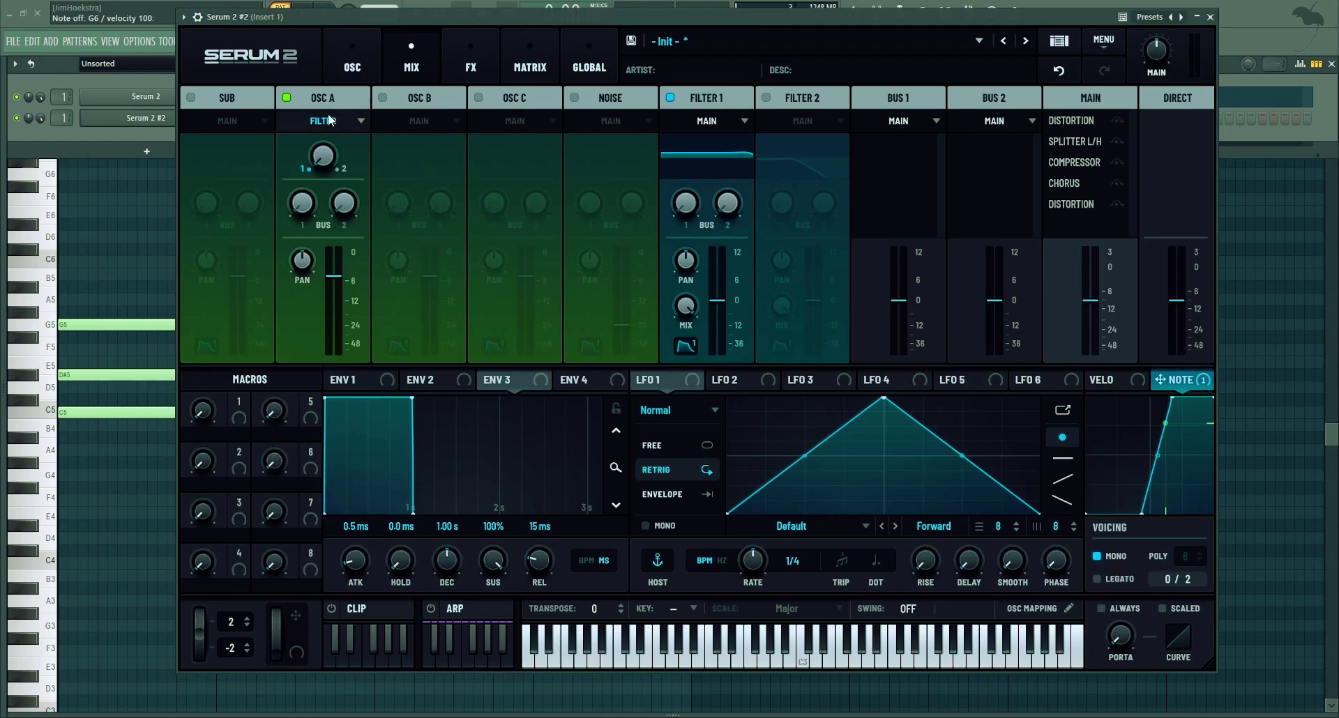
{"action": "mouse_move", "coordinate": [305, 188]}
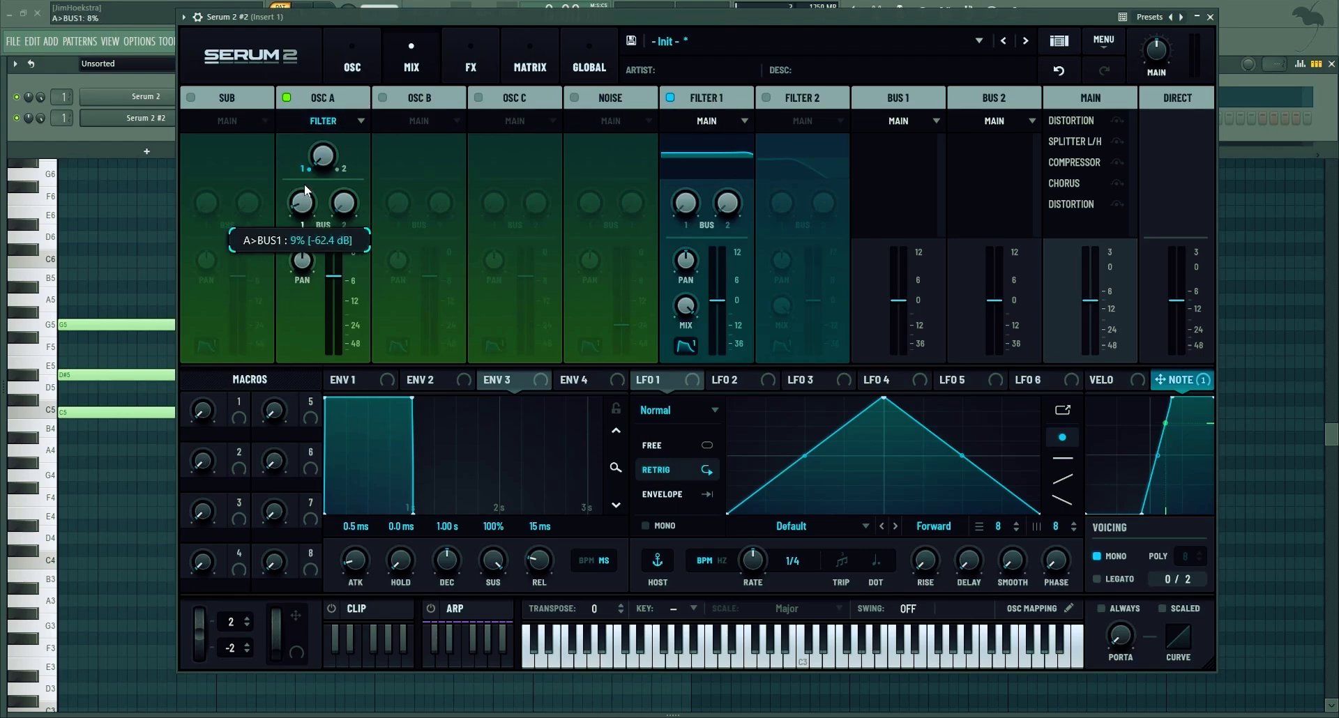
{"action": "left_click", "coordinate": [488, 70]}
{"action": "left_click", "coordinate": [310, 103]}
{"action": "left_click", "coordinate": [199, 129]}
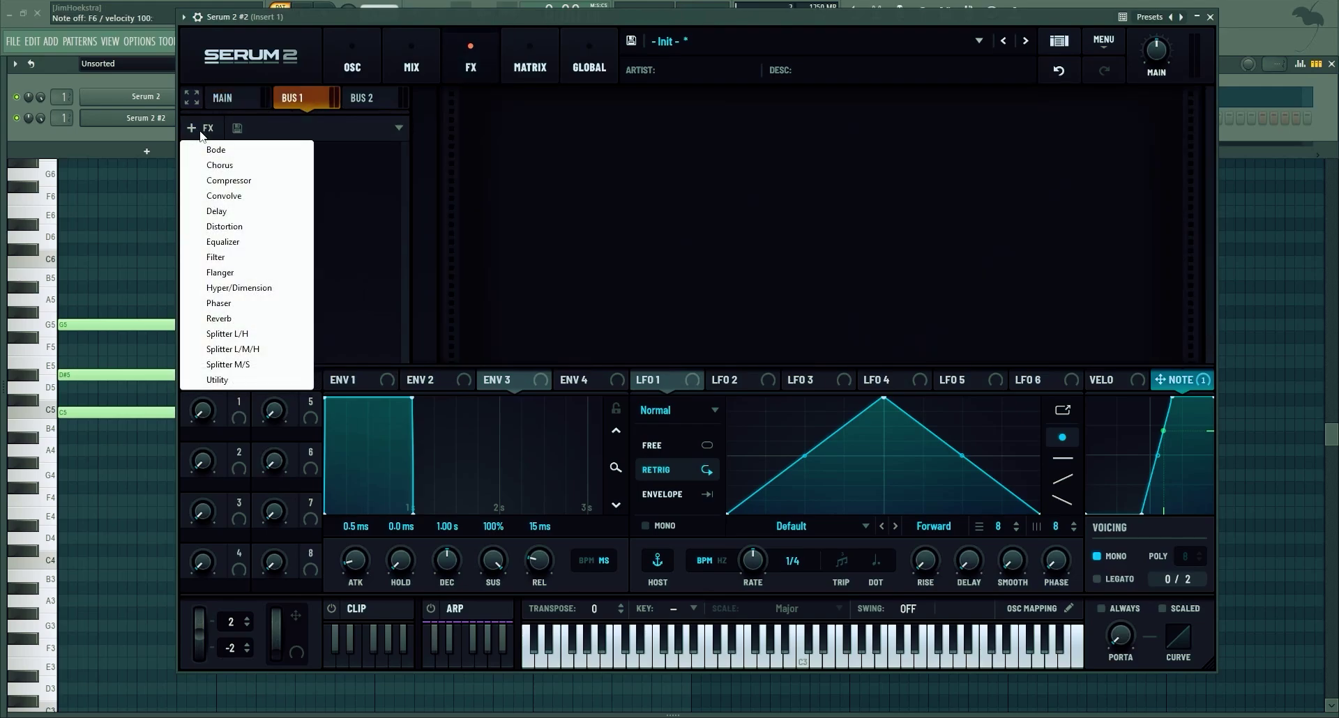
{"action": "left_click", "coordinate": [249, 196]}
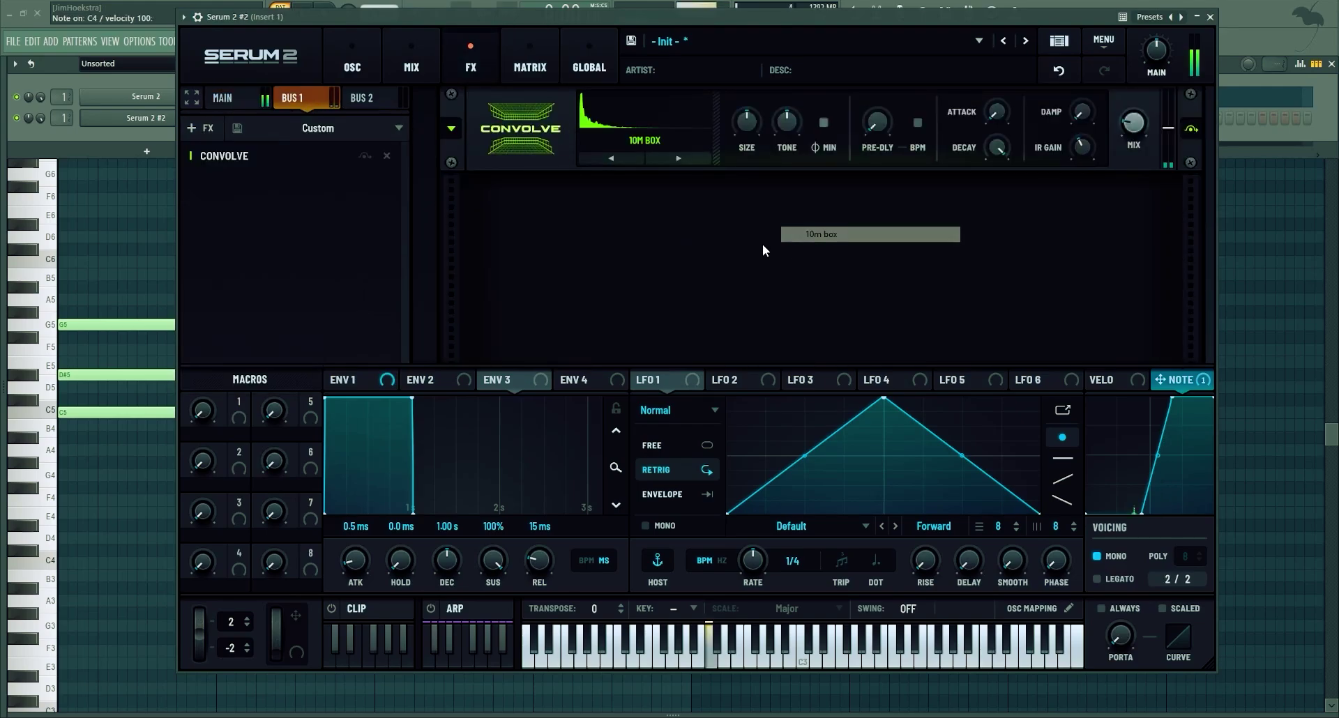
{"action": "left_click_drag", "start_coordinate": [755, 140], "coordinate": [749, 88]}
{"action": "left_click", "coordinate": [672, 157]}
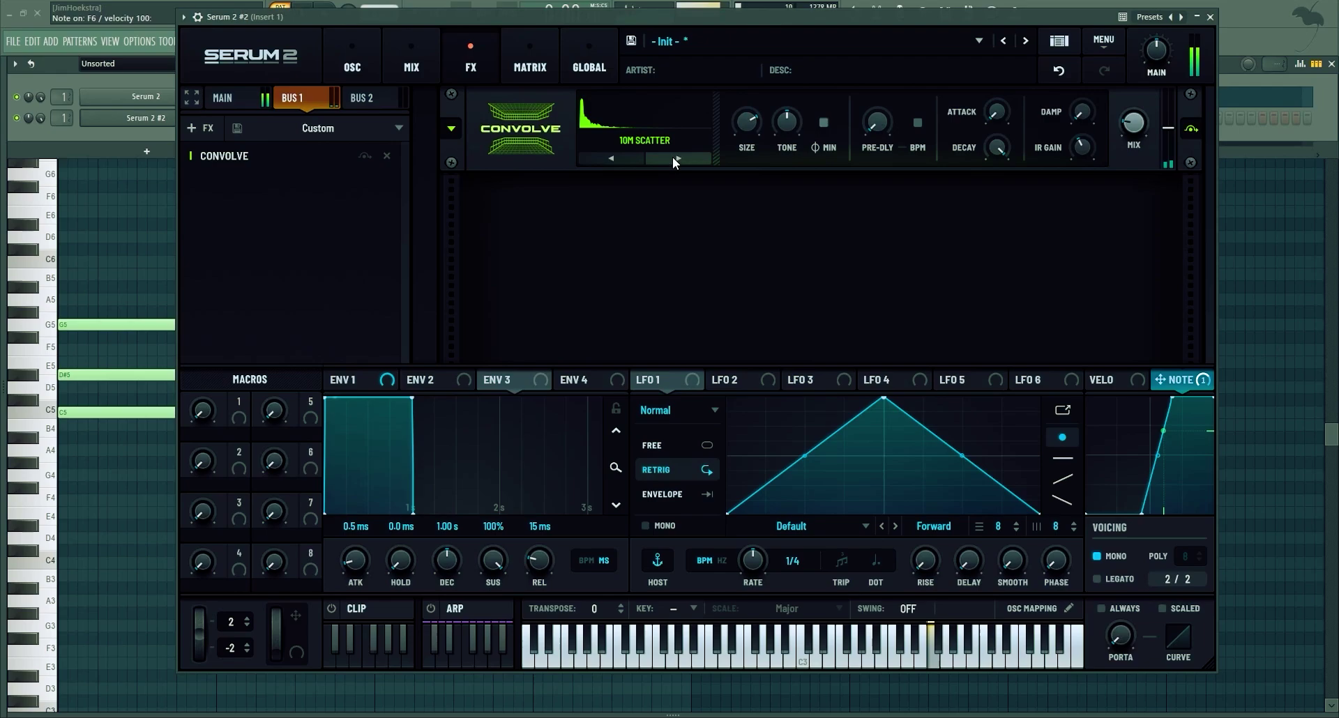
- Route oscillator A to None with its Bus 1 send raised, Bus 1 to Direct, and Filter 1's output to Filter
{"action": "left_click", "coordinate": [421, 57]}
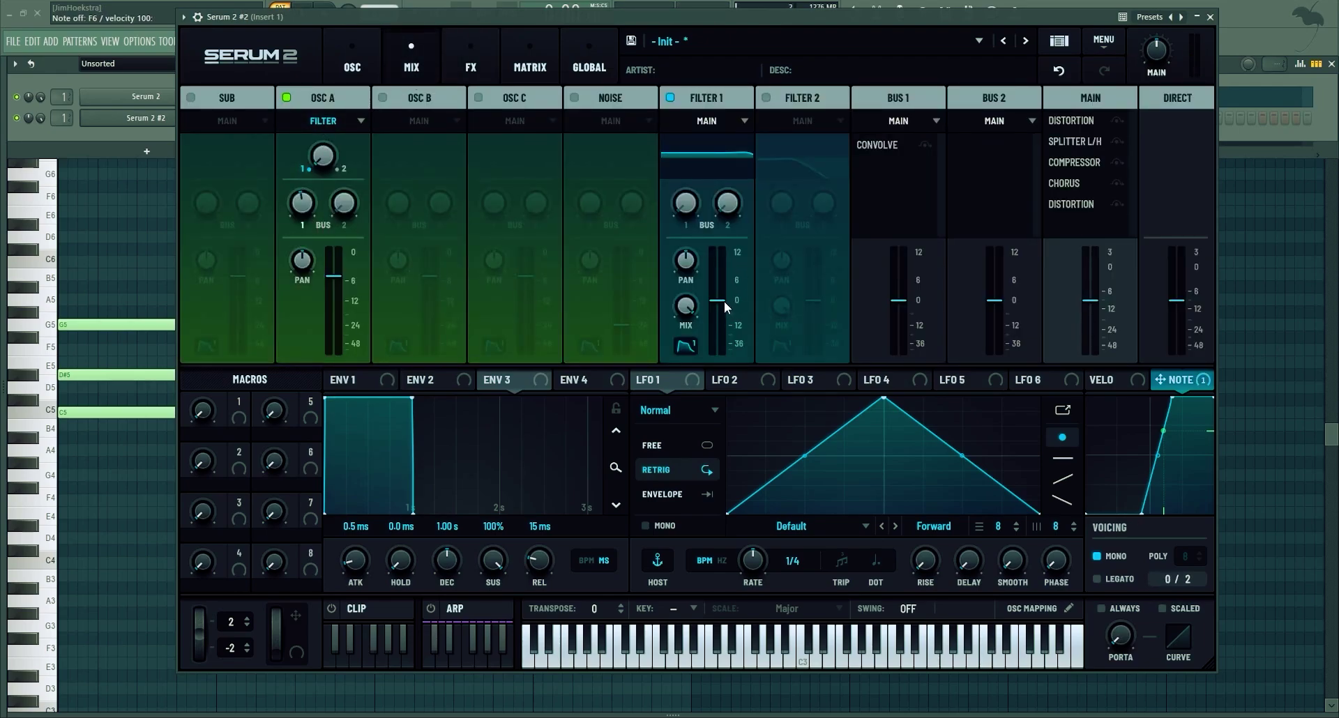
{"action": "left_click_drag", "start_coordinate": [724, 301], "coordinate": [724, 295]}
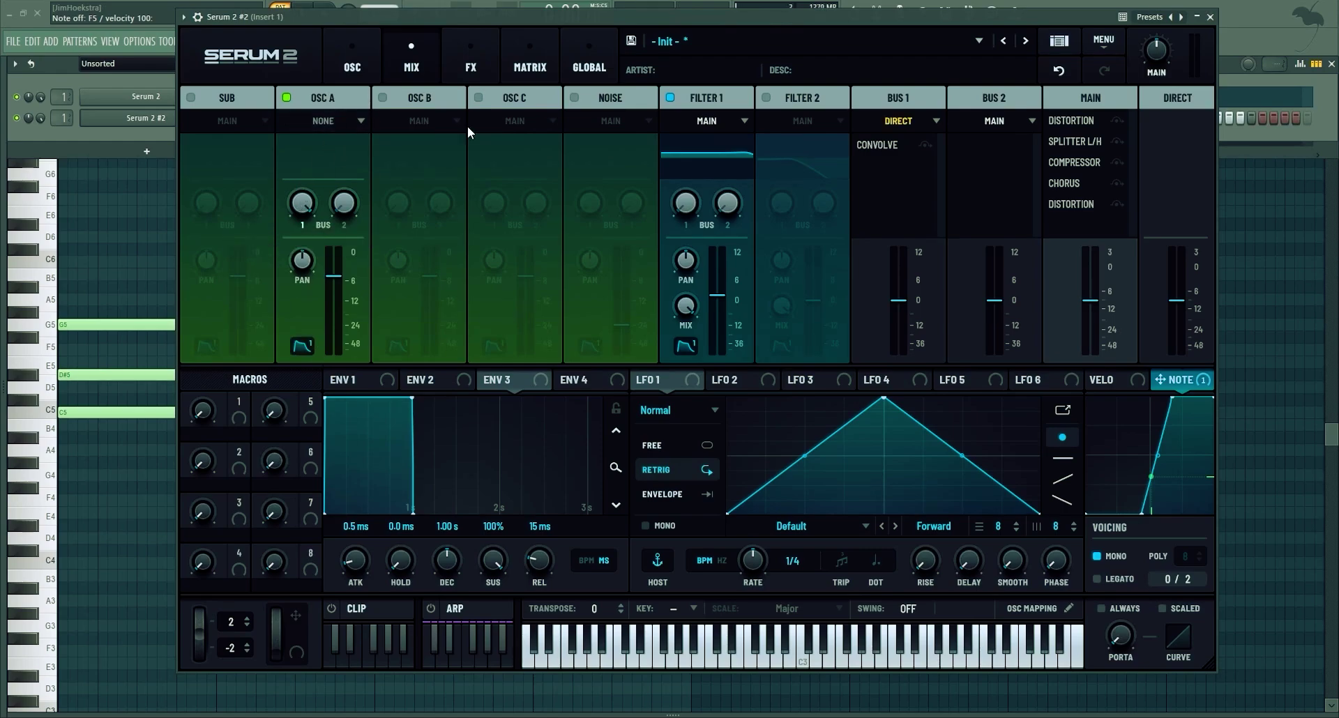
{"action": "left_click", "coordinate": [719, 123]}
{"action": "left_click", "coordinate": [696, 186]}
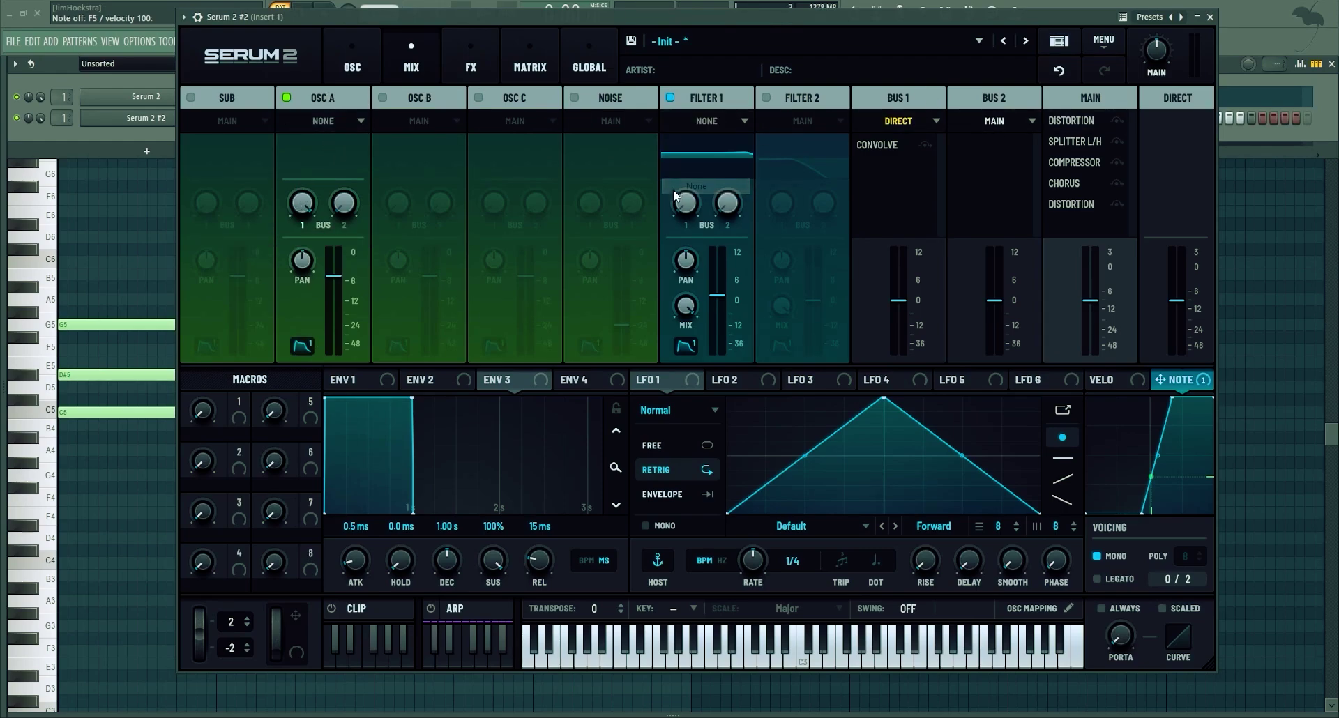
{"action": "left_click", "coordinate": [707, 121]}
{"action": "left_click", "coordinate": [708, 155]}
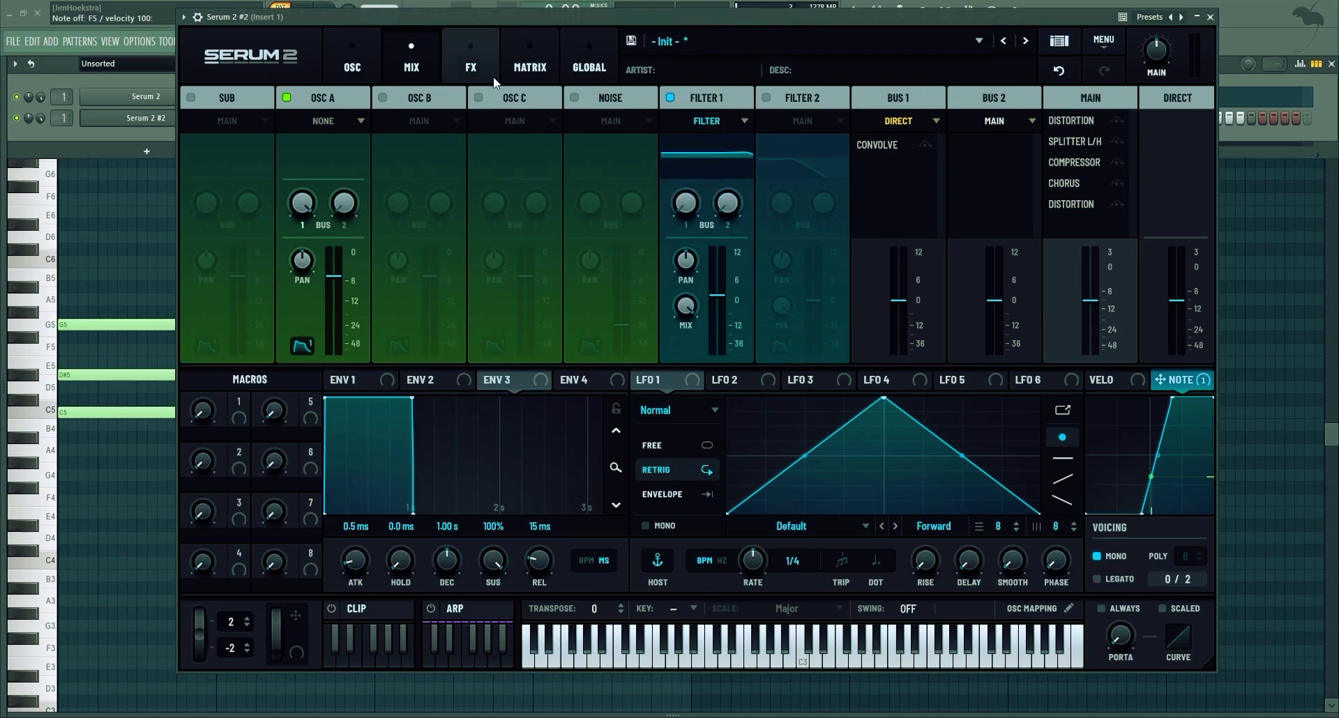
- Load the Hyper3 impulse response into the Bus 1 Convolve and raise its tone and mix
{"action": "left_click", "coordinate": [471, 63]}
{"action": "left_click", "coordinate": [307, 103]}
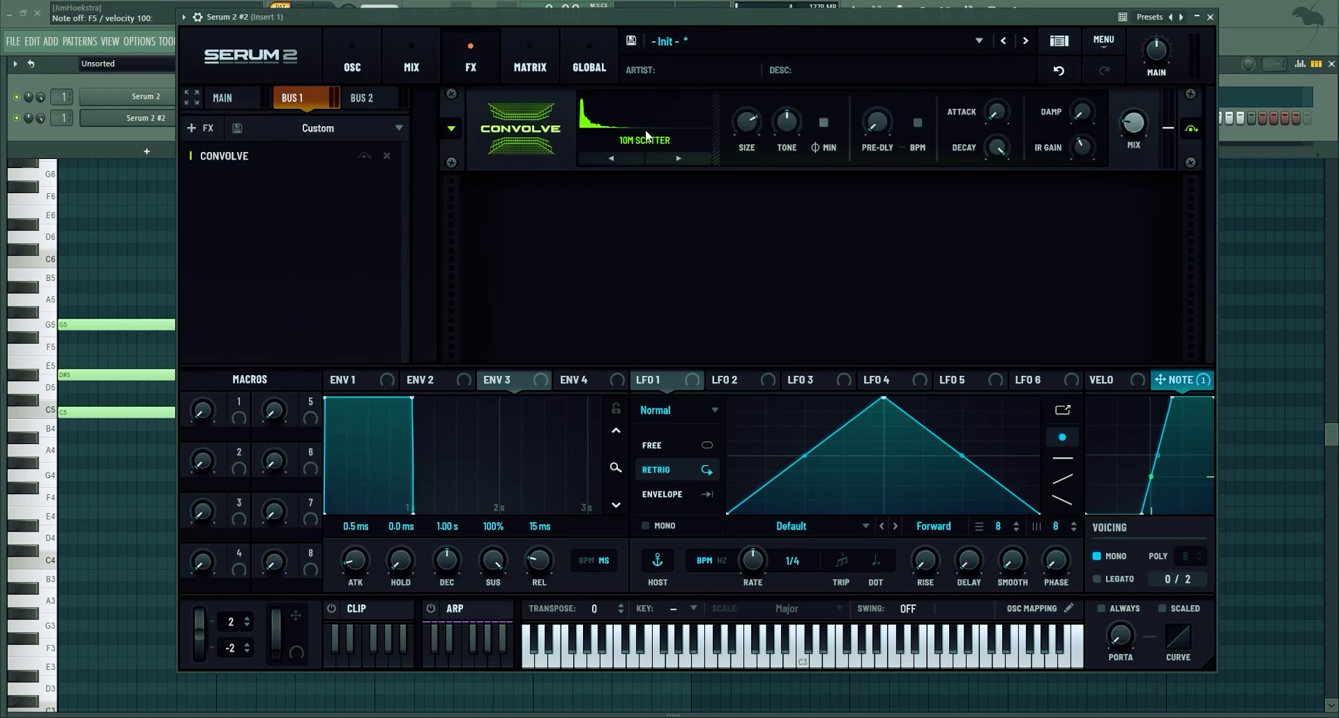
{"action": "left_click", "coordinate": [633, 148]}
{"action": "mouse_move", "coordinate": [647, 166]}
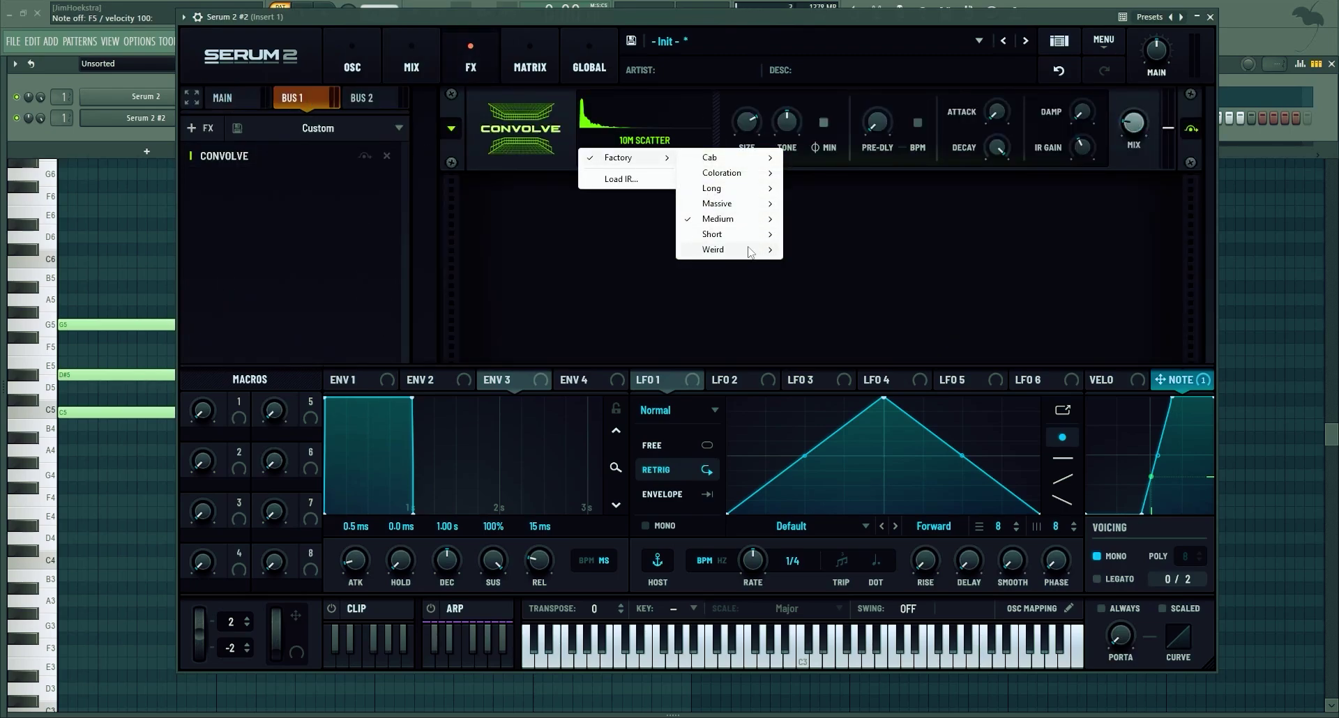
{"action": "mouse_move", "coordinate": [749, 252]}
{"action": "left_click", "coordinate": [825, 252]}
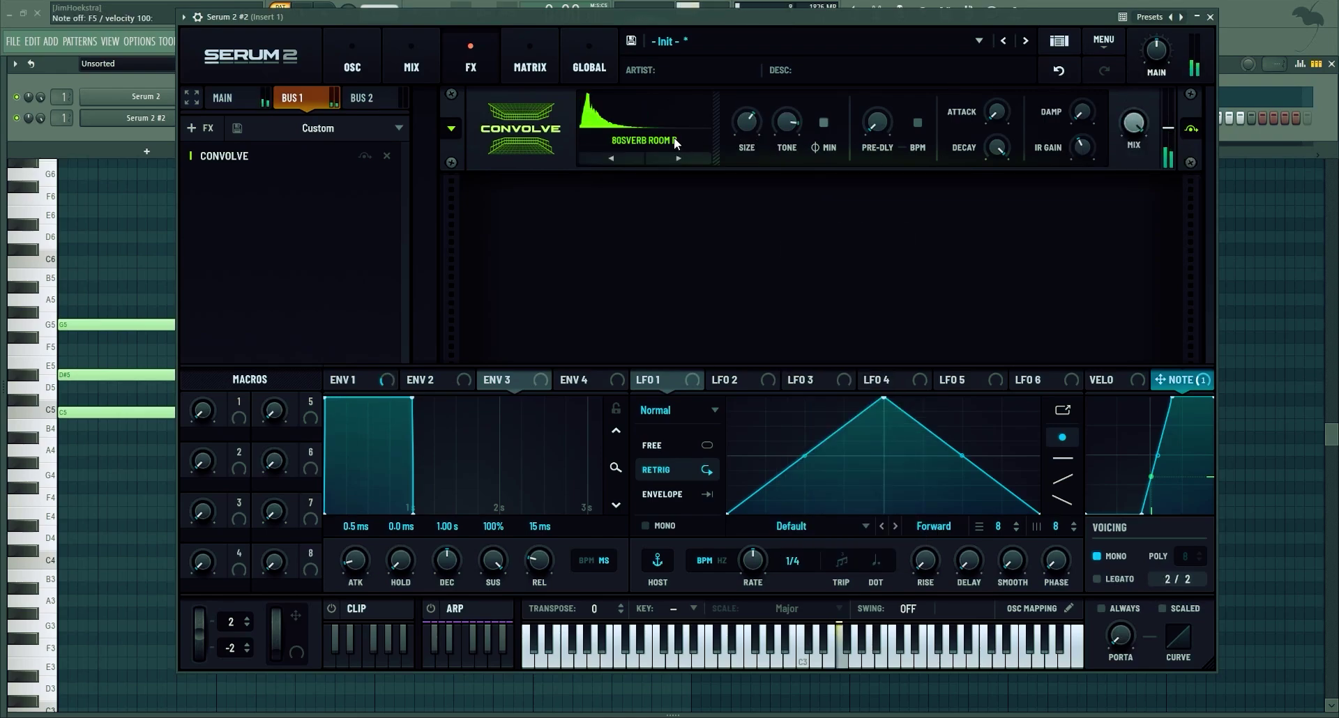
{"action": "left_click", "coordinate": [674, 140]}
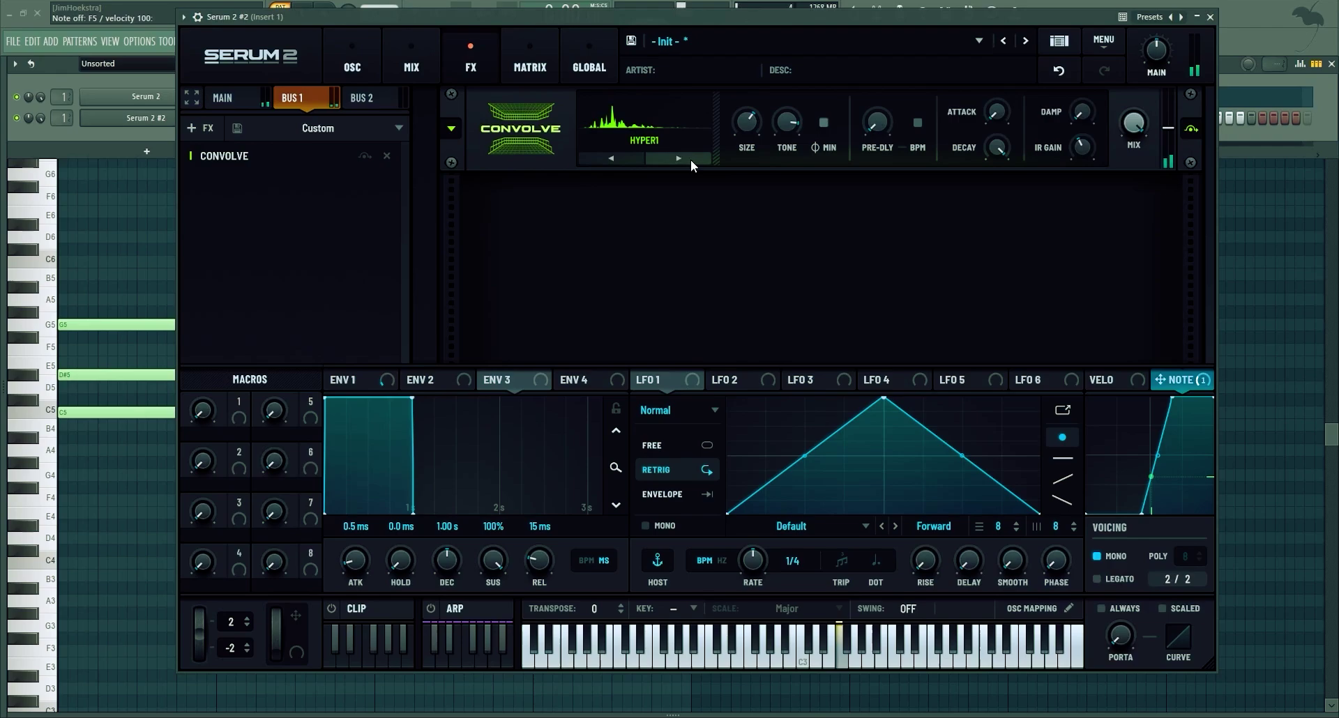
{"action": "left_click", "coordinate": [686, 159]}
- Set the Convolve size to about 325% with LFO 1 modulating it, and add a Chorus to Bus 1
{"action": "left_click_drag", "start_coordinate": [746, 123], "coordinate": [770, 89]}
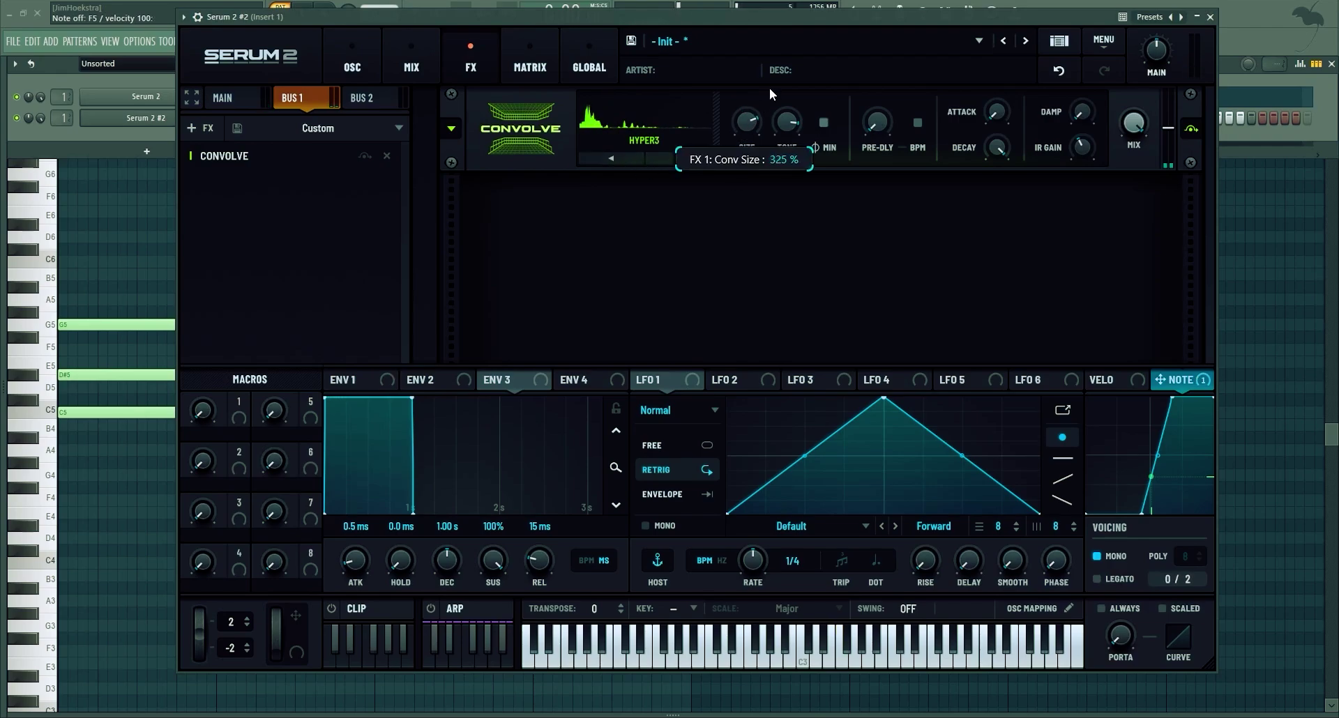
{"action": "left_click", "coordinate": [197, 129]}
{"action": "left_click", "coordinate": [226, 170]}
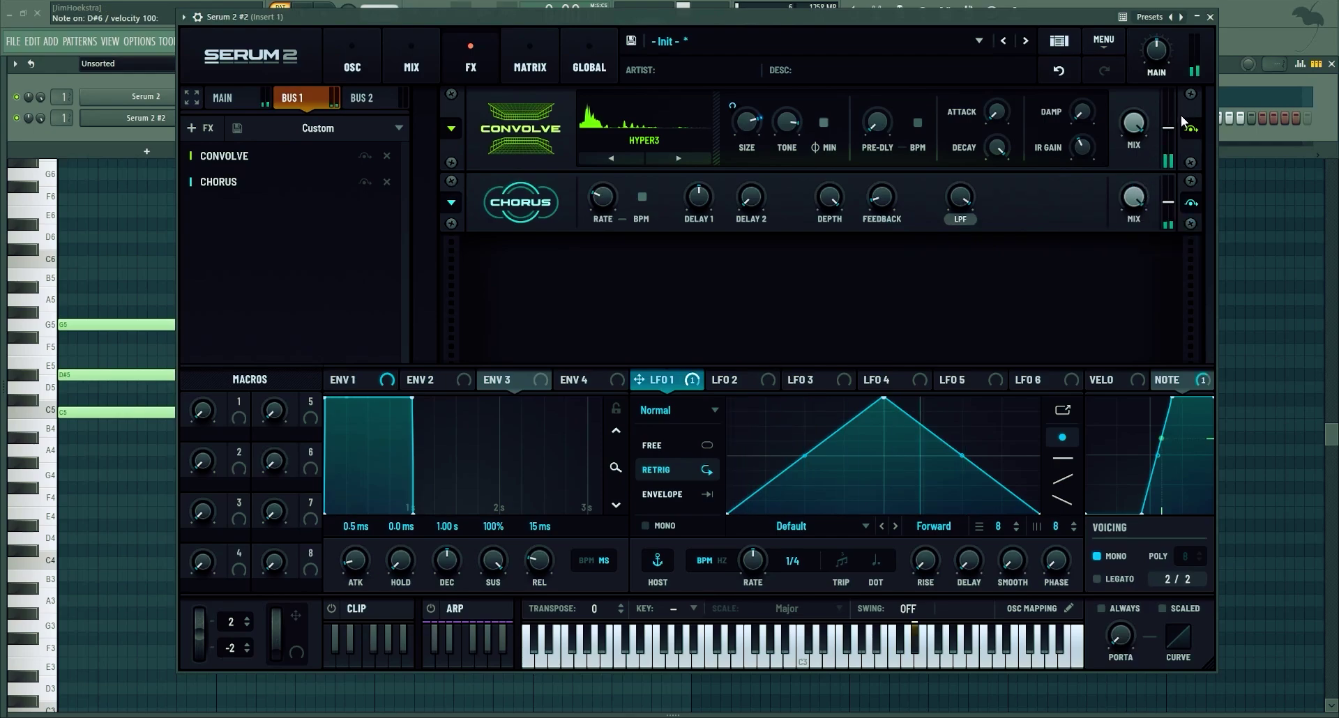
{"action": "left_click", "coordinate": [385, 60]}
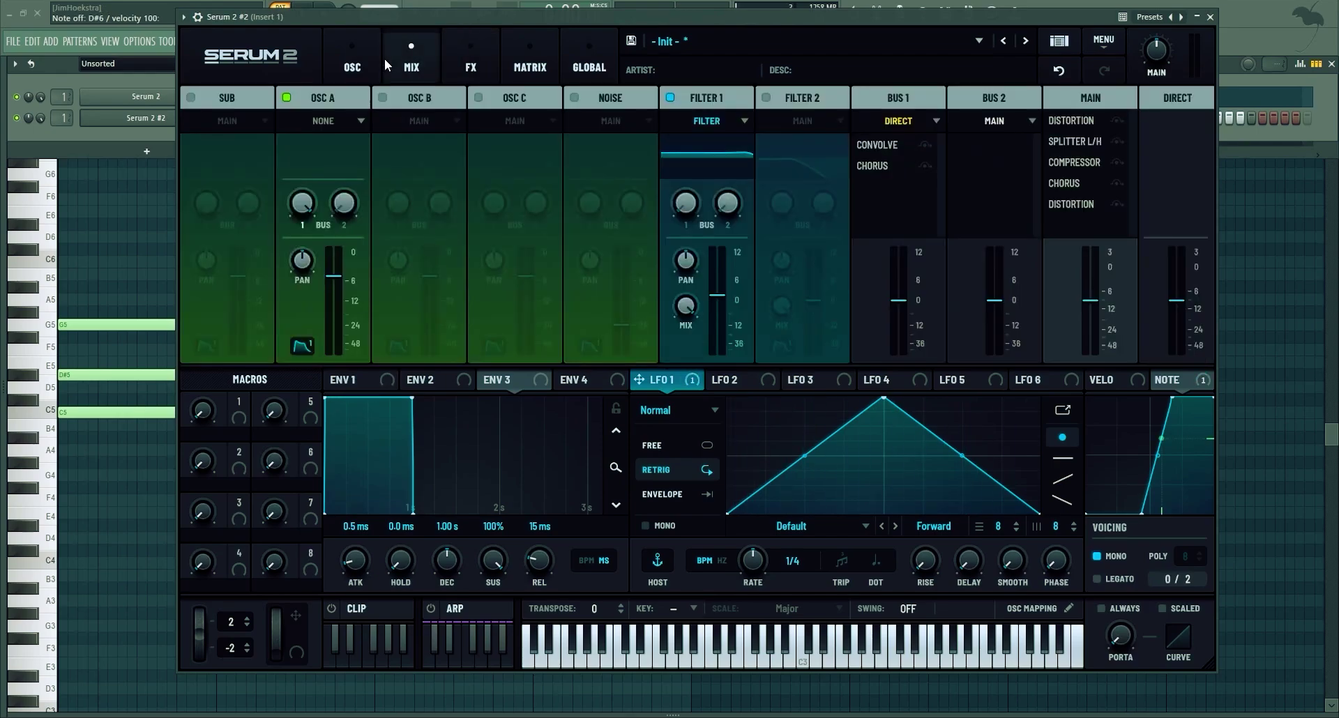
{"action": "left_click", "coordinate": [358, 70]}
{"action": "left_click", "coordinate": [384, 59]}
{"action": "left_click", "coordinate": [471, 61]}
{"action": "left_click", "coordinate": [192, 127]}
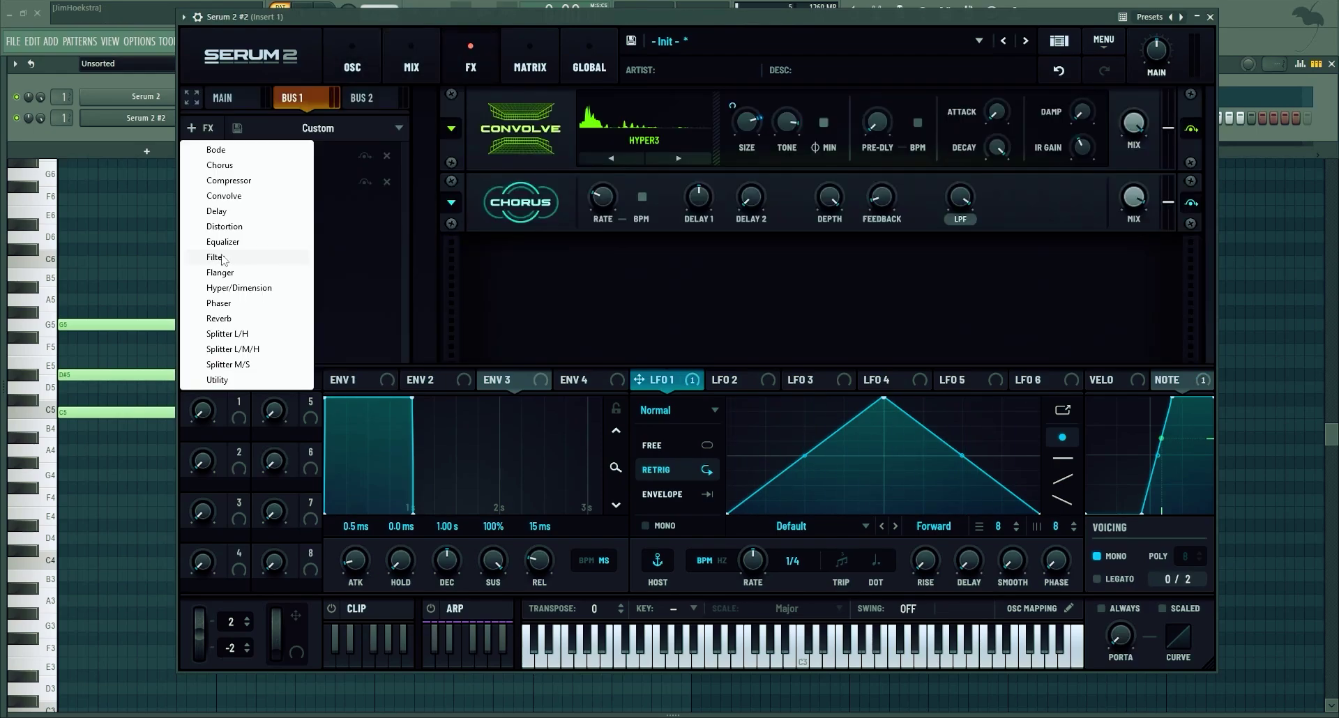
{"action": "left_click", "coordinate": [223, 258]}
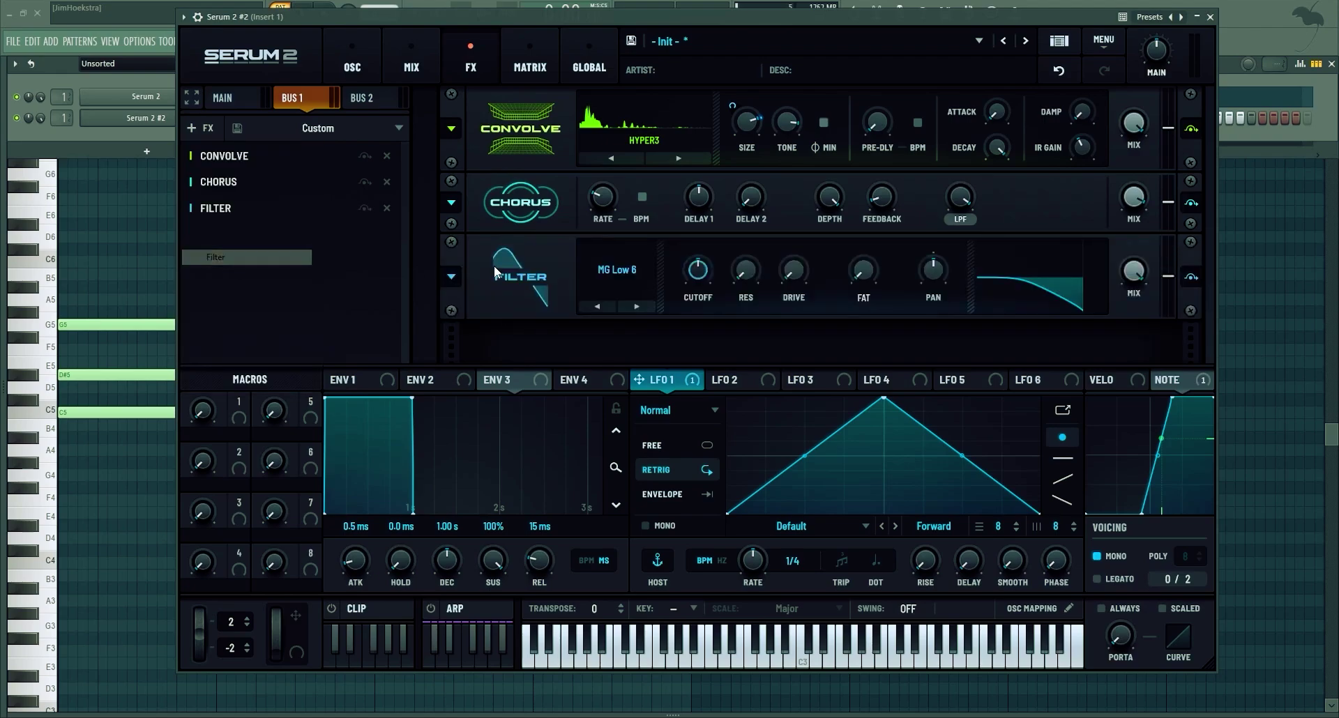
{"action": "left_click", "coordinate": [387, 209]}
- Add an Equalizer to Bus 1 with a low cut at 452 Hz and Q 40, and remove the LFO 1 modulation from the Convolve size
{"action": "left_click", "coordinate": [192, 127]}
{"action": "left_click", "coordinate": [222, 242]}
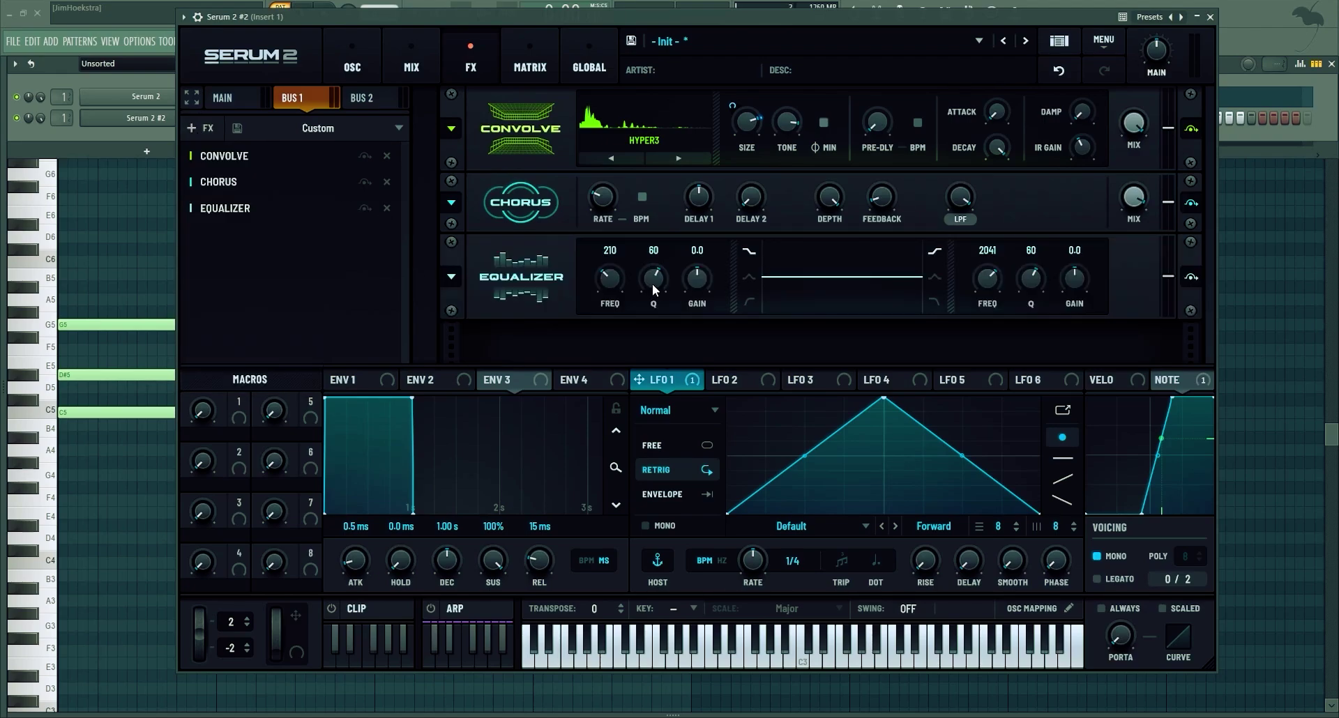
{"action": "left_click_drag", "start_coordinate": [645, 315], "coordinate": [645, 328]}
{"action": "left_click_drag", "start_coordinate": [610, 277], "coordinate": [642, 291]}
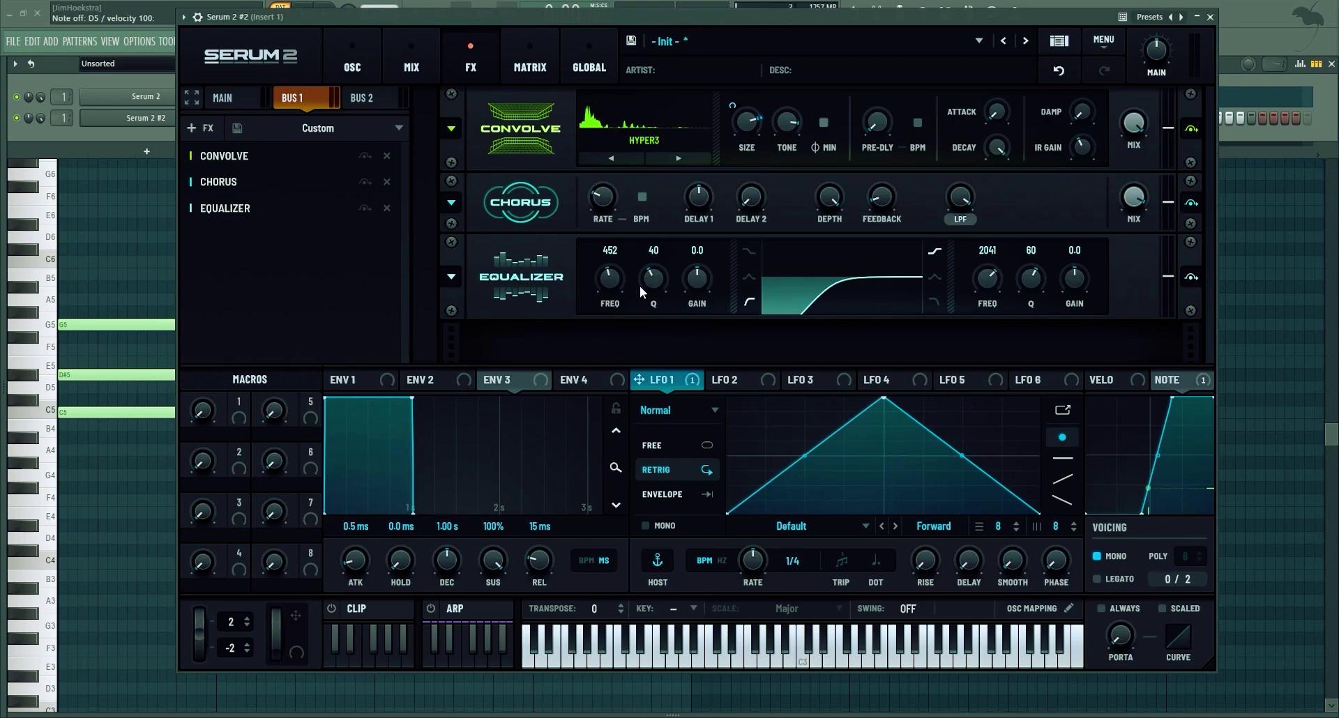
{"action": "right_click", "coordinate": [757, 121]}
{"action": "left_click", "coordinate": [802, 215]}
- Route oscillator A's output back to Filter in the mixer
{"action": "left_click", "coordinate": [350, 52]}
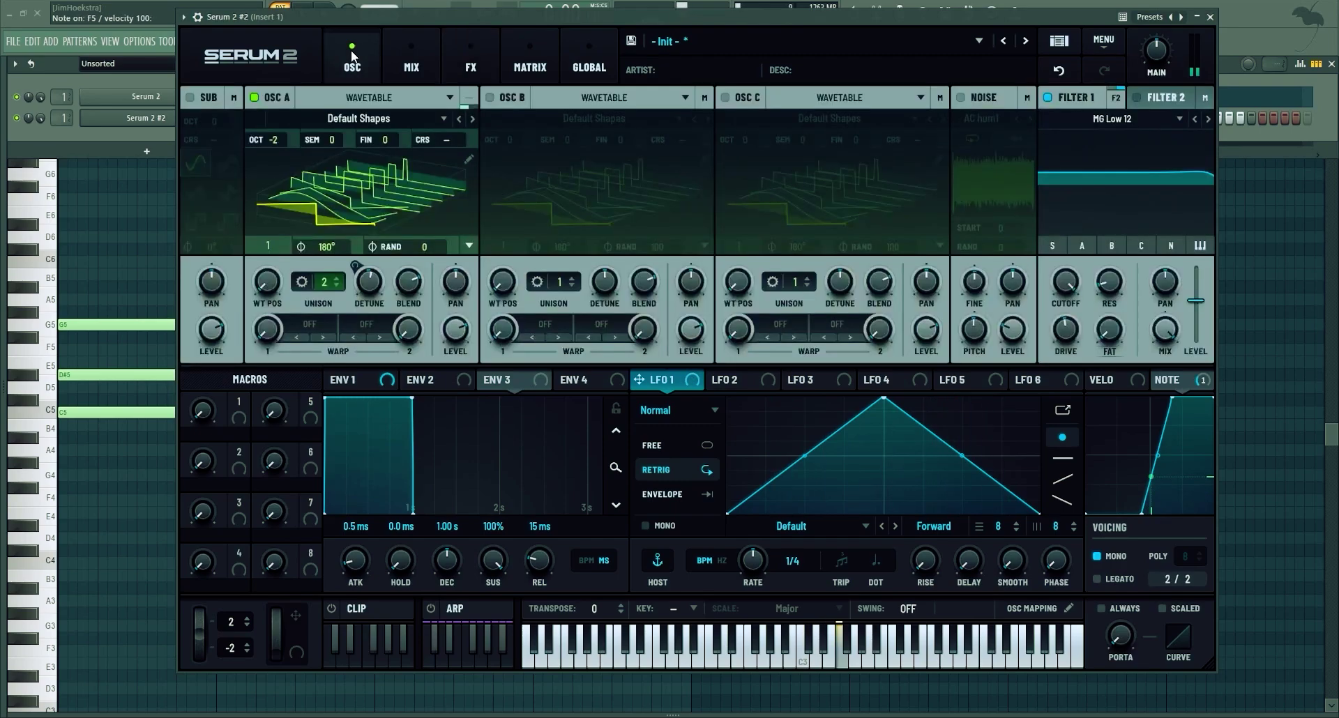
{"action": "left_click", "coordinate": [410, 54]}
{"action": "left_click", "coordinate": [353, 123]}
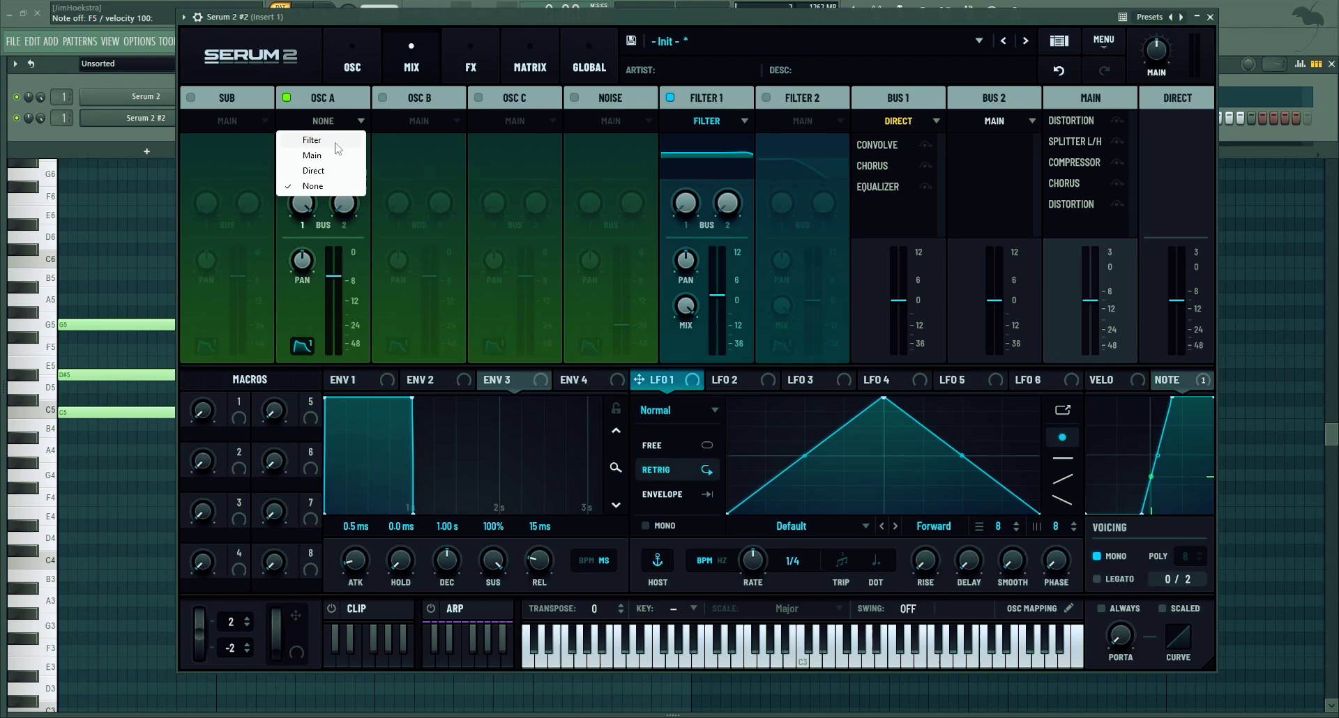
{"action": "left_click", "coordinate": [311, 140]}
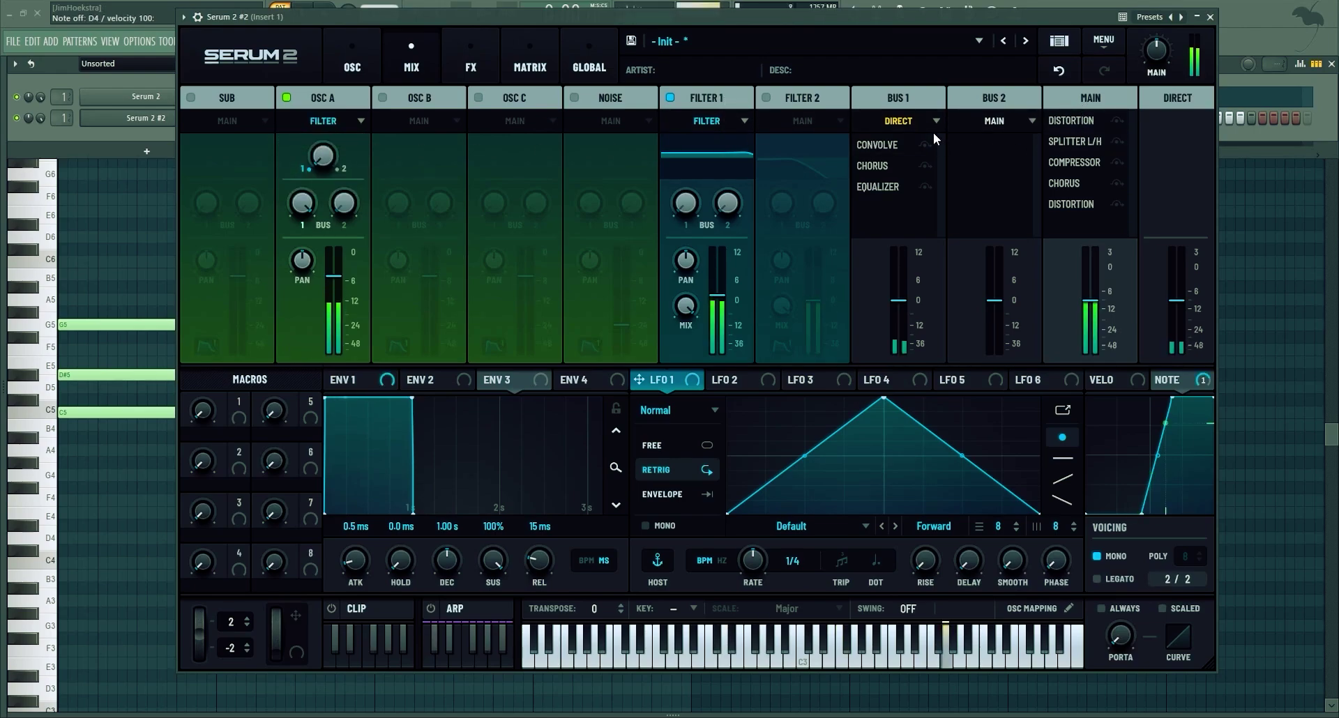
- Route Bus 1 to Main and raise its level slightly above 0 dB
{"action": "left_click", "coordinate": [899, 124]}
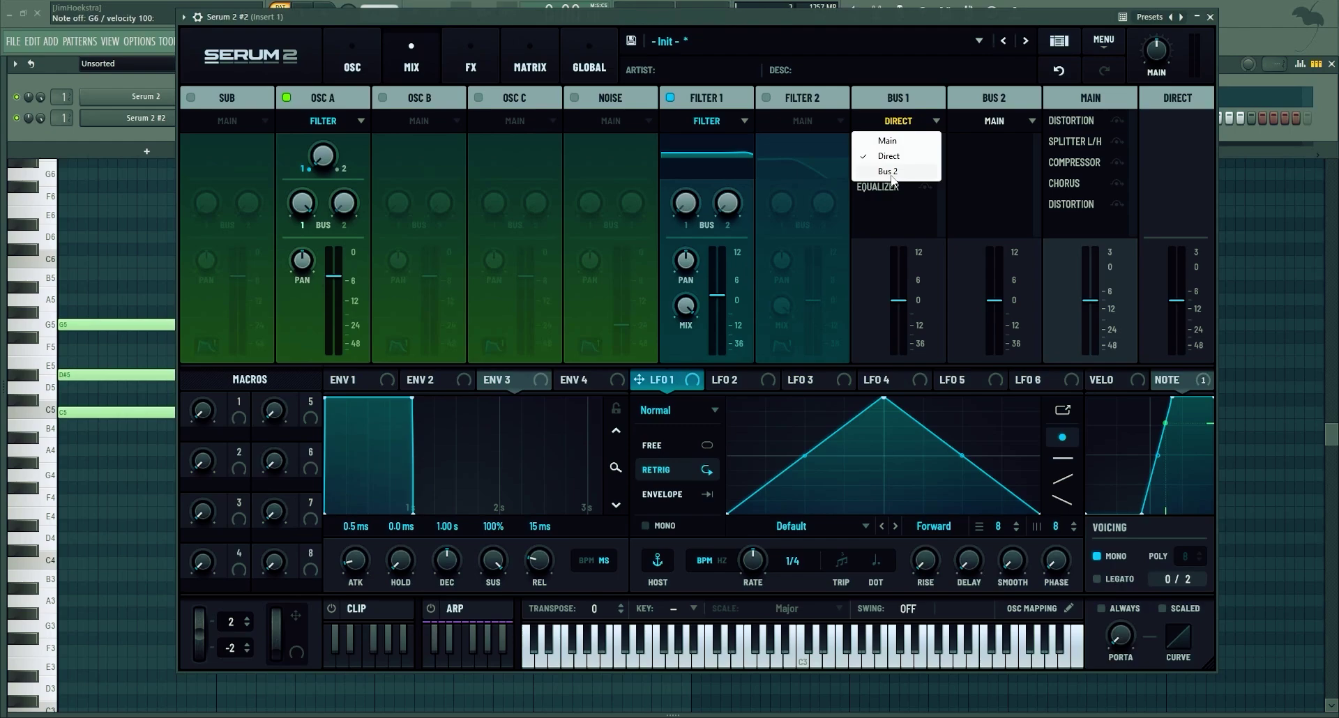
{"action": "left_click", "coordinate": [888, 172]}
{"action": "left_click", "coordinate": [899, 122]}
{"action": "left_click", "coordinate": [887, 140]}
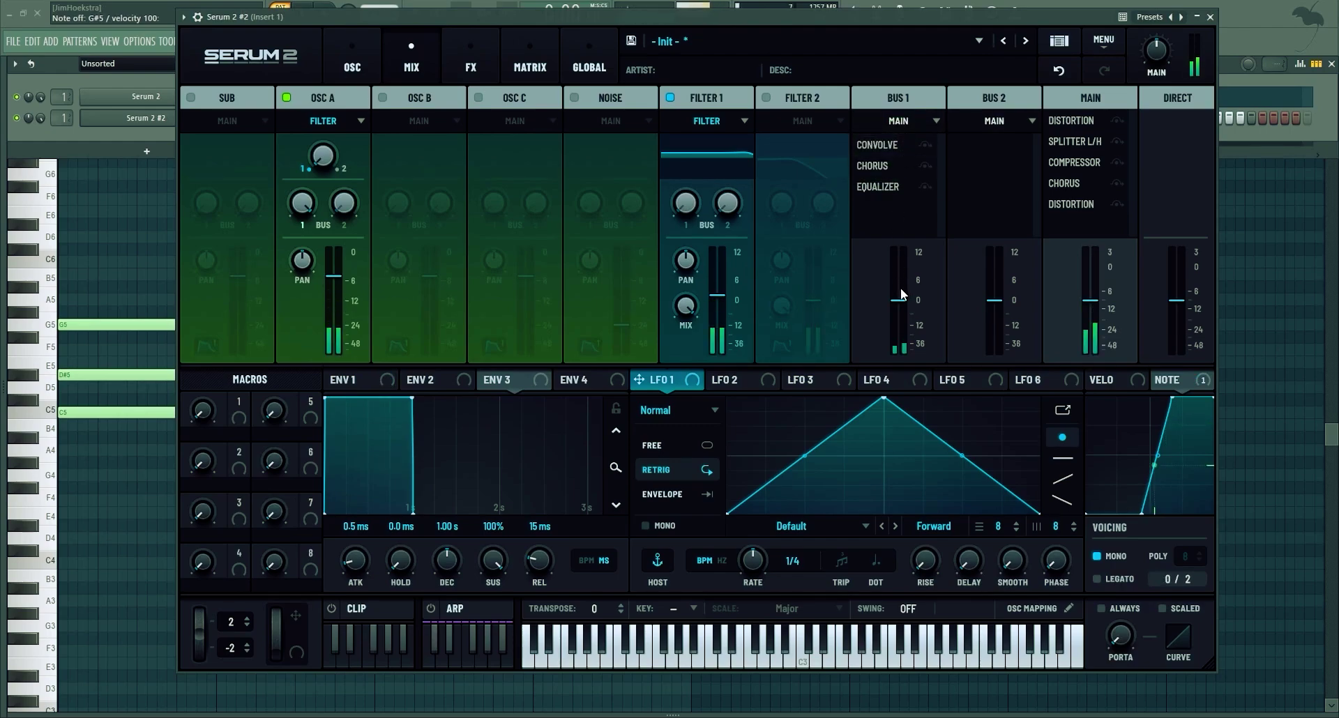
{"action": "mouse_move", "coordinate": [901, 298]}
{"action": "left_mouse_down"}
{"action": "mouse_move", "coordinate": [907, 279]}
{"action": "mouse_move", "coordinate": [908, 300]}
{"action": "left_mouse_up"}
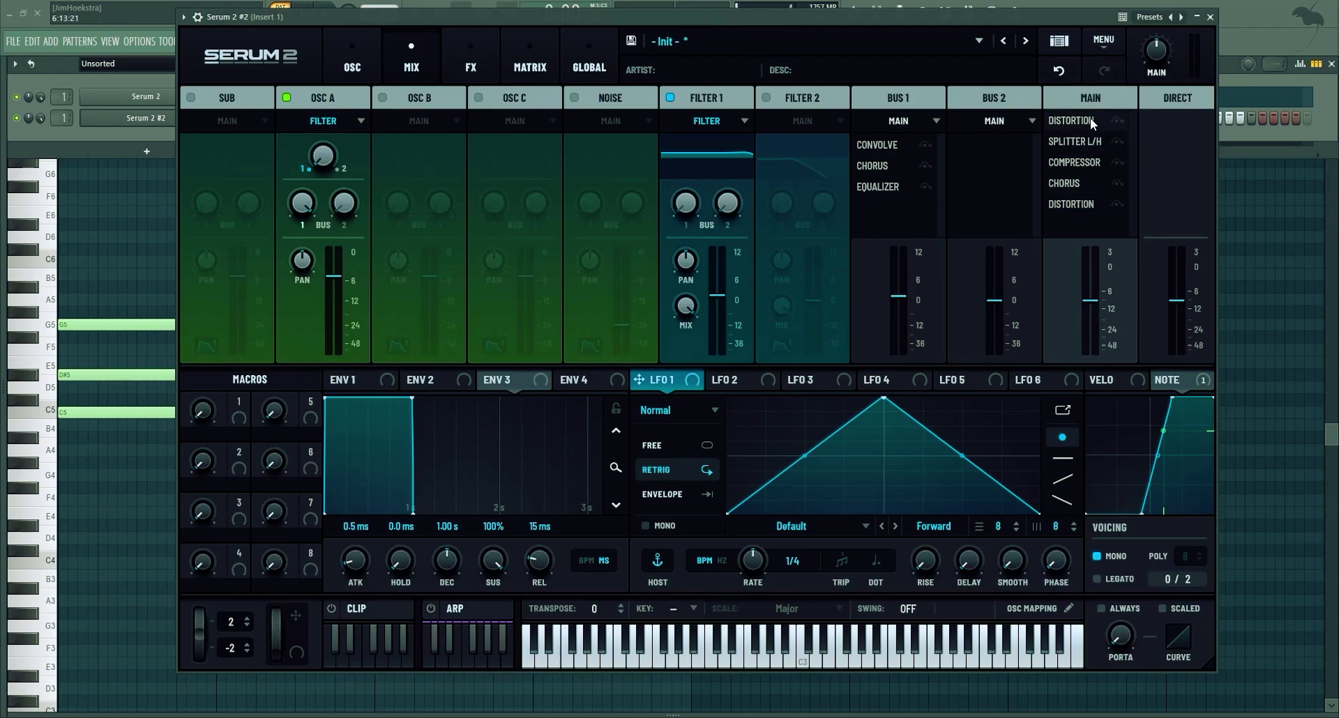
- Enable oscillator B and set its level to 0%
{"action": "left_click", "coordinate": [352, 59]}
{"action": "left_click", "coordinate": [489, 98]}
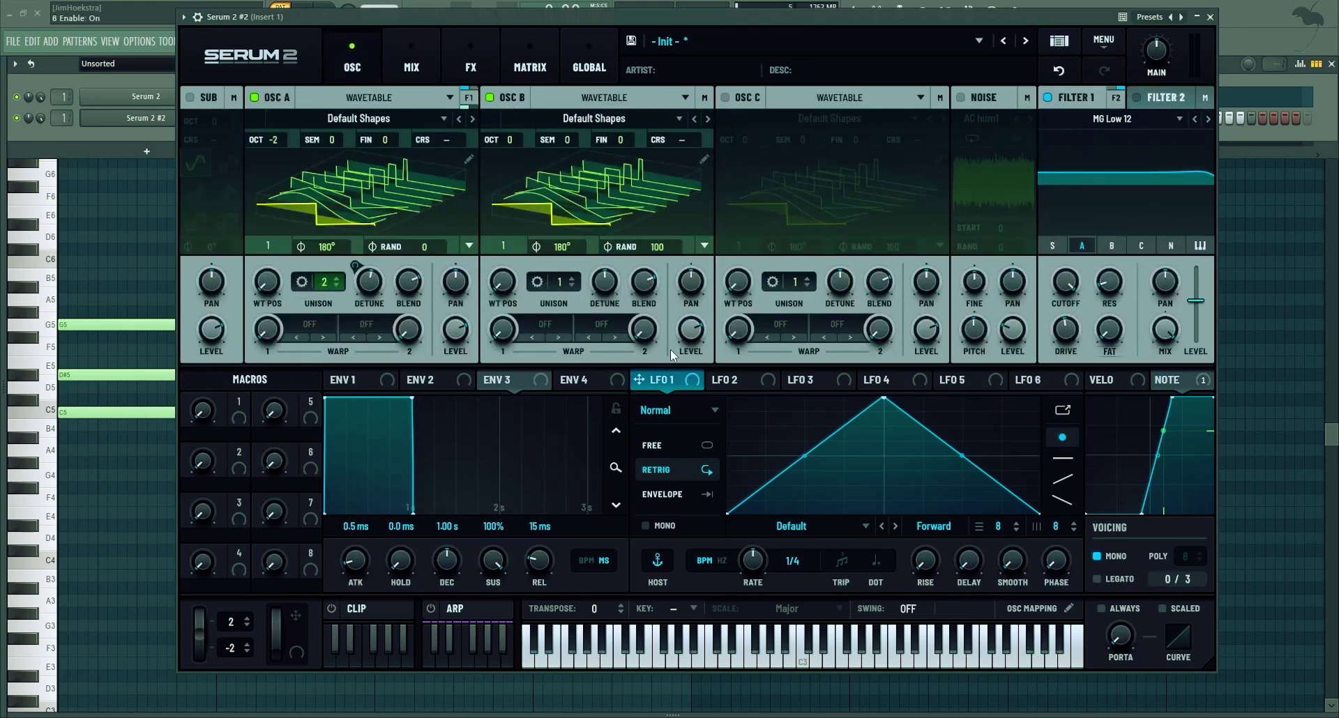
{"action": "left_click_drag", "start_coordinate": [691, 332], "coordinate": [697, 479]}
- Set oscillator A's first warp to FM (B) modulated by LFO 1, and give oscillator B random phase 0 and +7 semitones
{"action": "left_click", "coordinate": [314, 327]}
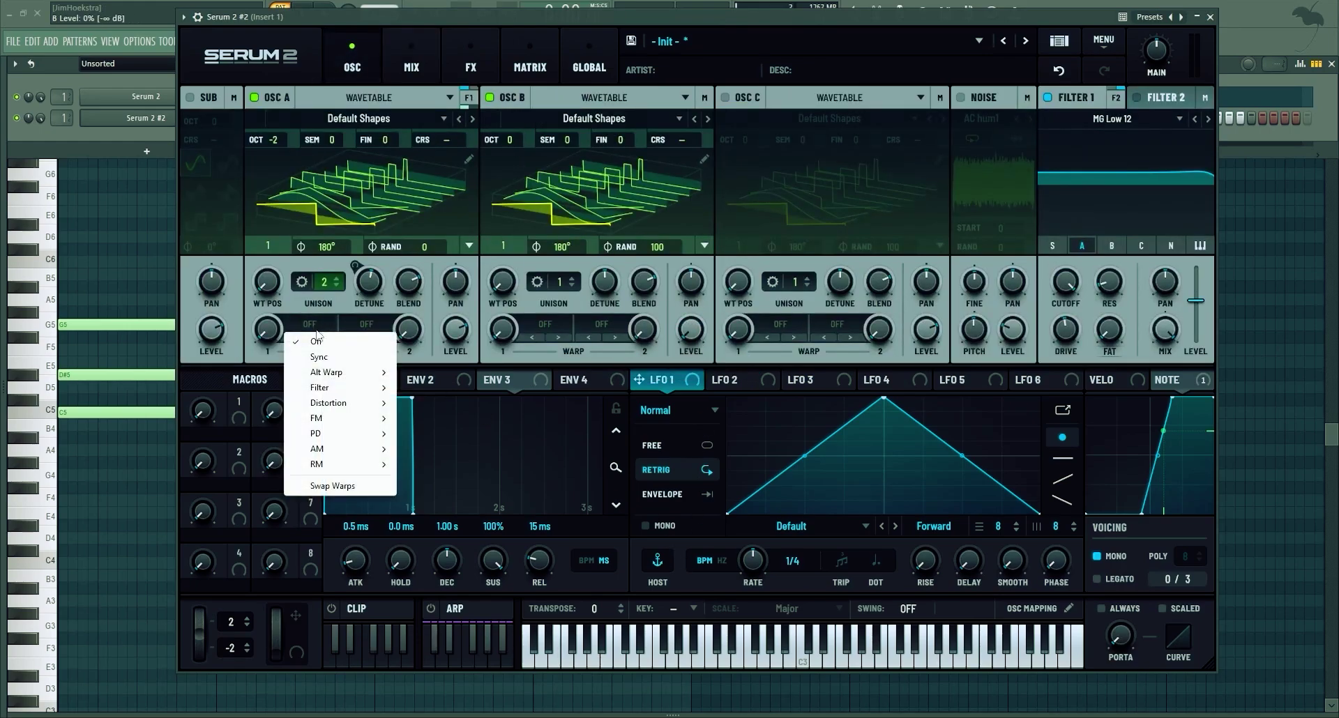
{"action": "mouse_move", "coordinate": [343, 421]}
{"action": "left_click", "coordinate": [428, 420]}
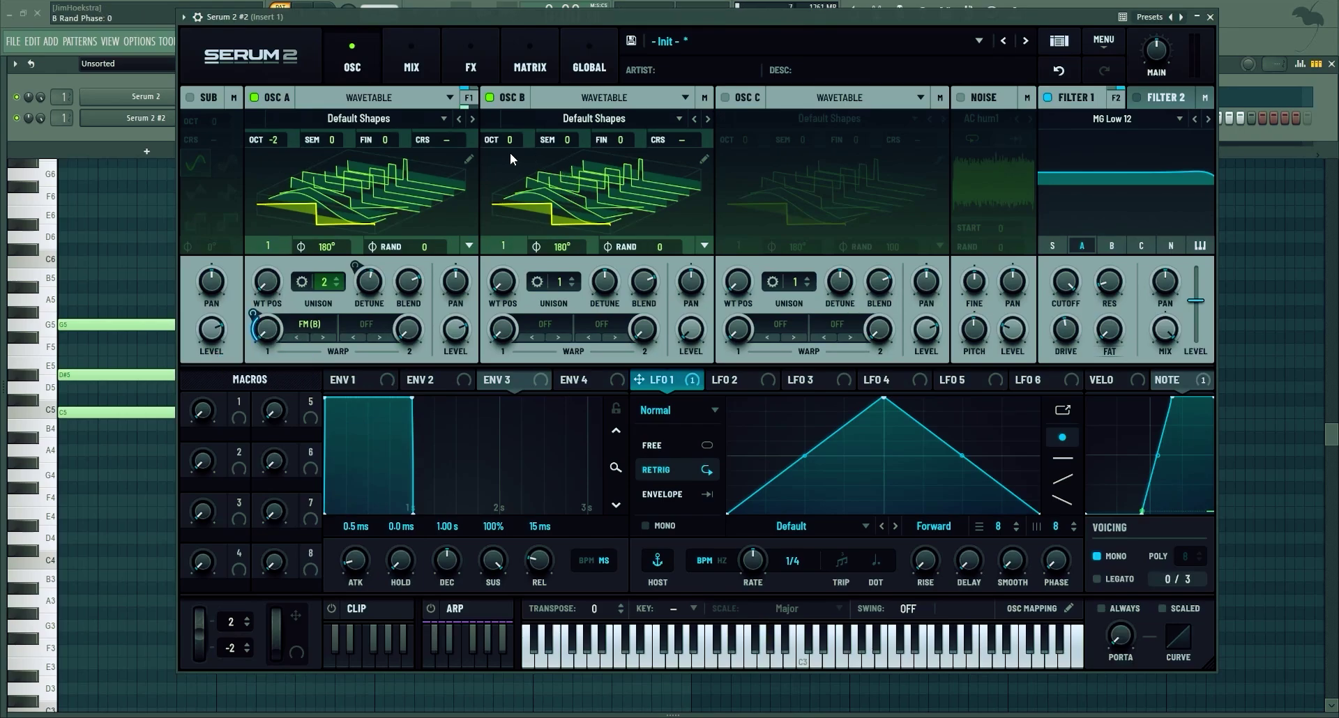
{"action": "scroll", "coordinate": [569, 142], "scroll_direction": "up", "scroll_amount": 7}
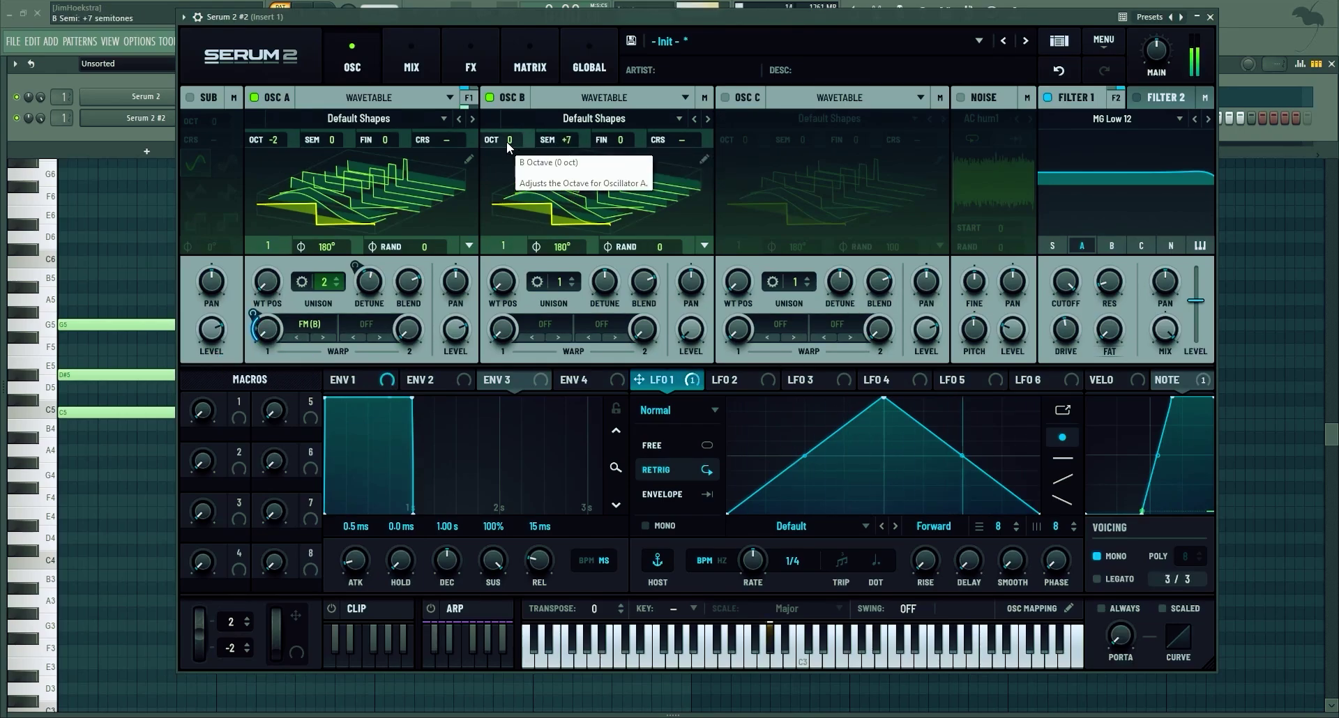
- Raise oscillator B to +1 octave, then enable oscillator C at -2 octaves and route its output to Filter
{"action": "scroll", "coordinate": [506, 141], "scroll_direction": "up", "scroll_amount": 1}
{"action": "left_click", "coordinate": [725, 97]}
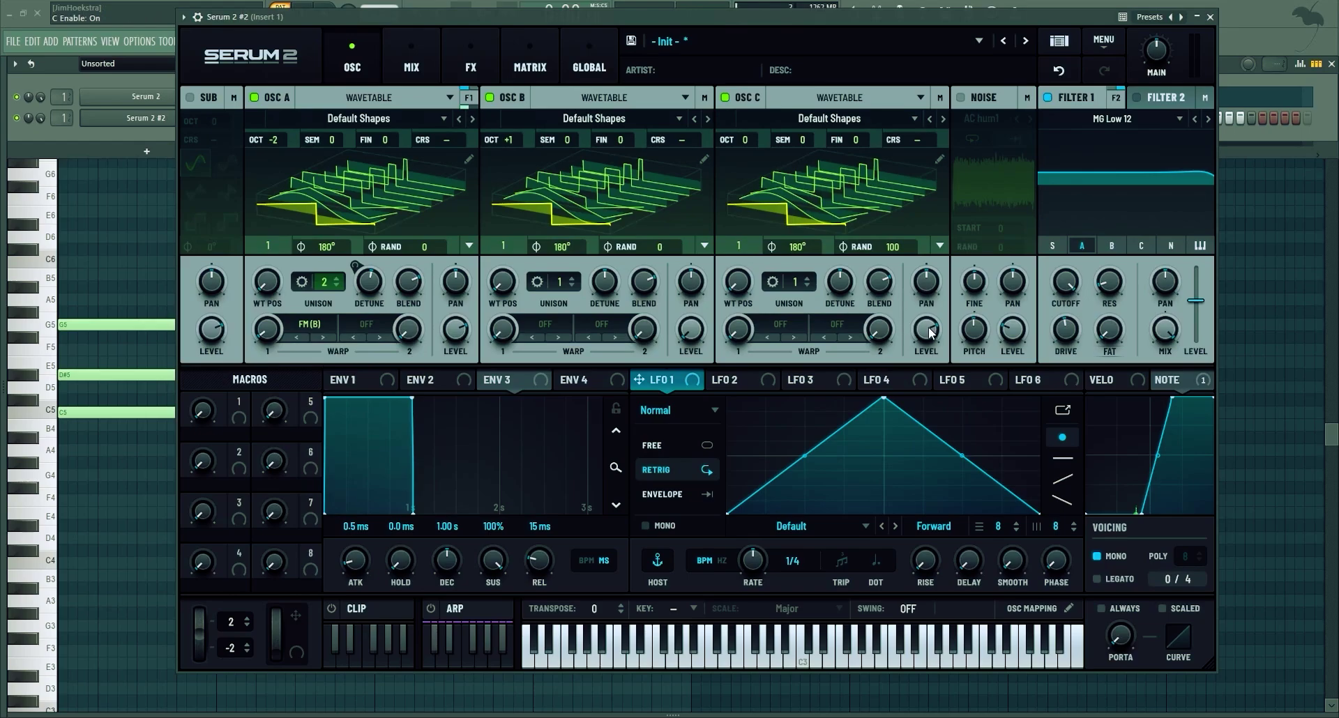
{"action": "left_click", "coordinate": [411, 55]}
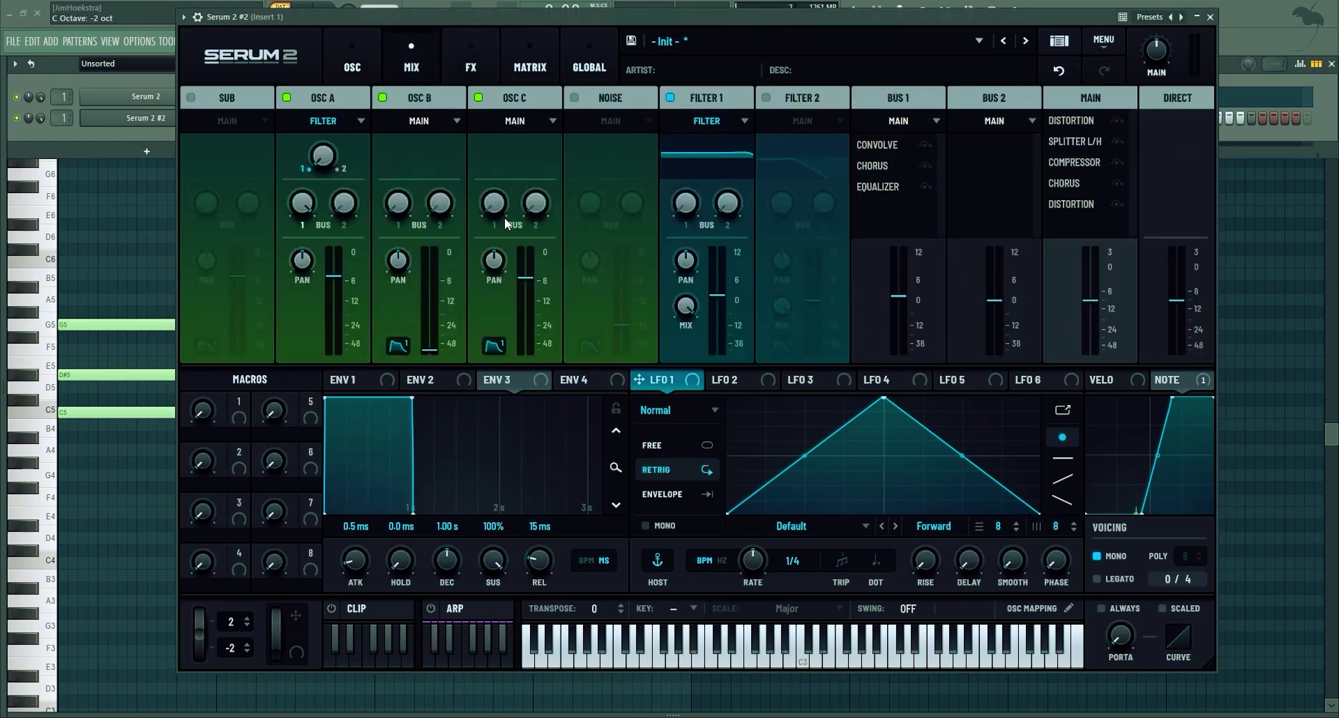
{"action": "left_click", "coordinate": [514, 121]}
{"action": "left_click", "coordinate": [519, 140]}
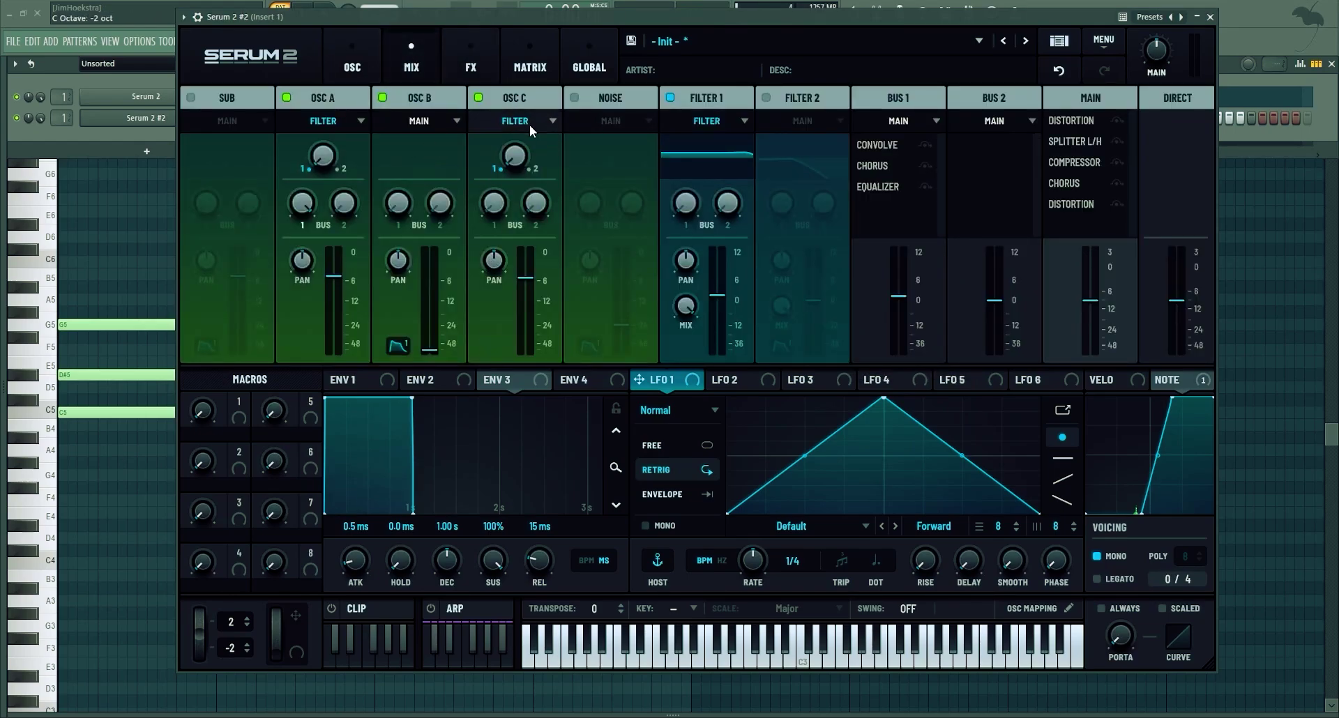
- Set oscillator C's filter balance to 100 so it feeds Filter 2, and enable Filter 2 with 80% resonance
{"action": "left_click", "coordinate": [352, 60]}
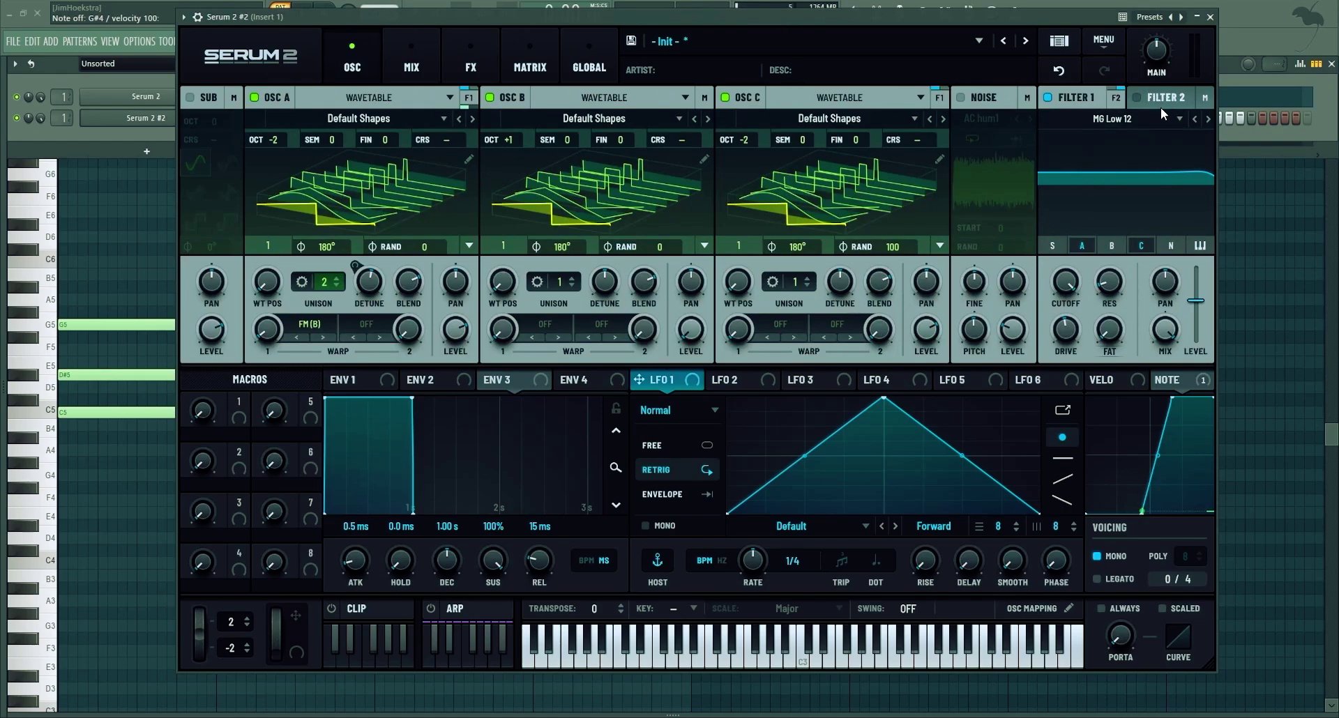
{"action": "left_click", "coordinate": [1141, 246]}
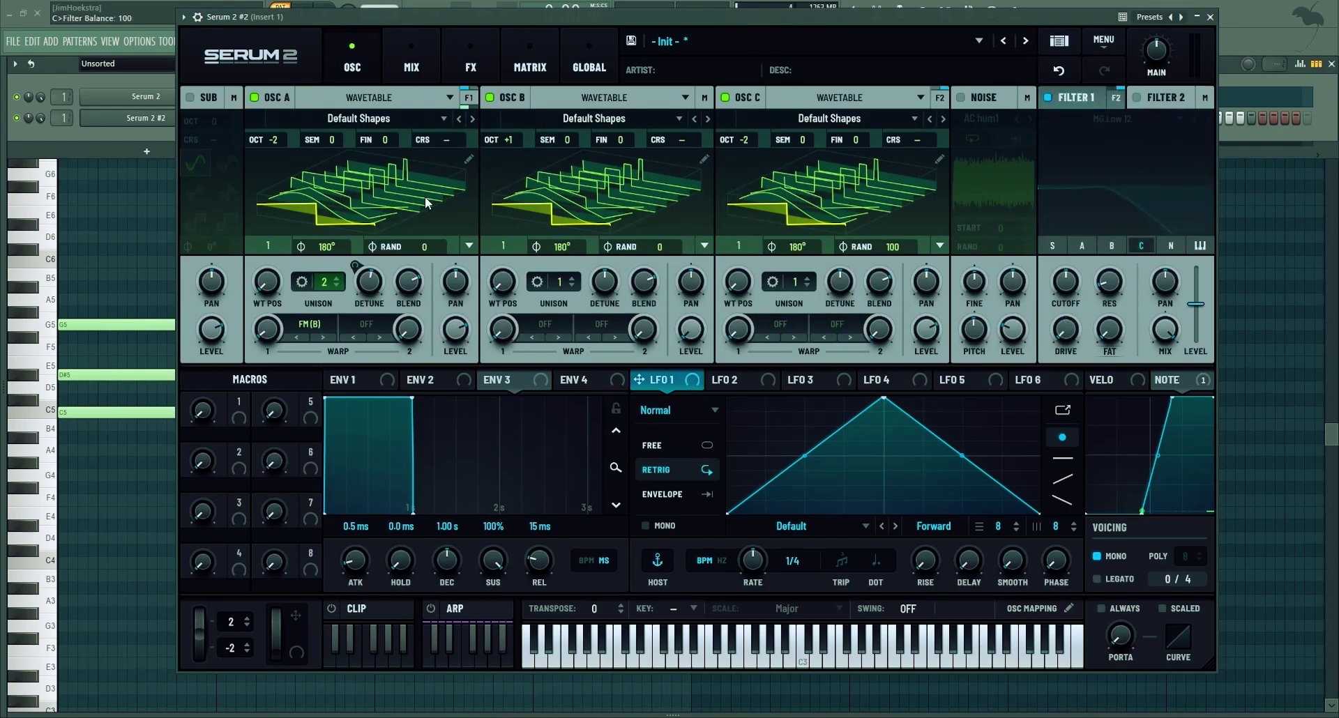
{"action": "left_click", "coordinate": [460, 80]}
{"action": "left_click", "coordinate": [352, 59]}
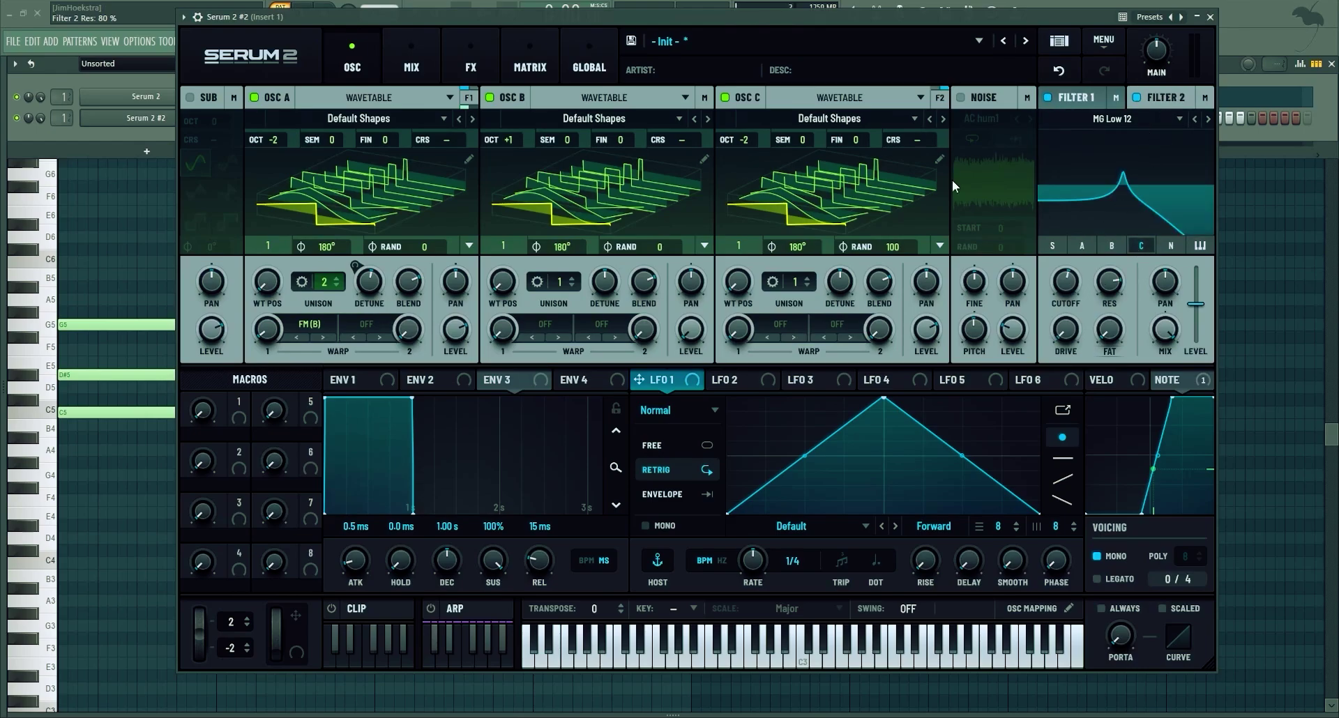
- Try the filter balance of oscillators A and C in the mixer, returning oscillator C to 100
{"action": "left_click", "coordinate": [414, 51]}
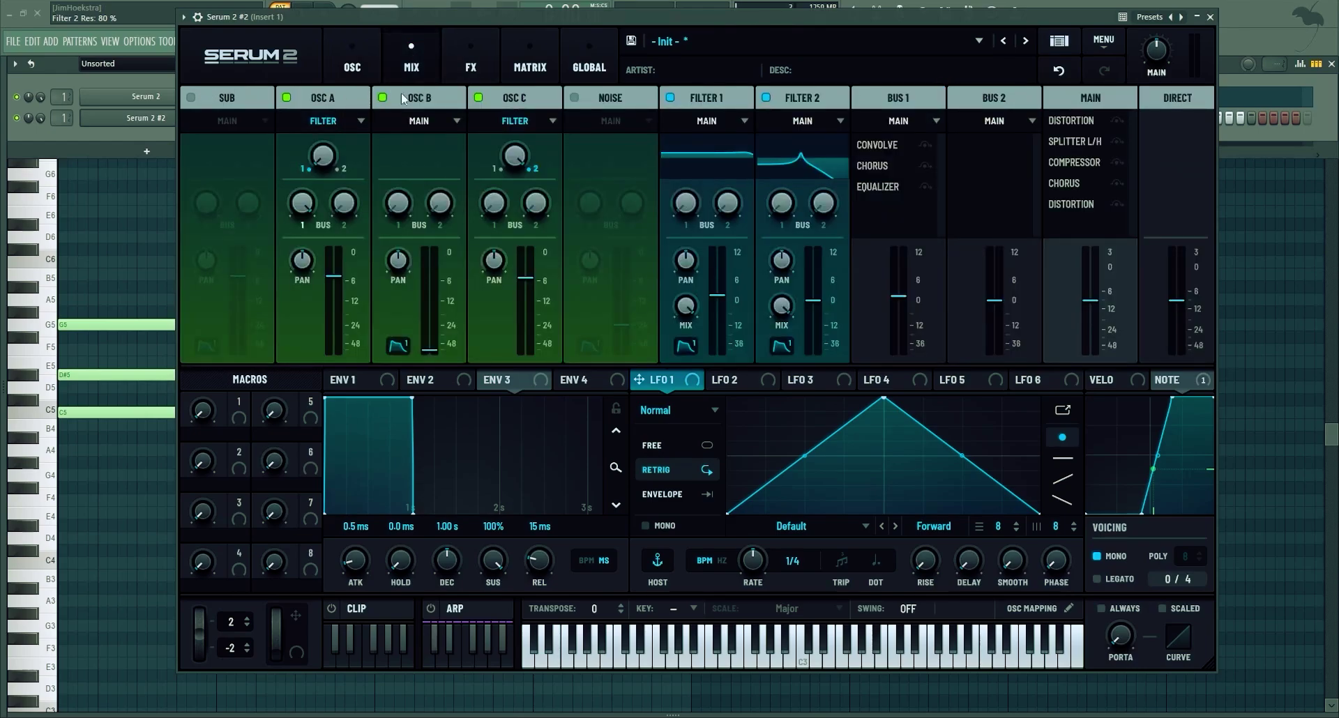
{"action": "left_click", "coordinate": [538, 119]}
{"action": "left_click", "coordinate": [286, 169]}
{"action": "mouse_move", "coordinate": [324, 155]}
{"action": "left_mouse_down"}
{"action": "mouse_move", "coordinate": [336, 120]}
{"action": "mouse_move", "coordinate": [333, 216]}
{"action": "mouse_move", "coordinate": [322, 148]}
{"action": "left_mouse_up"}
{"action": "left_click_drag", "start_coordinate": [513, 155], "coordinate": [490, 61]}
{"action": "left_click", "coordinate": [352, 60]}
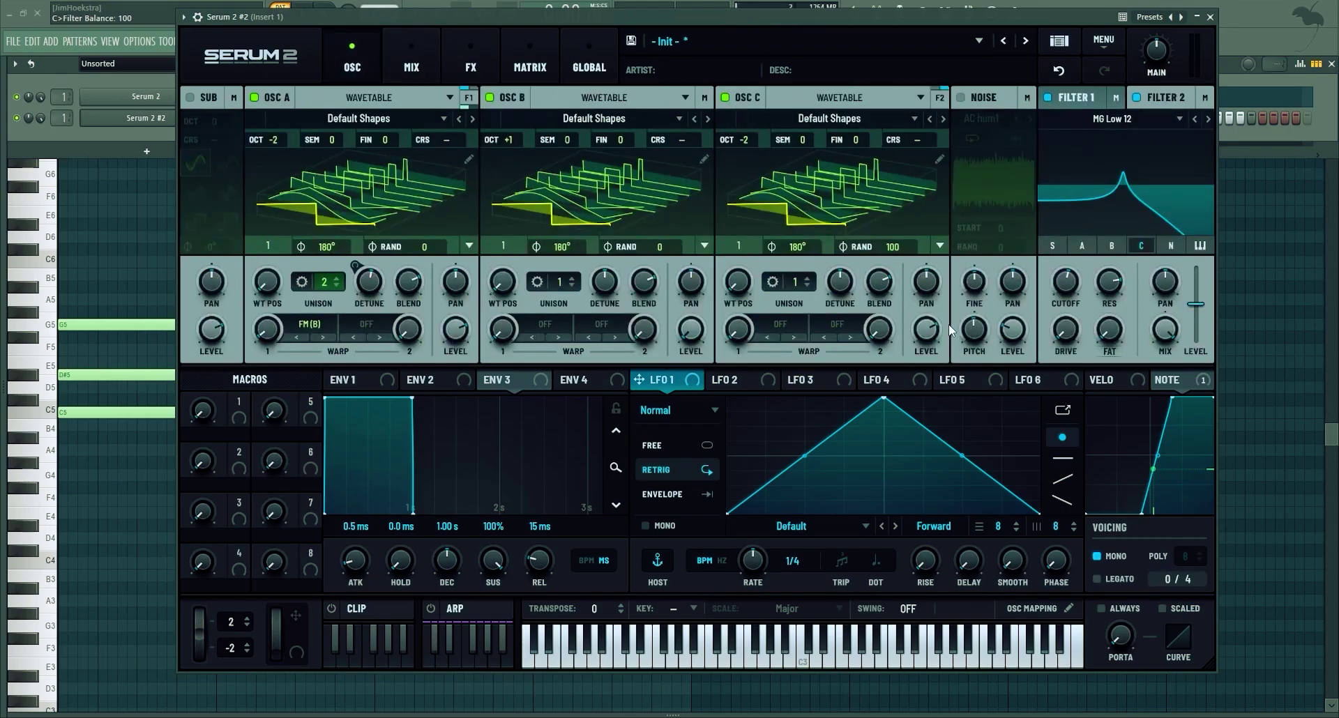
- Change Filter 2's type to Reverb and adjust its cutoff frequency
{"action": "left_click", "coordinate": [1116, 119]}
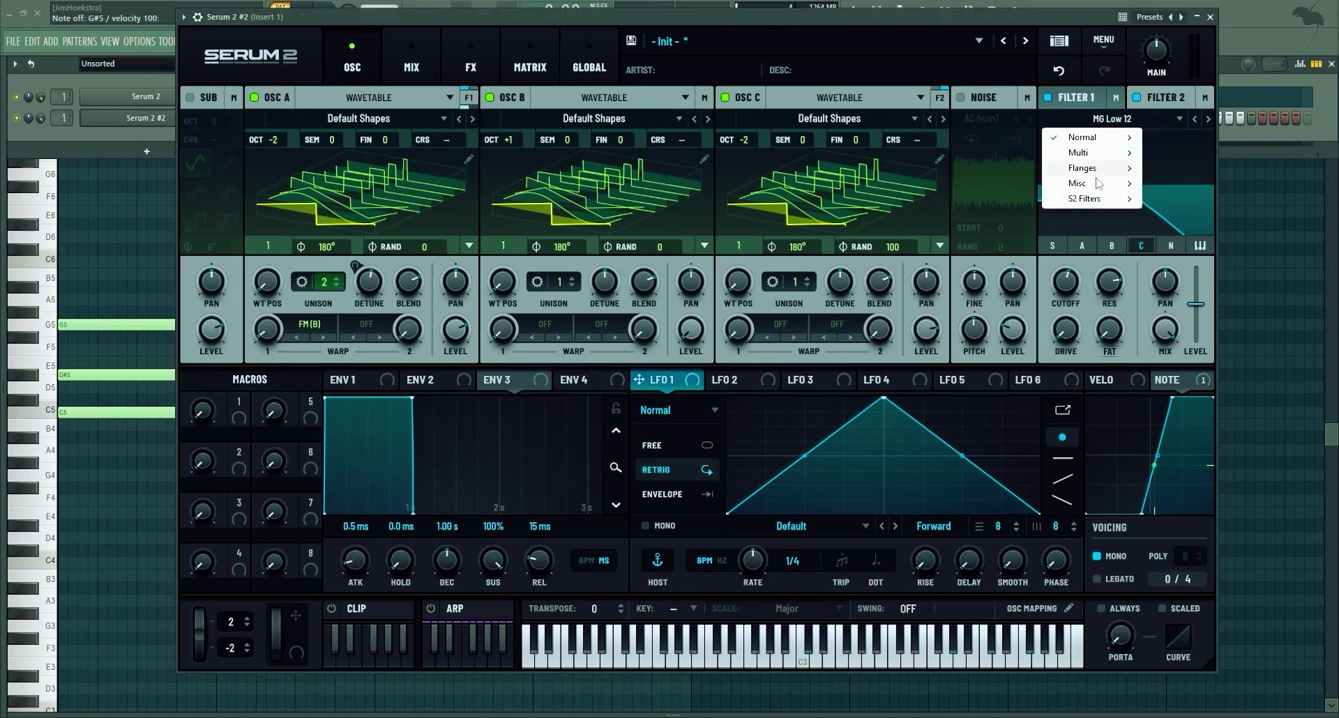
{"action": "left_click", "coordinate": [1178, 352]}
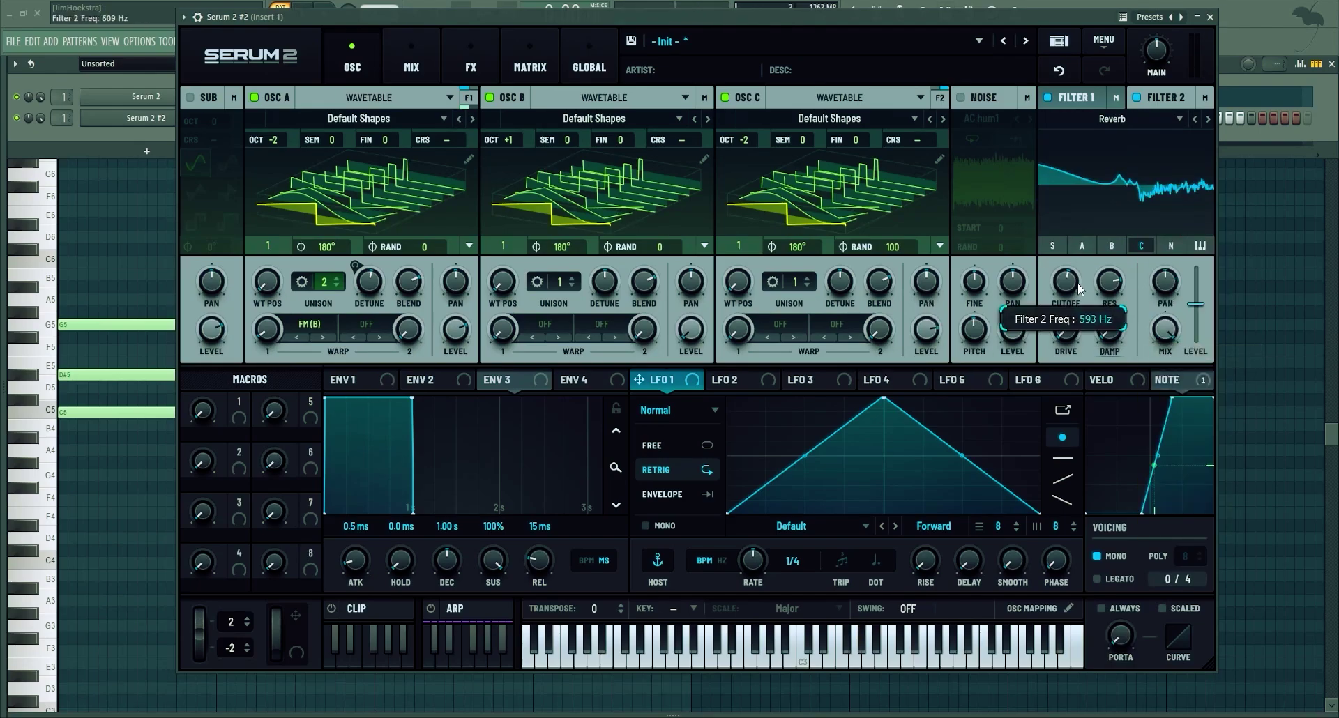
{"action": "mouse_move", "coordinate": [1077, 296]}
{"action": "left_mouse_down"}
{"action": "mouse_move", "coordinate": [1064, 317]}
{"action": "mouse_move", "coordinate": [1065, 286]}
{"action": "left_mouse_up"}
- Send Filter 2 to Bus 2 at about 82% in the mixer
{"action": "left_click", "coordinate": [431, 60]}
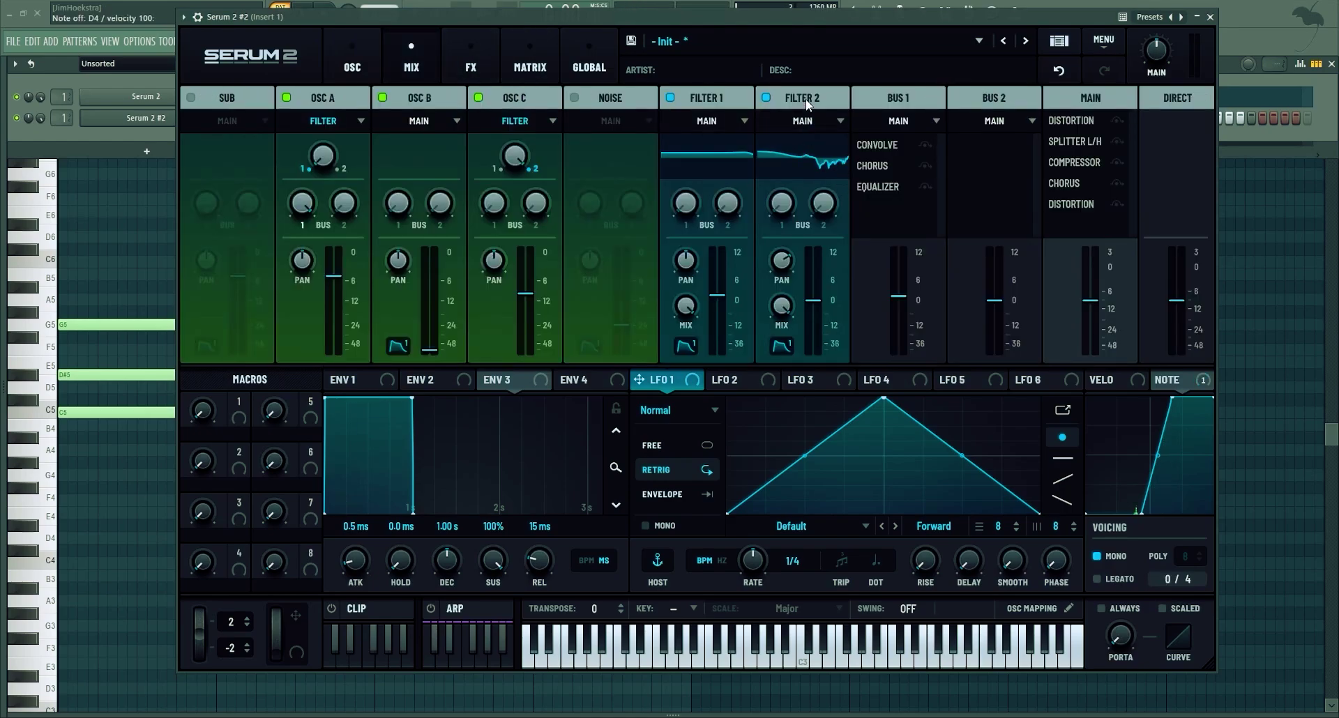
{"action": "left_click", "coordinate": [802, 120]}
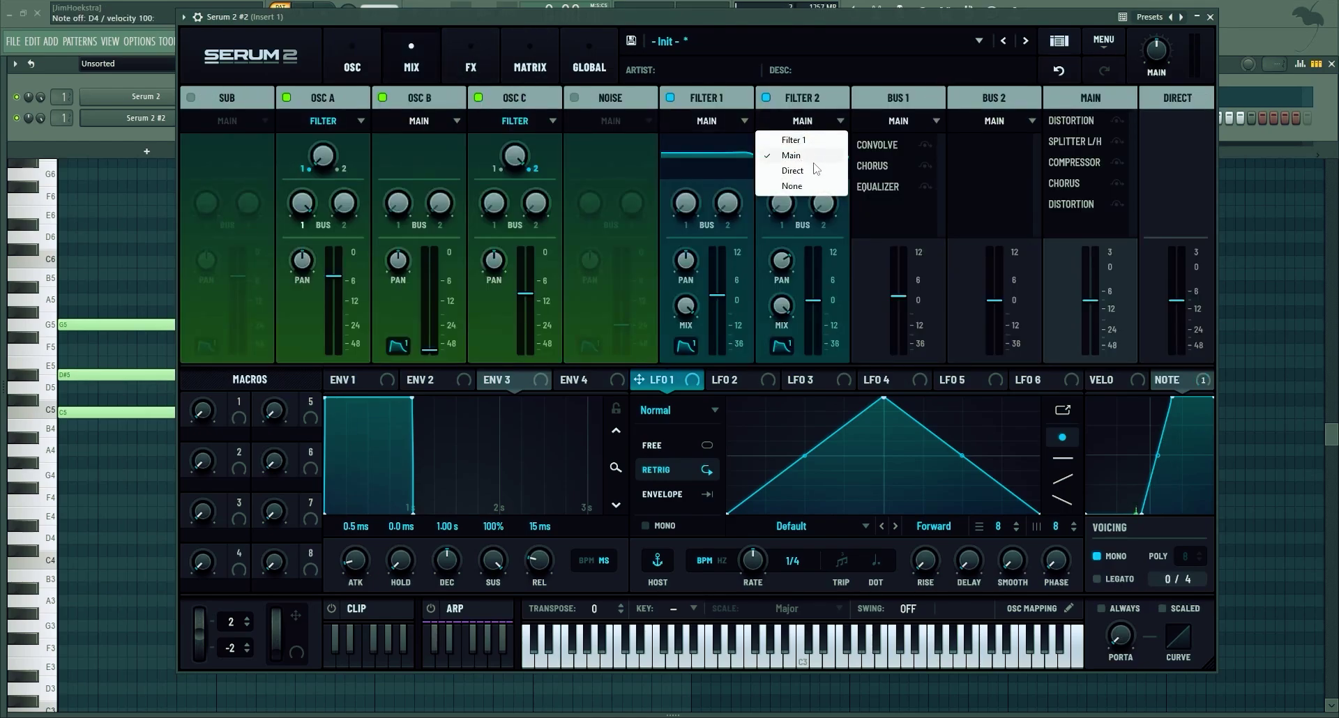
{"action": "left_click", "coordinate": [884, 191]}
{"action": "left_click_drag", "start_coordinate": [820, 196], "coordinate": [831, 86]}
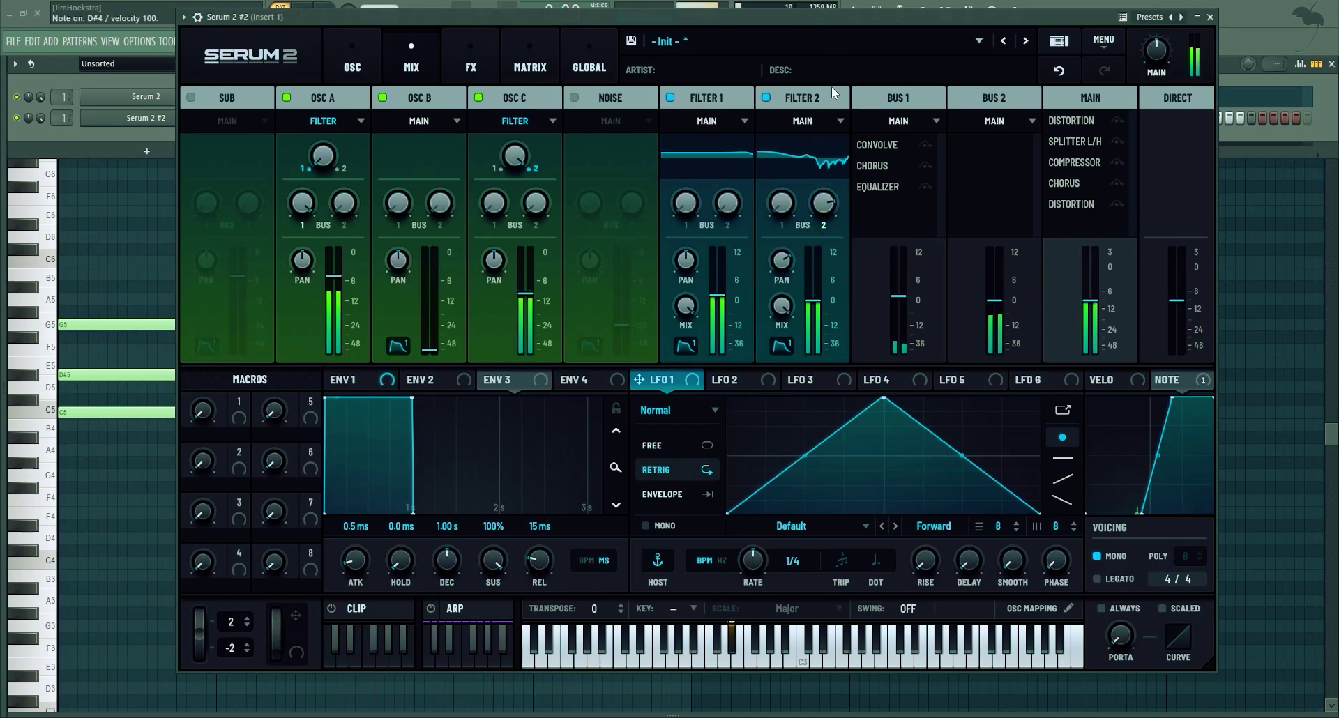
{"action": "left_click", "coordinate": [811, 122]}
{"action": "left_click_drag", "start_coordinate": [827, 207], "coordinate": [824, 200]}
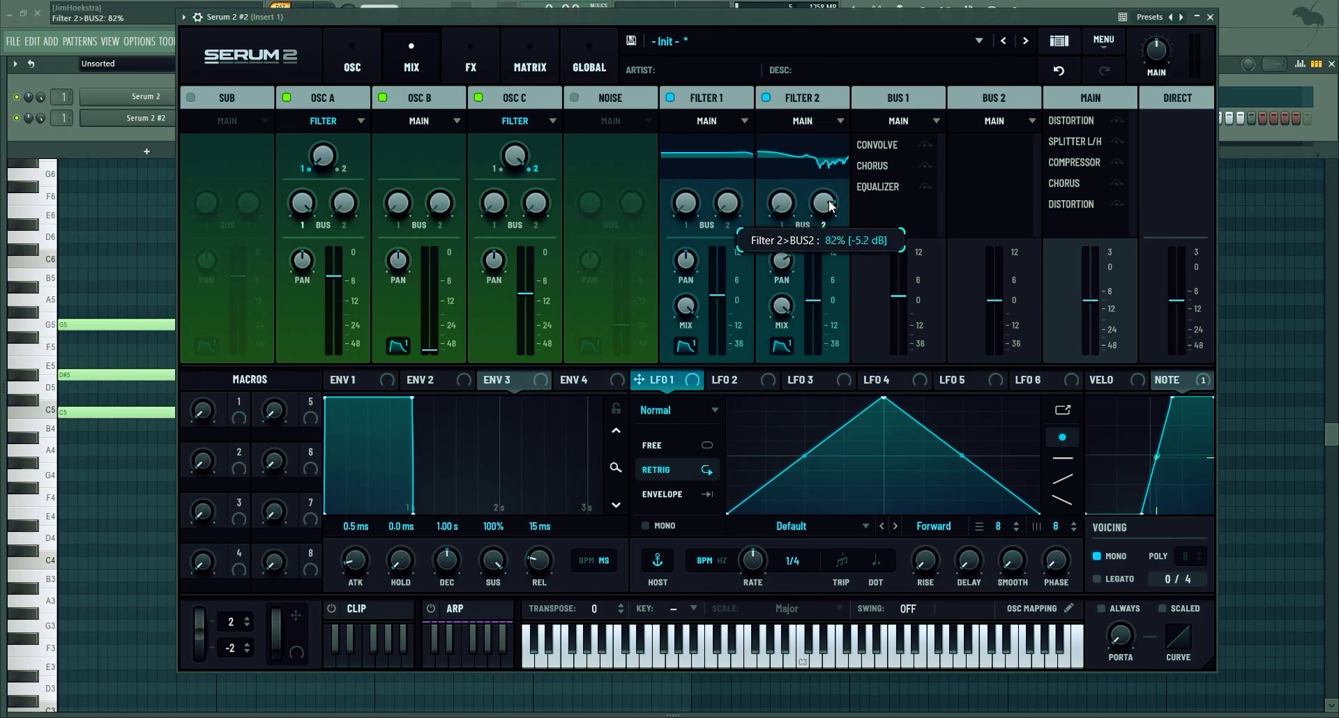
- Set the outputs of Filter 2 and Filter 1 to None so they only reach the buses through their sends
{"action": "left_click", "coordinate": [809, 120]}
{"action": "left_click", "coordinate": [809, 123]}
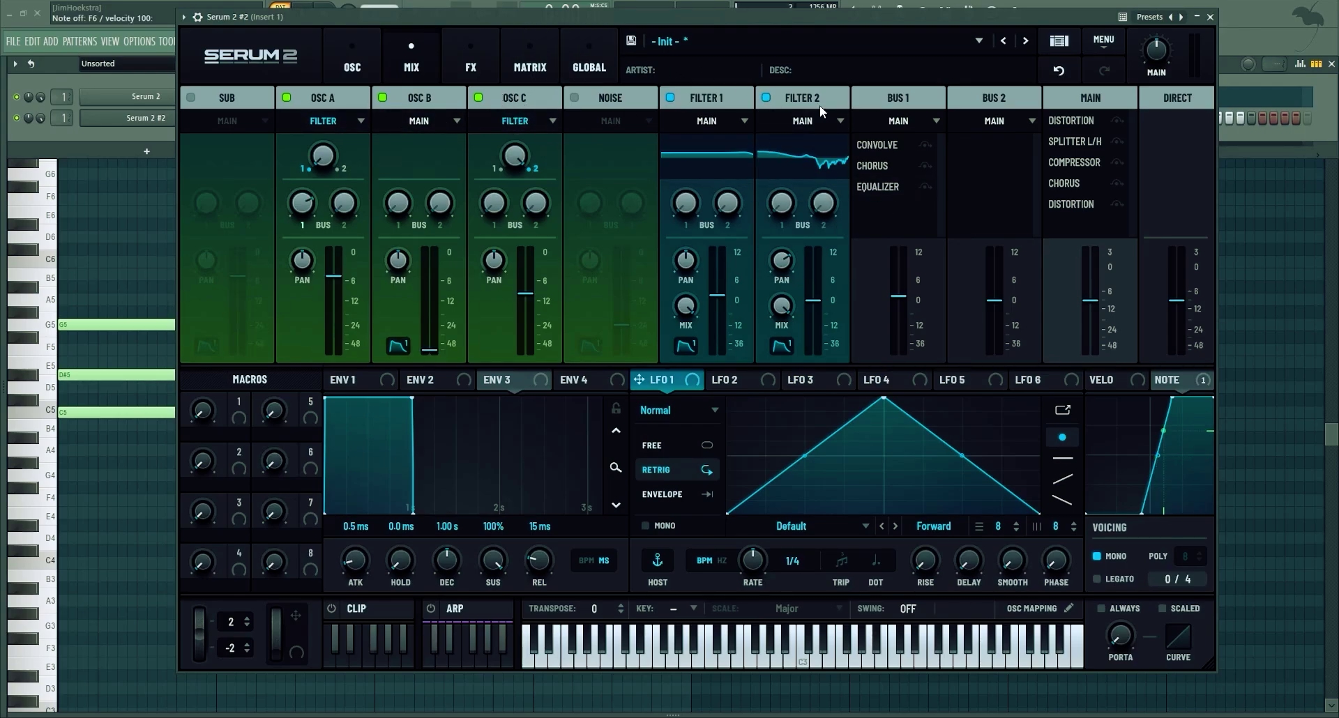
{"action": "left_click", "coordinate": [514, 122]}
{"action": "left_click", "coordinate": [813, 121]}
{"action": "left_click", "coordinate": [806, 186]}
{"action": "left_click", "coordinate": [706, 121]}
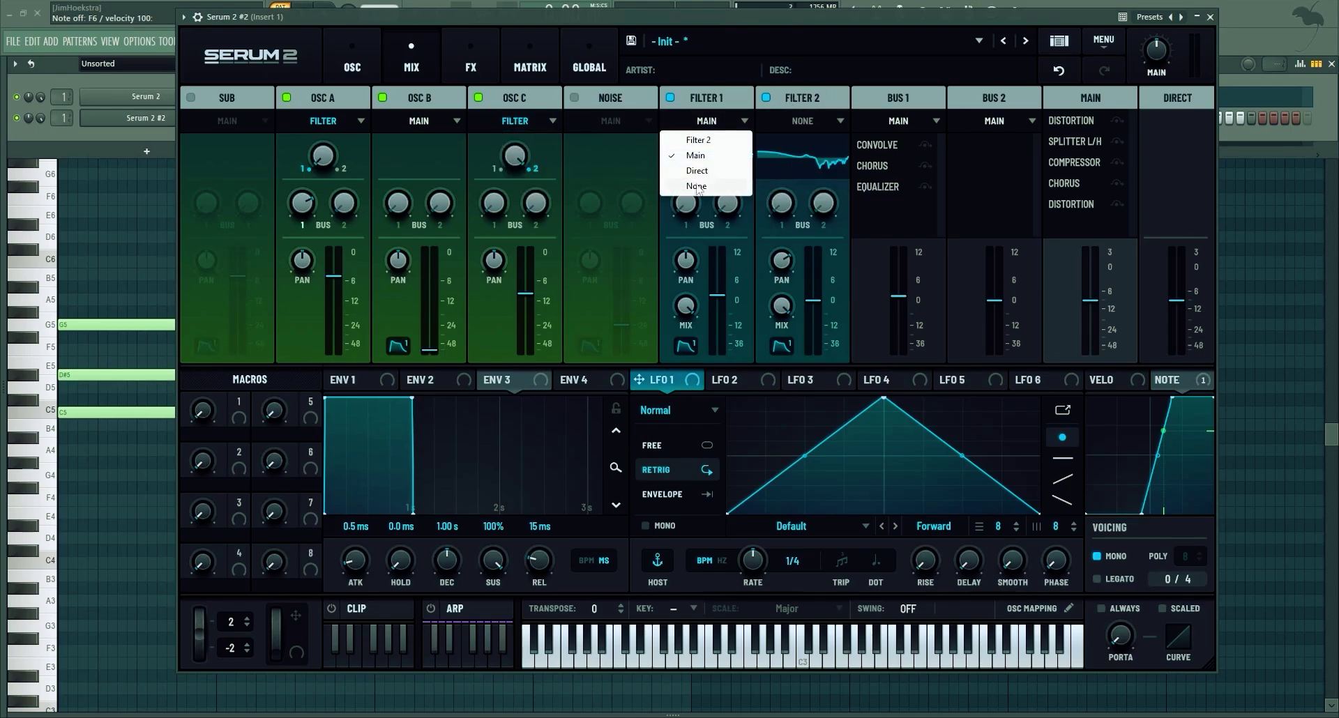
{"action": "left_click", "coordinate": [697, 186]}
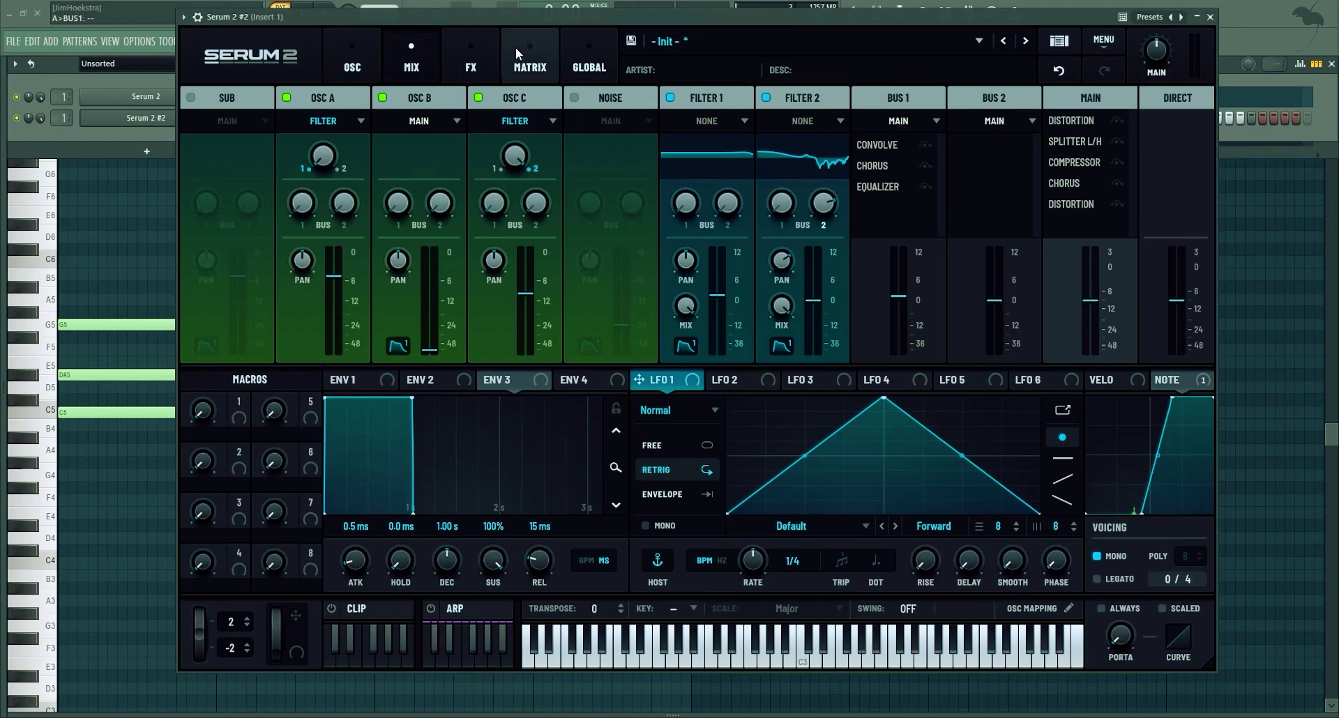
- Add a Distortion effect to Bus 2 and set its type to Downsample
{"action": "left_click", "coordinate": [470, 56]}
{"action": "left_click", "coordinate": [361, 98]}
{"action": "left_click", "coordinate": [199, 127]}
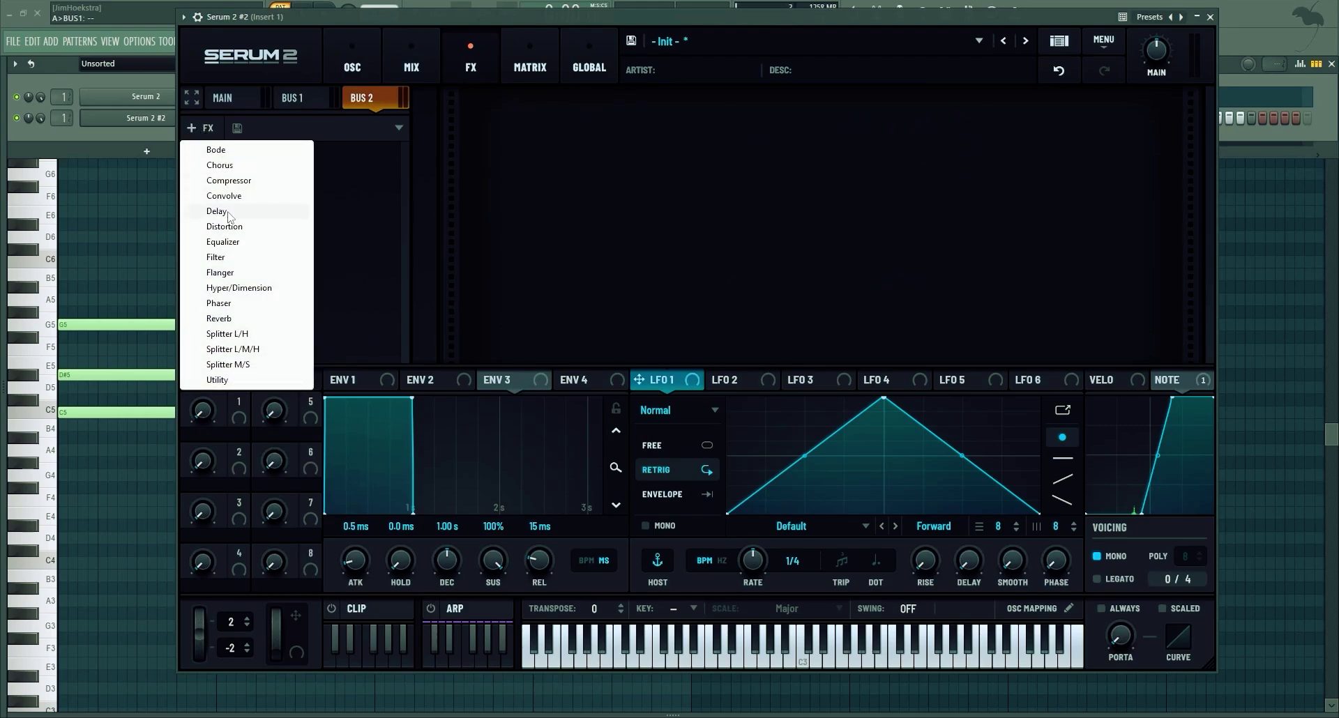
{"action": "left_click", "coordinate": [236, 230]}
{"action": "left_click", "coordinate": [615, 140]}
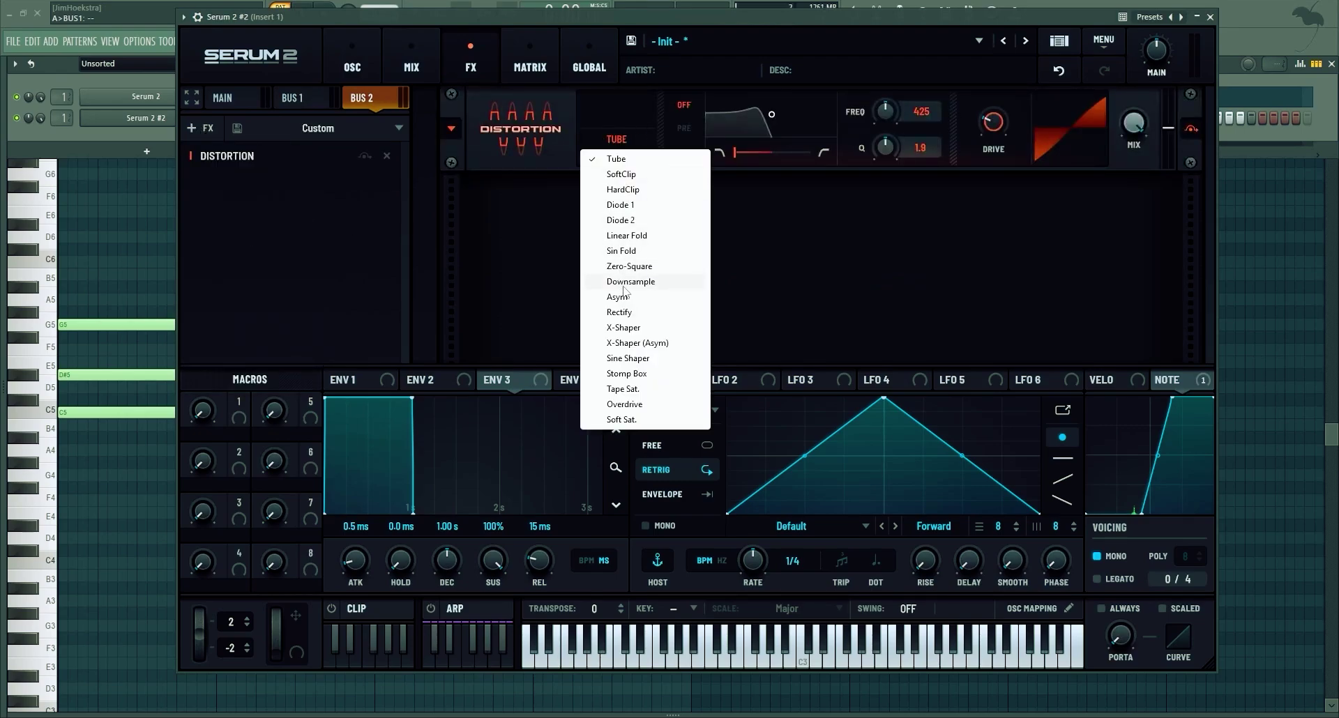
{"action": "left_click", "coordinate": [624, 286]}
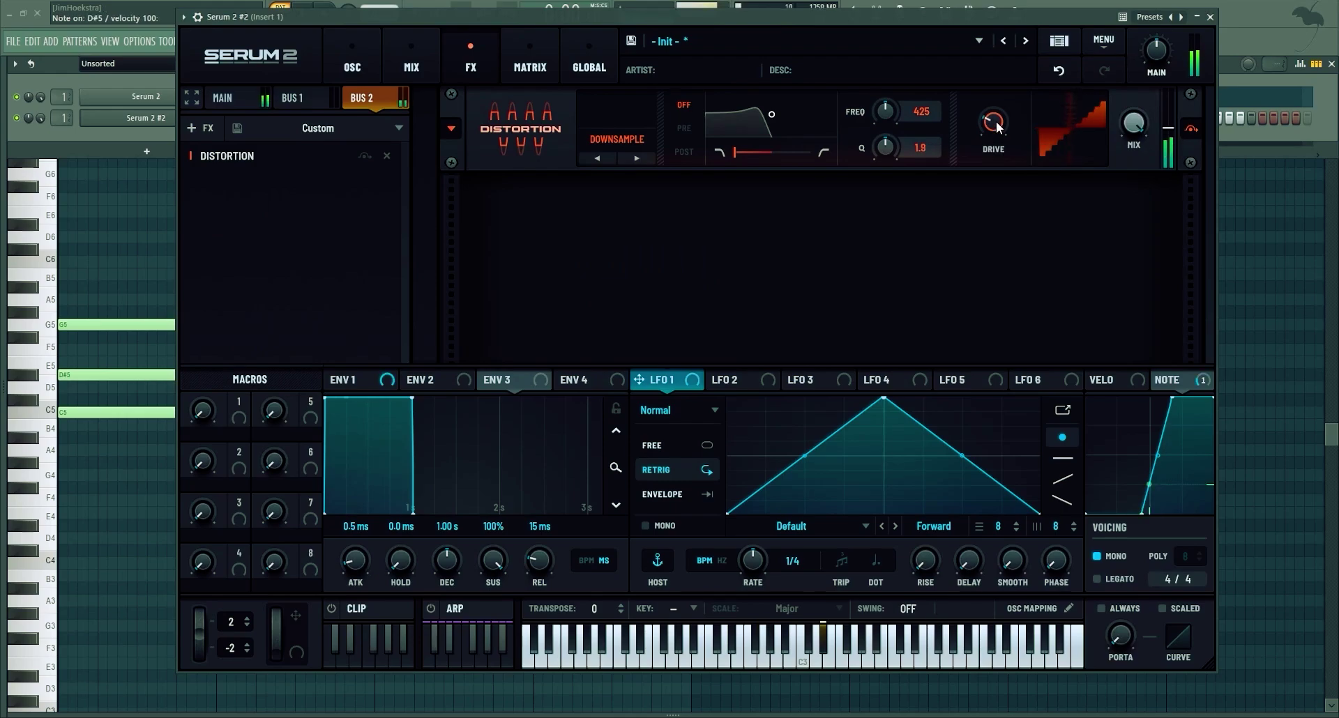
- Add a second Distortion to Bus 2, set it to Linear Fold and adjust its drive
{"action": "left_click", "coordinate": [415, 81]}
{"action": "left_click", "coordinate": [475, 55]}
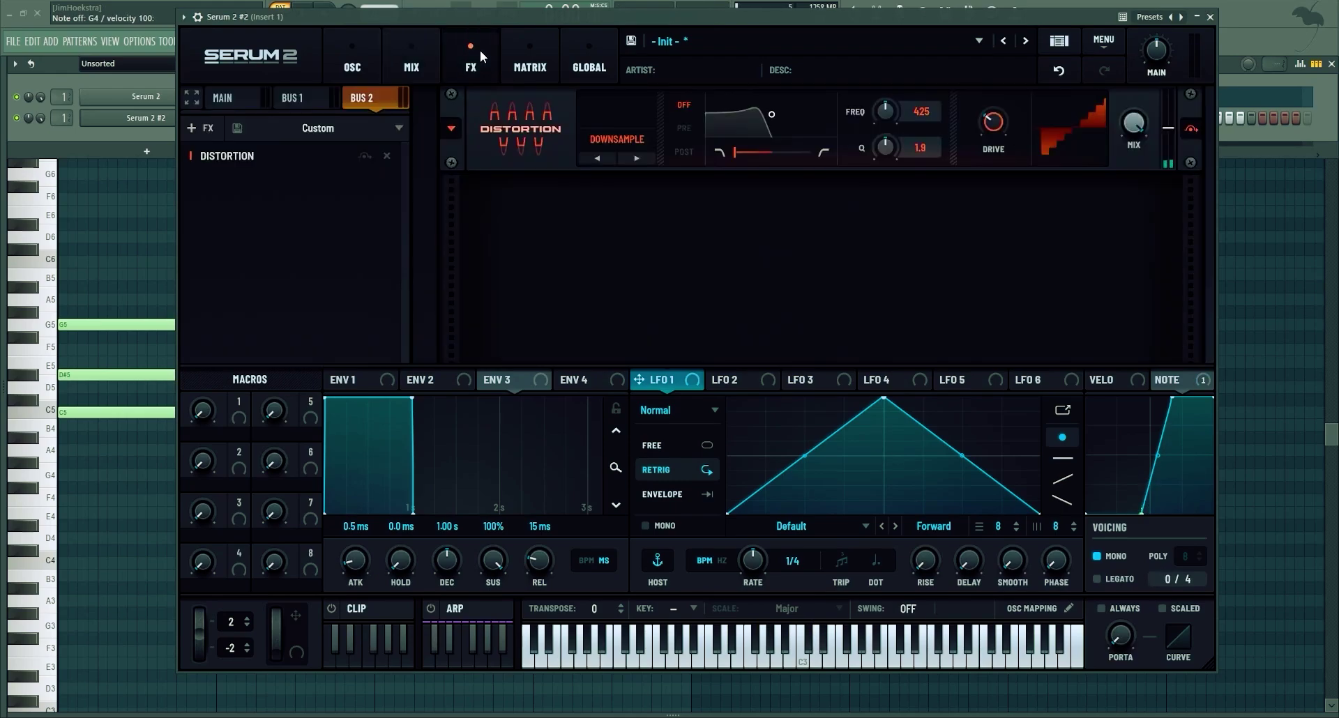
{"action": "left_click", "coordinate": [199, 128]}
{"action": "left_click", "coordinate": [225, 227]}
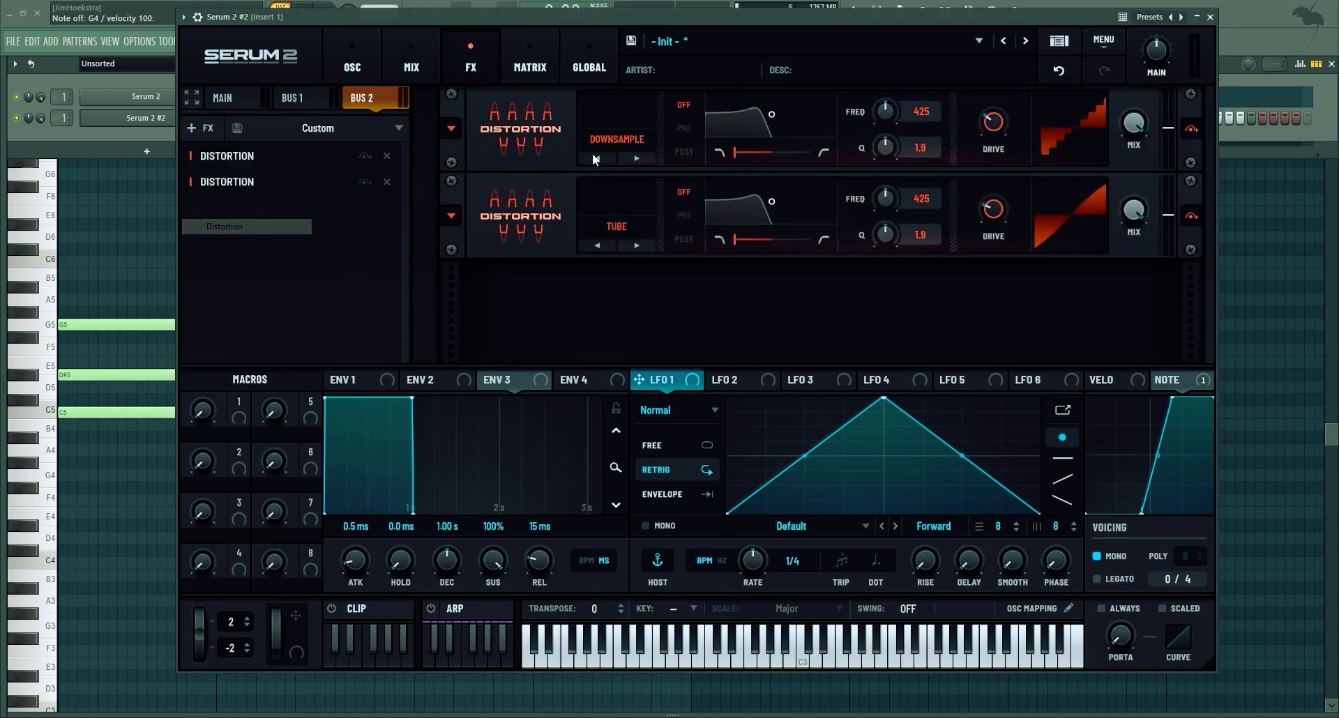
{"action": "left_click", "coordinate": [616, 227]}
{"action": "left_click", "coordinate": [639, 323]}
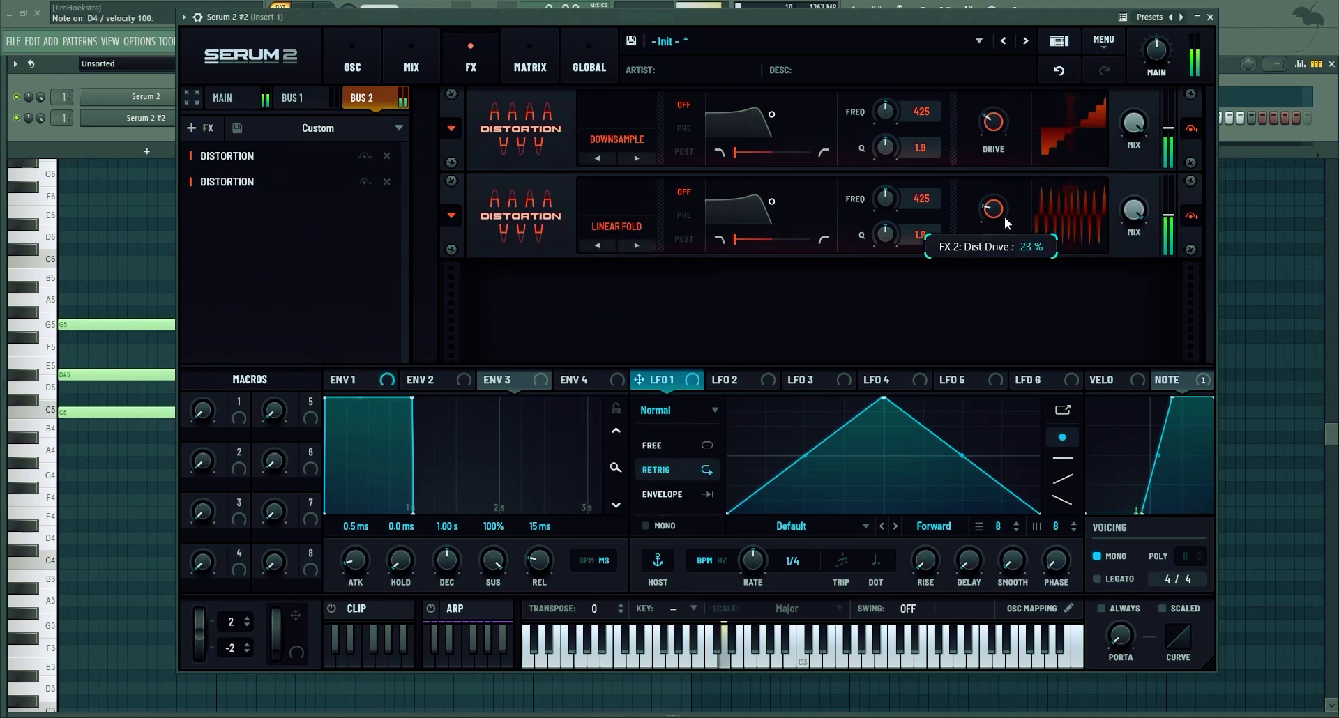
- Add a third Distortion to Bus 2, set it to Downsample and reduce its drive
{"action": "left_click", "coordinate": [198, 128]}
{"action": "left_click", "coordinate": [224, 230]}
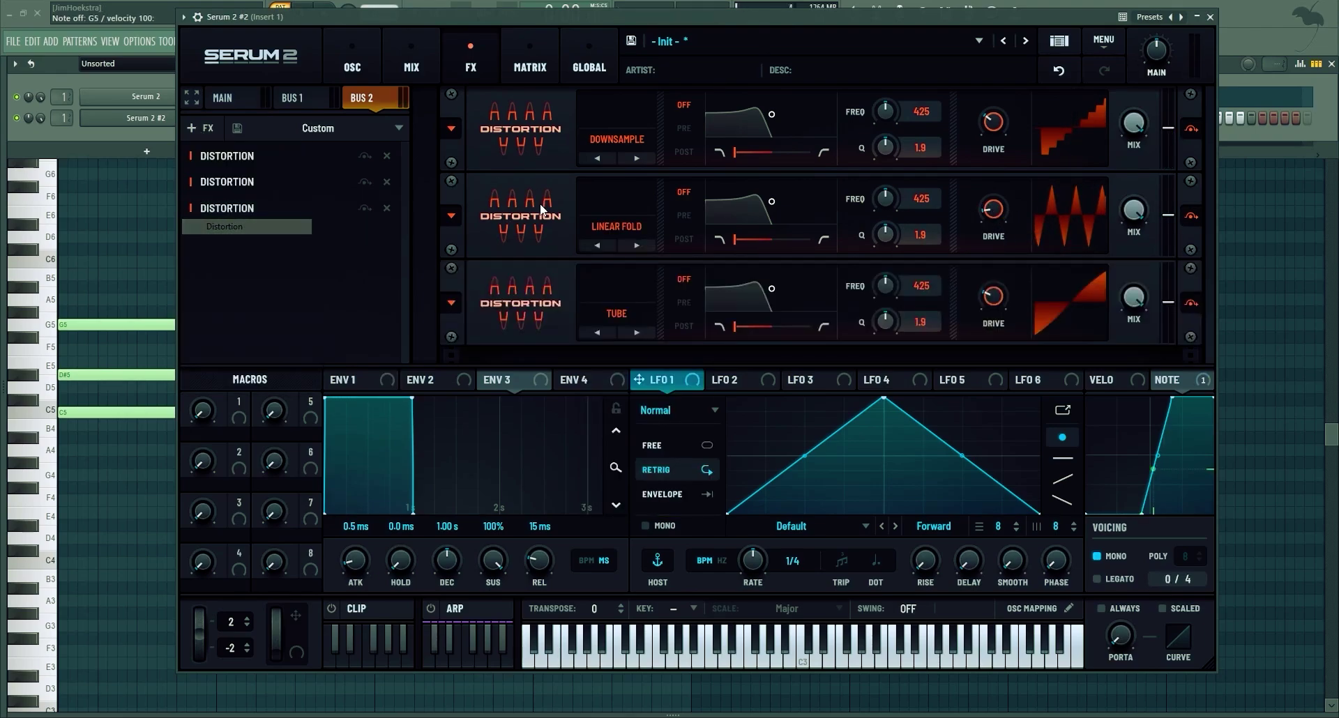
{"action": "left_click", "coordinate": [617, 314]}
{"action": "left_click", "coordinate": [632, 457]}
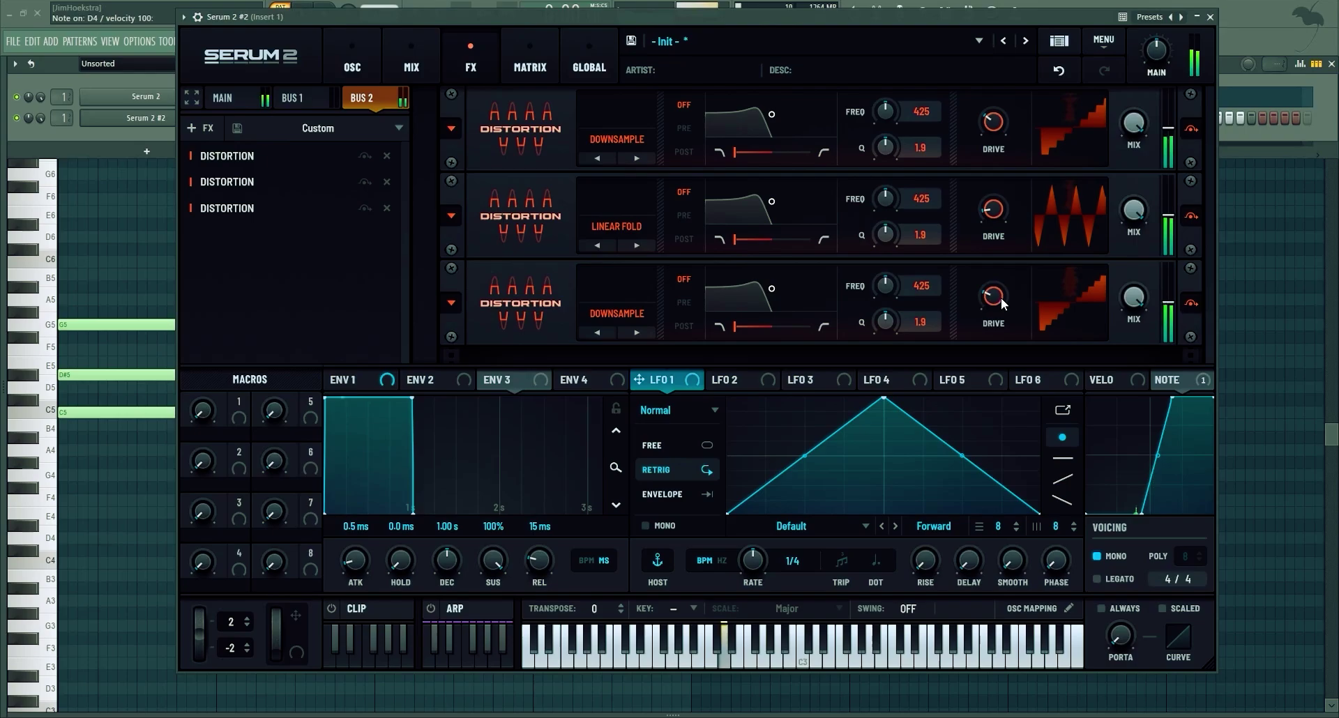
{"action": "mouse_move", "coordinate": [1001, 300]}
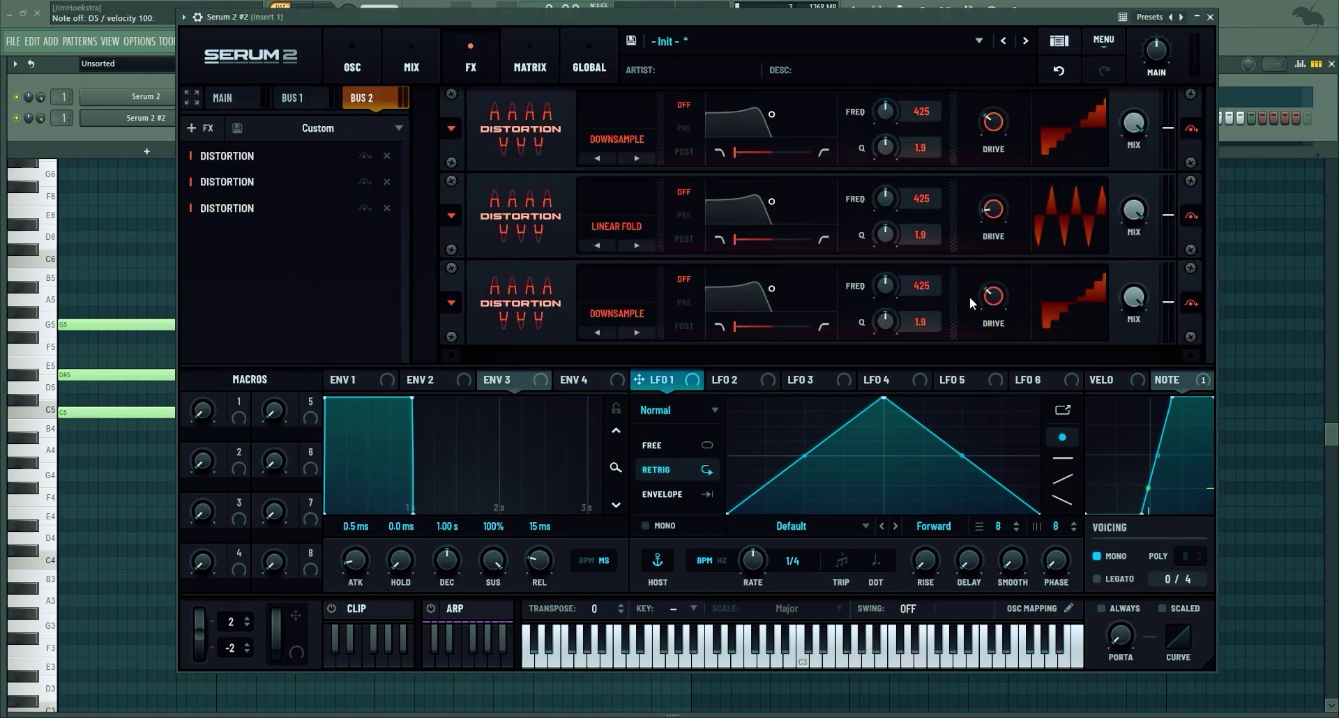
{"action": "left_click_drag", "start_coordinate": [1002, 300], "coordinate": [1002, 314]}
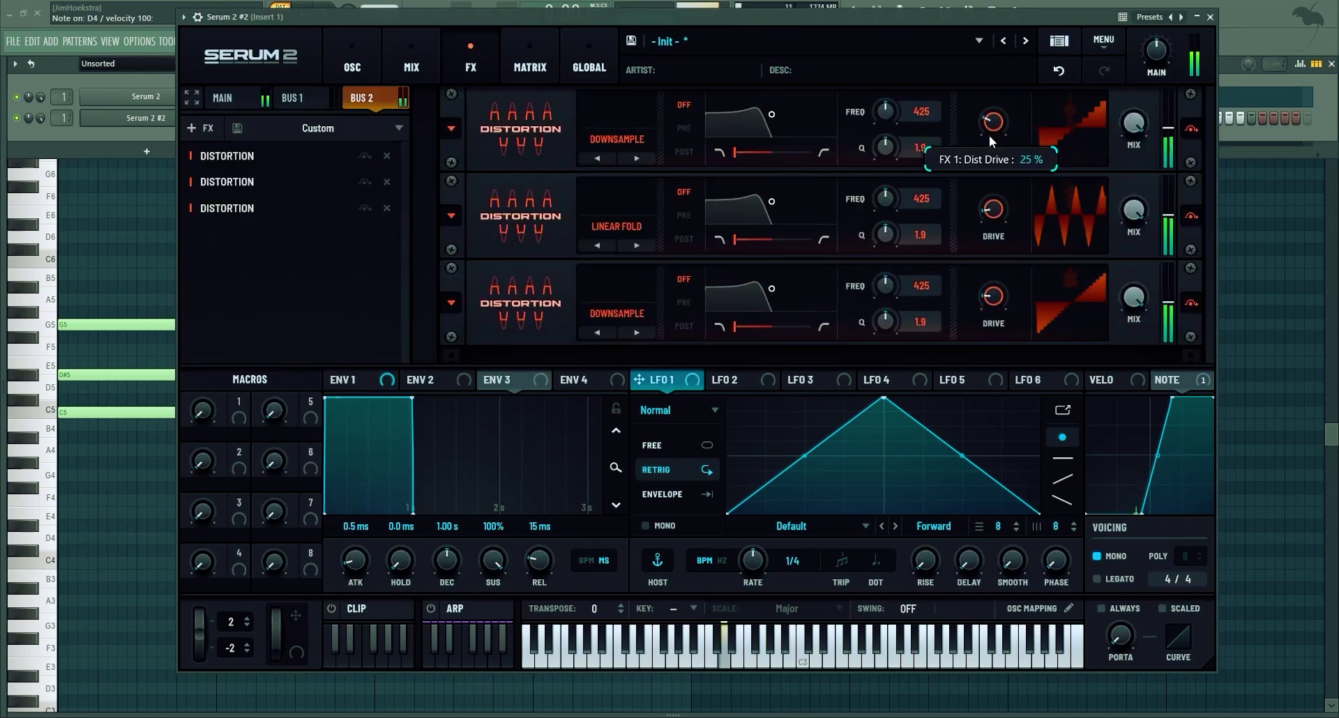
- Route the outputs of Filter 2 and Filter 1 back to Main in the mixer
{"action": "left_click", "coordinate": [352, 63]}
{"action": "left_click", "coordinate": [411, 63]}
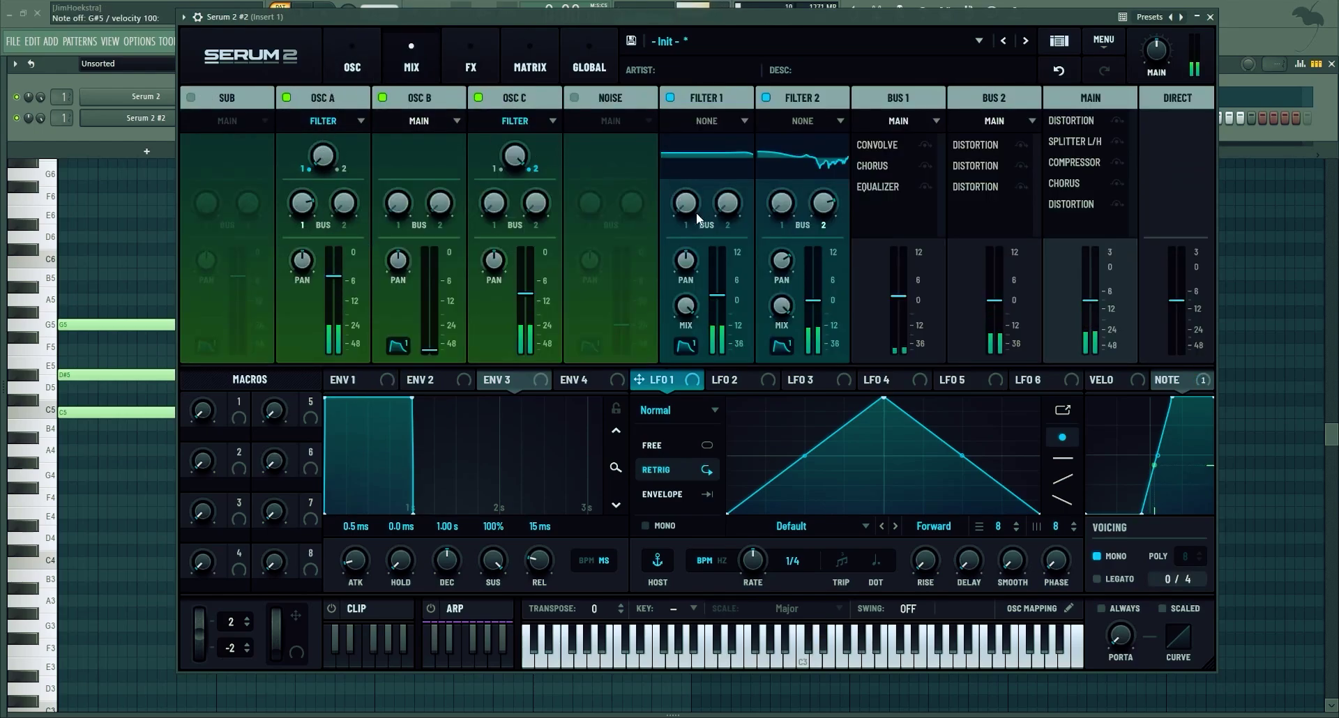
{"action": "left_click", "coordinate": [802, 121]}
{"action": "left_click", "coordinate": [791, 155]}
{"action": "left_click", "coordinate": [707, 121]}
{"action": "left_click", "coordinate": [697, 155]}
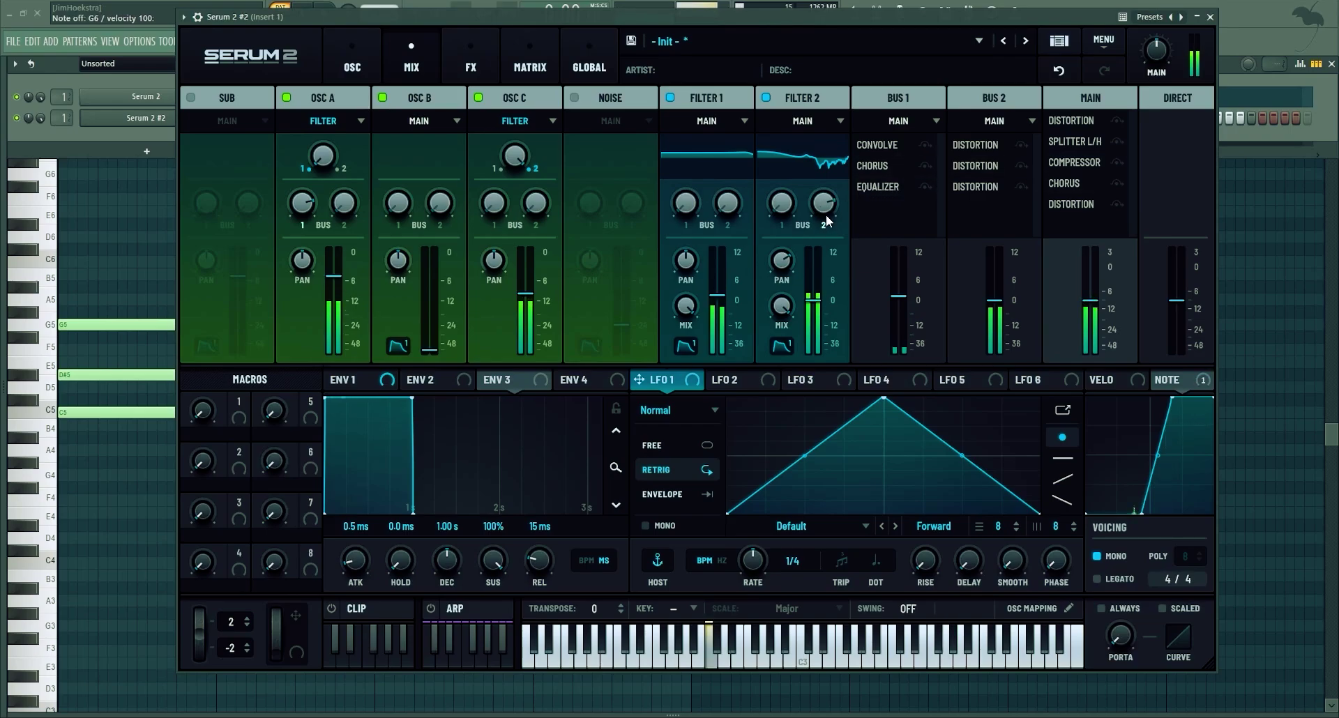
- Lower Filter 2's send to Bus 2 and raise the Bus 1 level to about 8 dB
{"action": "left_click_drag", "start_coordinate": [824, 202], "coordinate": [827, 257]}
{"action": "left_click_drag", "start_coordinate": [915, 298], "coordinate": [913, 259]}
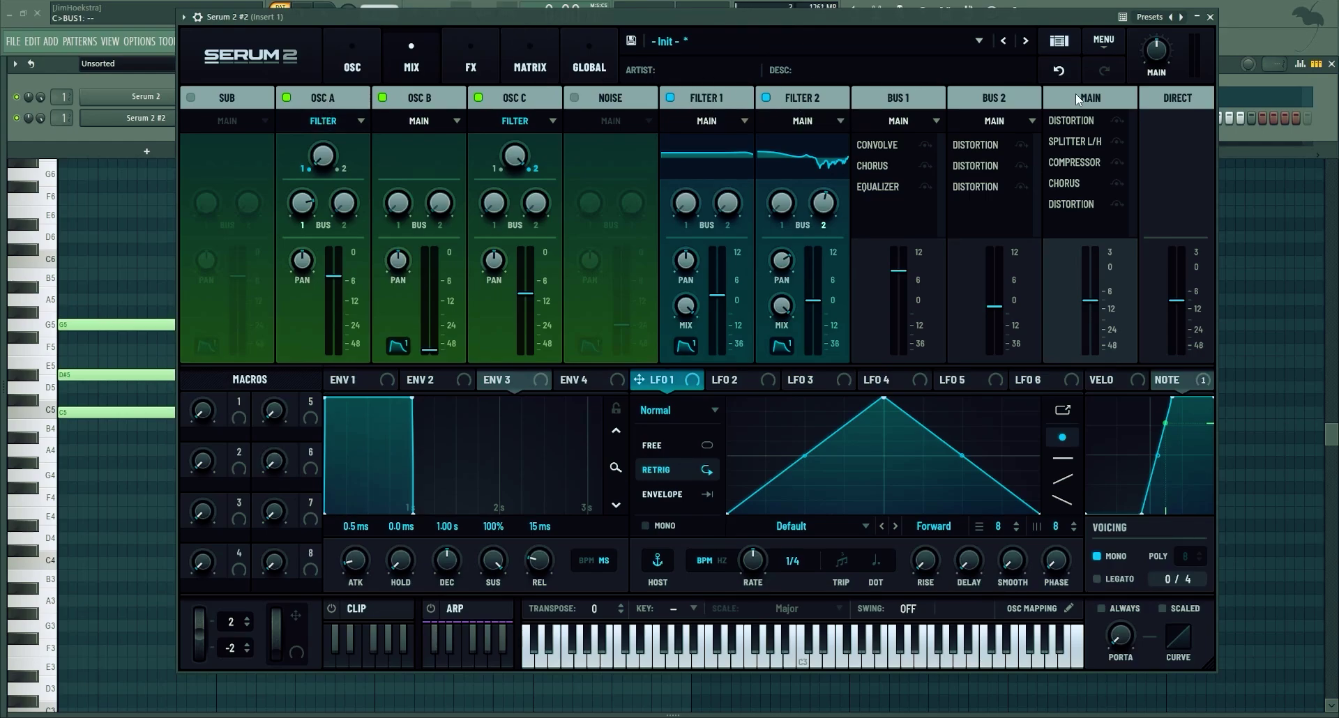
- Turn oscillator B off and back on to compare the sound
{"action": "left_click", "coordinate": [471, 61]}
{"action": "left_click", "coordinate": [403, 61]}
{"action": "left_click", "coordinate": [364, 53]}
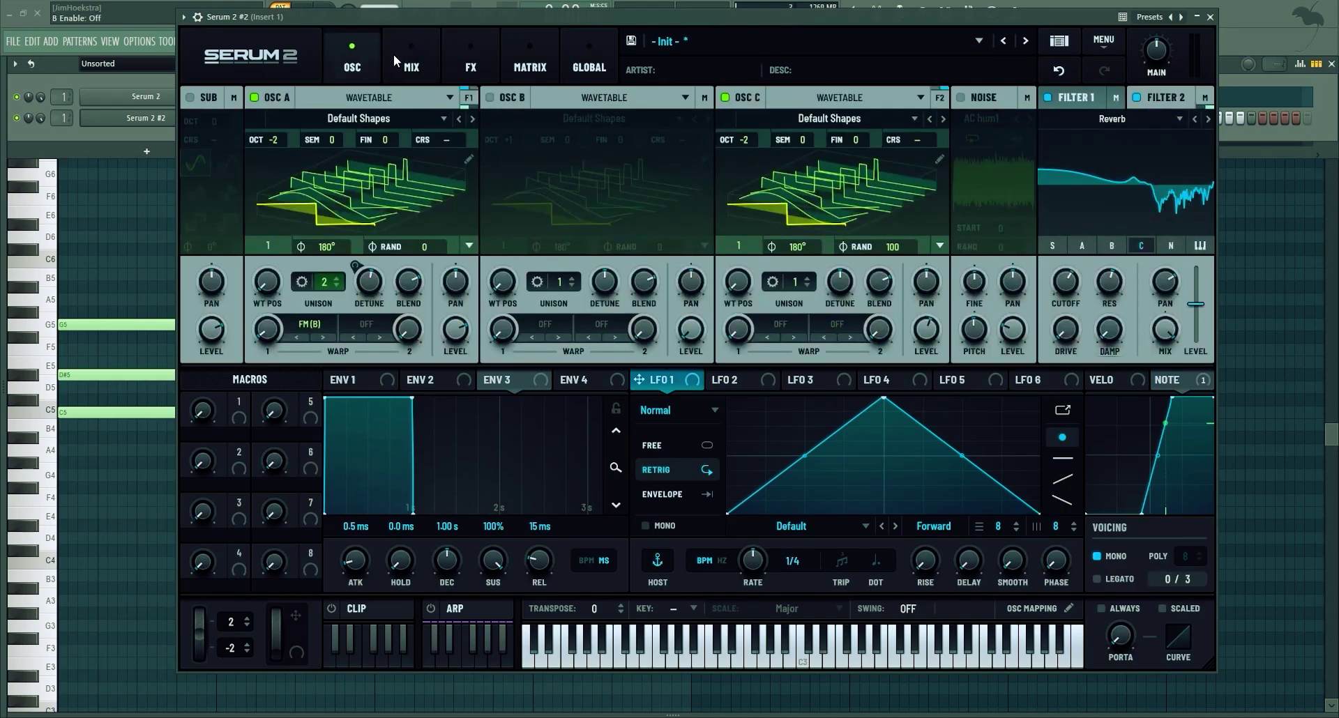
{"action": "left_click", "coordinate": [393, 55]}
{"action": "left_click_drag", "start_coordinate": [391, 92], "coordinate": [333, 65]}
{"action": "left_click", "coordinate": [336, 68]}
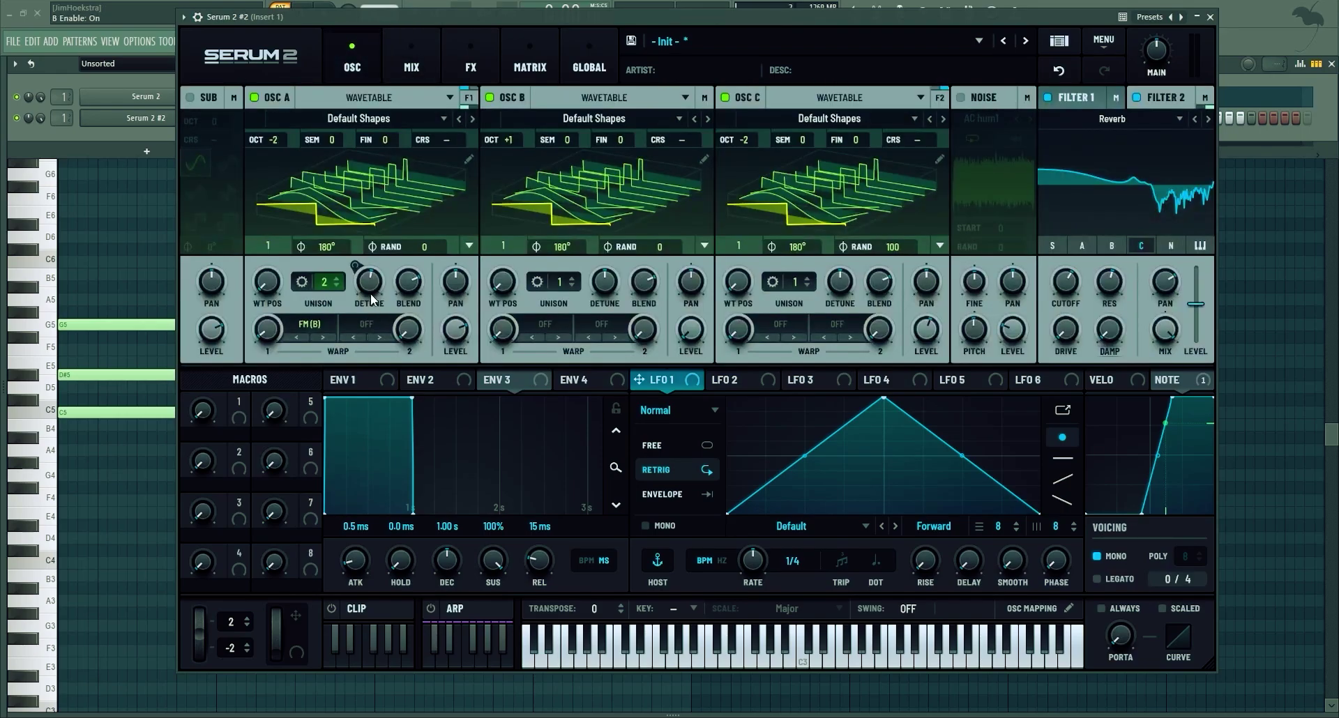
- Route Bus 1's output into Bus 2 in the mixer
{"action": "left_click", "coordinate": [395, 35]}
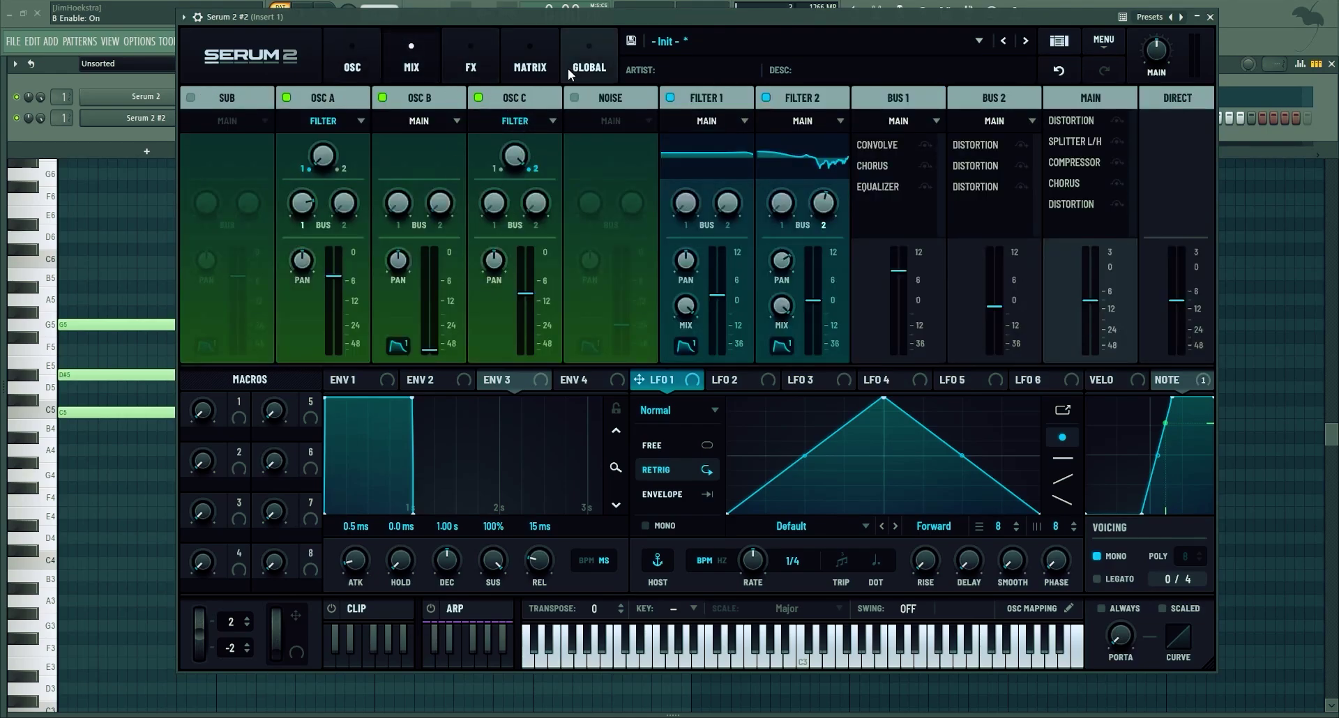
{"action": "left_click", "coordinate": [900, 94]}
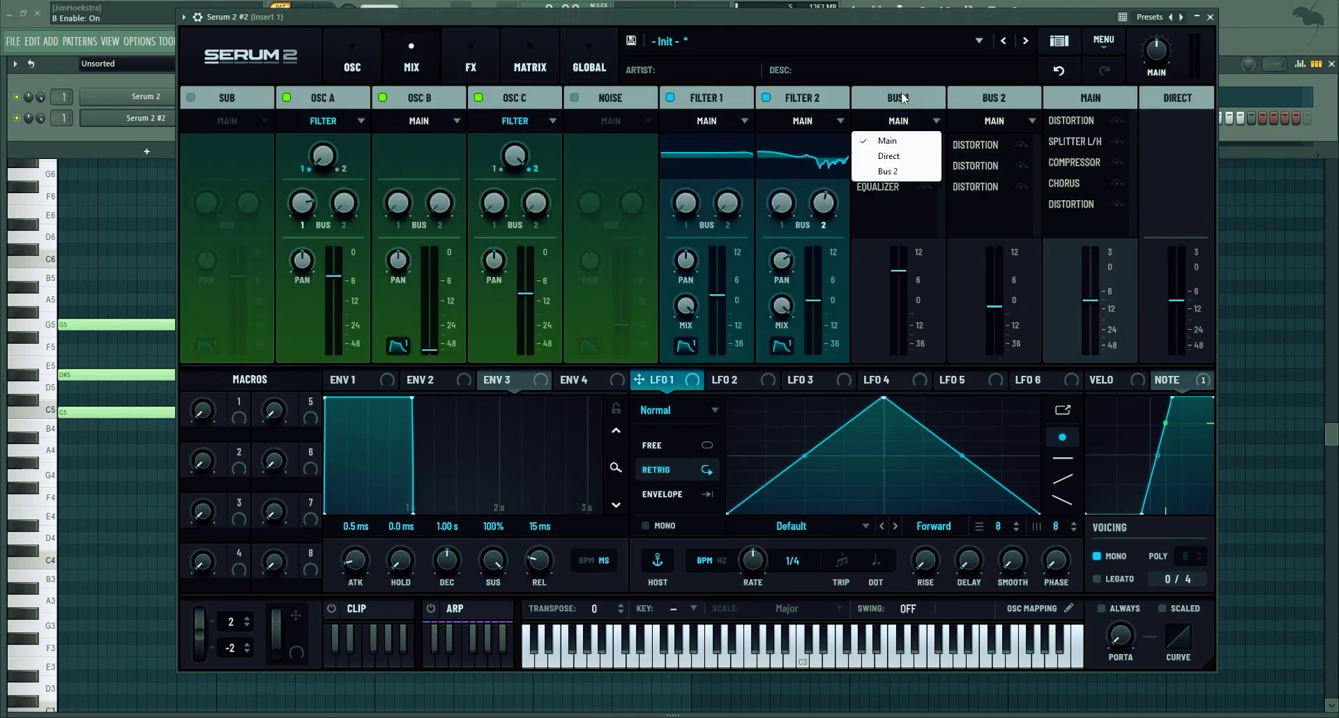
{"action": "left_click", "coordinate": [900, 171]}
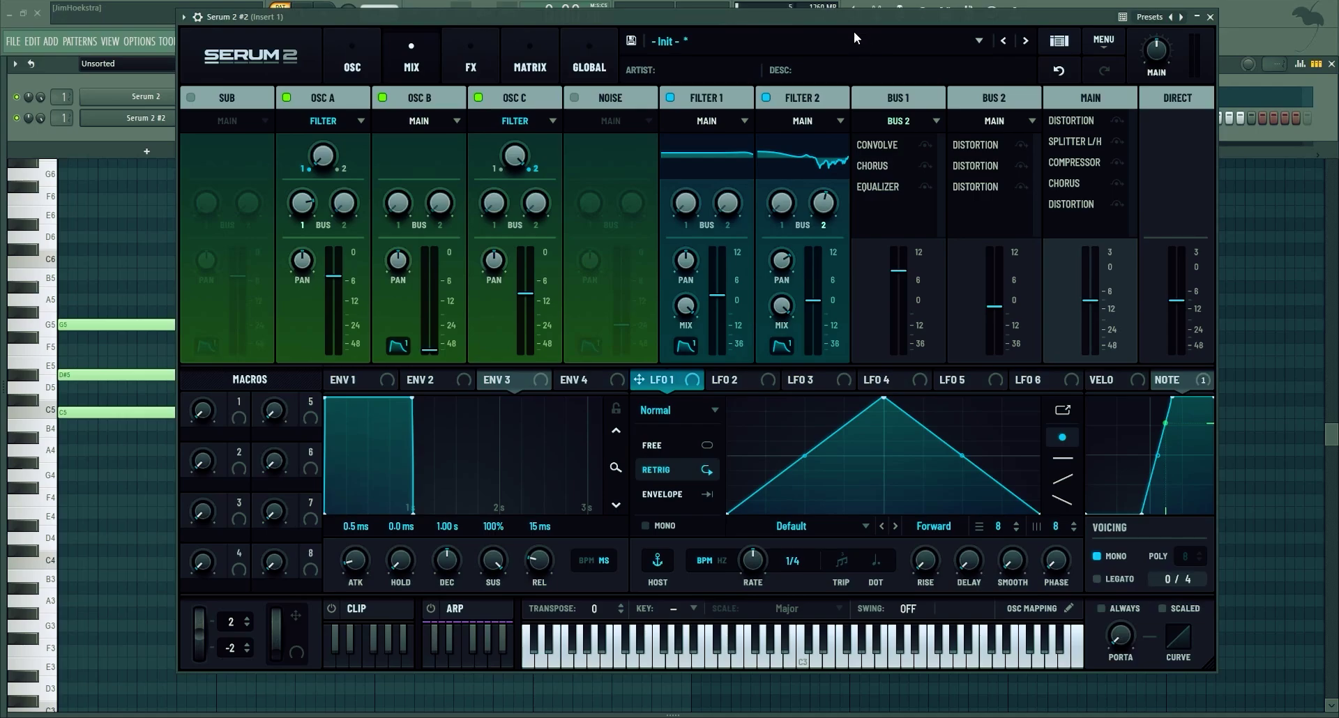
- Select Bus 1's output destination again in the mixer
{"action": "left_click", "coordinate": [902, 123]}
{"action": "left_click", "coordinate": [899, 140]}
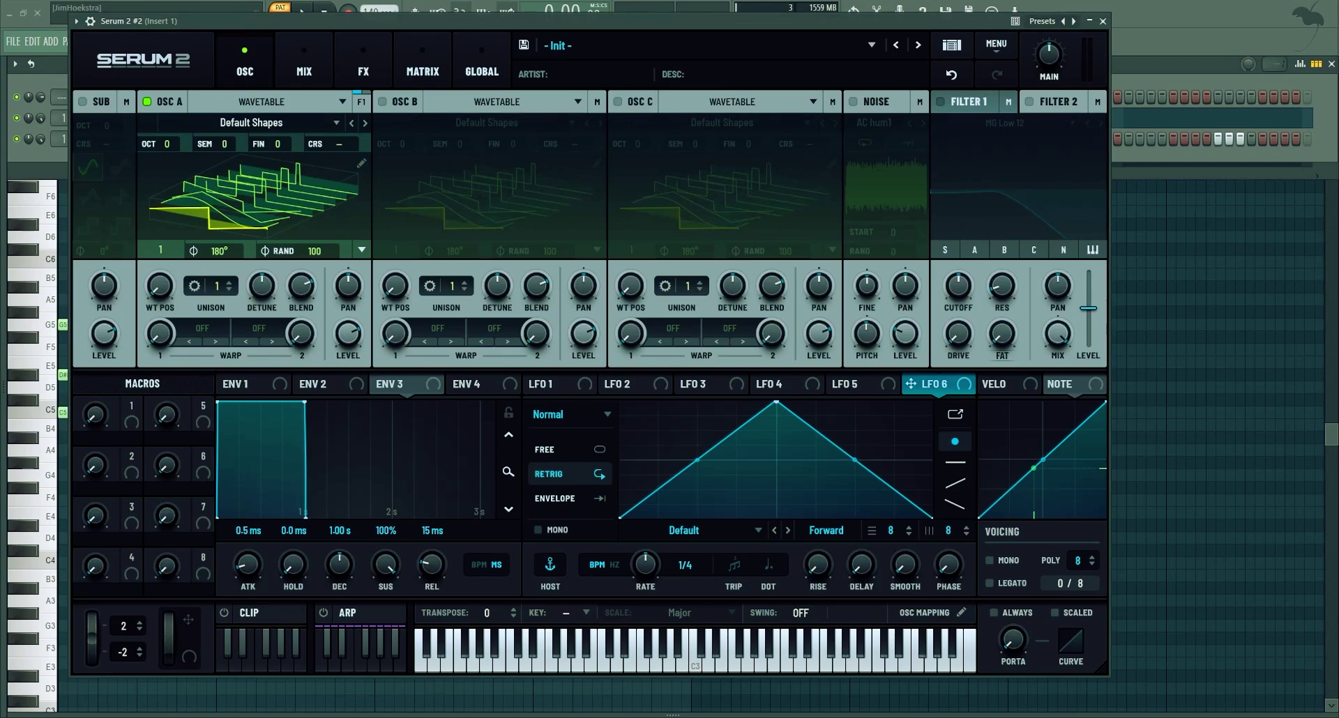
- Check oscillator A's routing options and raise the Compressor's output level to maximum in the Main effects chain
{"action": "left_click", "coordinate": [362, 102]}
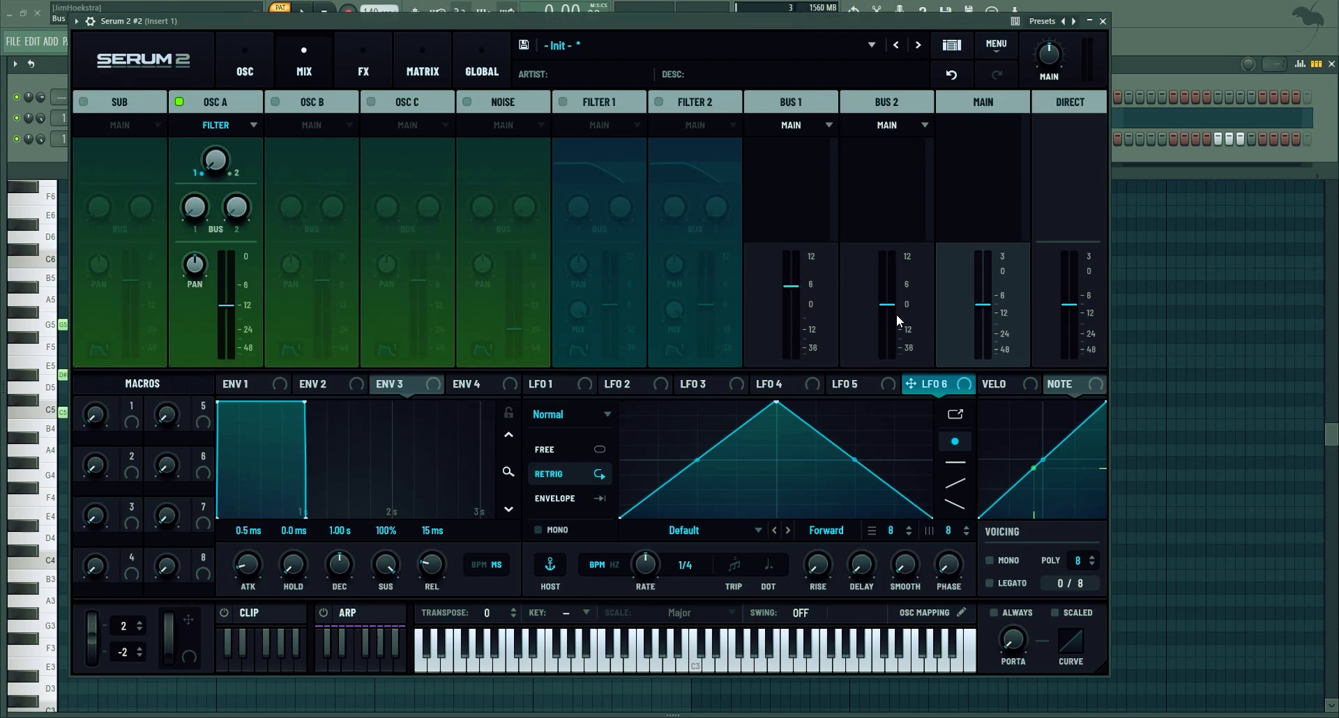
{"action": "left_click", "coordinate": [363, 66]}
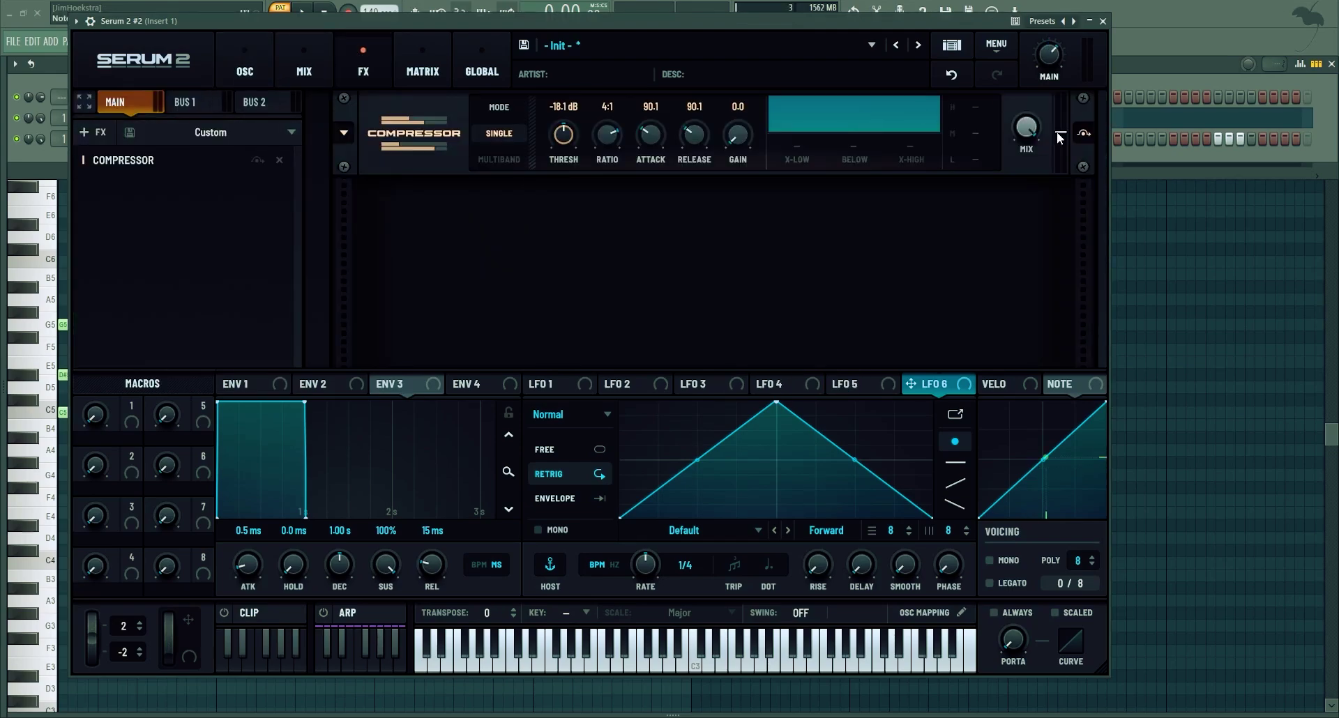
{"action": "left_click_drag", "start_coordinate": [1065, 138], "coordinate": [1064, 64]}
- Add a Distortion effect to the Main effects chain and raise its output level
{"action": "left_click", "coordinate": [93, 132]}
{"action": "left_click", "coordinate": [112, 230]}
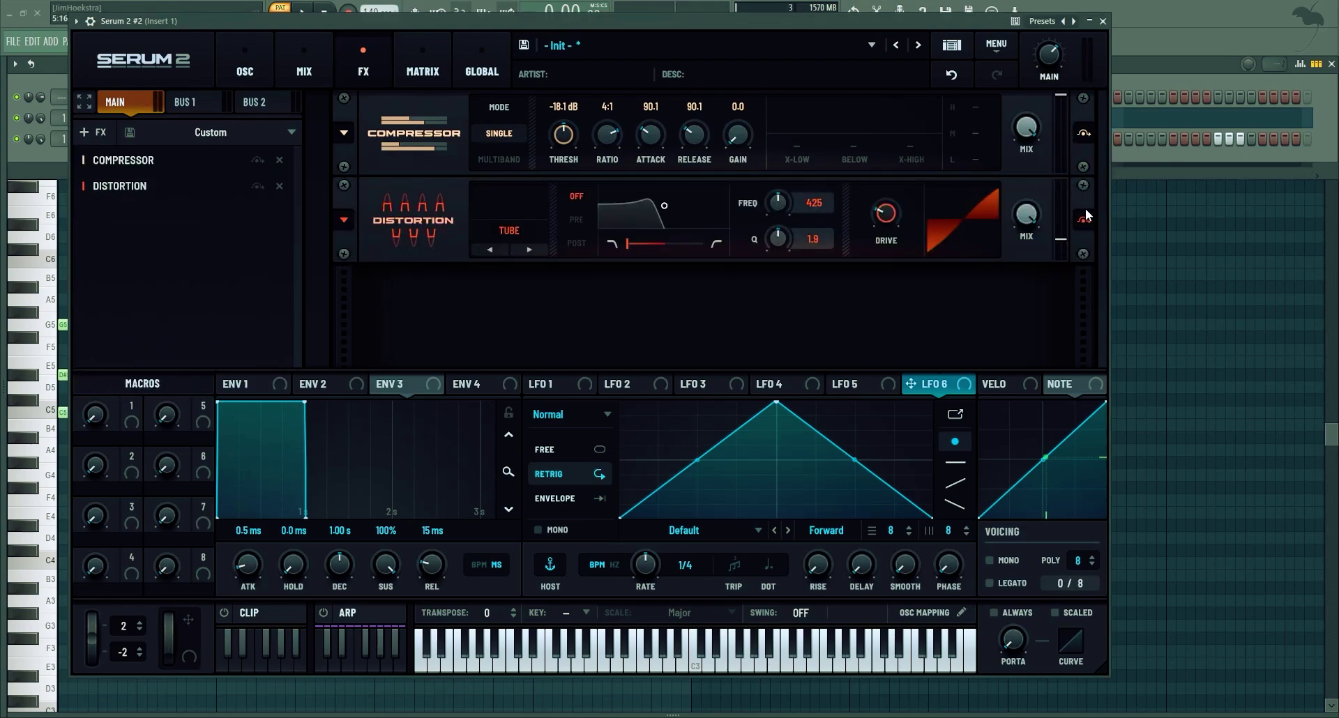
{"action": "left_click_drag", "start_coordinate": [1060, 239], "coordinate": [1060, 223]}
- Add a Convolve effect to the Main effects chain and raise its output level to maximum
{"action": "left_click", "coordinate": [92, 132]}
{"action": "left_click", "coordinate": [108, 200]}
{"action": "left_click_drag", "start_coordinate": [1076, 314], "coordinate": [1056, 261]}
- Move Convolve above Distortion in the Main chain and lower the Distortion's output level during playback
{"action": "left_click_drag", "start_coordinate": [161, 211], "coordinate": [122, 186]}
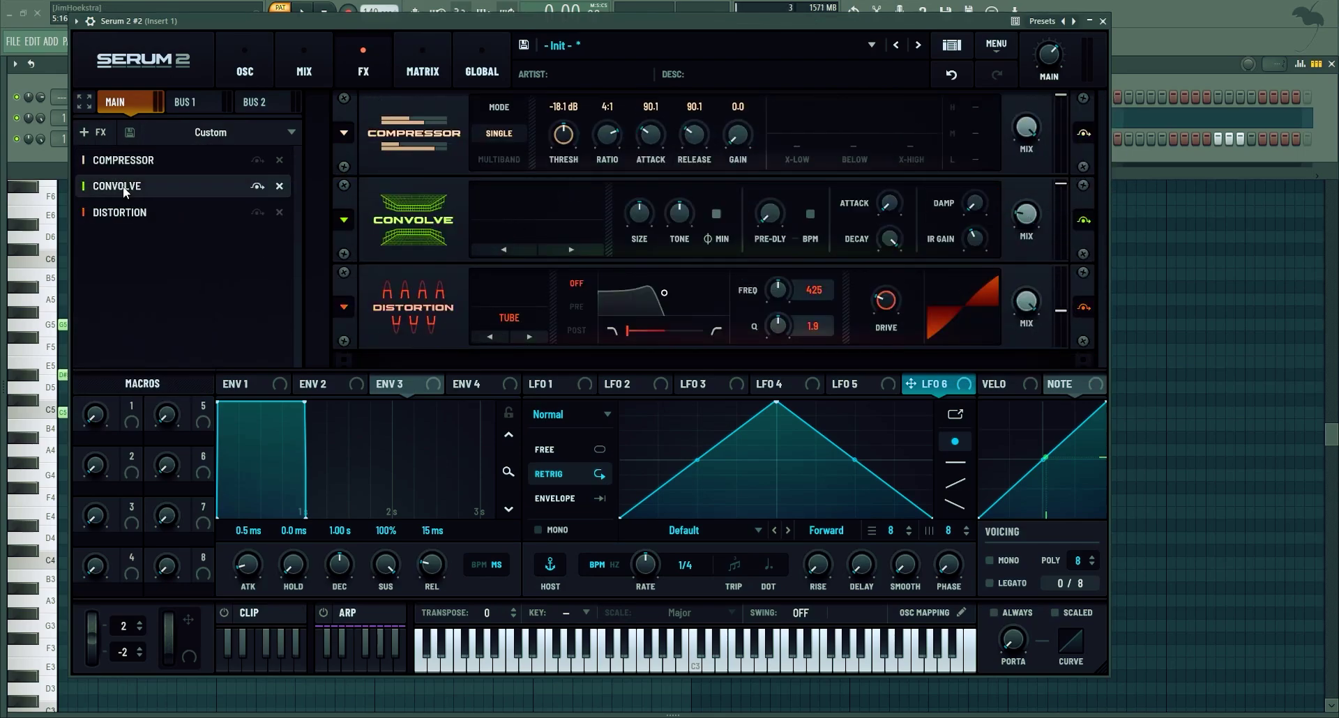
{"action": "key", "text": "space"}
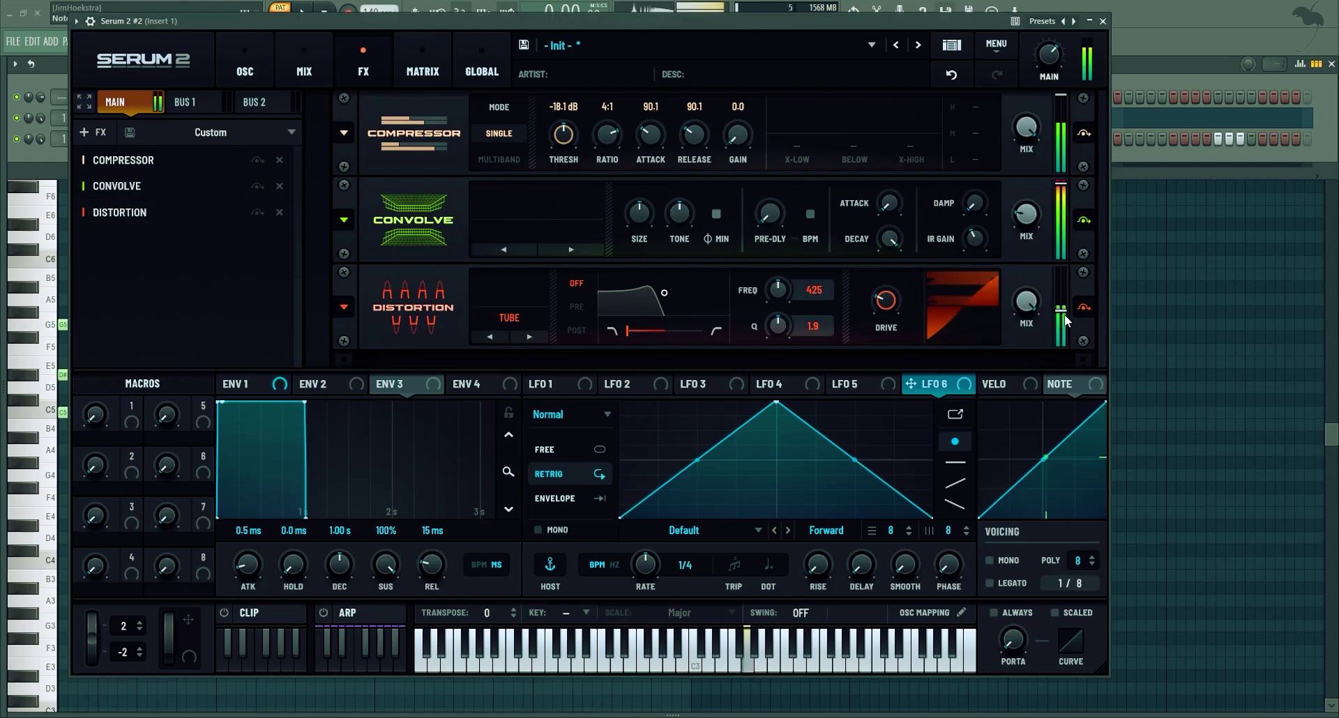
{"action": "left_click_drag", "start_coordinate": [1062, 312], "coordinate": [1065, 334]}
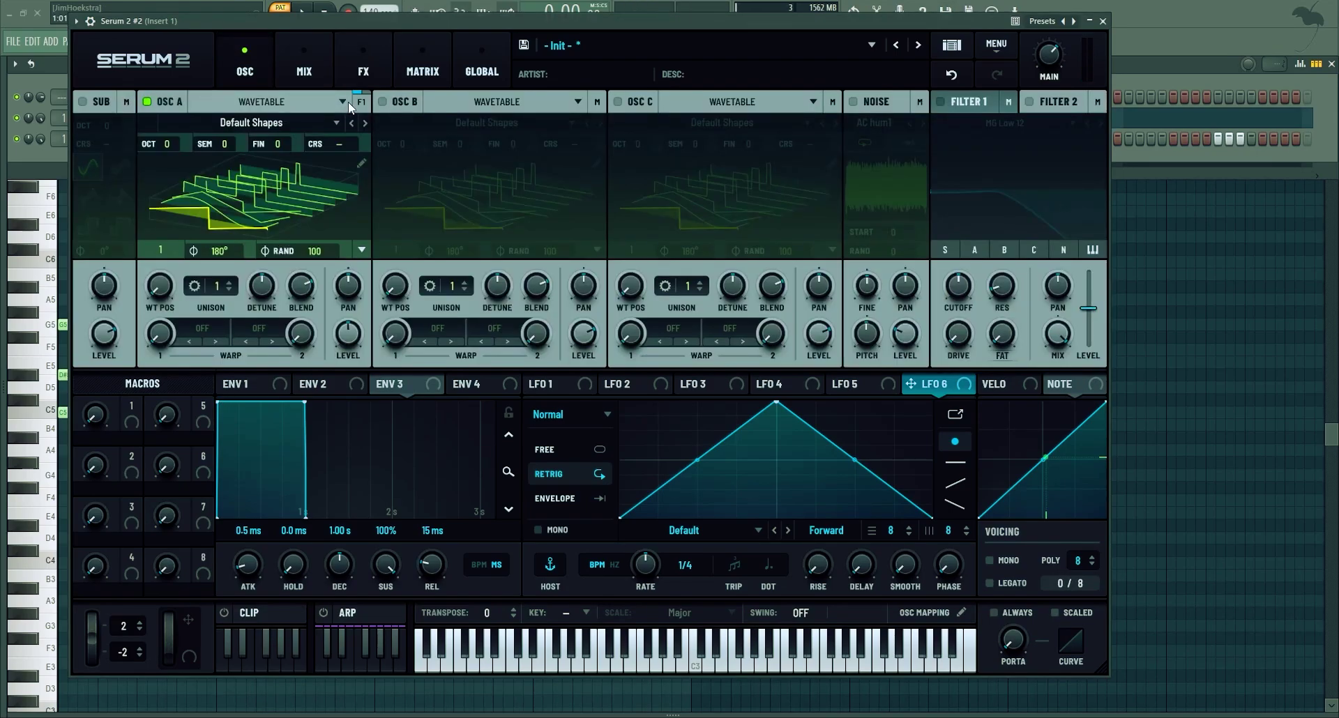
- Balance oscillator A's routing evenly between Filters 1 and 2 and set its Bus 1 send to 60%
{"action": "left_click", "coordinate": [361, 102]}
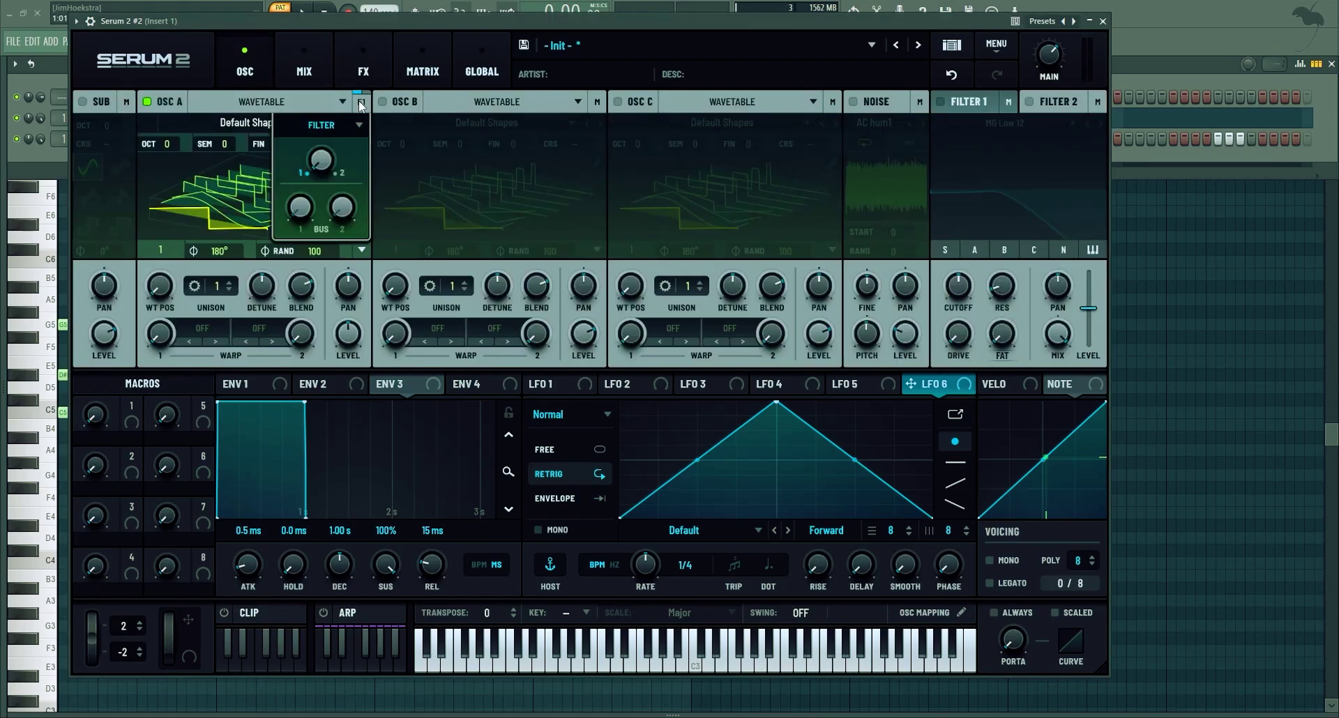
{"action": "left_click_drag", "start_coordinate": [316, 161], "coordinate": [360, 103]}
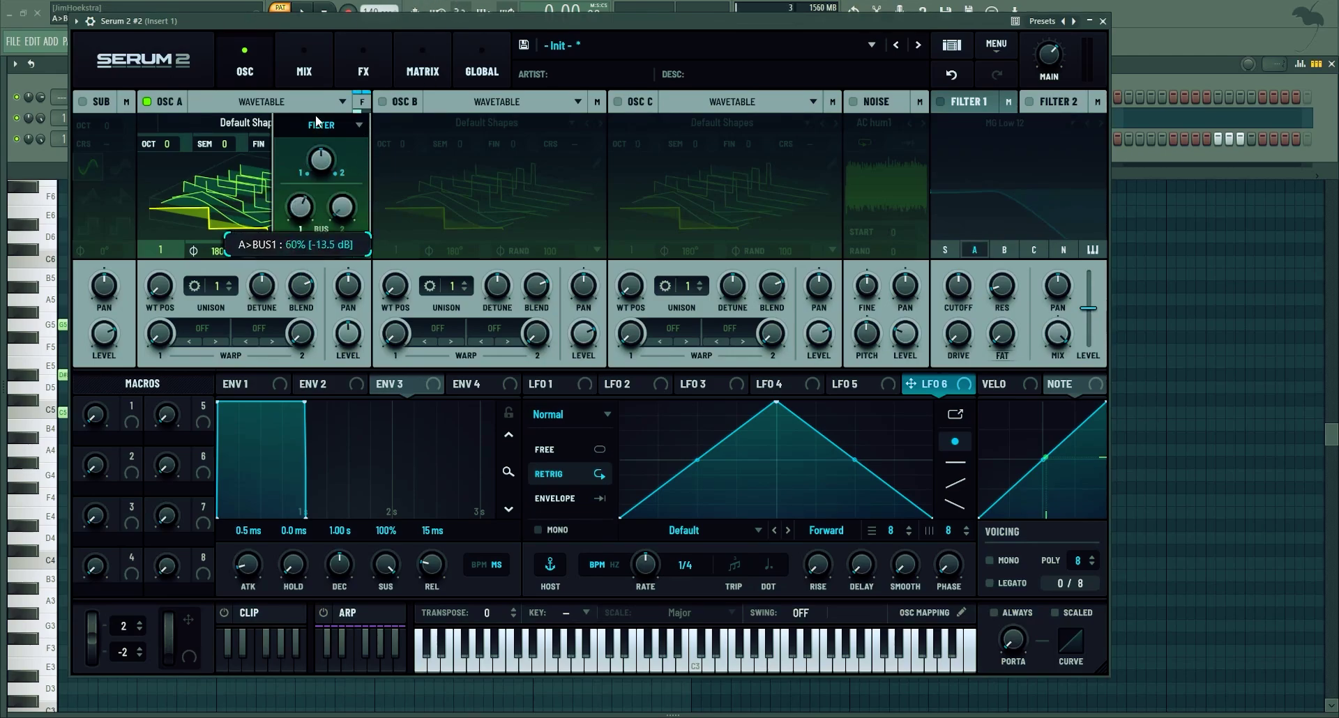
{"action": "left_click", "coordinate": [365, 106]}
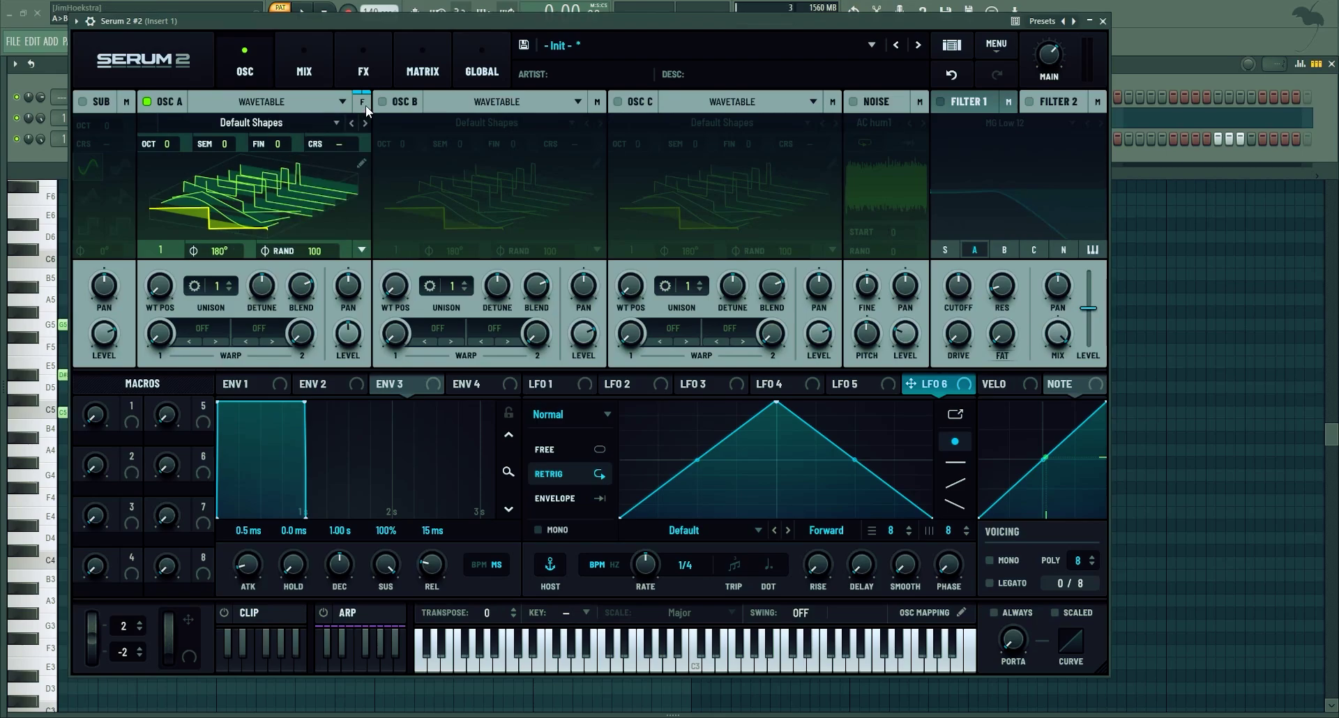
{"action": "left_click", "coordinate": [314, 50]}
{"action": "left_click", "coordinate": [312, 48]}
- Draw flat steps in the second half of LFO 6's shape and rising ramps across most of its grid
{"action": "left_click", "coordinate": [957, 462]}
{"action": "left_click", "coordinate": [835, 437]}
{"action": "left_click", "coordinate": [914, 430]}
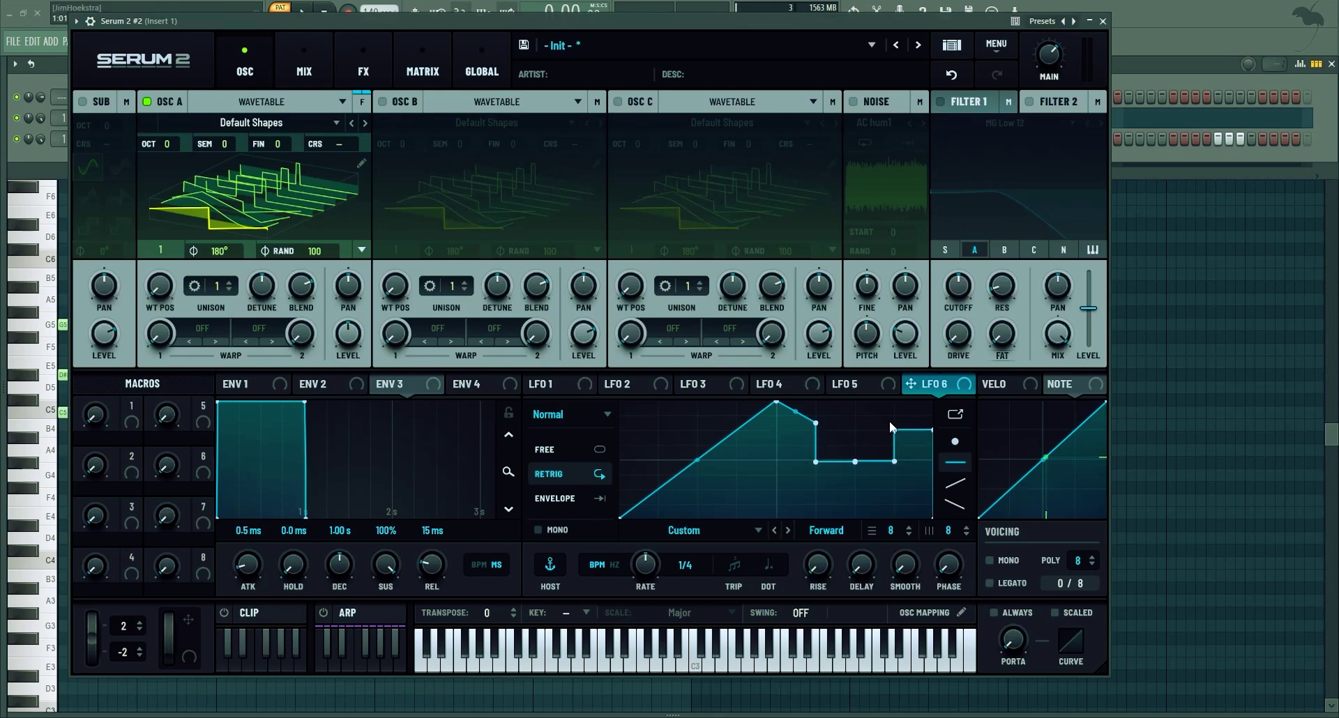
{"action": "left_click", "coordinate": [955, 483]}
{"action": "mouse_move", "coordinate": [634, 509]}
{"action": "left_mouse_down"}
{"action": "mouse_move", "coordinate": [749, 442]}
{"action": "mouse_move", "coordinate": [817, 447]}
{"action": "mouse_move", "coordinate": [884, 494]}
{"action": "left_mouse_up"}
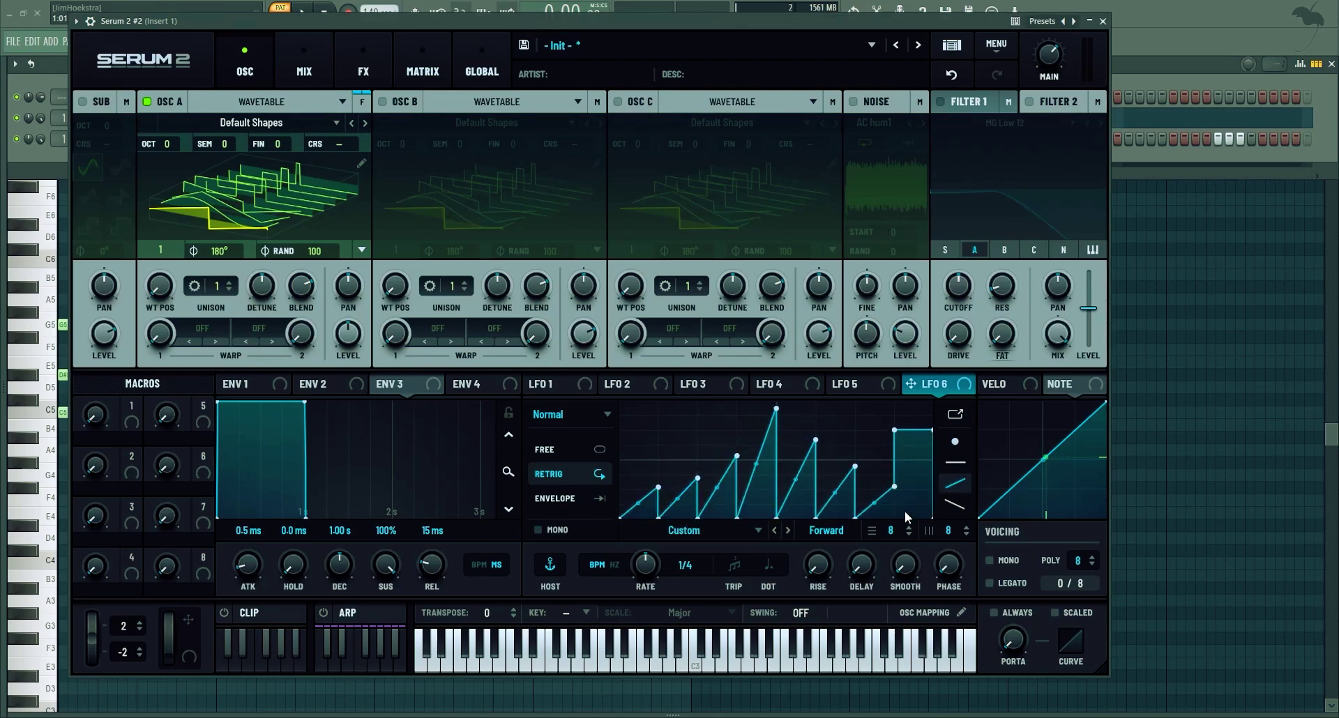
- Restore the point drawing mode for LFO 6 and load the rhythmic shape HalfBar Backbeat 3
{"action": "left_click", "coordinate": [961, 449]}
{"action": "left_click", "coordinate": [683, 530]}
{"action": "mouse_move", "coordinate": [690, 564]}
{"action": "left_click", "coordinate": [802, 458]}
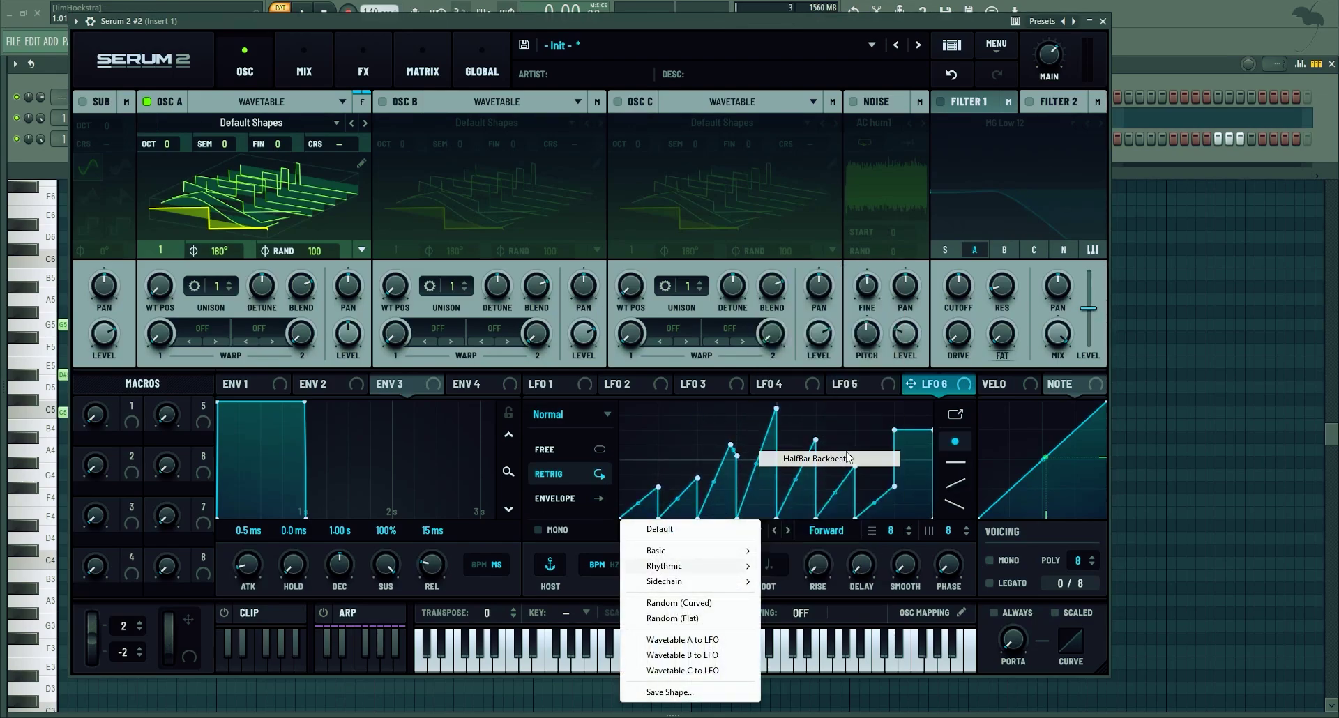
- Switch LFO 6 to the Chaos: Rossler mode and on to Chaos: Lorenz
{"action": "left_click", "coordinate": [558, 414]}
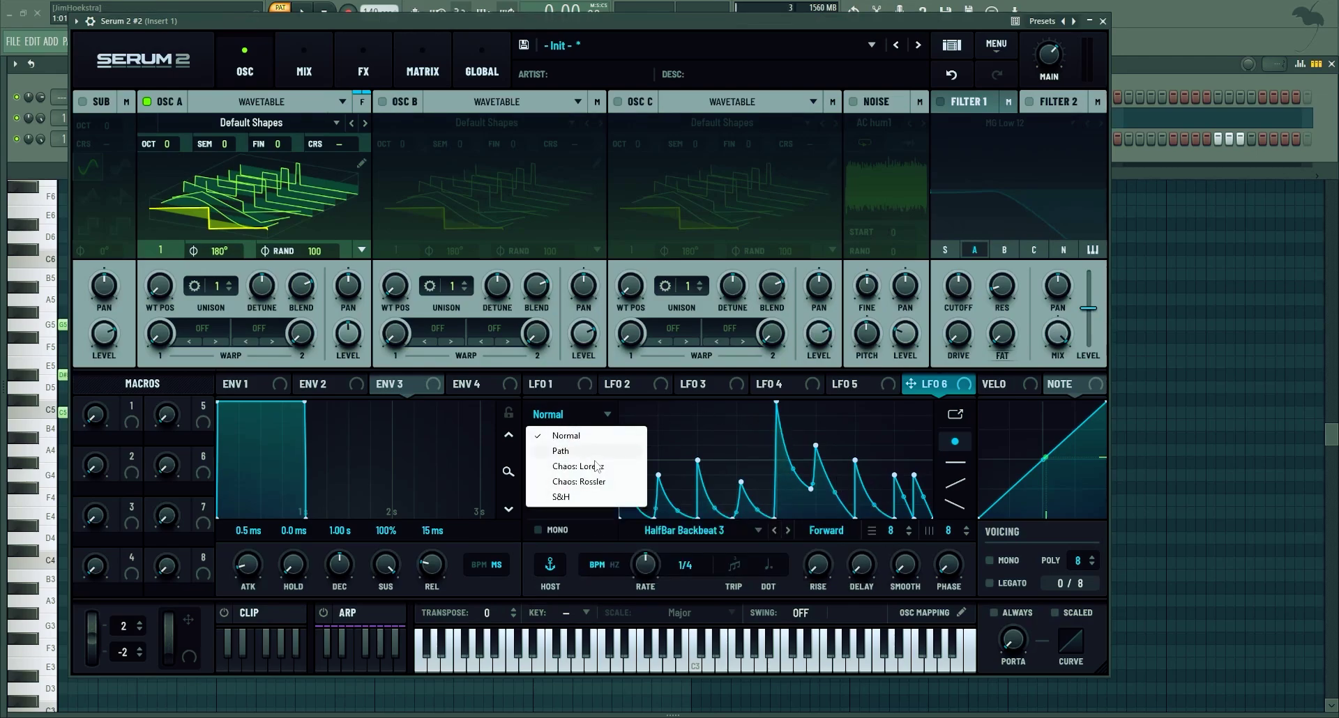
{"action": "left_click", "coordinate": [561, 482]}
{"action": "left_click", "coordinate": [554, 413]}
{"action": "left_click", "coordinate": [576, 466]}
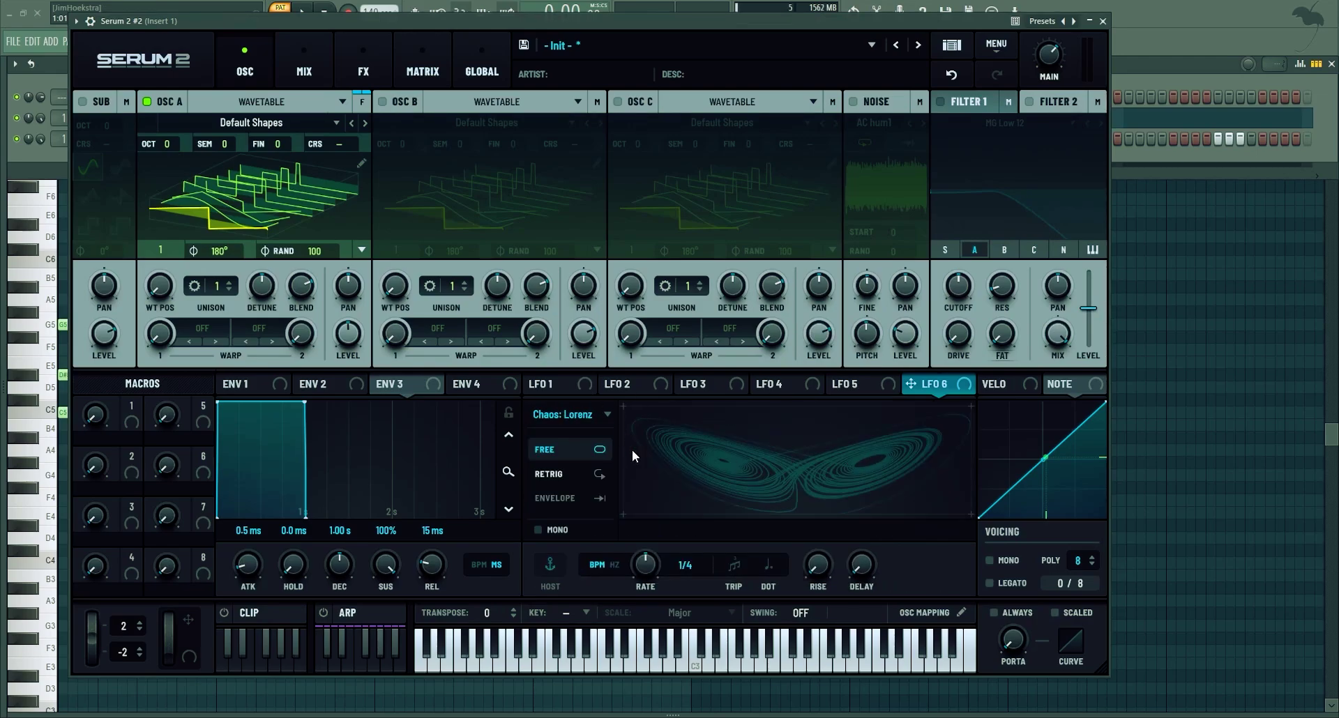
- Set LFO 6 to Path mode and add two points to form a triangular path
{"action": "left_click", "coordinate": [558, 415]}
{"action": "left_click", "coordinate": [562, 451]}
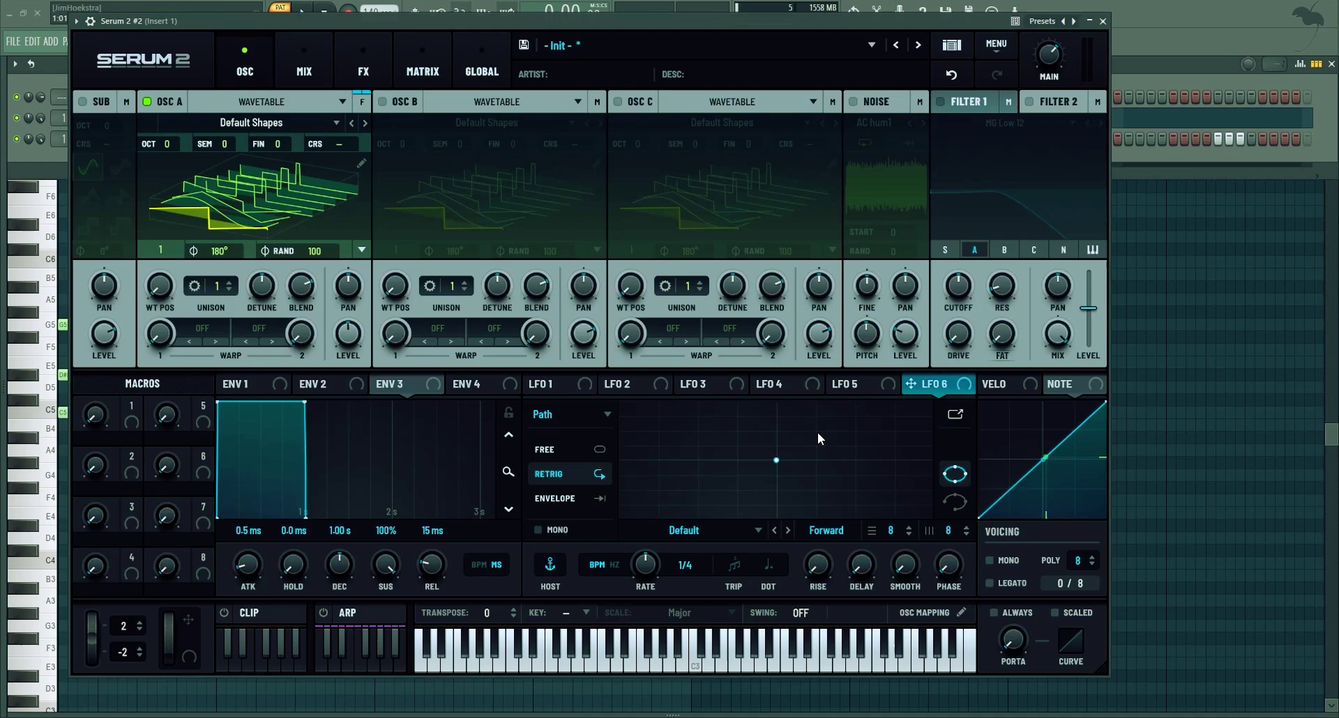
{"action": "left_click", "coordinate": [838, 435]}
{"action": "left_click", "coordinate": [667, 433]}
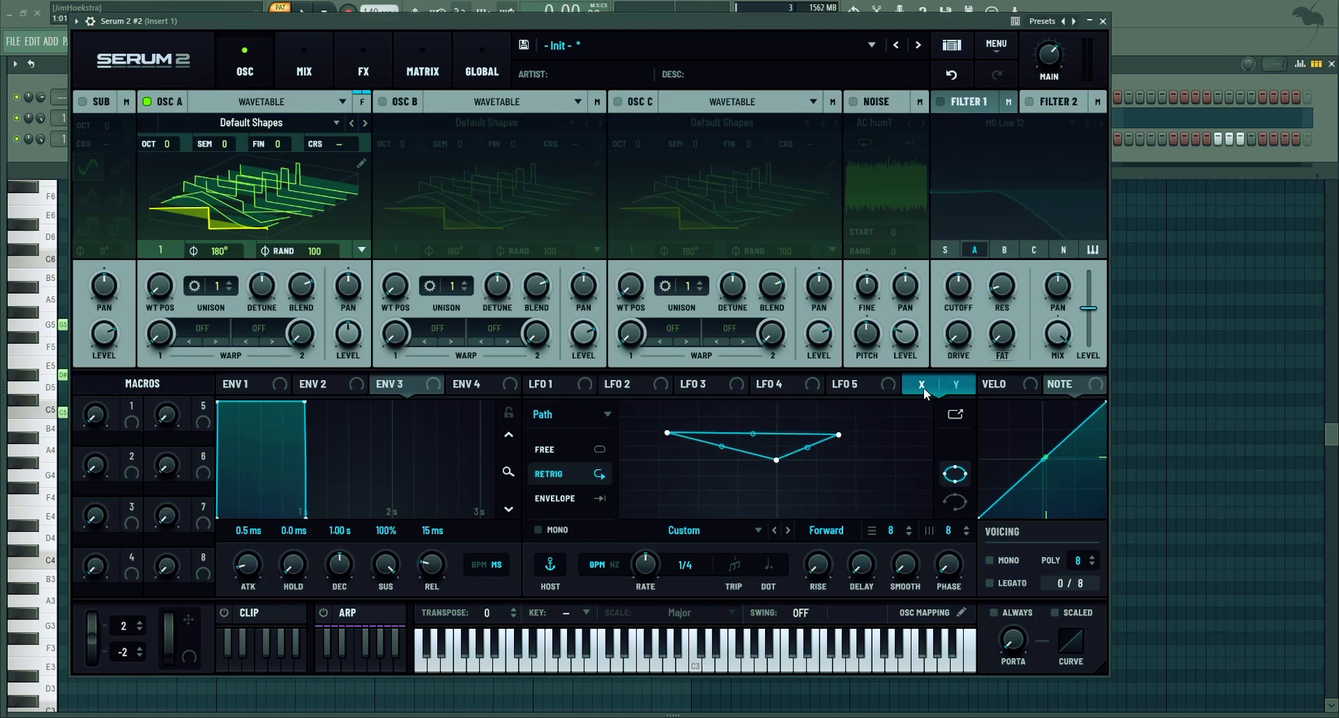
- Assign LFO 6's X output to oscillator A's CRS tuning and its Y output to FIN
{"action": "left_click_drag", "start_coordinate": [932, 387], "coordinate": [328, 145]}
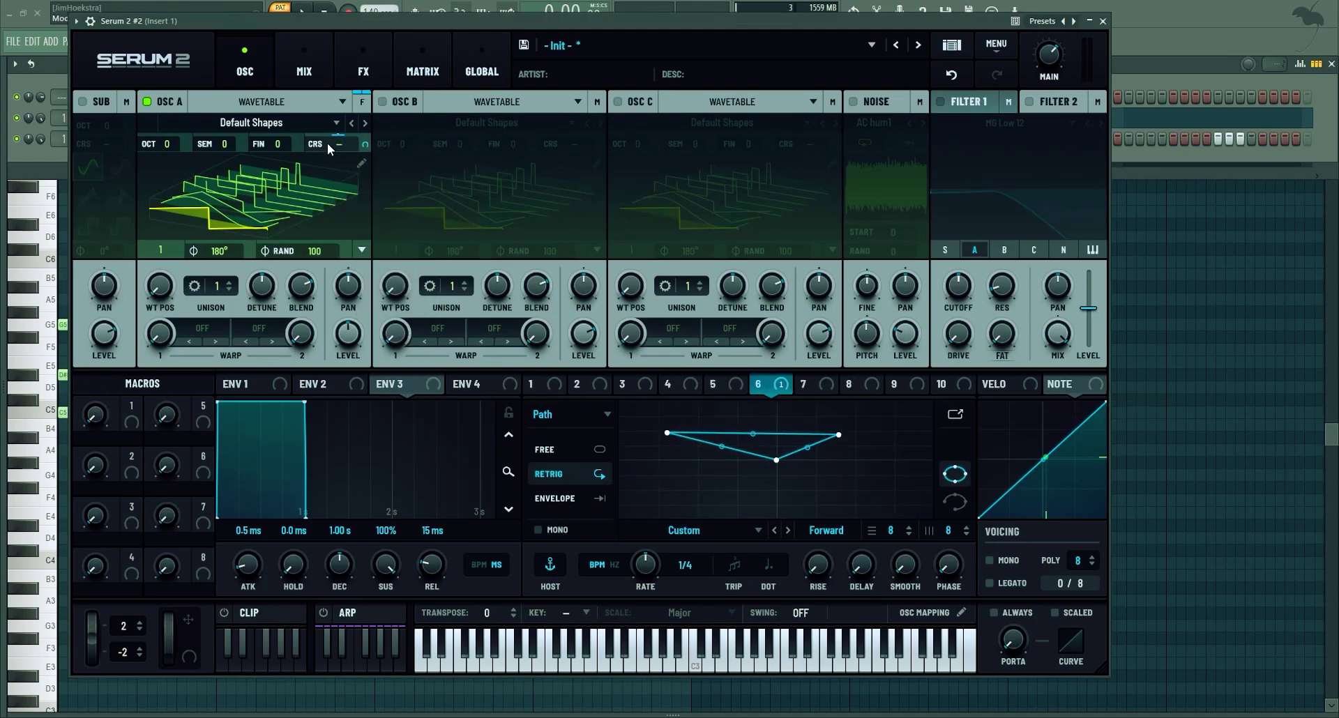
{"action": "left_click_drag", "start_coordinate": [779, 384], "coordinate": [277, 147]}
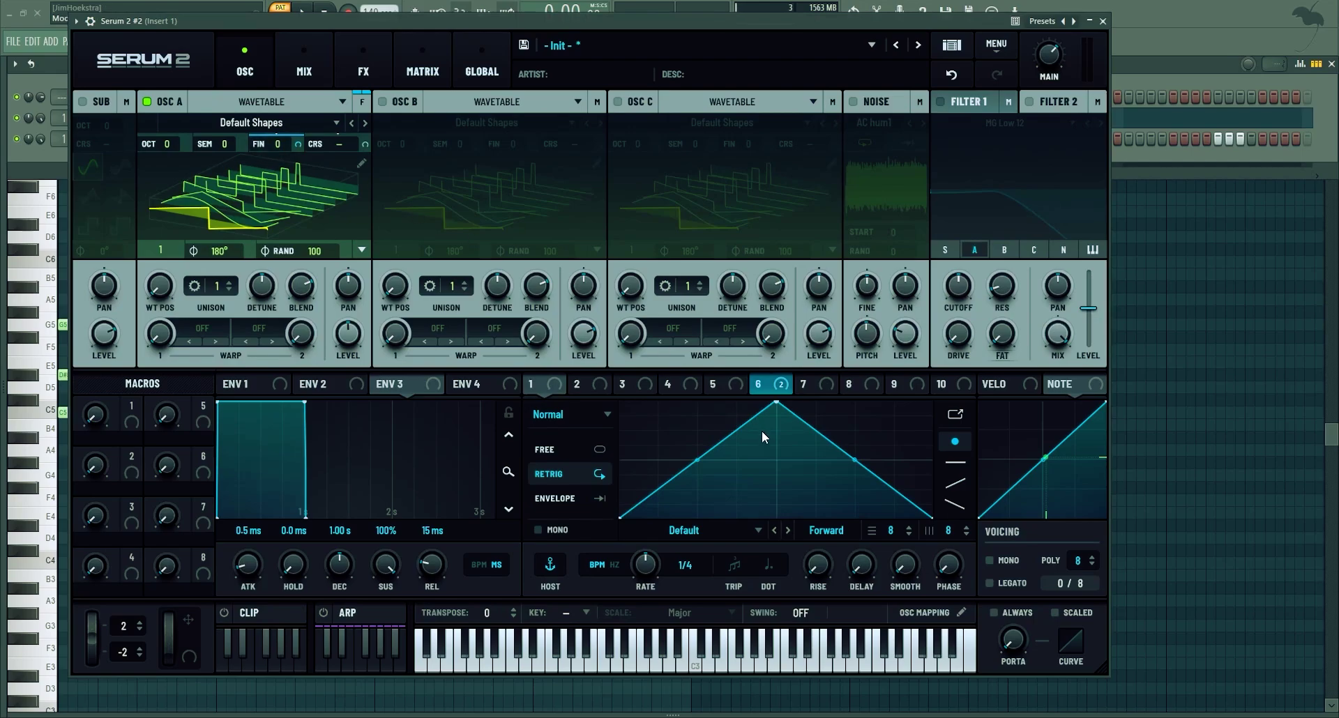
{"action": "left_click", "coordinate": [770, 384]}
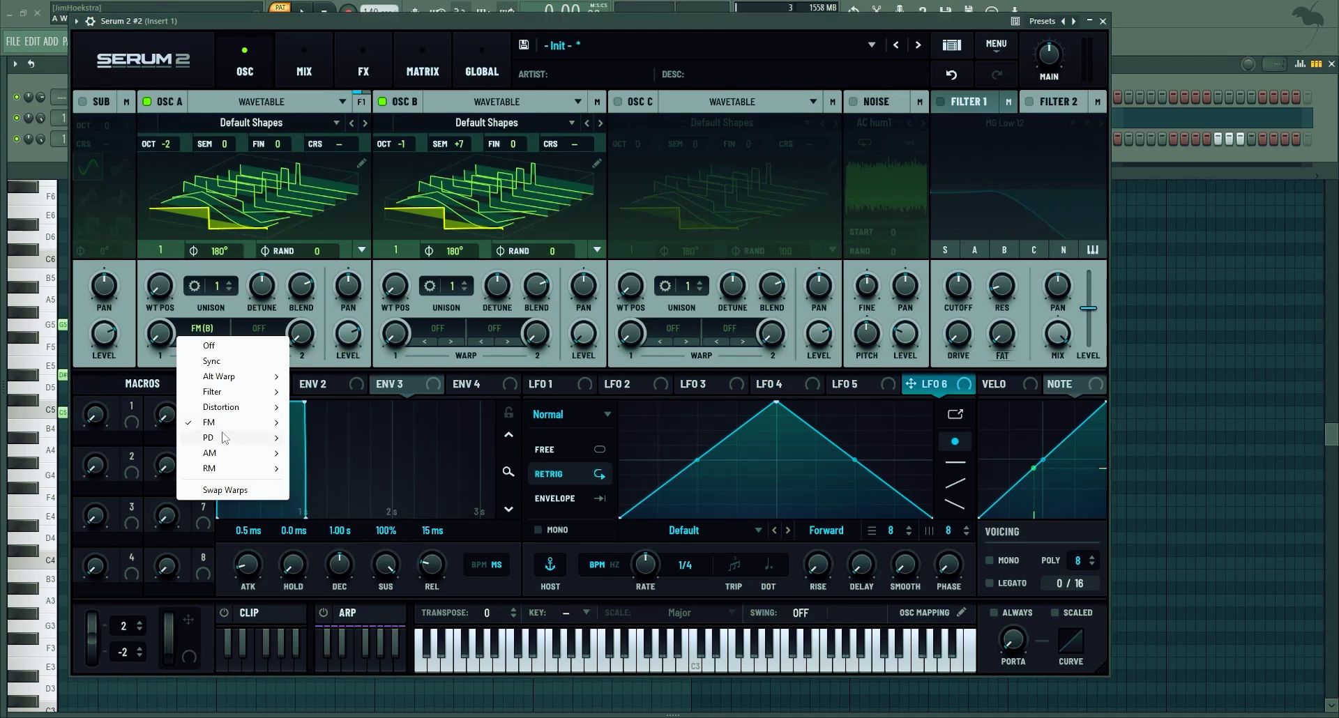
- Browse oscillator A's distortion warp modes, keep FM (B), and raise the first warp amount to about 40%
{"action": "mouse_move", "coordinate": [235, 410]}
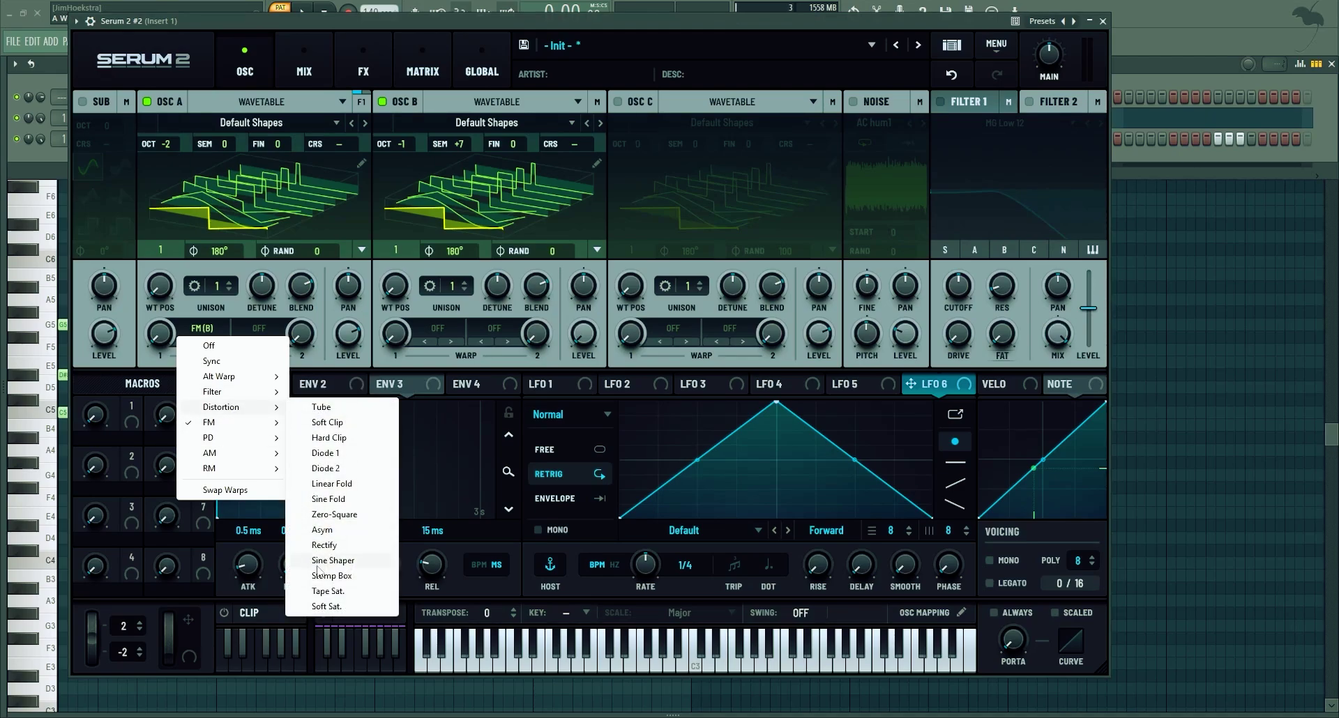
{"action": "left_click", "coordinate": [344, 427]}
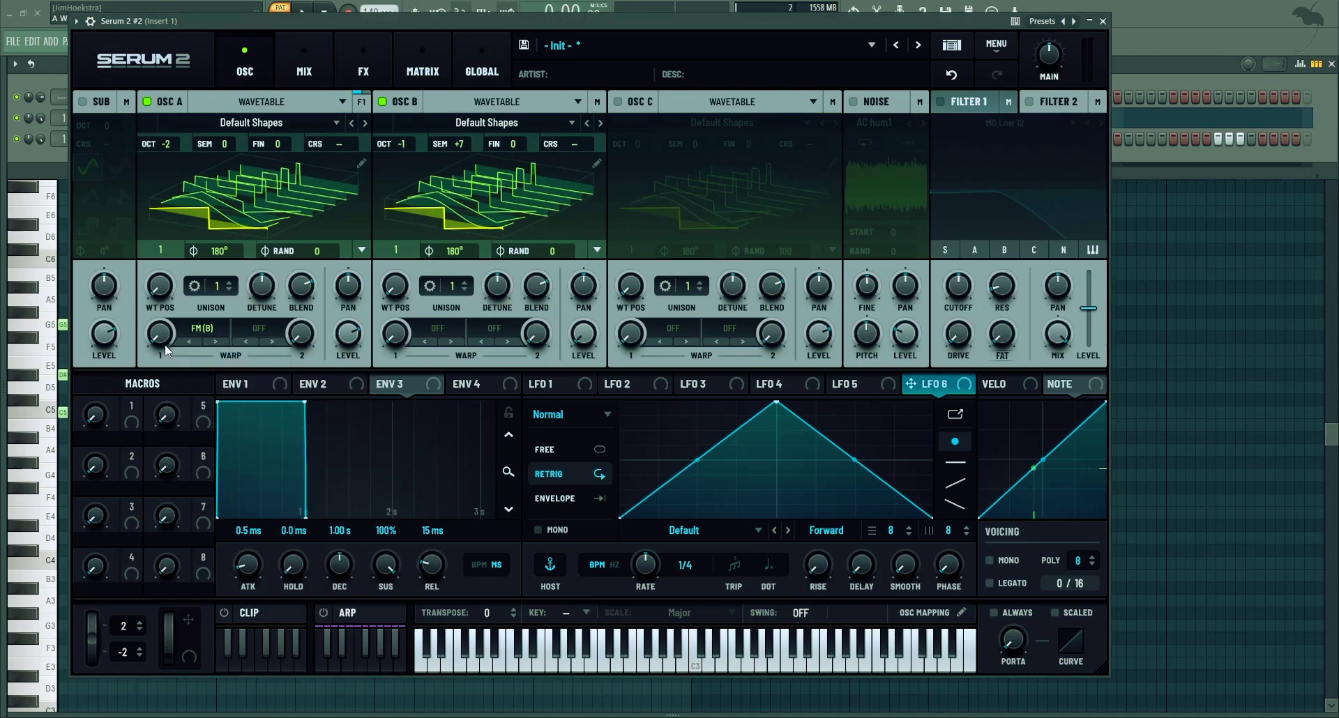
{"action": "left_click_drag", "start_coordinate": [163, 336], "coordinate": [163, 299]}
- Change oscillator A's first warp mode to PD (B)
{"action": "left_click", "coordinate": [201, 328]}
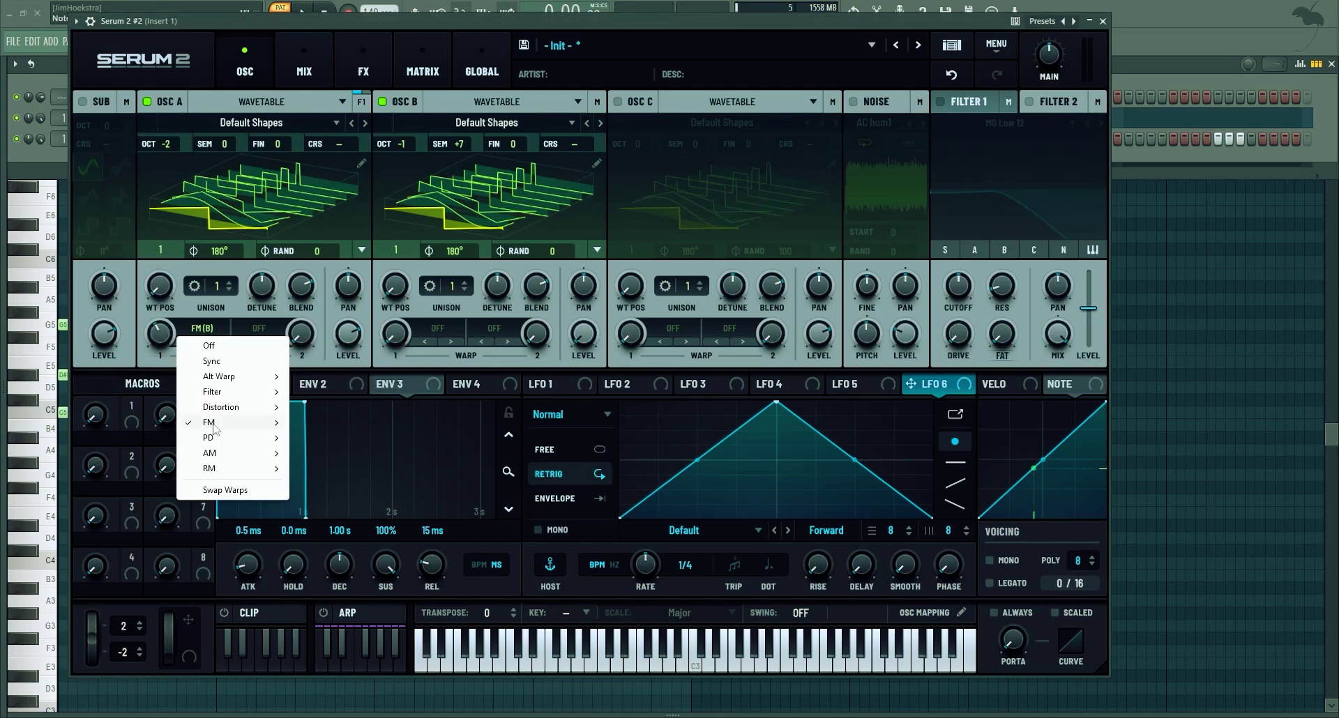
{"action": "mouse_move", "coordinate": [230, 433]}
{"action": "left_click", "coordinate": [331, 437]}
{"action": "mouse_move", "coordinate": [168, 334]}
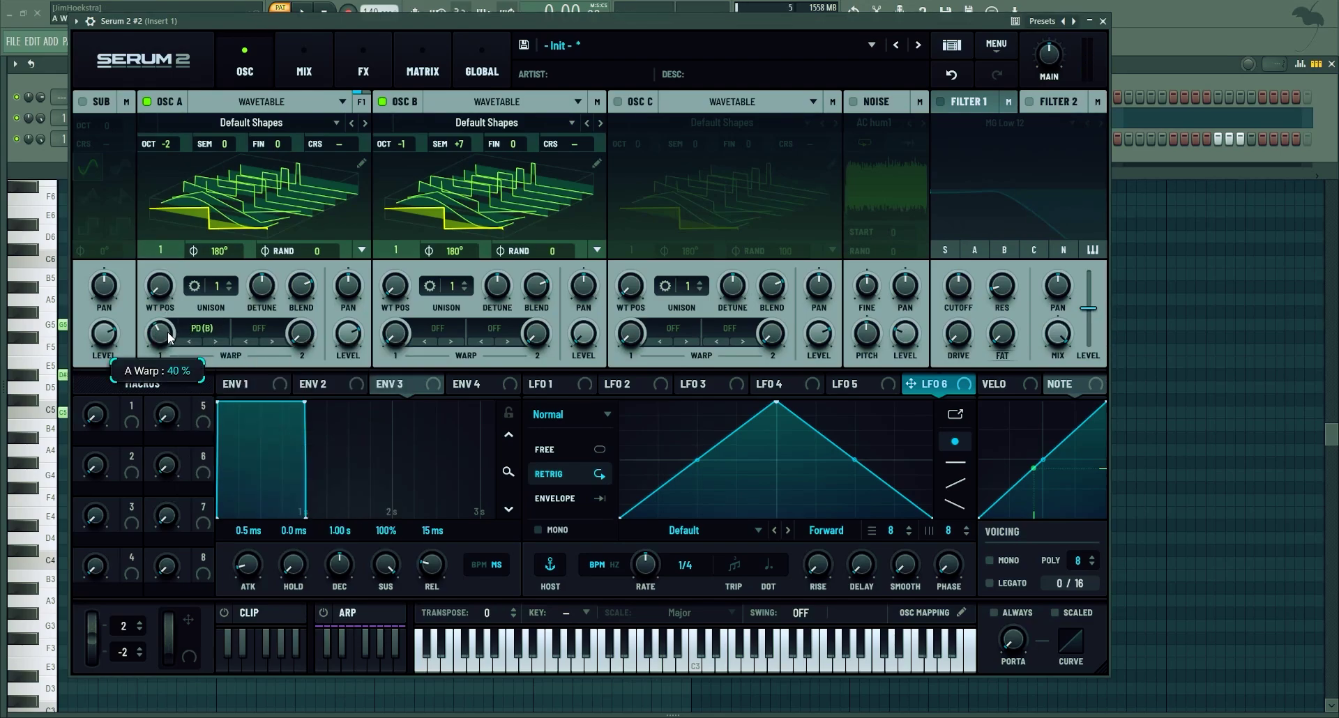
- Switch oscillator A to the Multisample type and on to Sample, trying out the Sample scan rate
{"action": "left_click", "coordinate": [262, 102]}
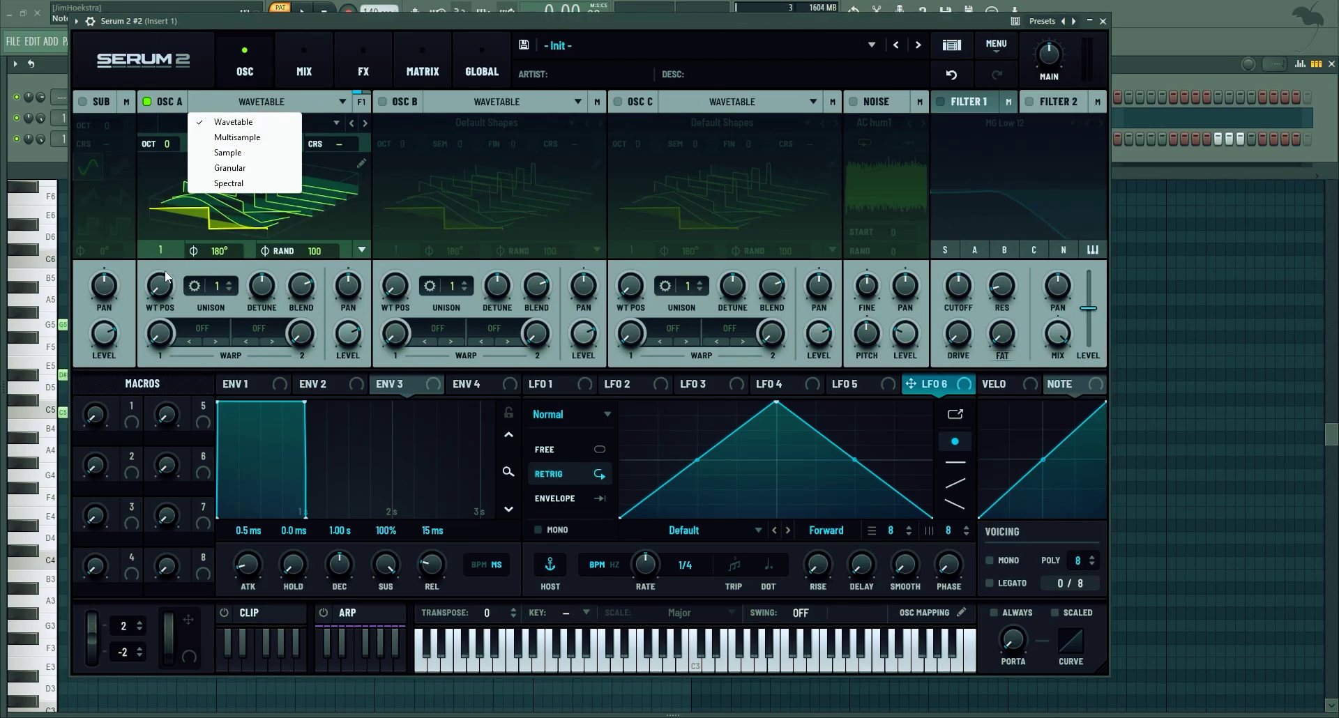
{"action": "left_click", "coordinate": [237, 137]}
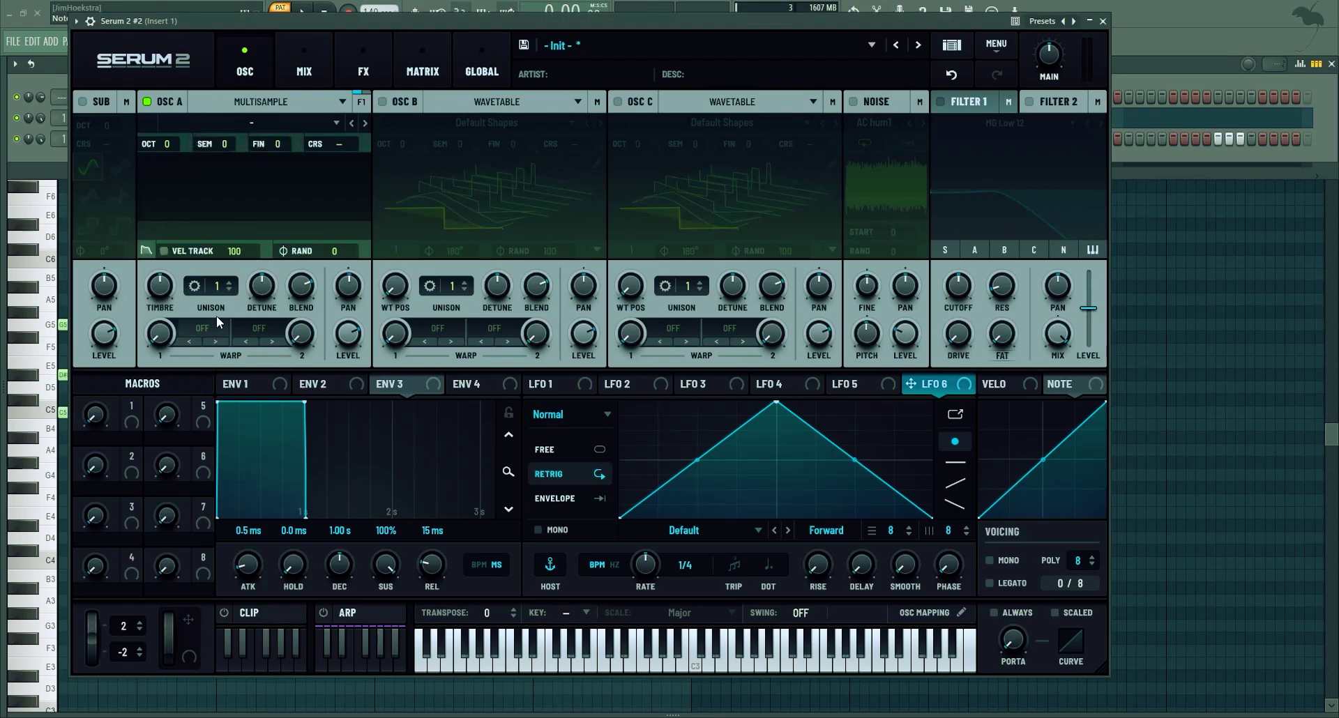
{"action": "left_click", "coordinate": [261, 110]}
{"action": "left_click", "coordinate": [223, 153]}
{"action": "mouse_move", "coordinate": [164, 324]}
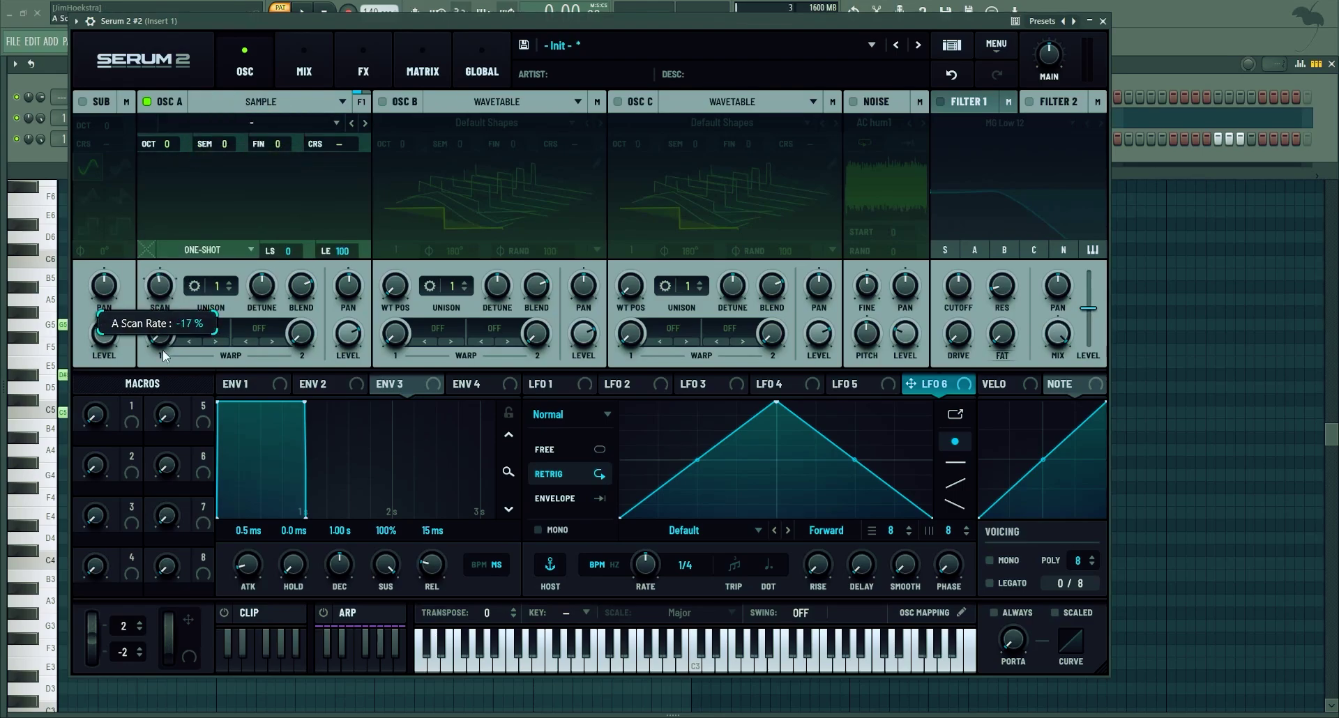
- Switch oscillator A to Granular and load the factory piano sample Breathy Pianoish
{"action": "left_click", "coordinate": [262, 110]}
{"action": "left_click", "coordinate": [241, 167]}
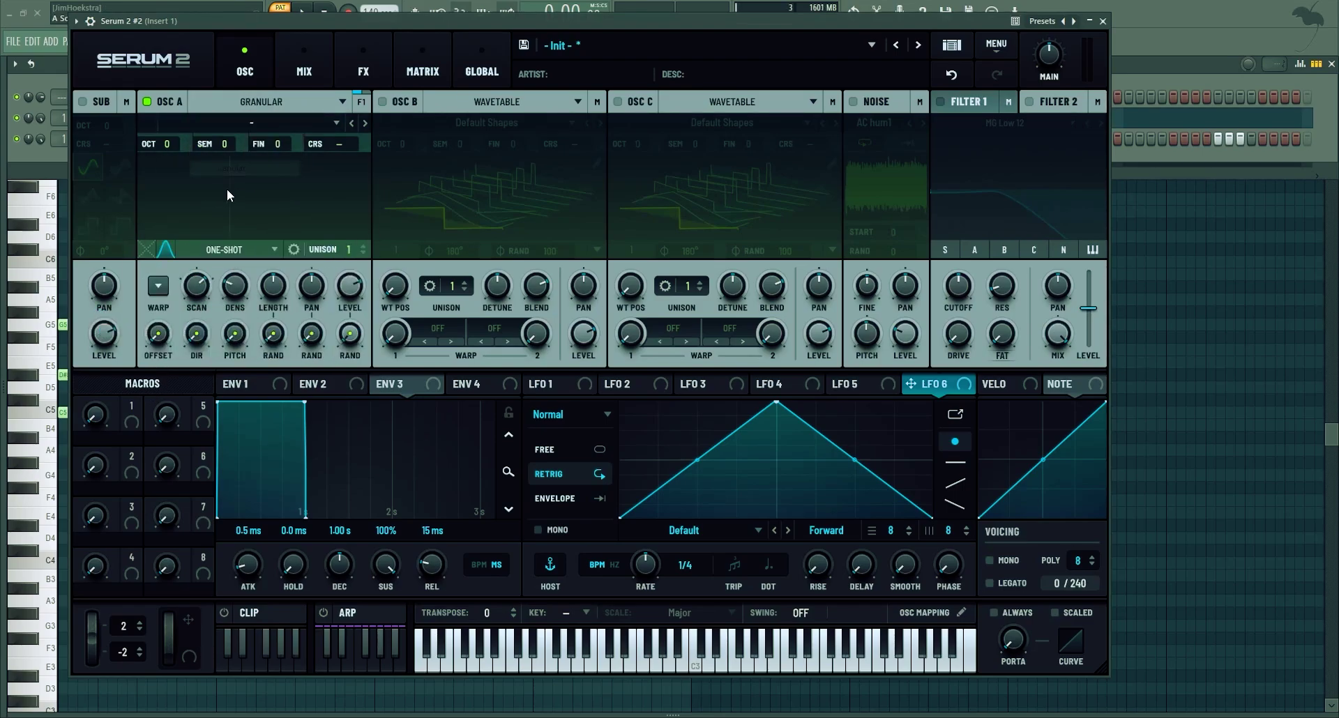
{"action": "left_click", "coordinate": [249, 123]}
{"action": "mouse_move", "coordinate": [265, 142]}
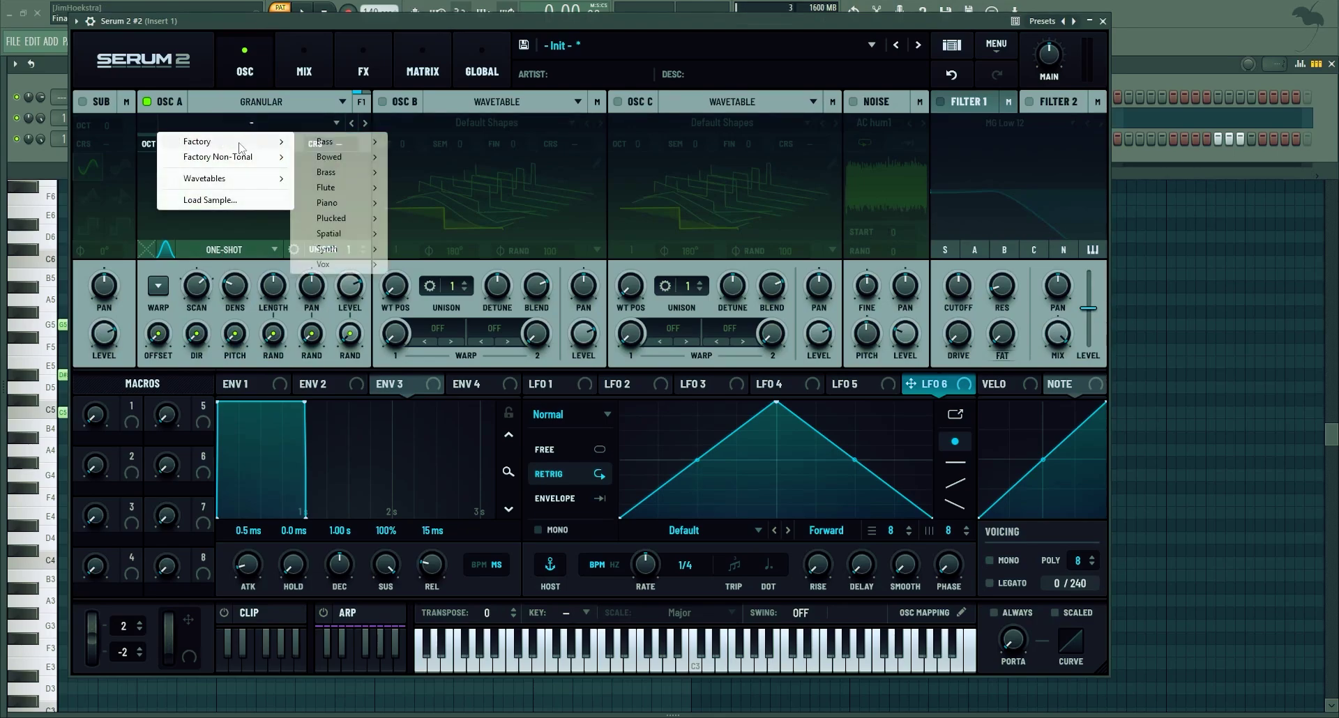
{"action": "mouse_move", "coordinate": [349, 206]}
{"action": "left_click", "coordinate": [458, 204]}
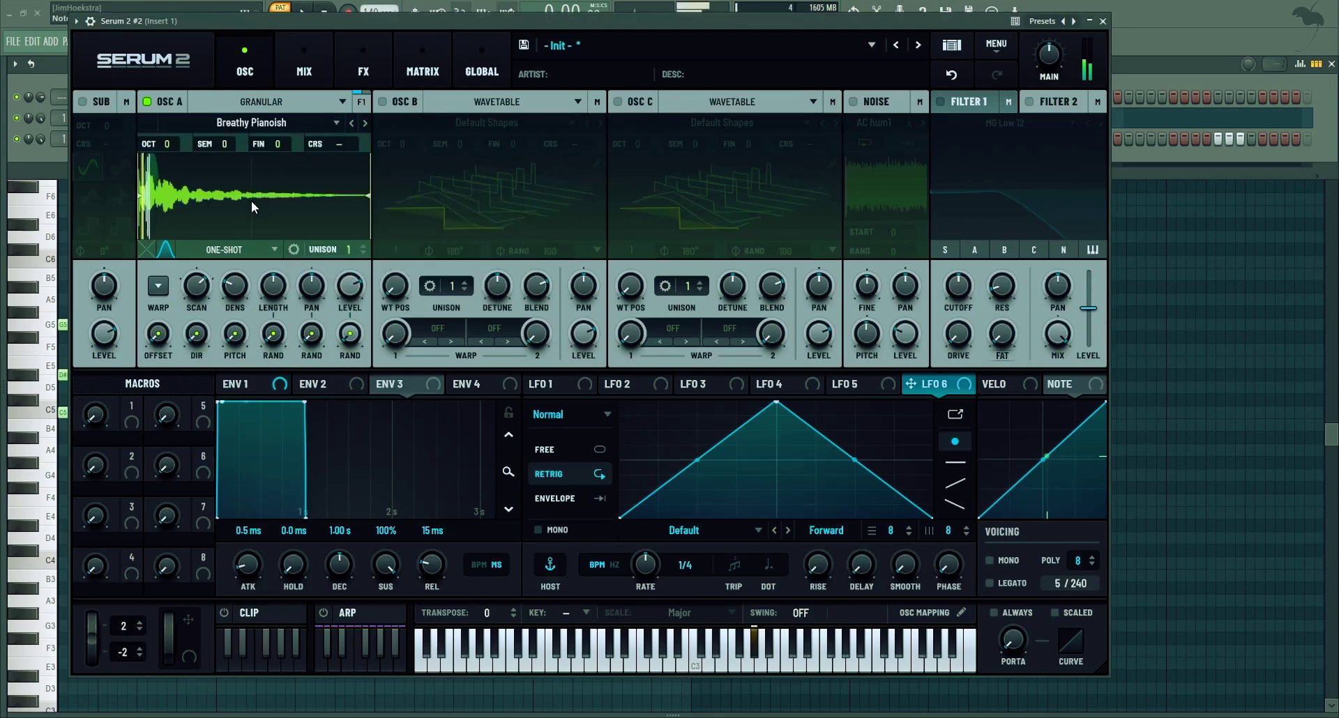
- Check the granular playback and warp options and set oscillator A's scan rate to about 107%
{"action": "left_click", "coordinate": [224, 249]}
{"action": "left_click", "coordinate": [159, 278]}
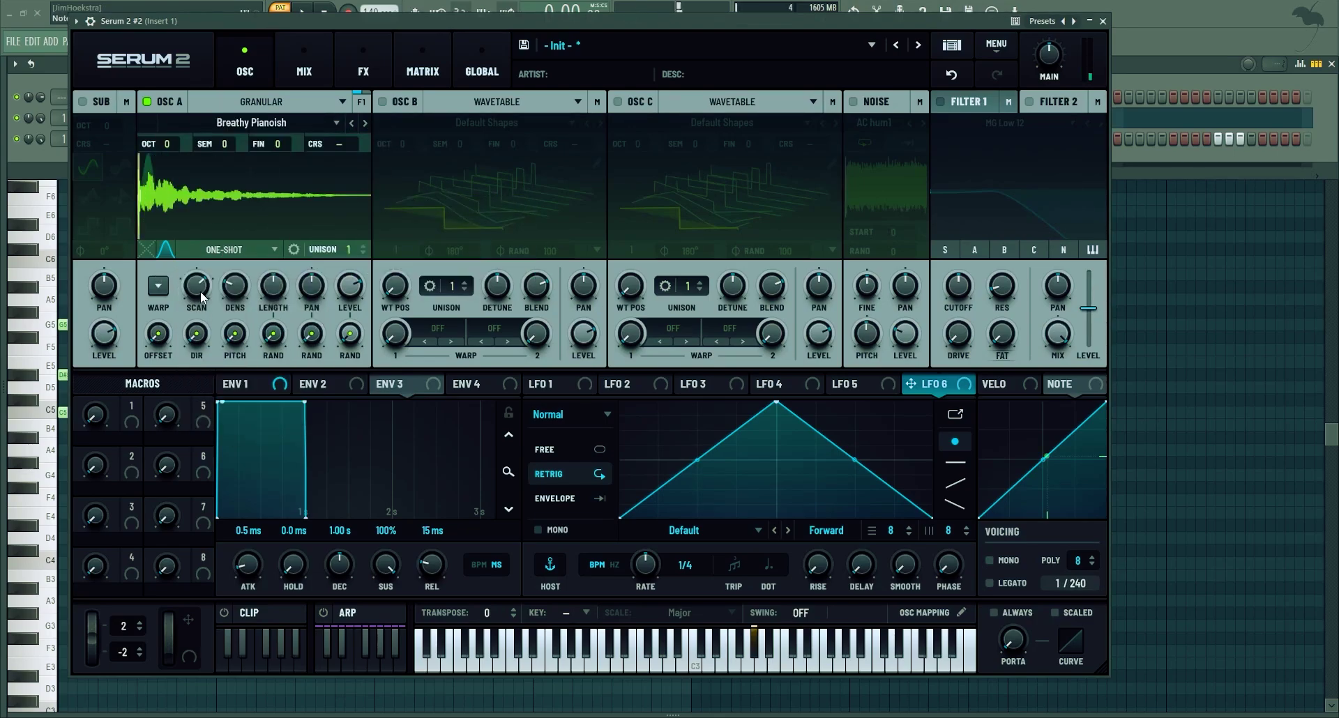
{"action": "left_click_drag", "start_coordinate": [200, 289], "coordinate": [219, 198]}
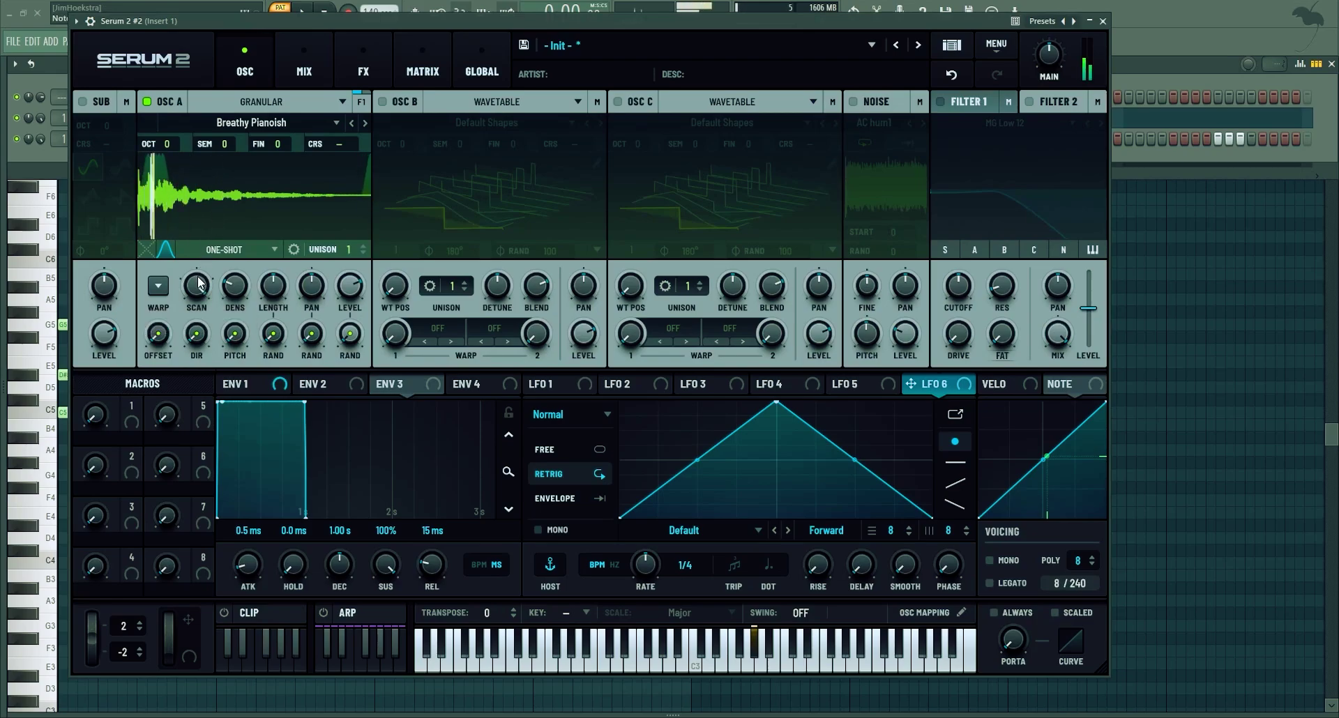
{"action": "left_click_drag", "start_coordinate": [196, 289], "coordinate": [191, 321]}
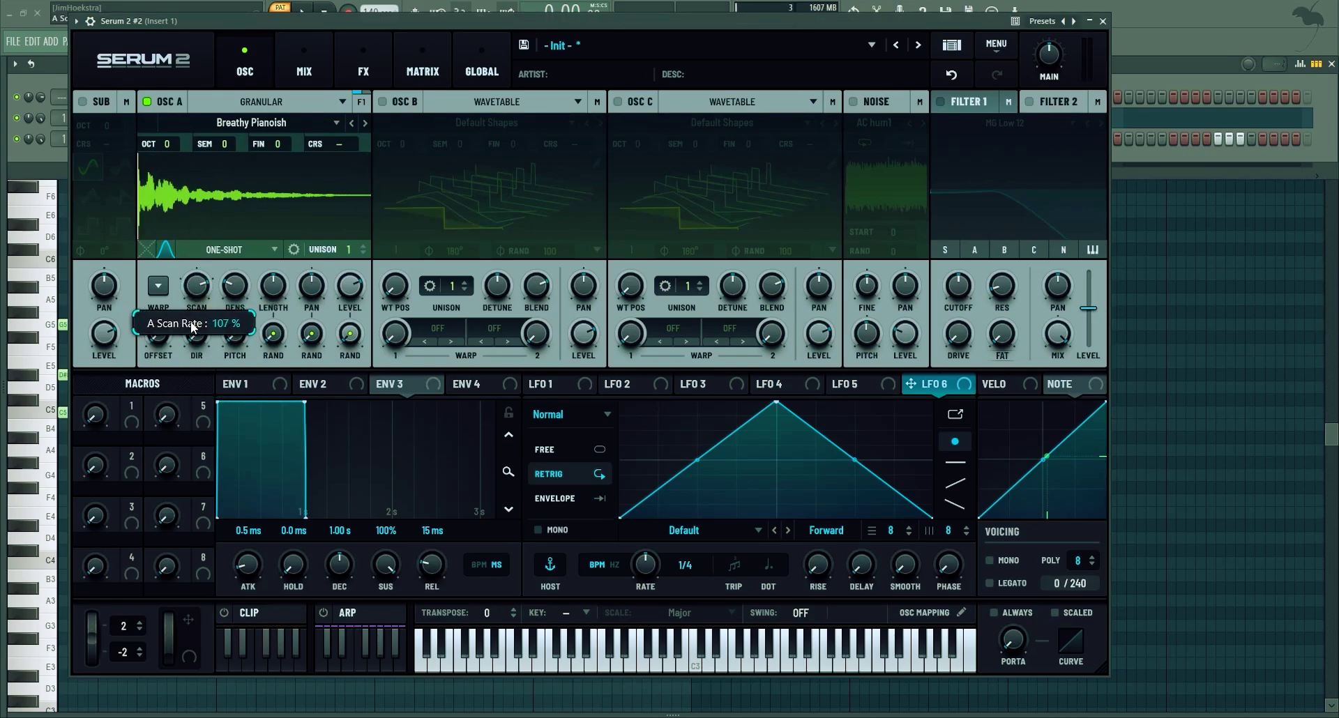
- Raise oscillator A's grain density and reduce its grain length
{"action": "left_click_drag", "start_coordinate": [245, 285], "coordinate": [244, 221]}
{"action": "left_click_drag", "start_coordinate": [203, 282], "coordinate": [204, 289]}
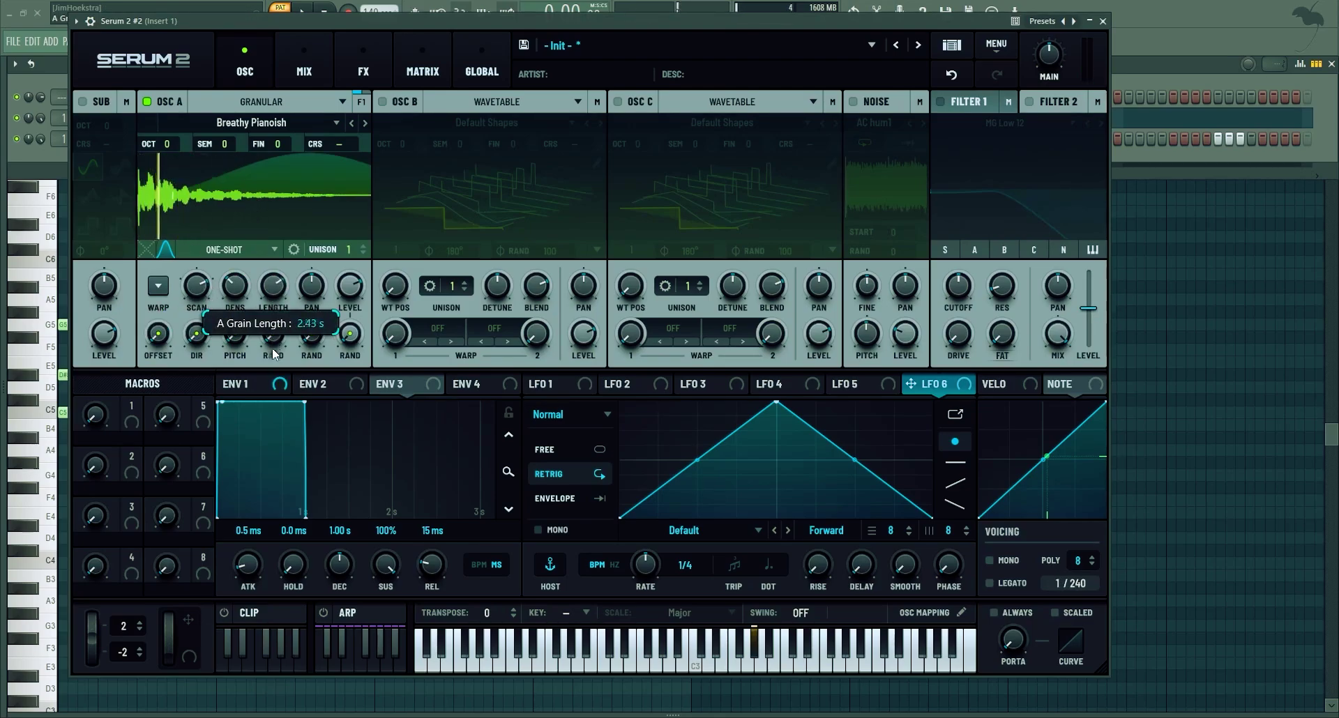
{"action": "left_click_drag", "start_coordinate": [273, 354], "coordinate": [272, 401]}
- Try out oscillator A's grain pan and adjust the grain length randomization
{"action": "left_click_drag", "start_coordinate": [313, 278], "coordinate": [249, 224]}
{"action": "mouse_move", "coordinate": [245, 336]}
{"action": "left_click_drag", "start_coordinate": [279, 331], "coordinate": [334, 234]}
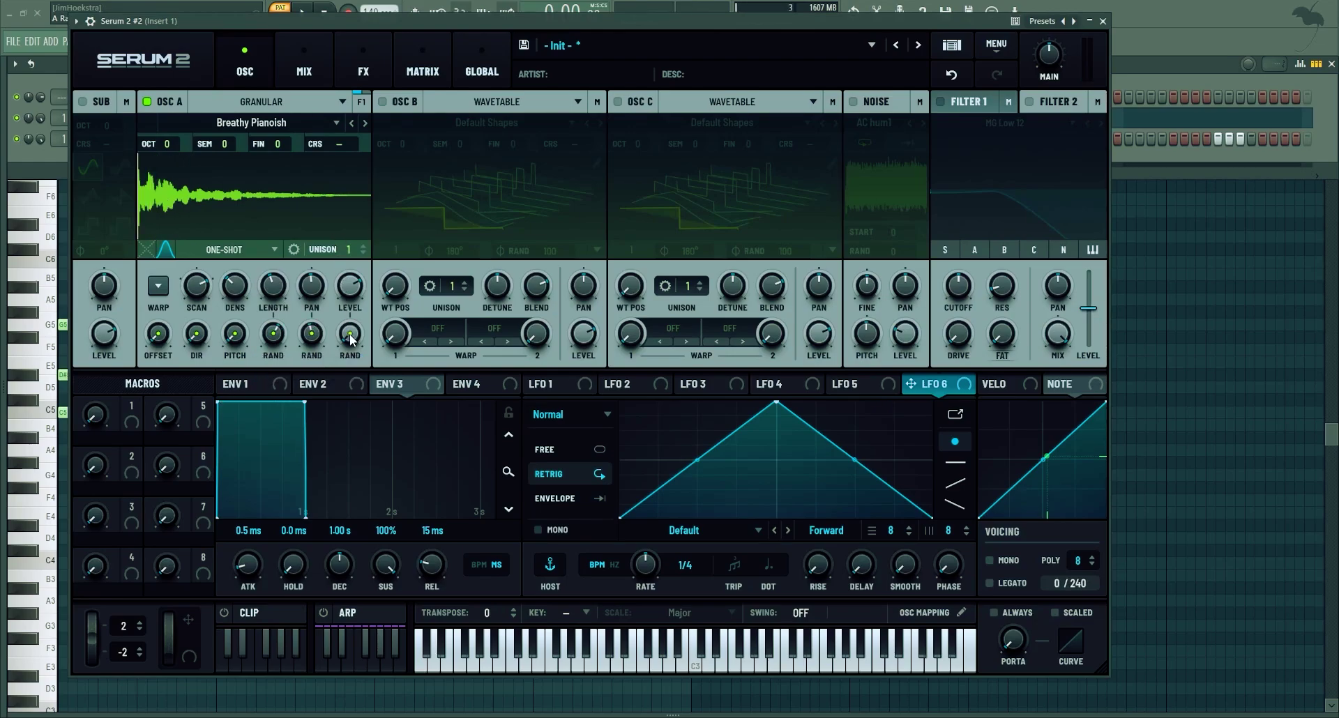
- Raise oscillator A's grain level randomization, direction and offset
{"action": "left_click_drag", "start_coordinate": [350, 333], "coordinate": [355, 261]}
{"action": "left_click_drag", "start_coordinate": [197, 333], "coordinate": [211, 220]}
{"action": "left_click_drag", "start_coordinate": [166, 343], "coordinate": [179, 237]}
- Set oscillator A's playback to Rev Loop and shorten the loop to the beginning of the sample
{"action": "left_click", "coordinate": [235, 249]}
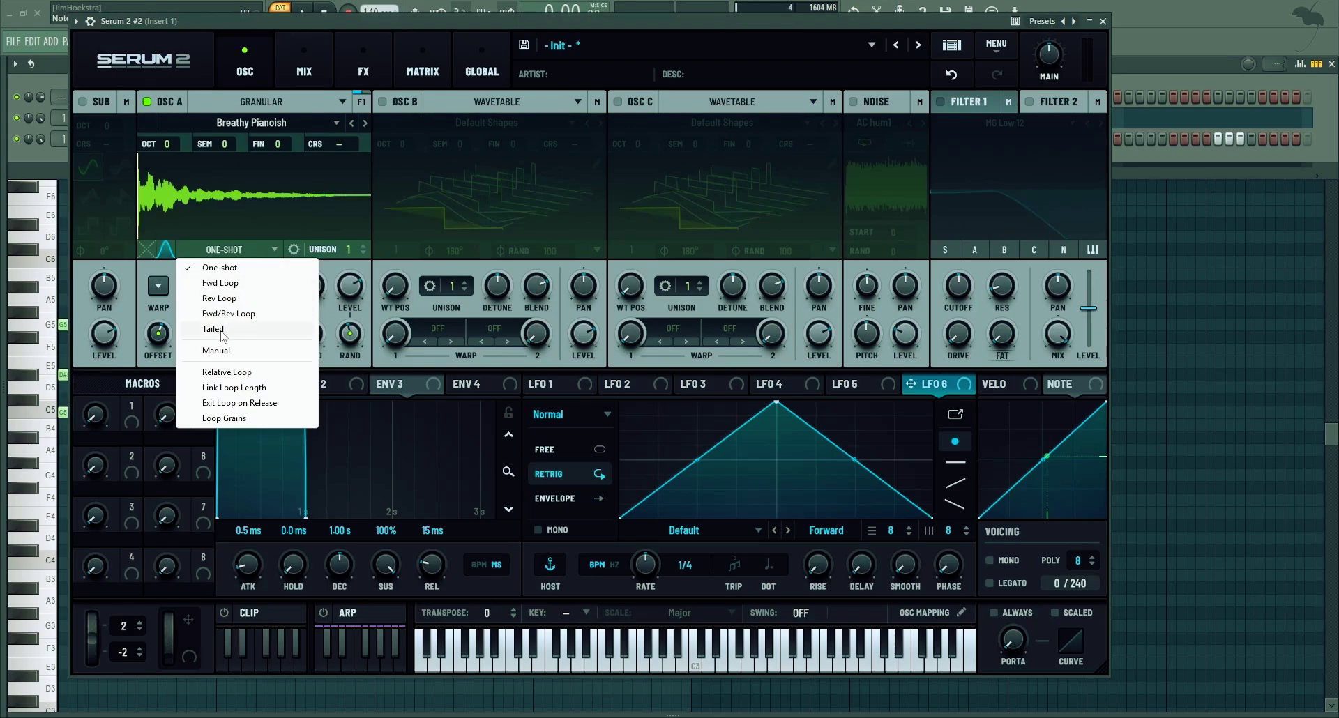
{"action": "left_click", "coordinate": [219, 299]}
{"action": "left_click_drag", "start_coordinate": [340, 199], "coordinate": [158, 217]}
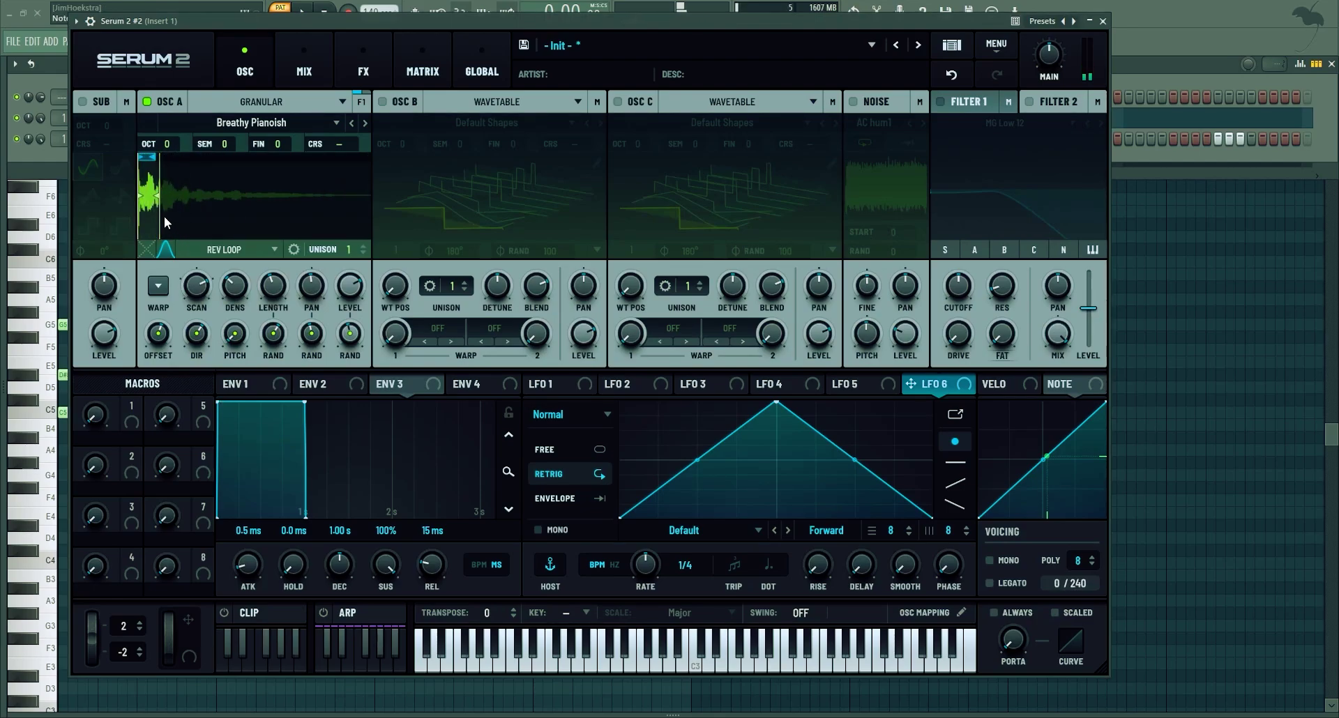
- Switch oscillator A to Spectral and set its first warp to the spectral mode Detune +/-
{"action": "left_click", "coordinate": [282, 104]}
{"action": "left_click", "coordinate": [237, 184]}
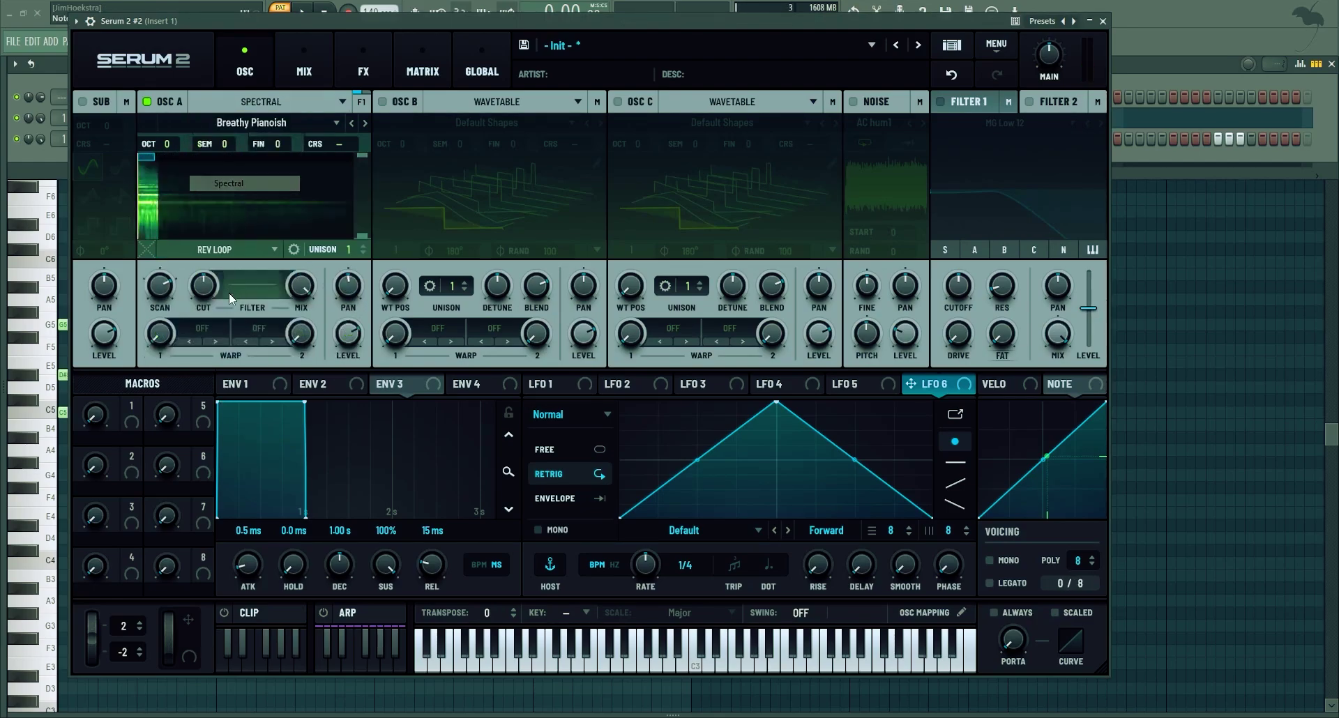
{"action": "left_click", "coordinate": [199, 333]}
{"action": "mouse_move", "coordinate": [220, 366]}
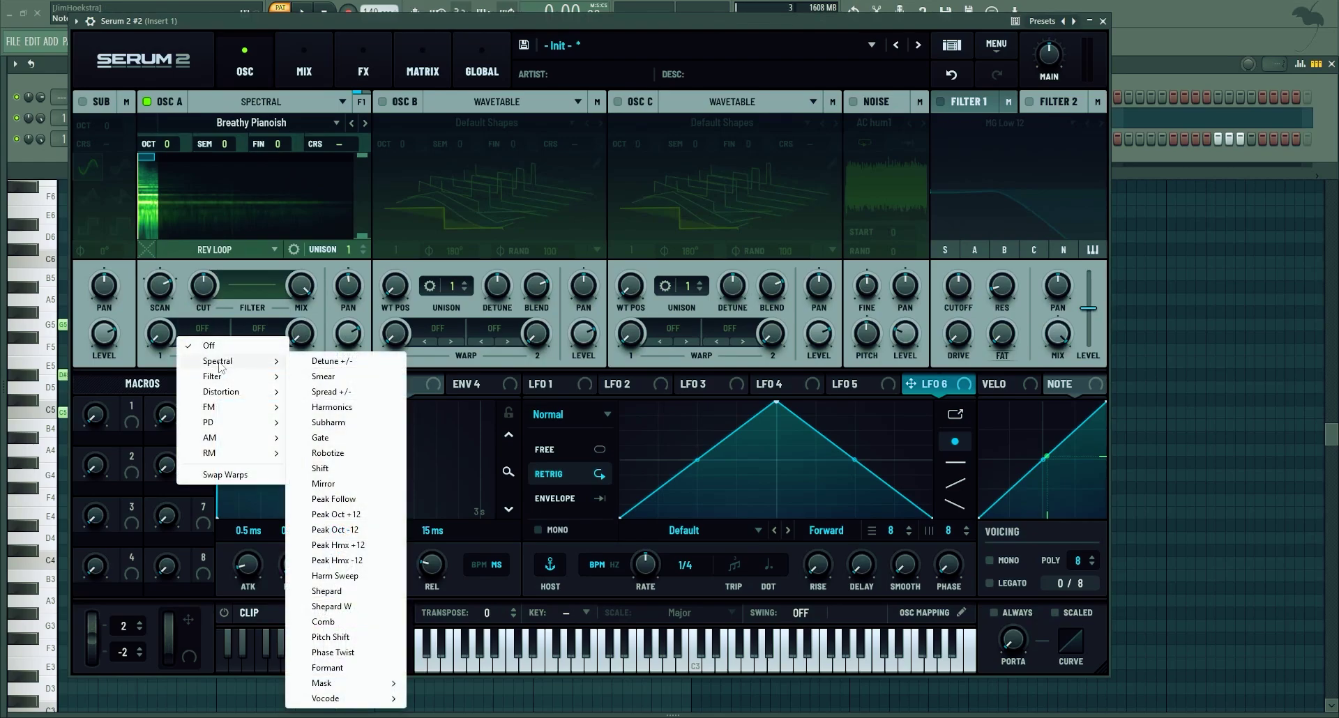
{"action": "left_click", "coordinate": [345, 361]}
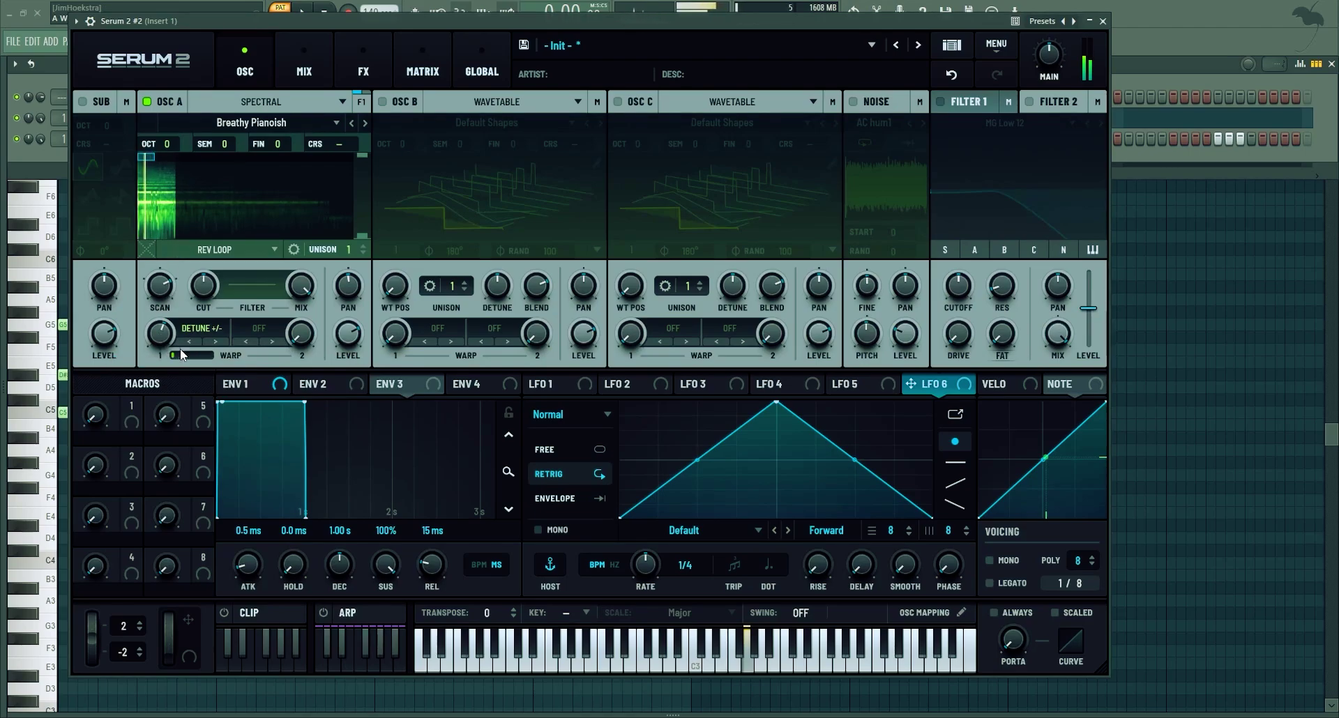
- Change oscillator A's first warp to Smear, adjust its amount and set the warp variation to about 0.29
{"action": "left_click", "coordinate": [216, 341]}
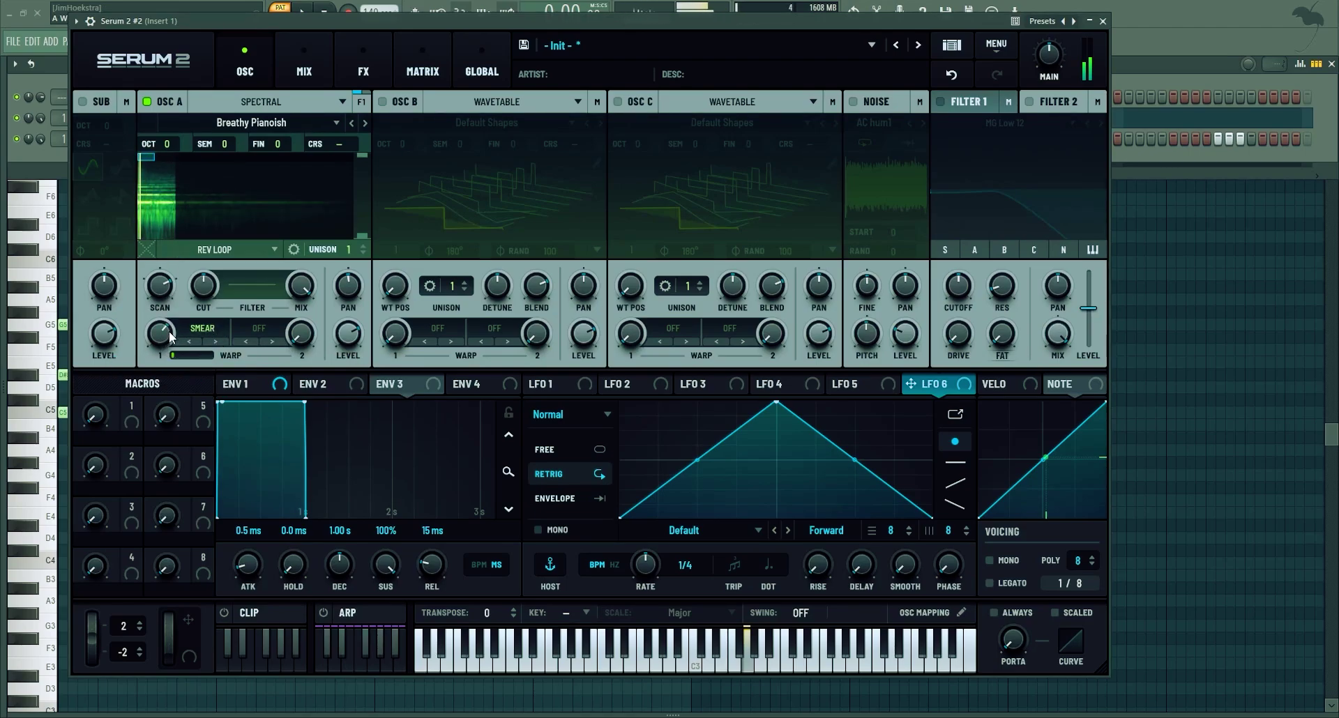
{"action": "left_click_drag", "start_coordinate": [157, 330], "coordinate": [156, 376]}
{"action": "left_click", "coordinate": [183, 356]}
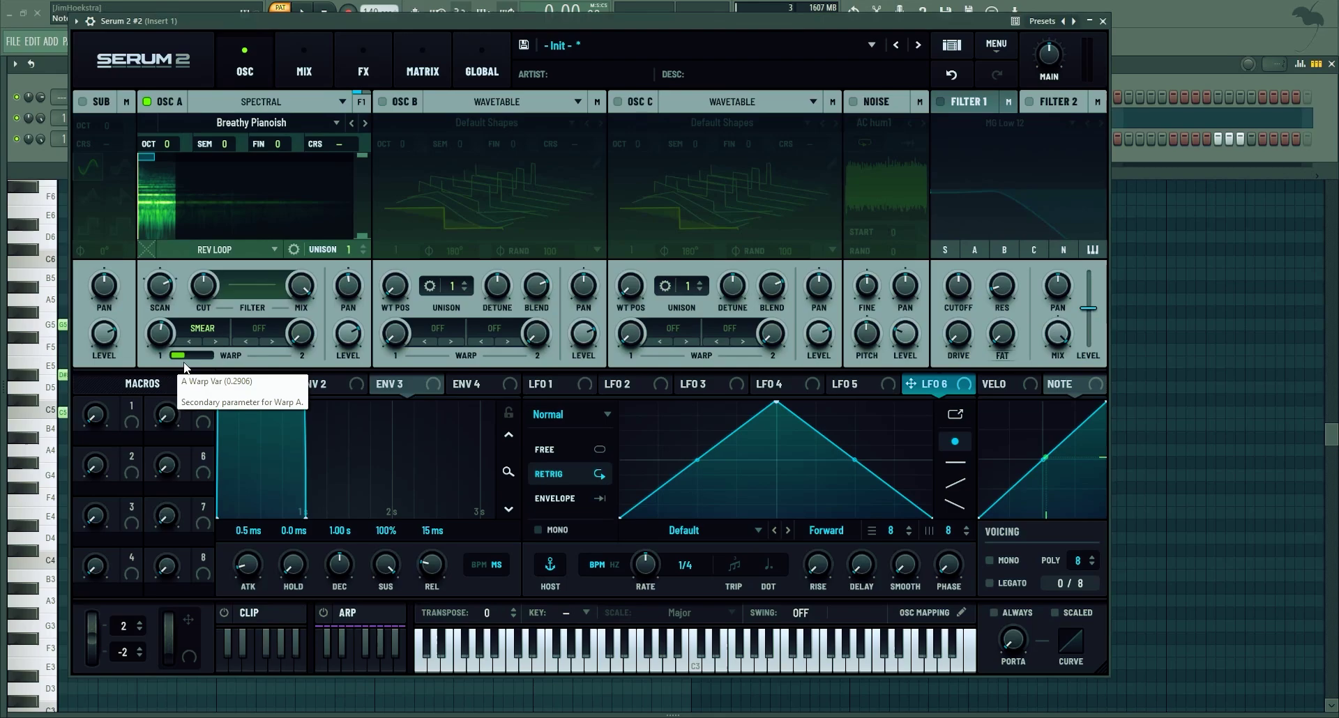
- Set the global voice randomization to 17% pan, 3.3 detune, 15% cutoff and 25% envelopes
{"action": "left_click_drag", "start_coordinate": [86, 61], "coordinate": [252, 106]}
{"action": "key", "text": "l"}
{"action": "key", "text": "space"}
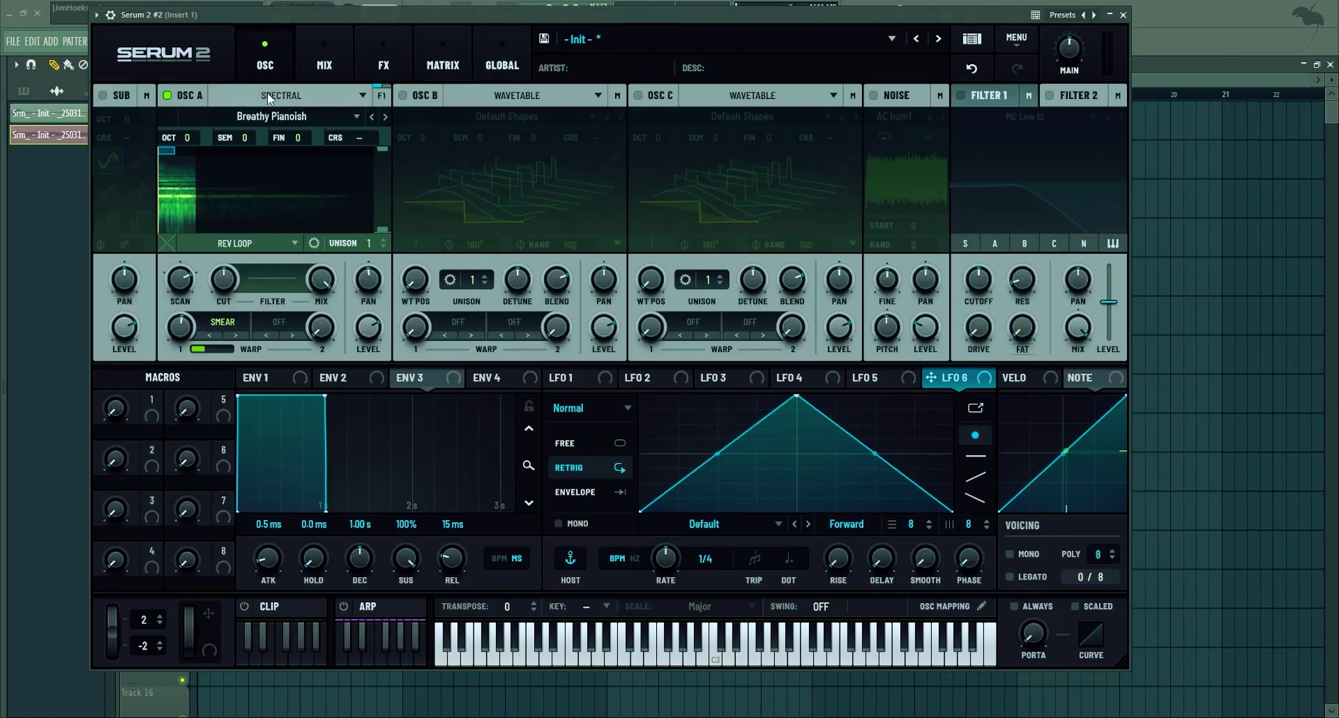
{"action": "left_click", "coordinate": [502, 61]}
{"action": "left_click_drag", "start_coordinate": [526, 176], "coordinate": [541, 144]}
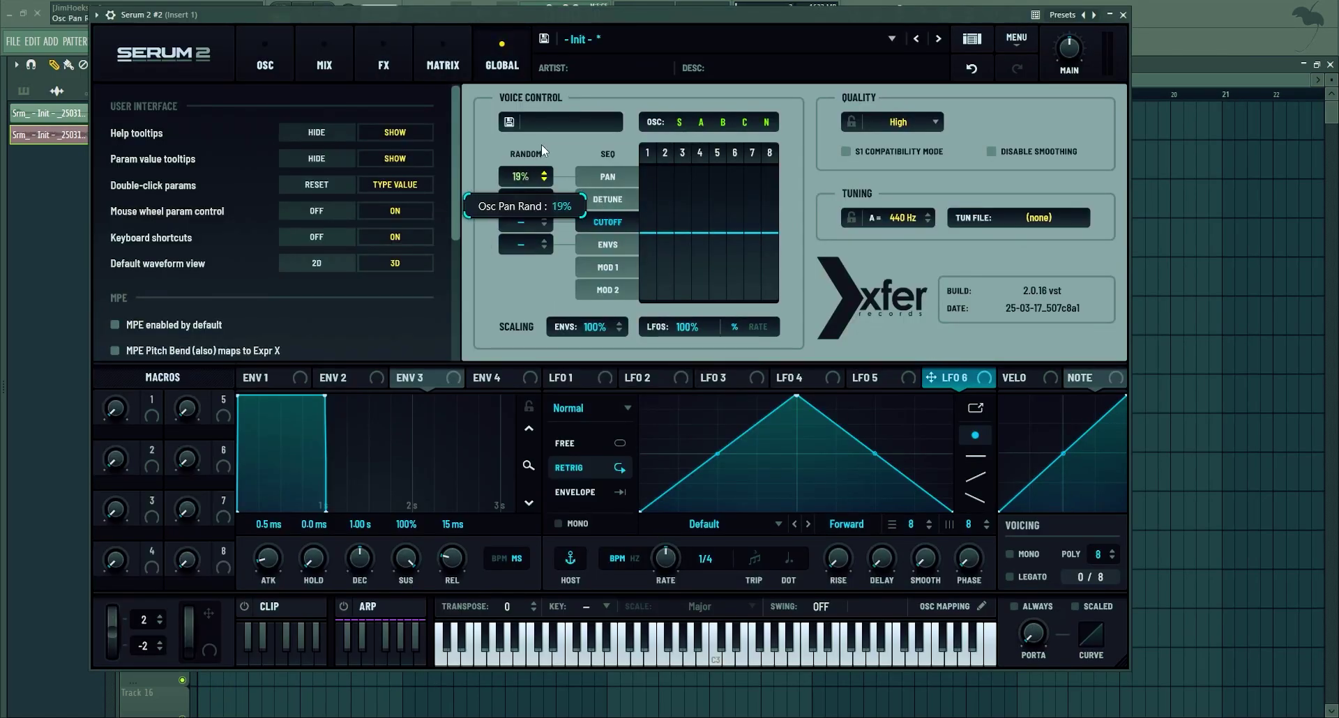
{"action": "left_click_drag", "start_coordinate": [526, 199], "coordinate": [535, 179]}
{"action": "left_click_drag", "start_coordinate": [529, 222], "coordinate": [538, 190]}
{"action": "left_click_drag", "start_coordinate": [530, 244], "coordinate": [543, 222]}
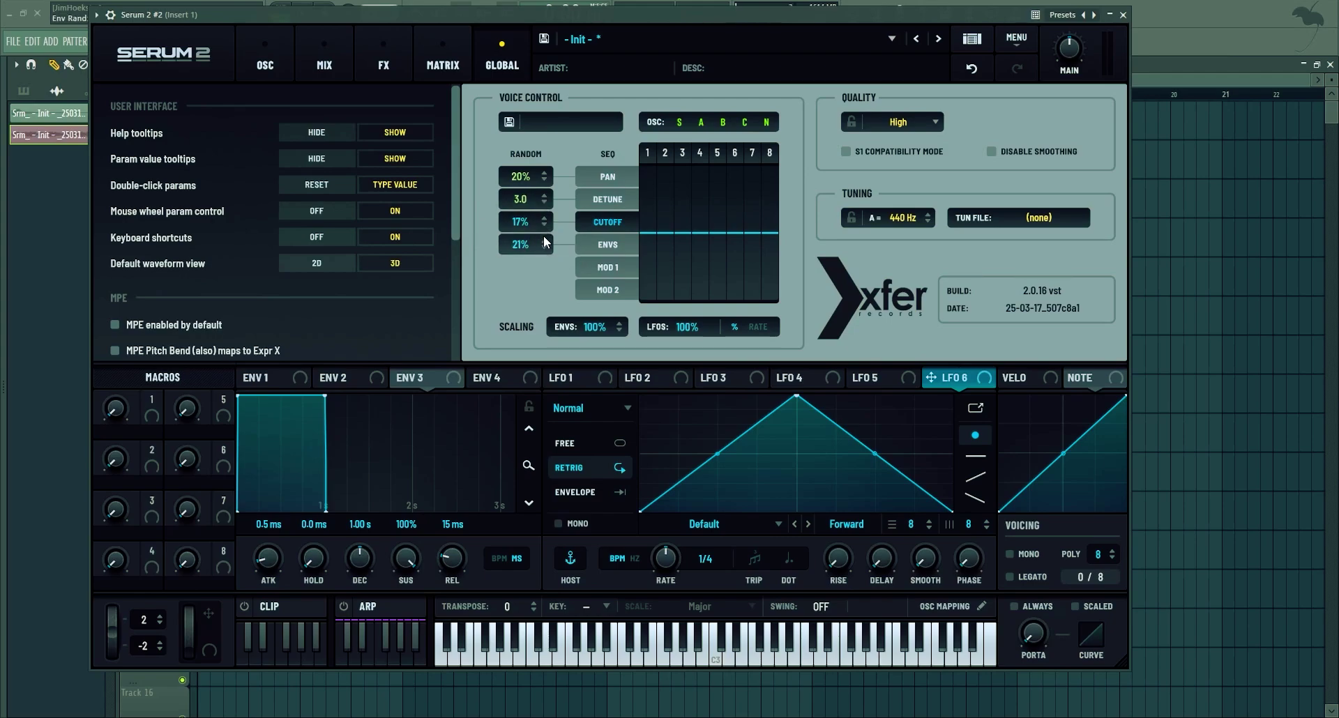
{"action": "left_click_drag", "start_coordinate": [528, 171], "coordinate": [526, 174]}
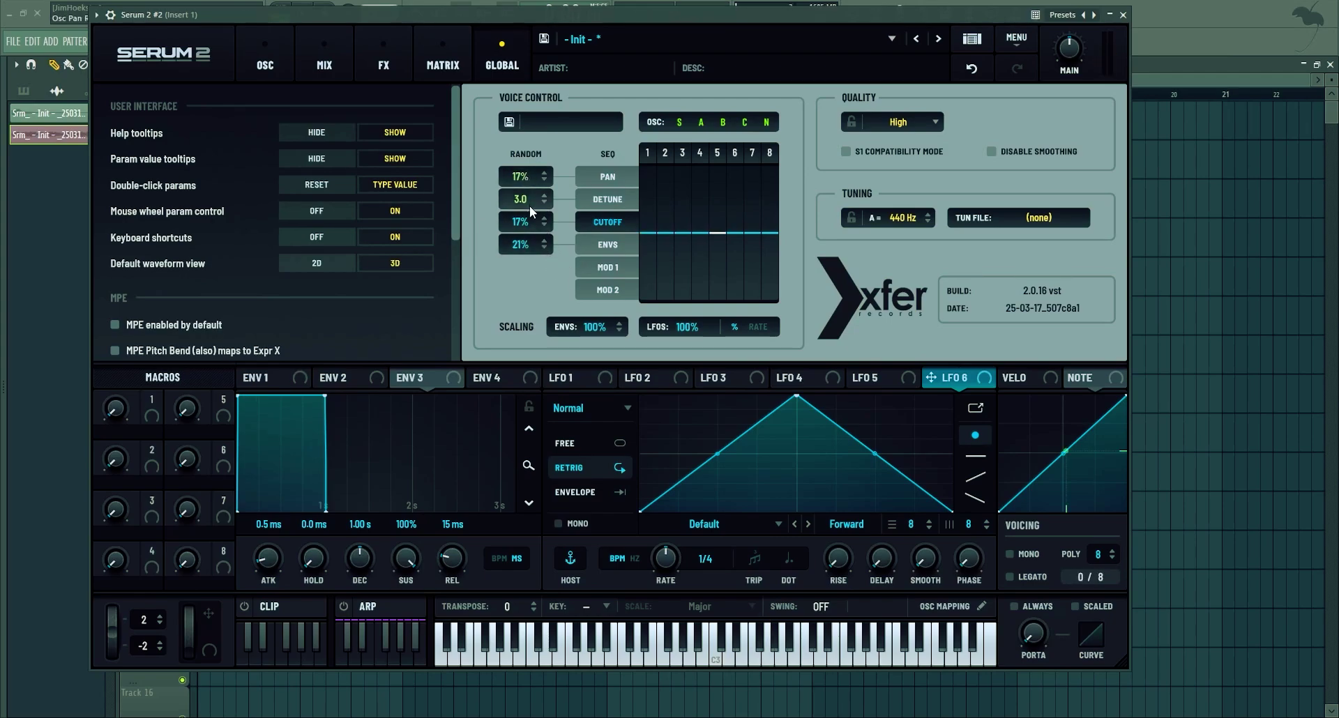
{"action": "scroll", "coordinate": [529, 201], "scroll_direction": "up", "scroll_amount": 3}
{"action": "scroll", "coordinate": [528, 222], "scroll_direction": "down", "scroll_amount": 2}
{"action": "scroll", "coordinate": [527, 244], "scroll_direction": "up", "scroll_amount": 4}
{"action": "left_click", "coordinate": [282, 40]}
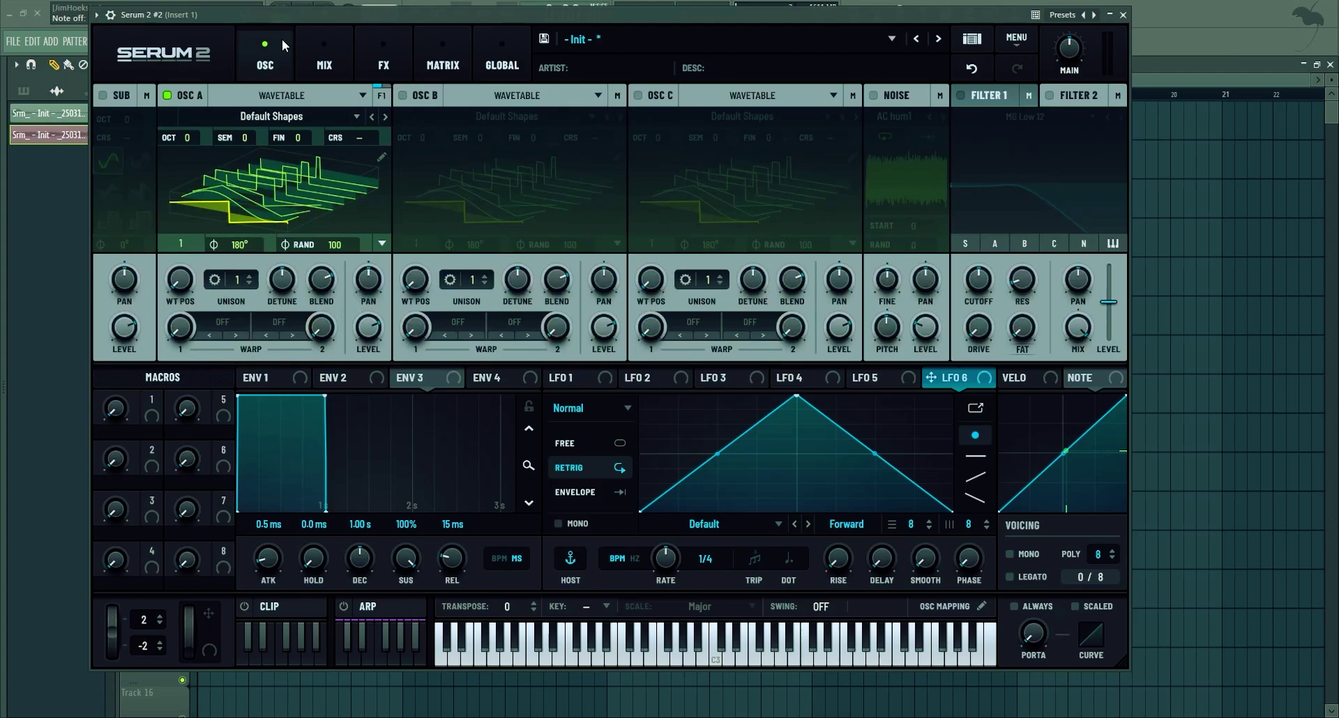
- Draw different positive cutoff offsets for voices 1 to 8 in the voice sequence, with voice 2 at 51% and voice 6 at 32%
{"action": "left_click", "coordinate": [499, 56]}
{"action": "left_click_drag", "start_coordinate": [643, 233], "coordinate": [663, 214]}
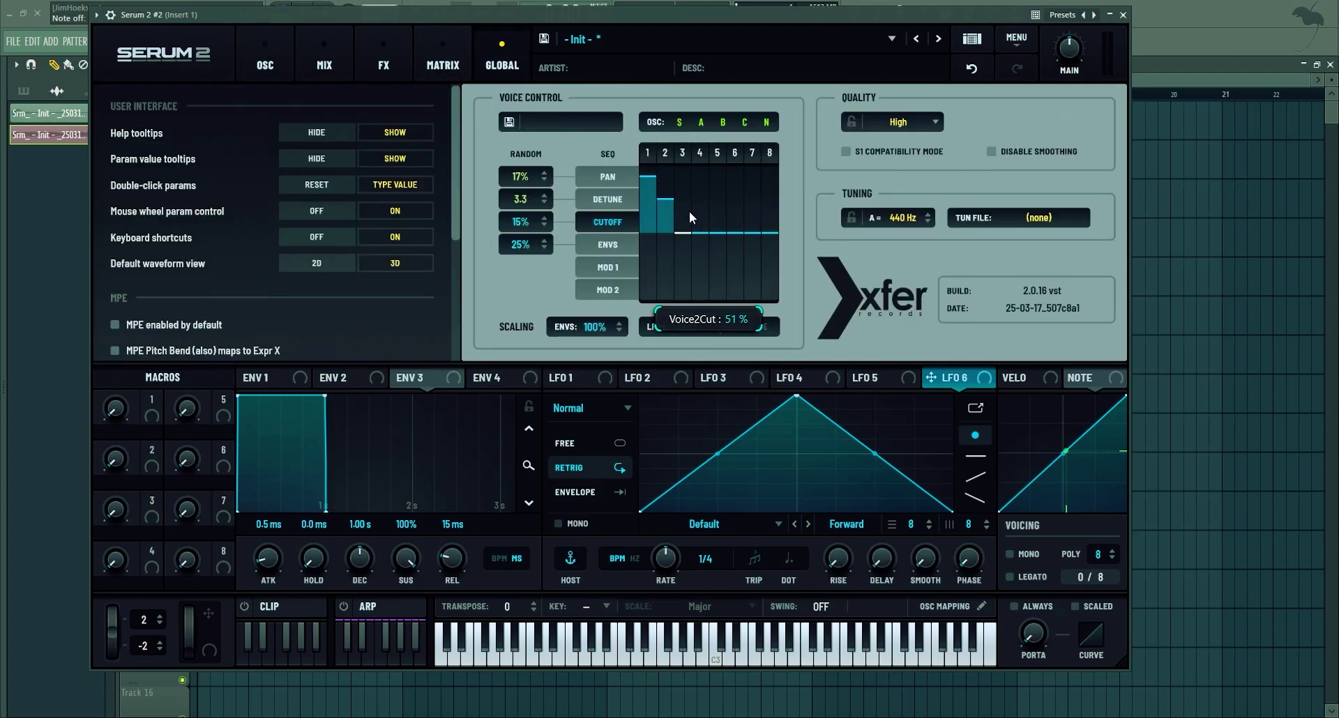
{"action": "left_click", "coordinate": [687, 208]}
{"action": "left_click", "coordinate": [703, 221]}
{"action": "left_click", "coordinate": [717, 197]}
{"action": "left_click", "coordinate": [735, 212]}
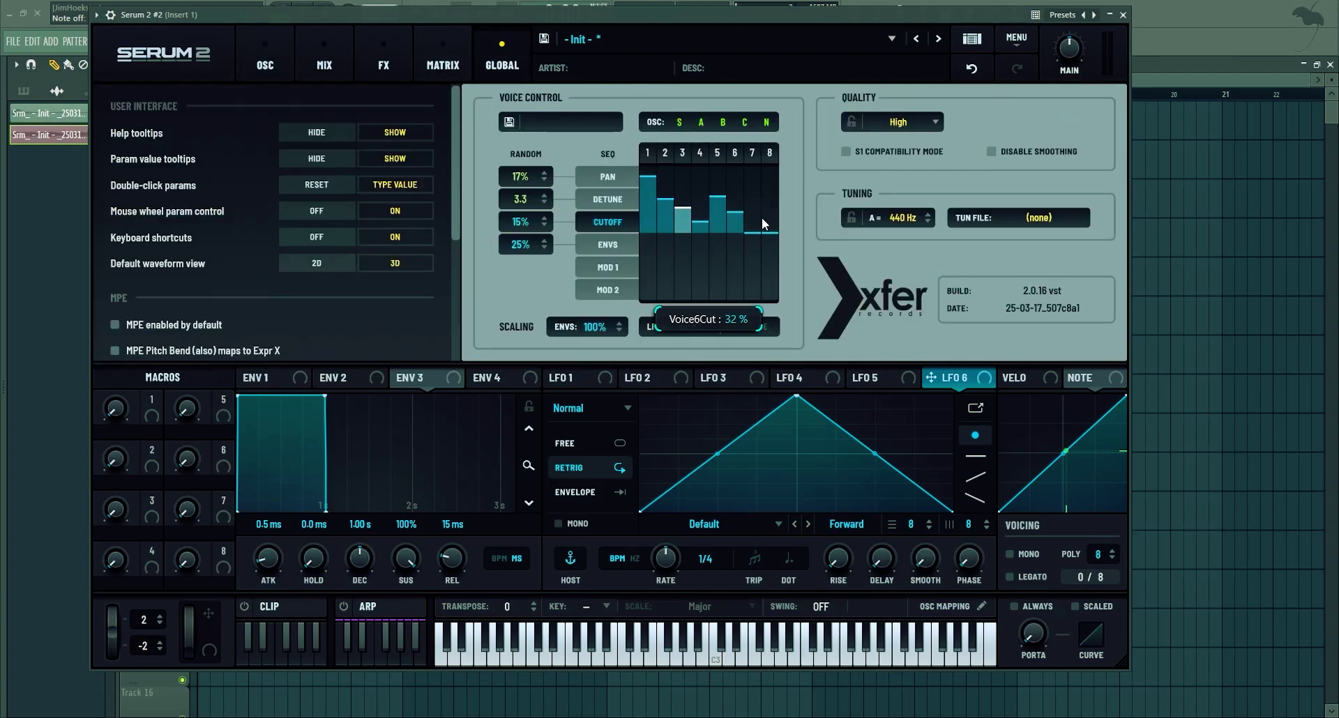
{"action": "left_click", "coordinate": [752, 182]}
{"action": "left_click", "coordinate": [771, 199]}
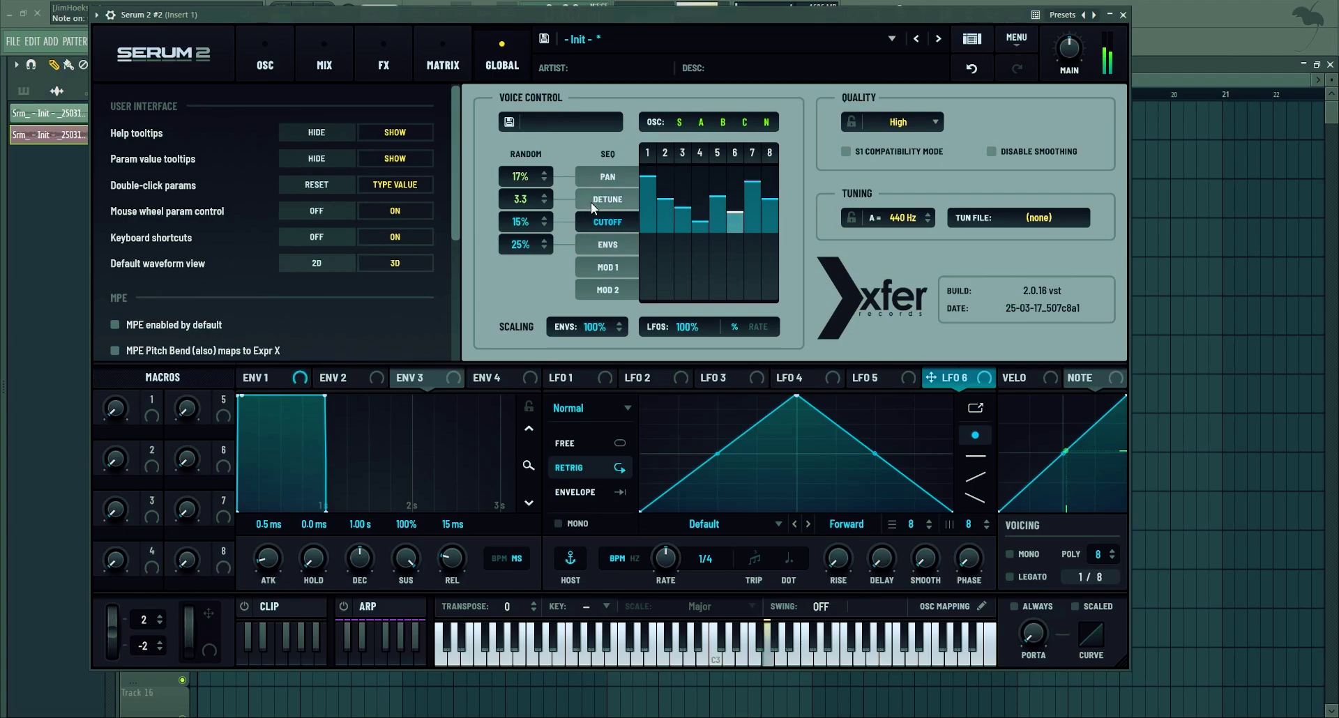
- Look at the envelope and pan targets of the voice sequence and its numbered voice columns, and return to the oscillators
{"action": "left_click", "coordinate": [609, 244]}
{"action": "left_click", "coordinate": [612, 180]}
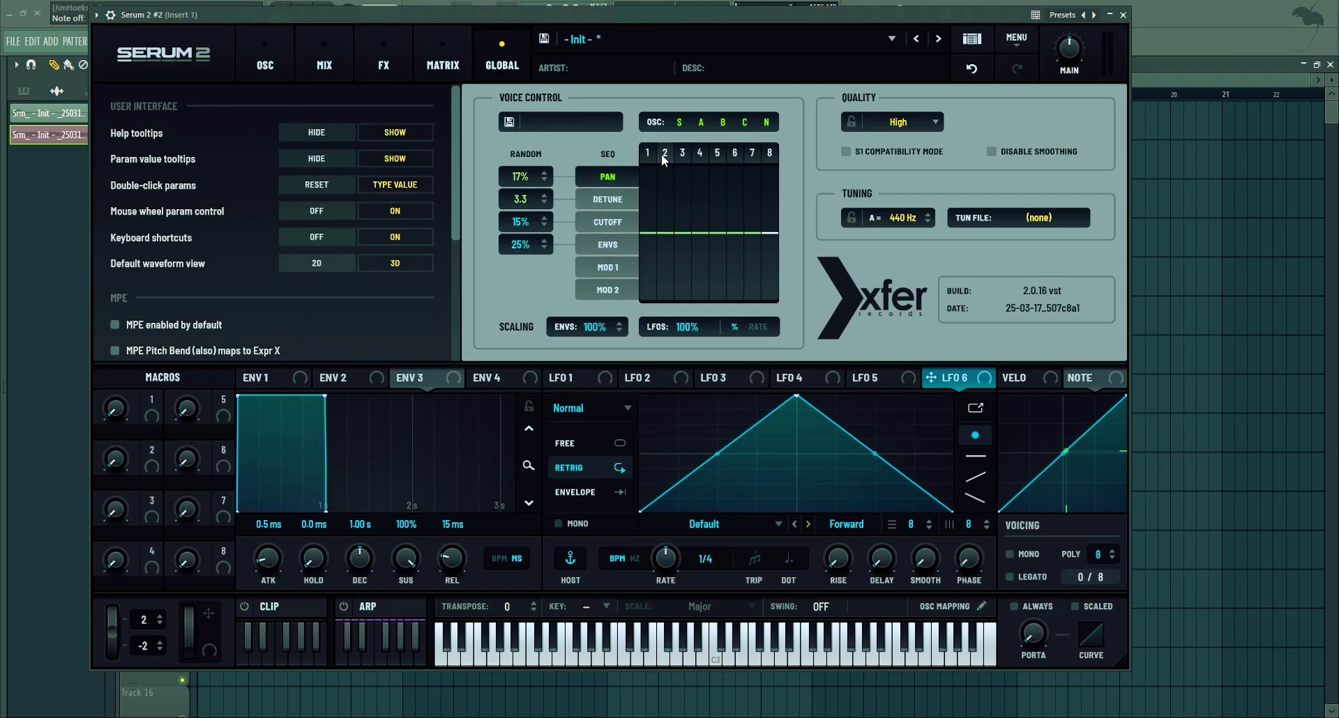
{"action": "left_click", "coordinate": [651, 154]}
{"action": "left_click", "coordinate": [684, 154]}
{"action": "left_click", "coordinate": [699, 155]}
{"action": "left_click_drag", "start_coordinate": [695, 155], "coordinate": [681, 153]}
{"action": "left_click", "coordinate": [265, 64]}
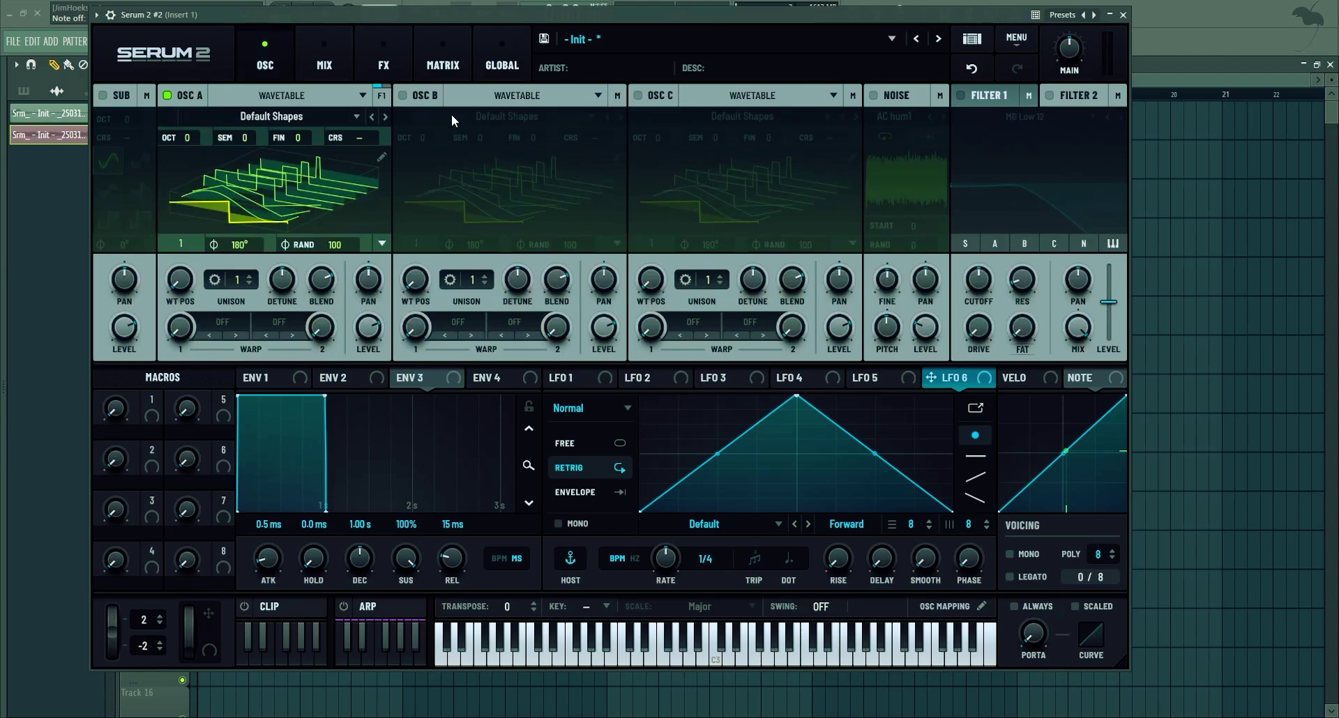
- Try transposing the MIDI up by 6 semitones and reset the transposition
{"action": "scroll", "coordinate": [513, 612], "scroll_direction": "up", "scroll_amount": 10}
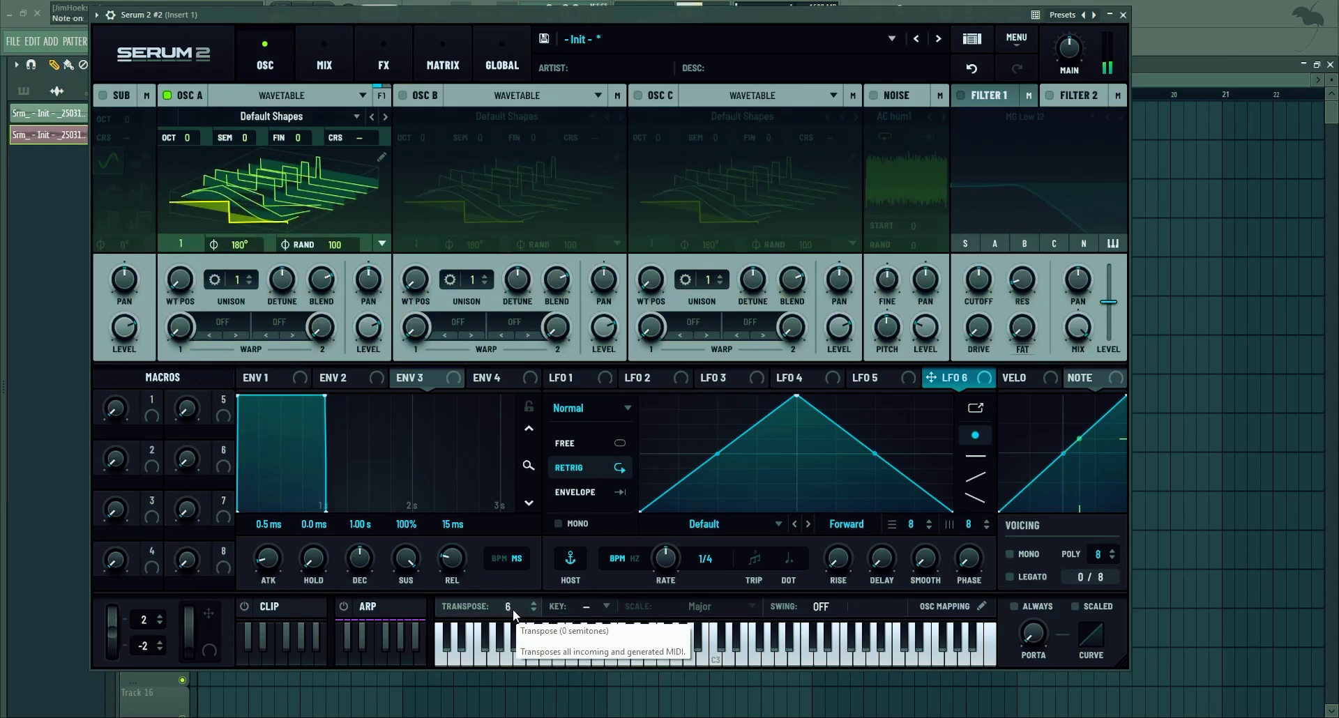
{"action": "double_click", "coordinate": [517, 605]}
{"action": "scroll", "coordinate": [516, 605], "scroll_direction": "up", "scroll_amount": 2}
- Set the key to F and the scale to Lydian
{"action": "left_click", "coordinate": [604, 606]}
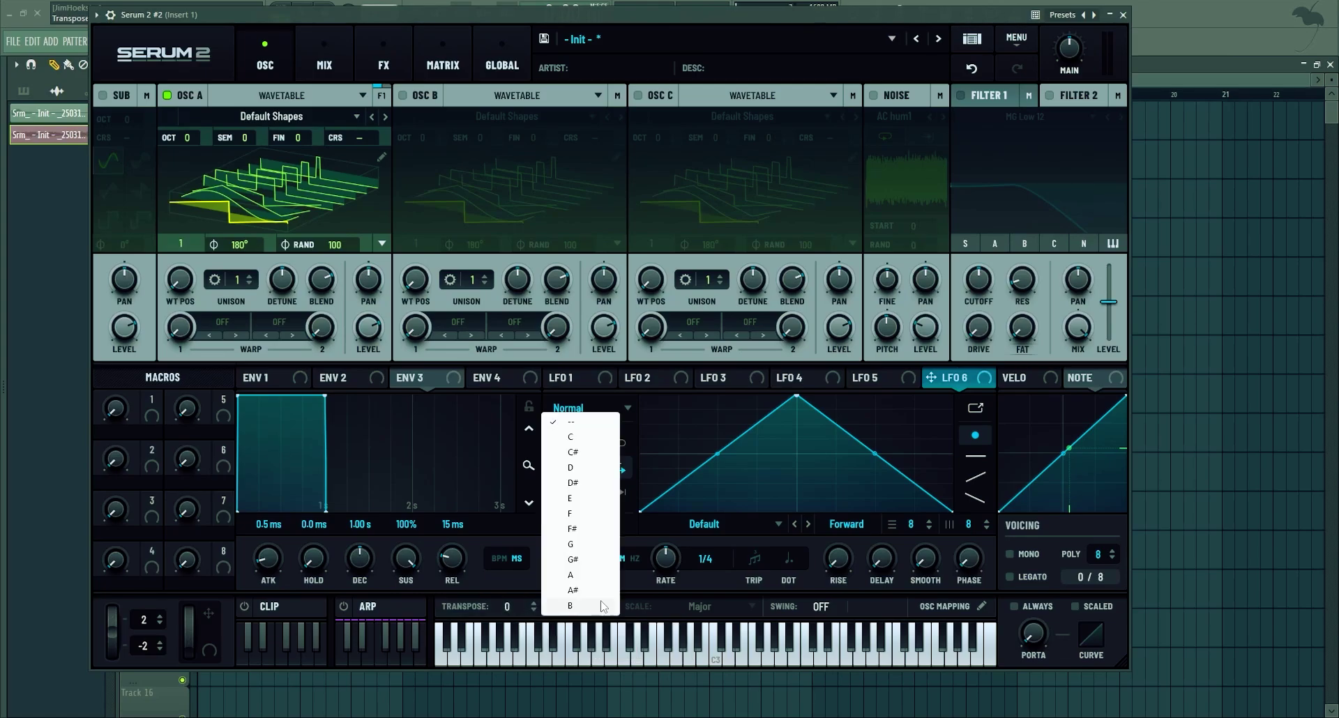
{"action": "left_click", "coordinate": [581, 514]}
{"action": "left_click", "coordinate": [699, 607]}
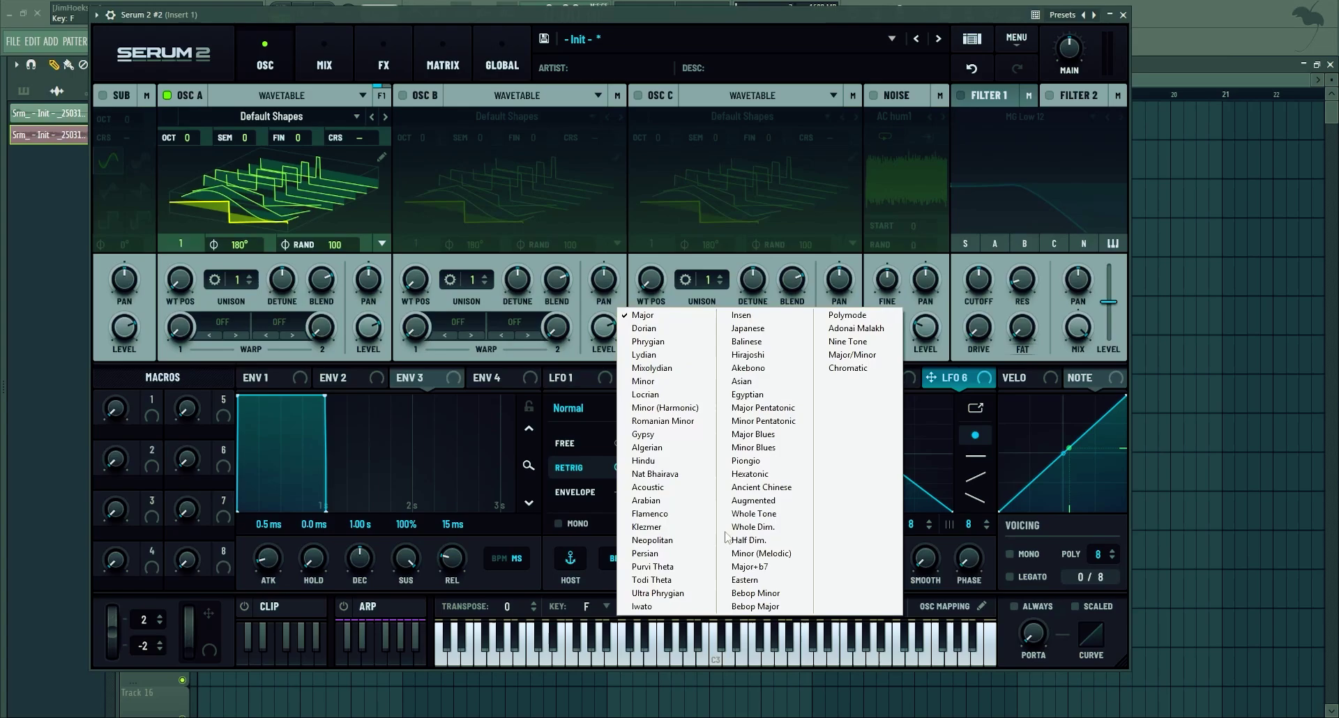
{"action": "left_click", "coordinate": [643, 354]}
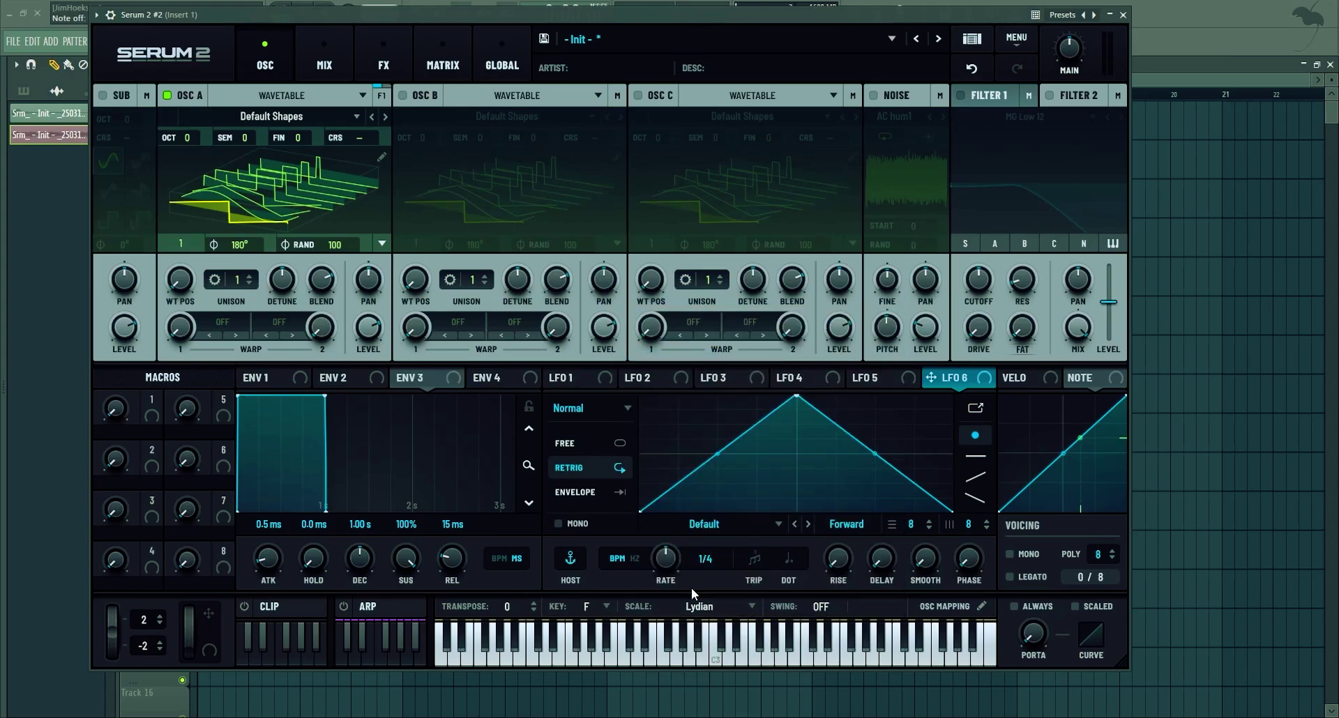
- Open the preset browser and preview ARP - Aardvark and ARP - Altar
{"action": "left_click", "coordinate": [975, 41]}
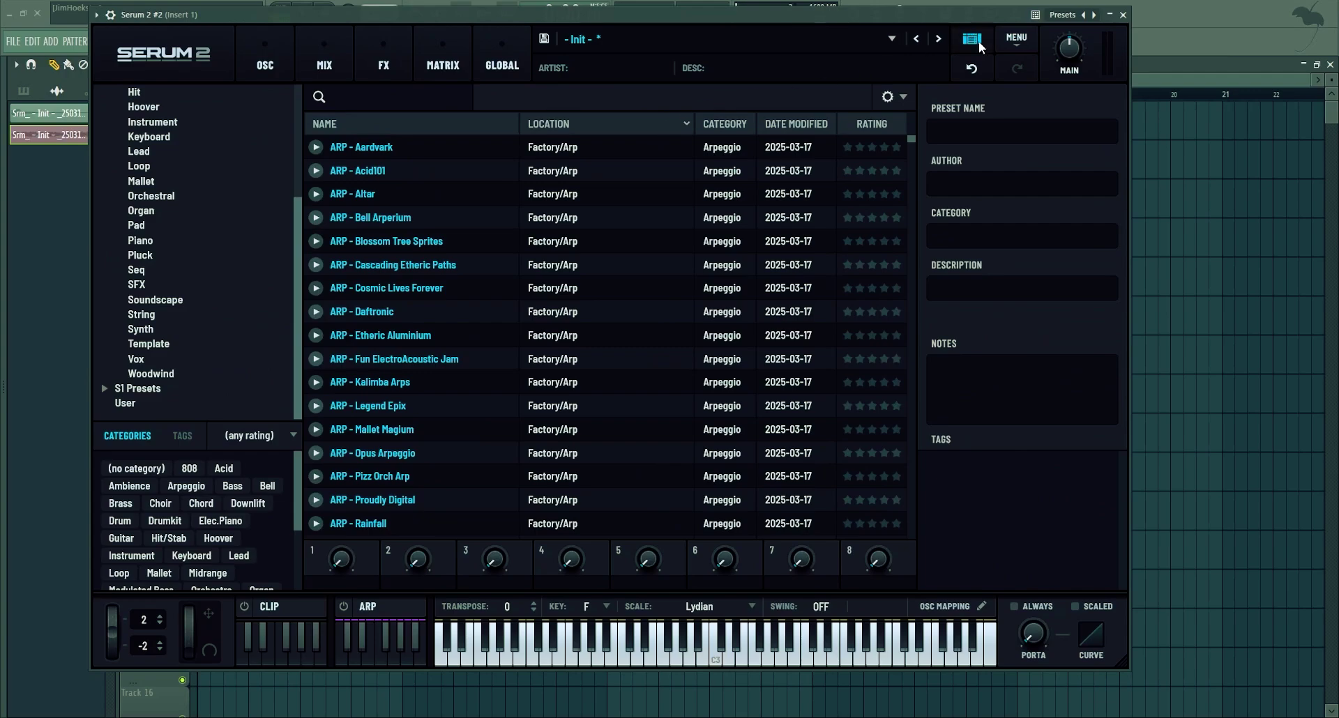
{"action": "left_click", "coordinate": [316, 147]}
{"action": "left_click", "coordinate": [316, 194]}
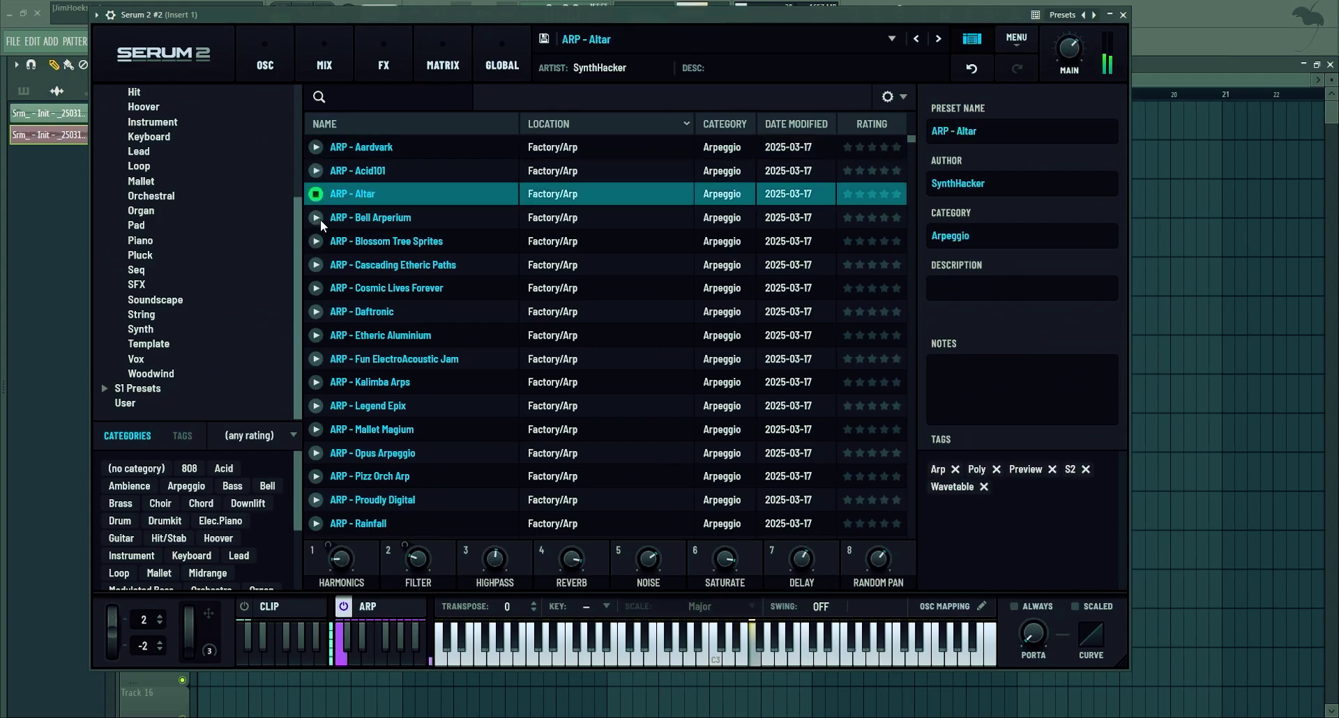
- Set the preview fallback clip to default2.mid and preview ARP - Daftronic and ARP - Etheric Aluminium
{"action": "left_click", "coordinate": [891, 97]}
{"action": "mouse_move", "coordinate": [956, 237]}
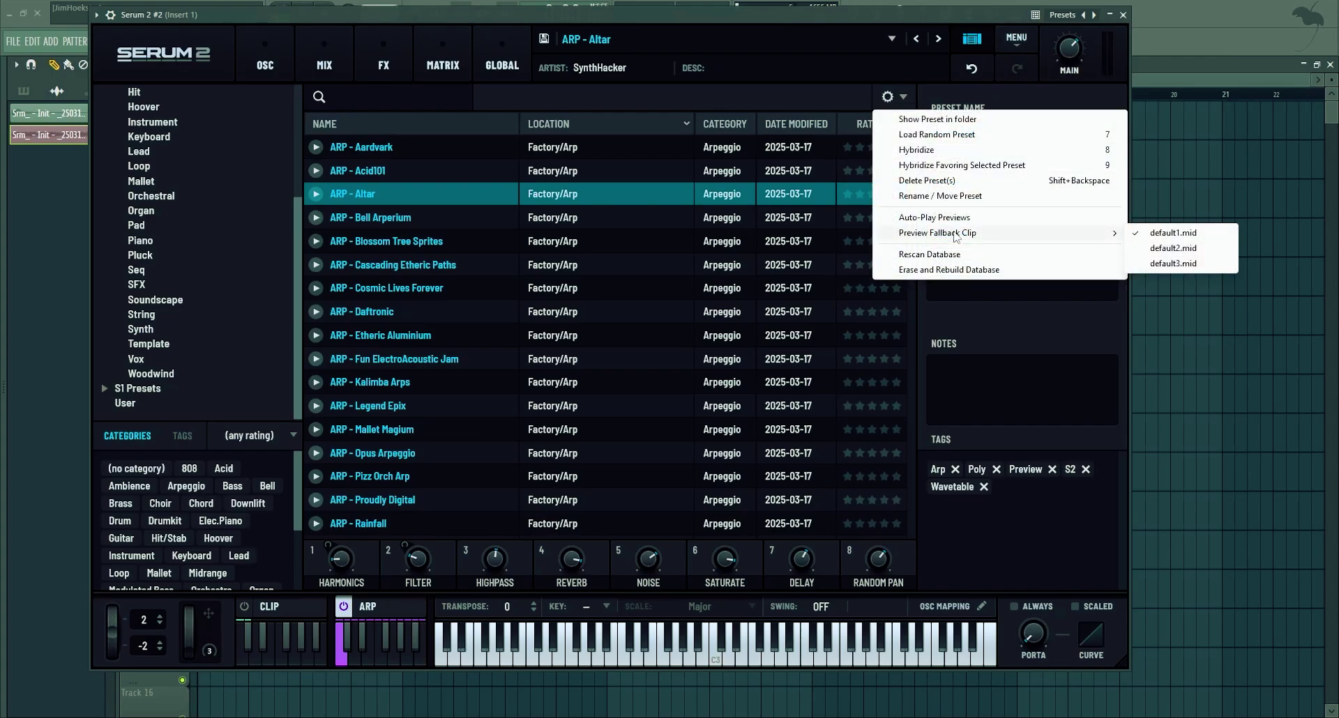
{"action": "left_click", "coordinate": [1190, 252]}
{"action": "left_click", "coordinate": [316, 312]}
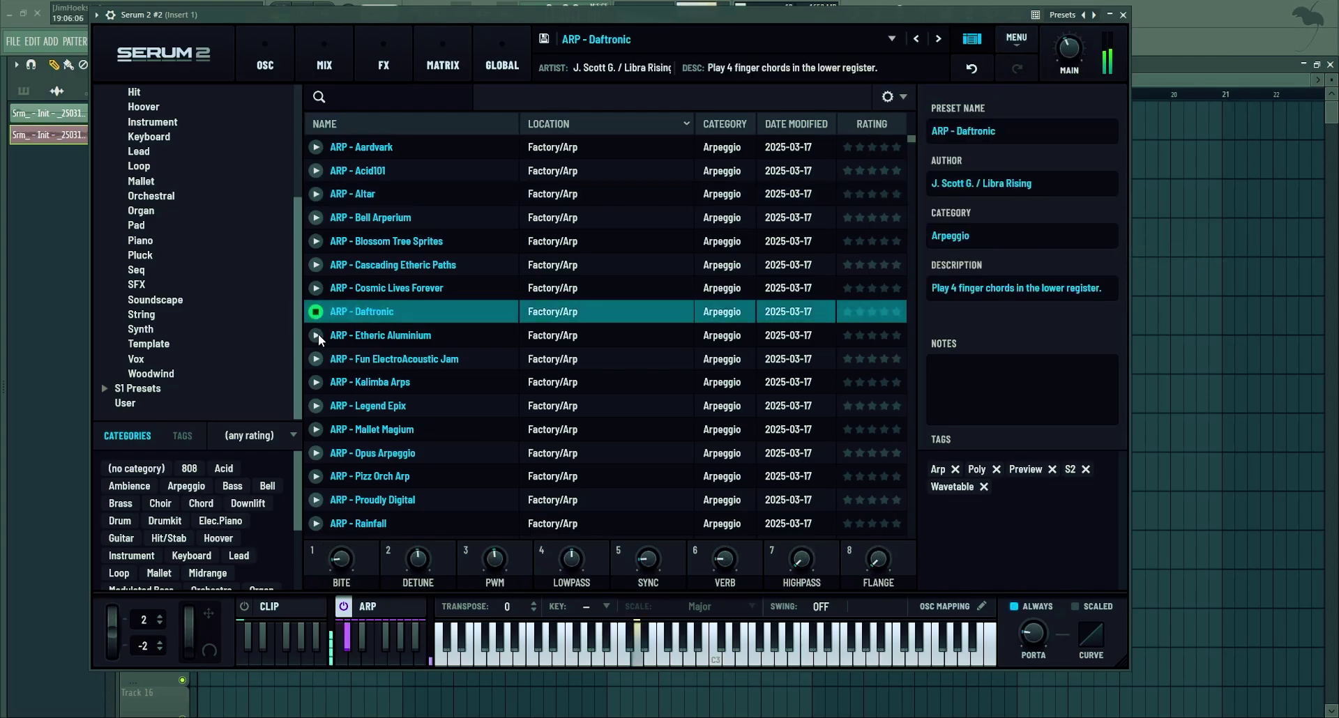
{"action": "left_click", "coordinate": [316, 335]}
{"action": "scroll", "coordinate": [317, 339], "scroll_direction": "down", "scroll_amount": 3}
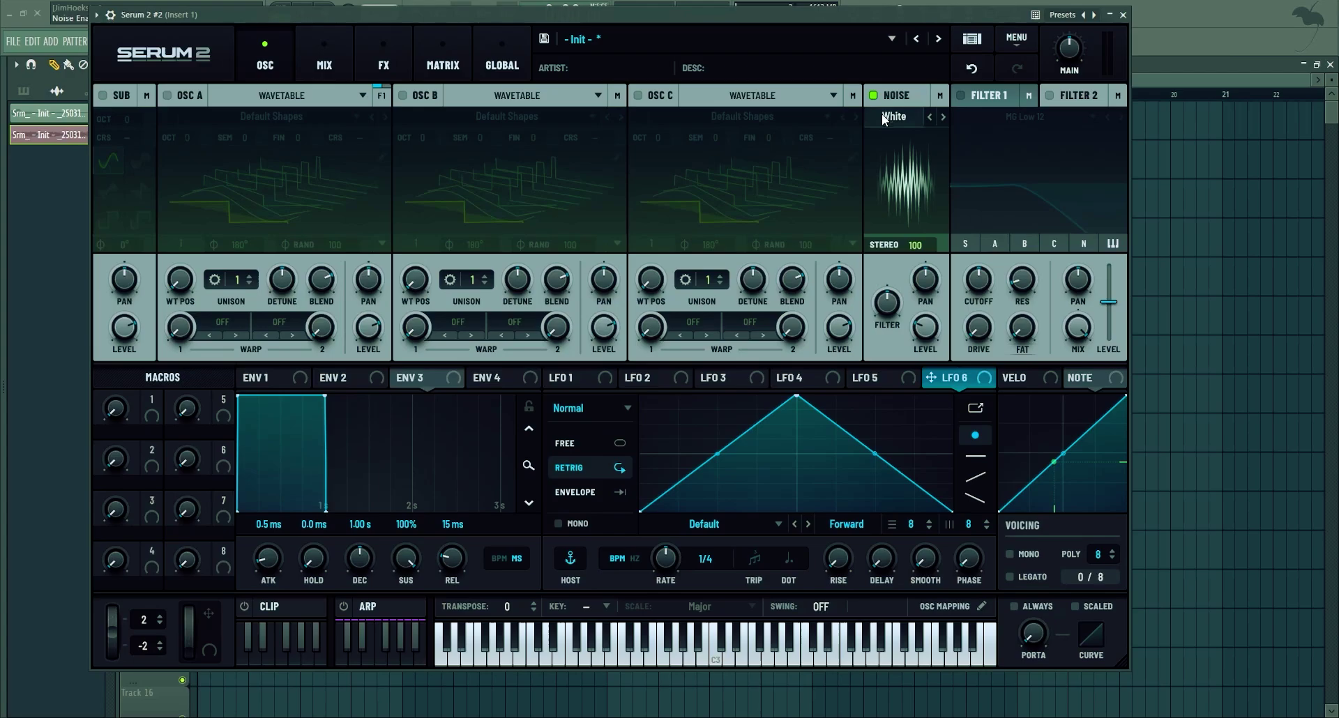
- Check the noise oscillator's color types and choose White
{"action": "left_click", "coordinate": [896, 117]}
{"action": "mouse_move", "coordinate": [910, 249]}
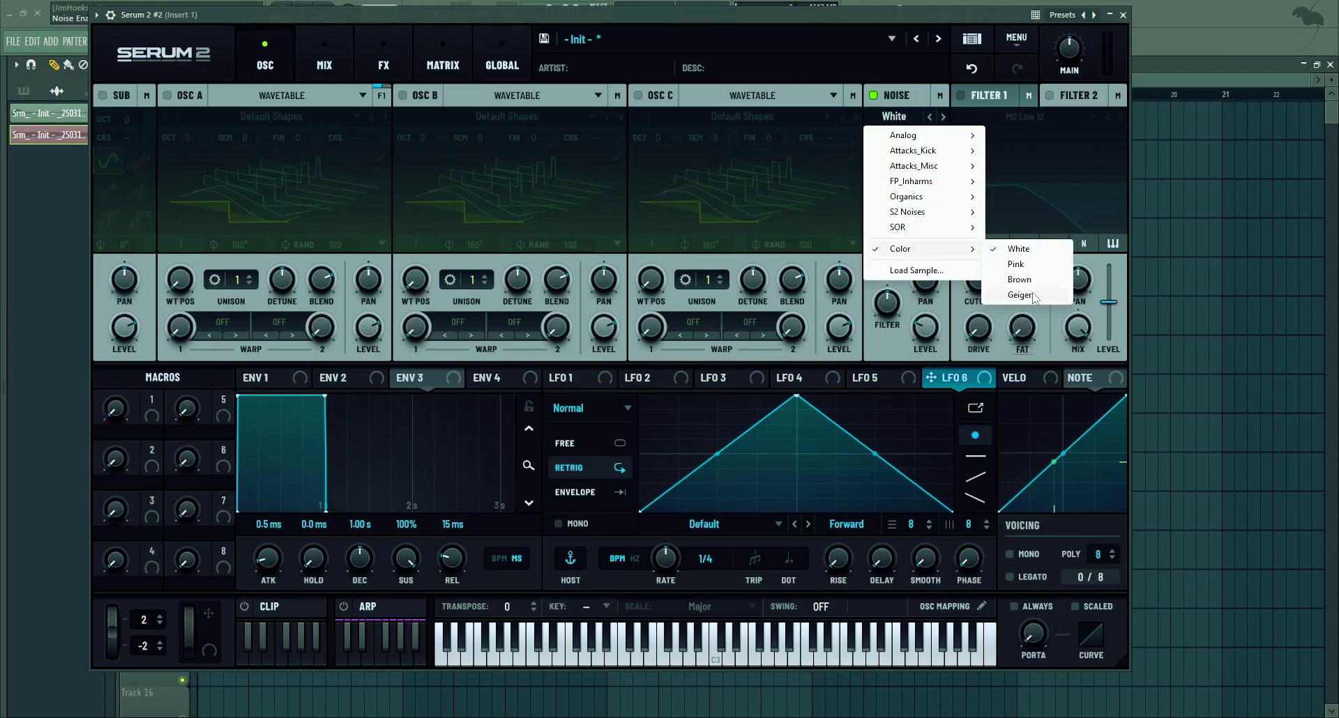
{"action": "left_click", "coordinate": [1041, 257]}
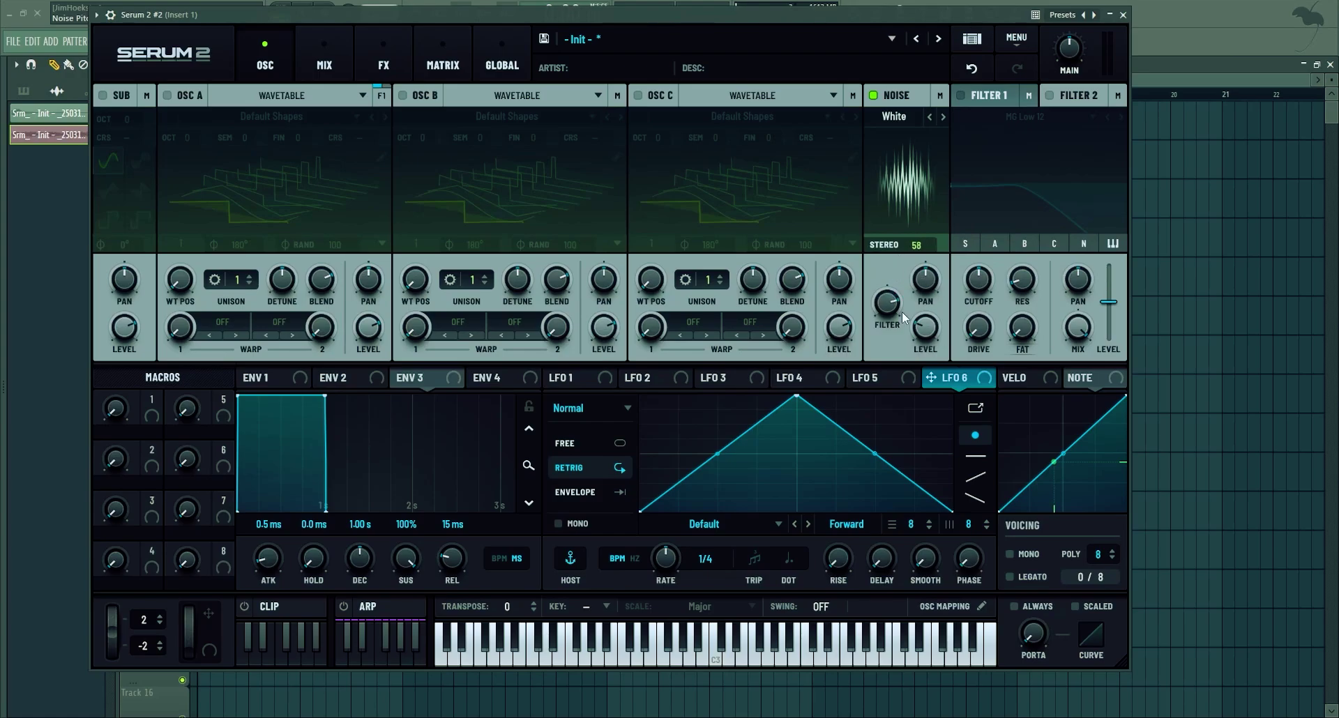